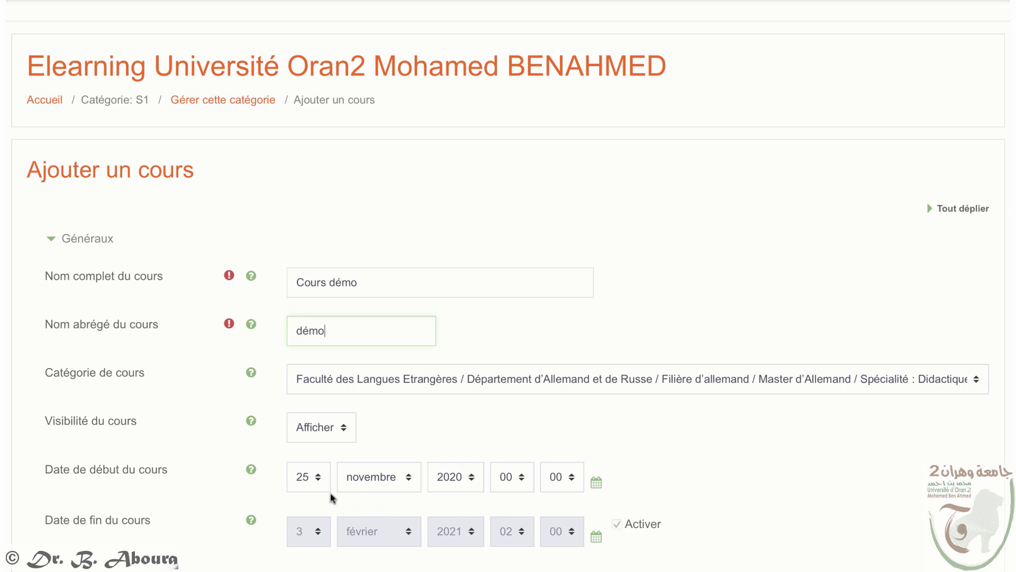
Step: Set the course Date de début to 15 décembre 2020
click(322, 478)
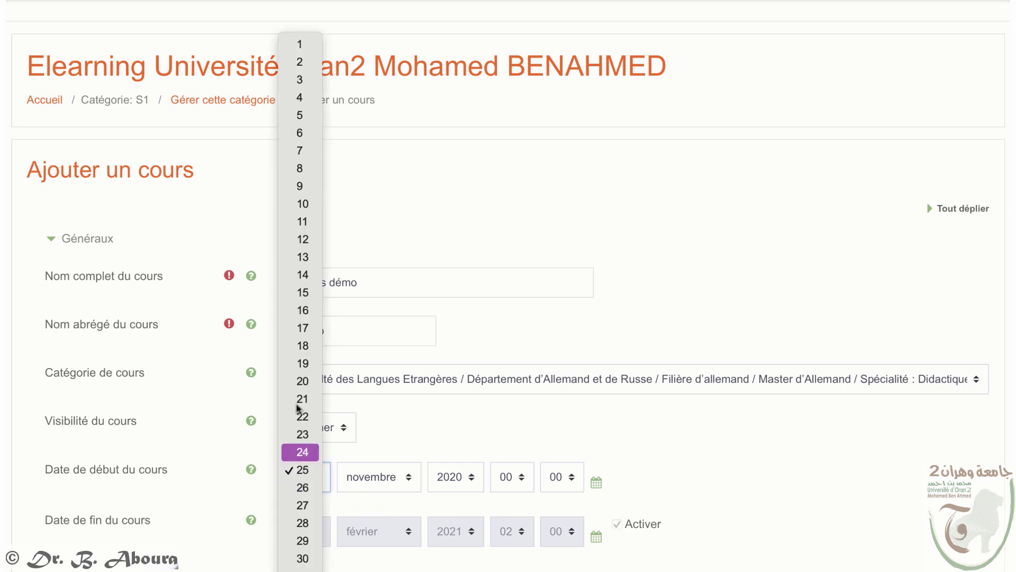
click(381, 478)
click(381, 478)
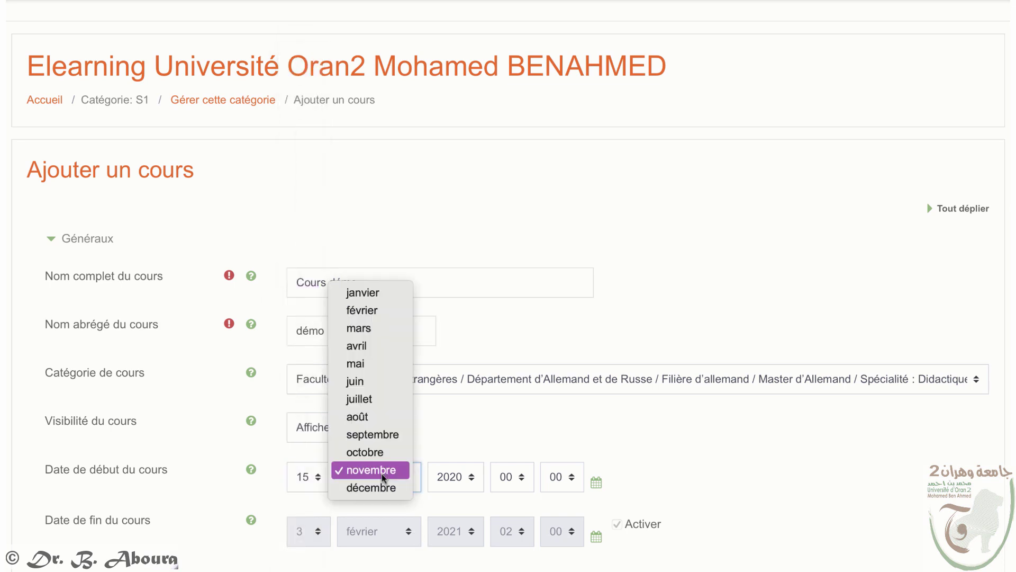
click(384, 488)
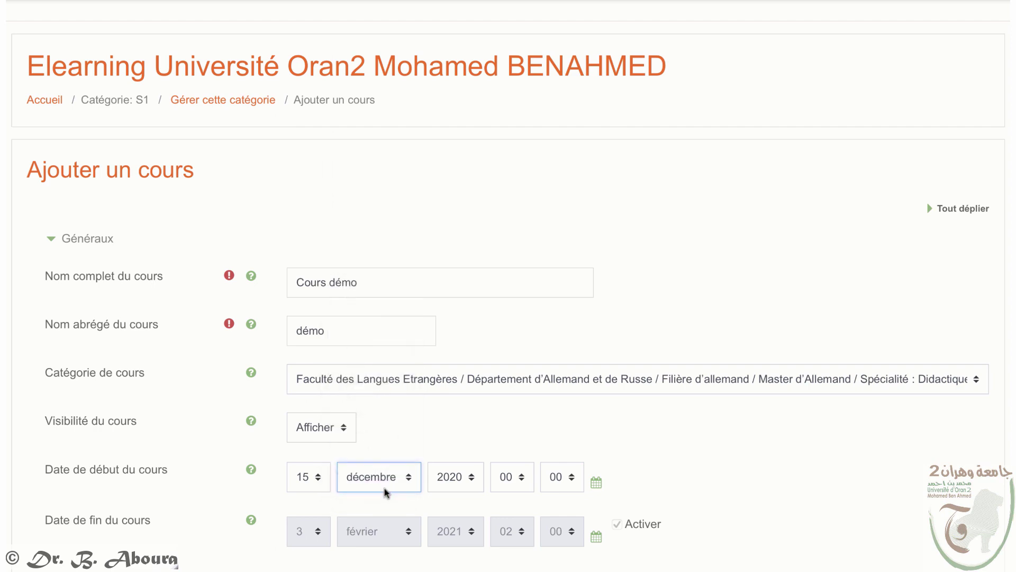
Step: Start the Résumé du cours with 'cet espace est dédié au cours démo pour la vidéo-tuto…'
scroll(660, 514, down, 6)
click(660, 515)
text(c)
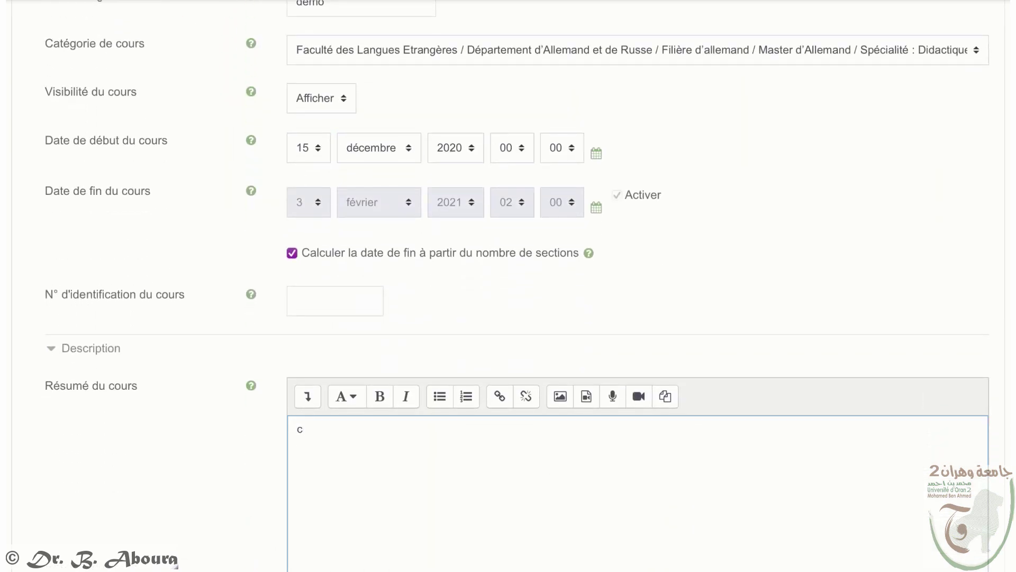
text(et espace est dédié au cours dé)
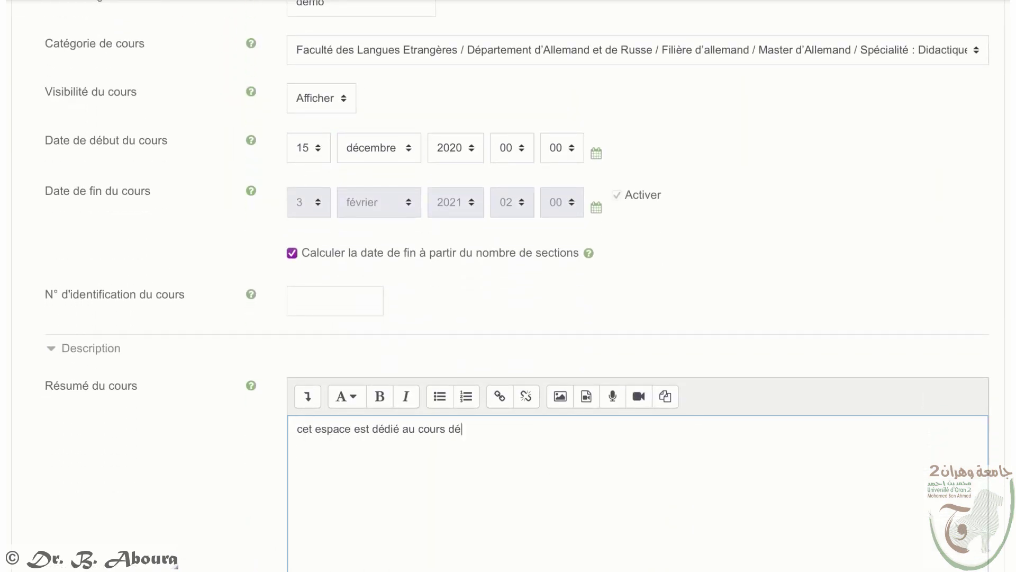
text(mo pour la vidéo-tuto sur )
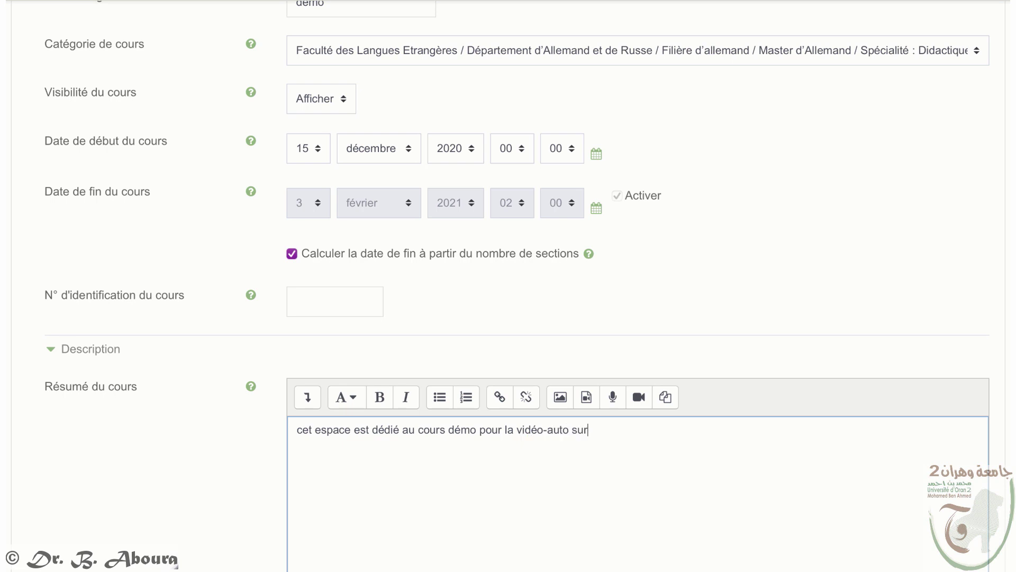
text(l'ut)
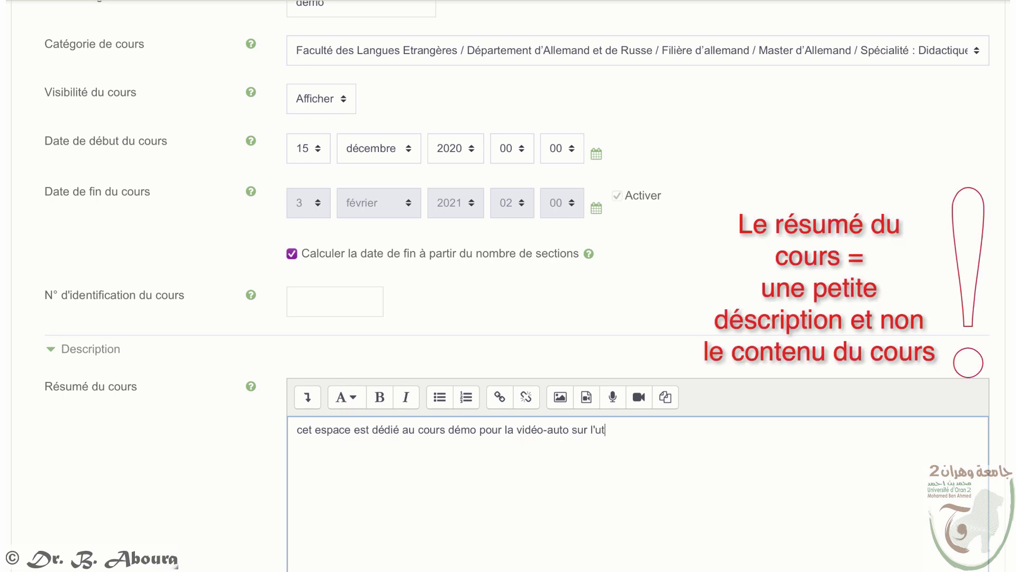
text(ilisation de la plate)
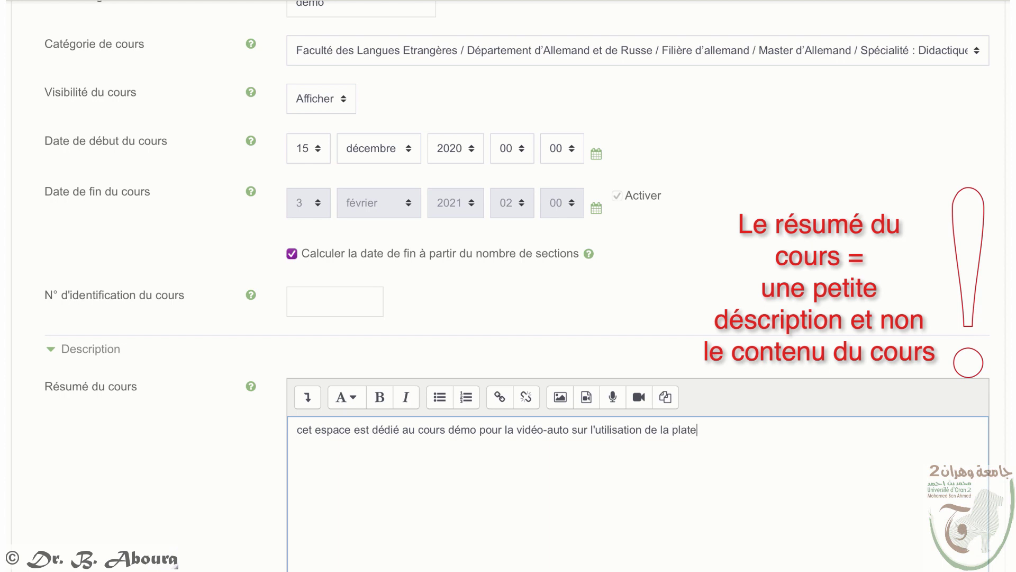
text(-forme de l'université Oran 2)
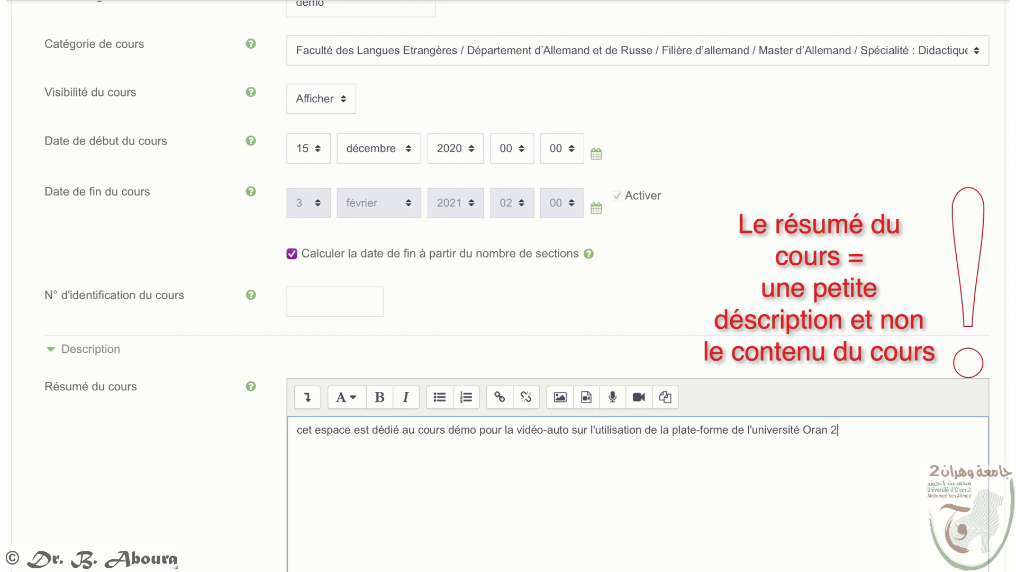
text(Public cible)
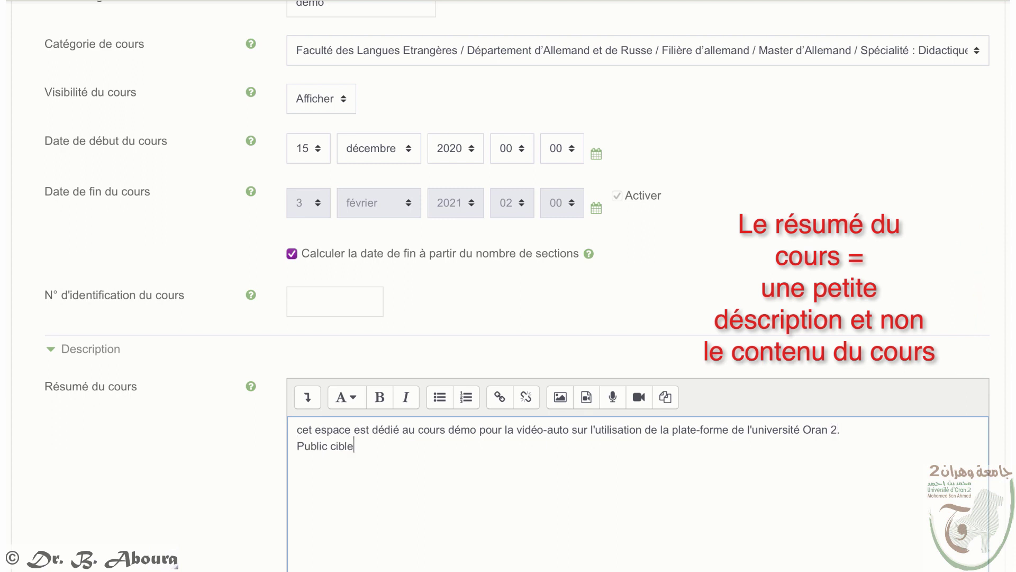
text(: ce cours est dest)
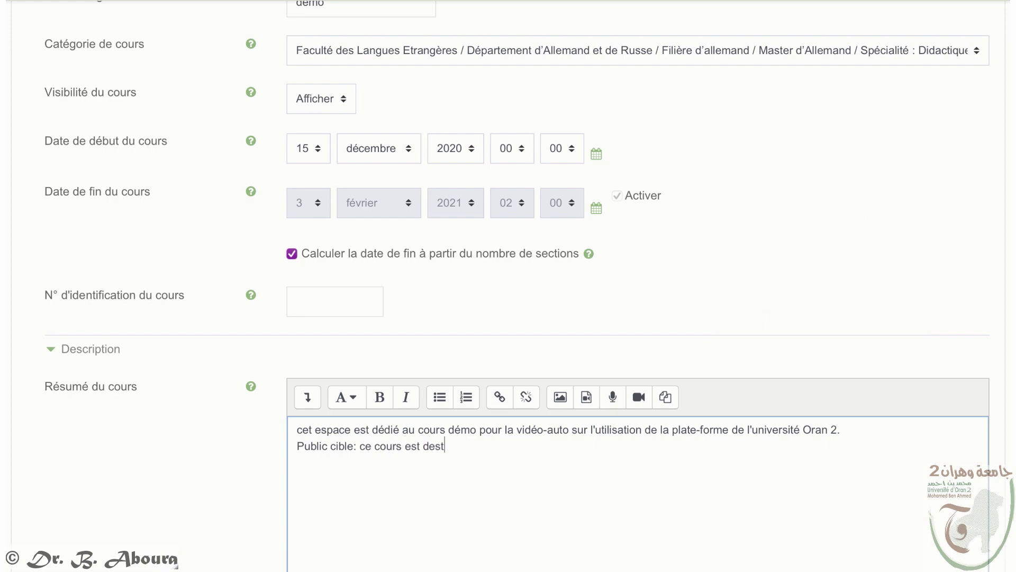
text(iné aux .....)
Step: Drag e-learning-1.jpg into the Image de cours drop zone as the course image
scroll(397, 459, down, 6)
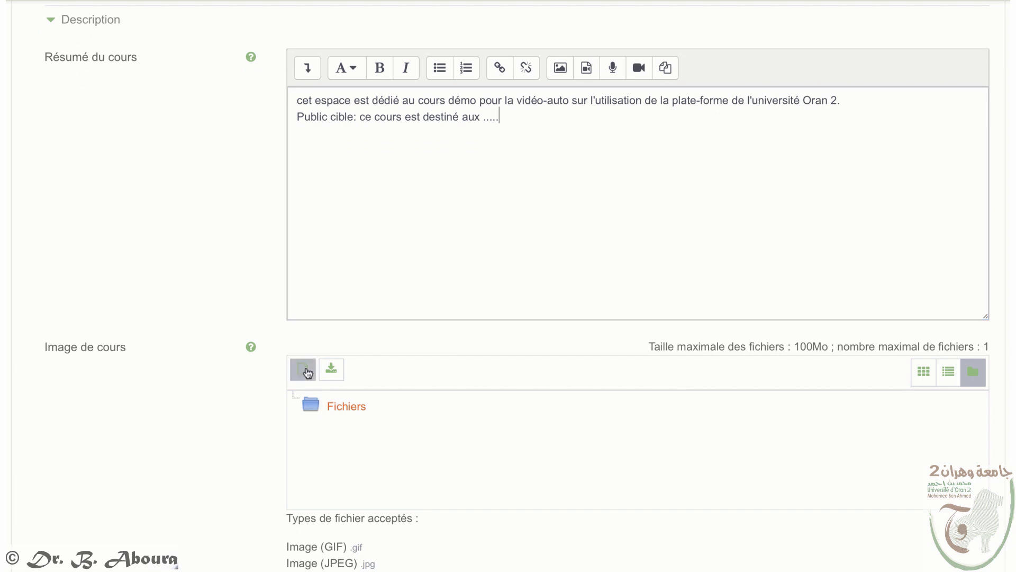
click(306, 368)
click(269, 207)
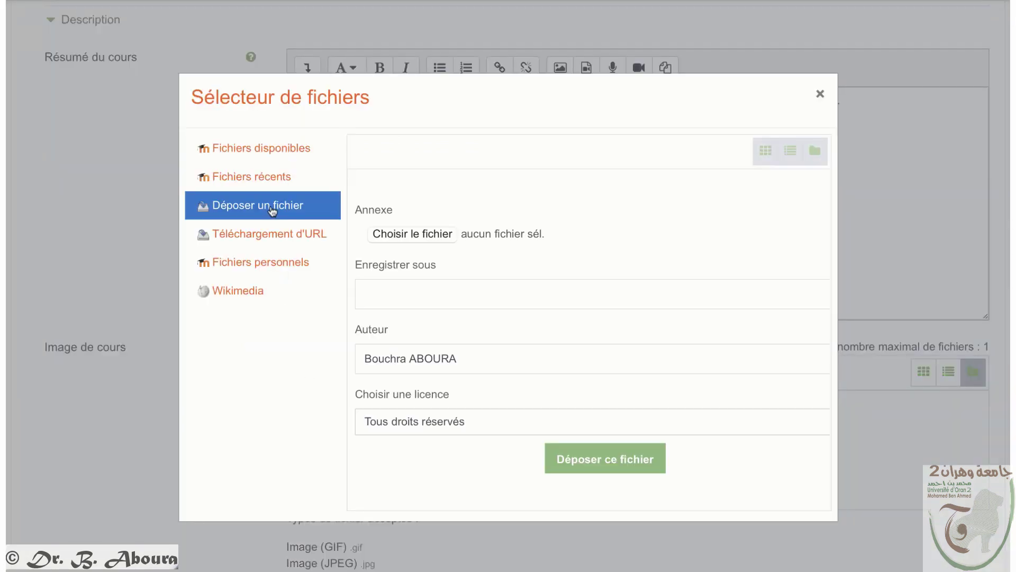
click(397, 236)
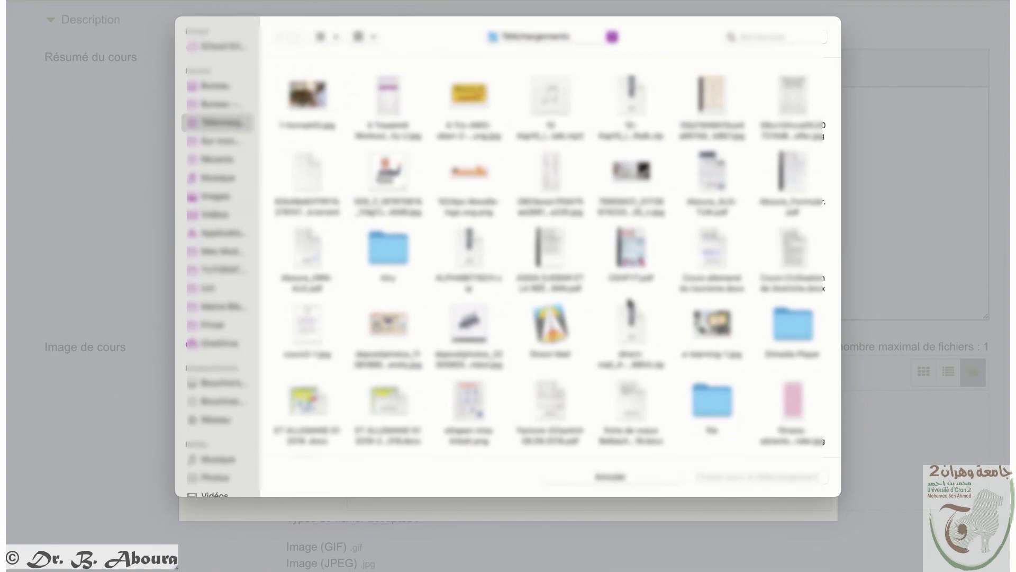
click(623, 484)
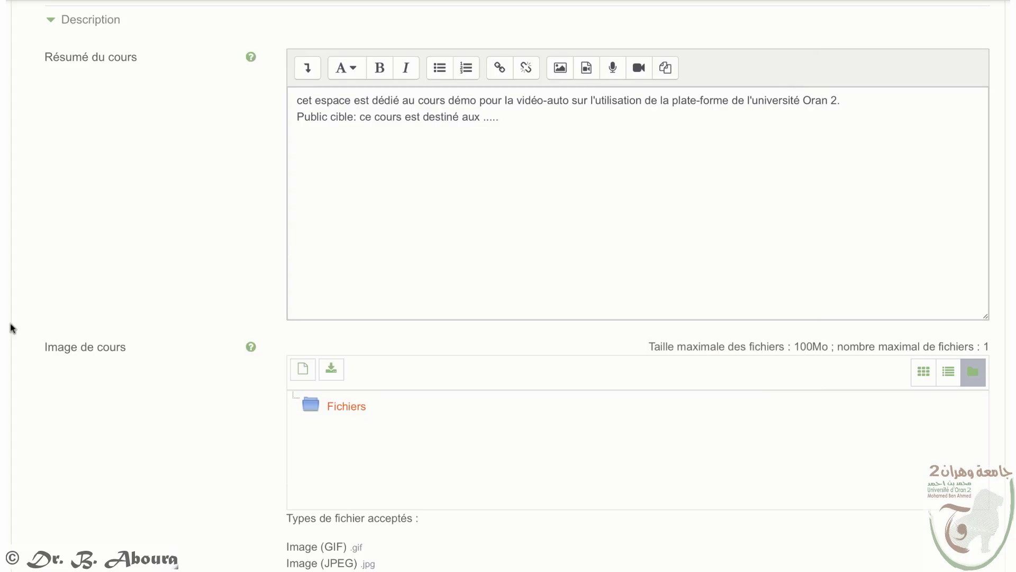
drag(11, 351, 422, 436)
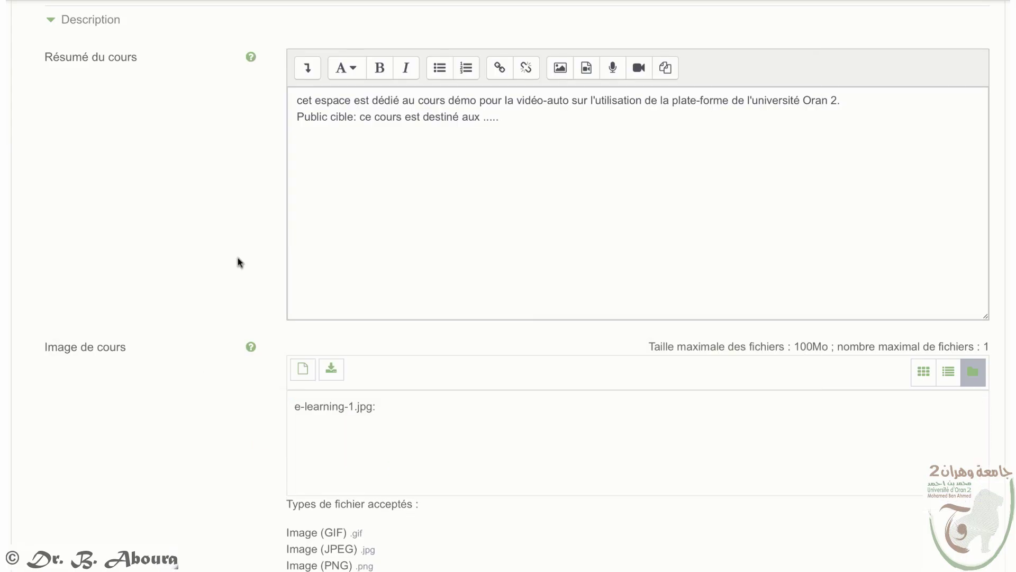
scroll(512, 498, down, 10)
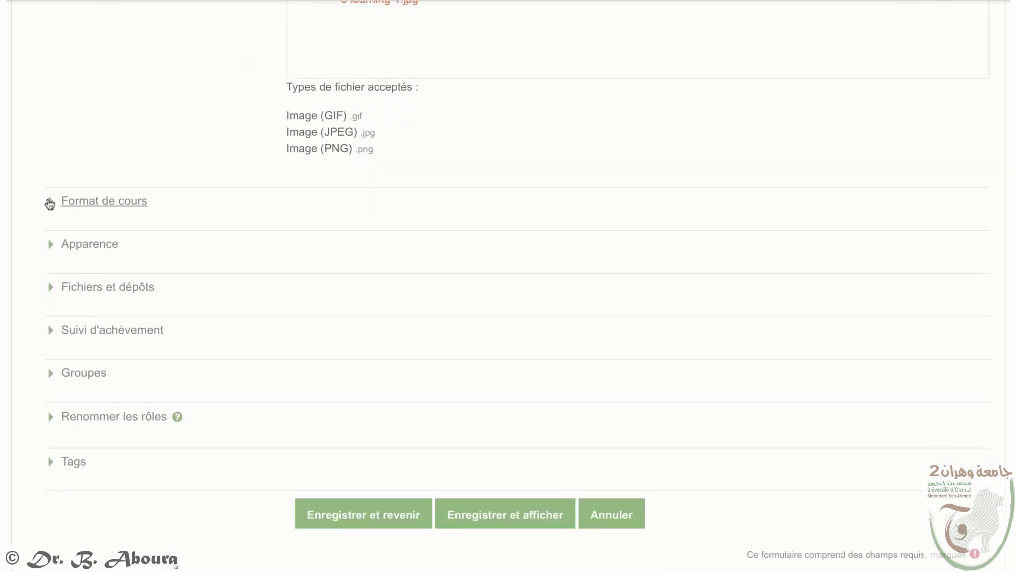
Step: Set the course format to Thématique with 'Sections cachées invisibles'
click(53, 205)
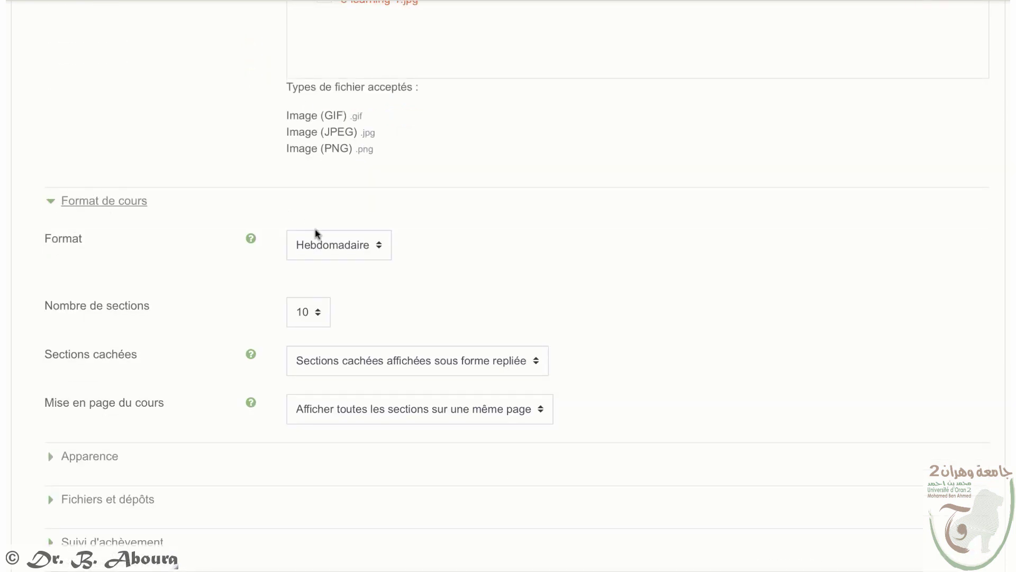
click(339, 247)
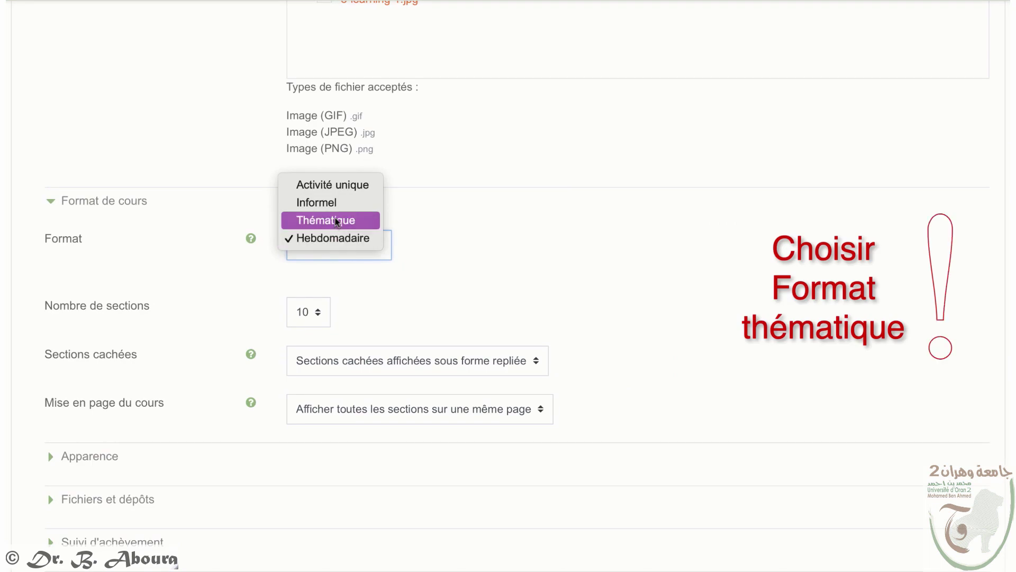
click(336, 220)
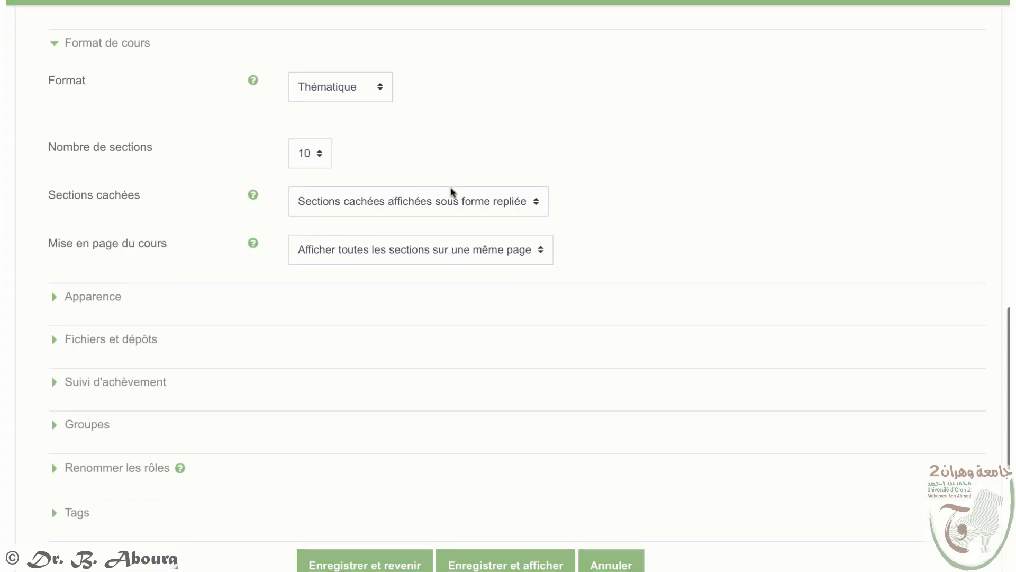
click(450, 199)
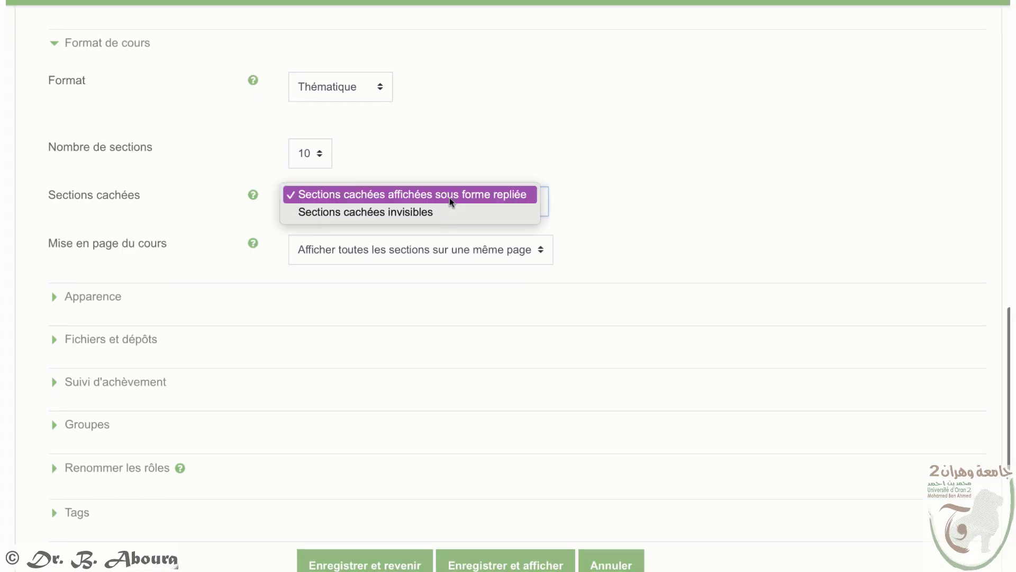
click(422, 213)
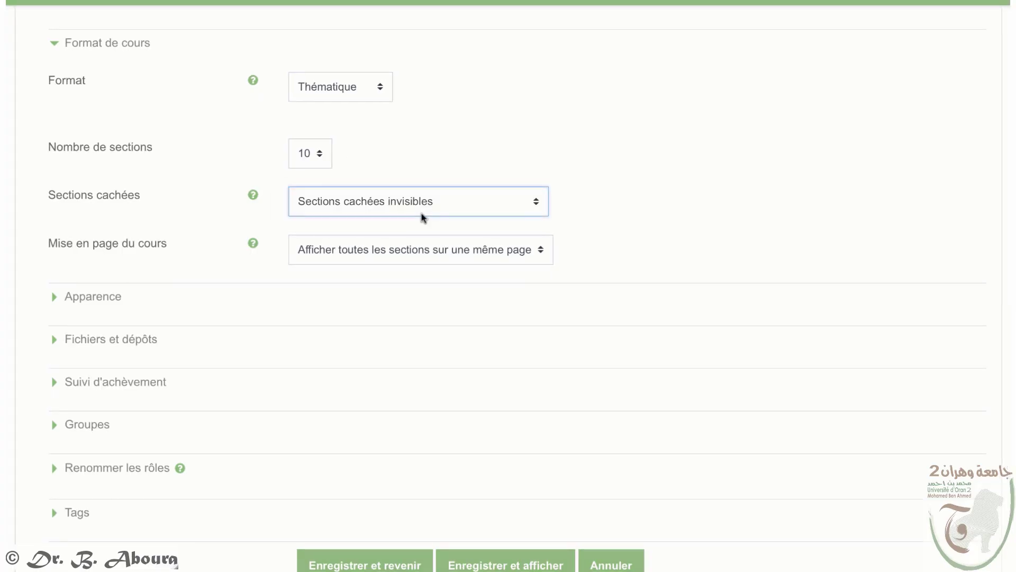
Step: Leave Imposer la langue at Ne pas imposer in the Apparence settings
click(55, 299)
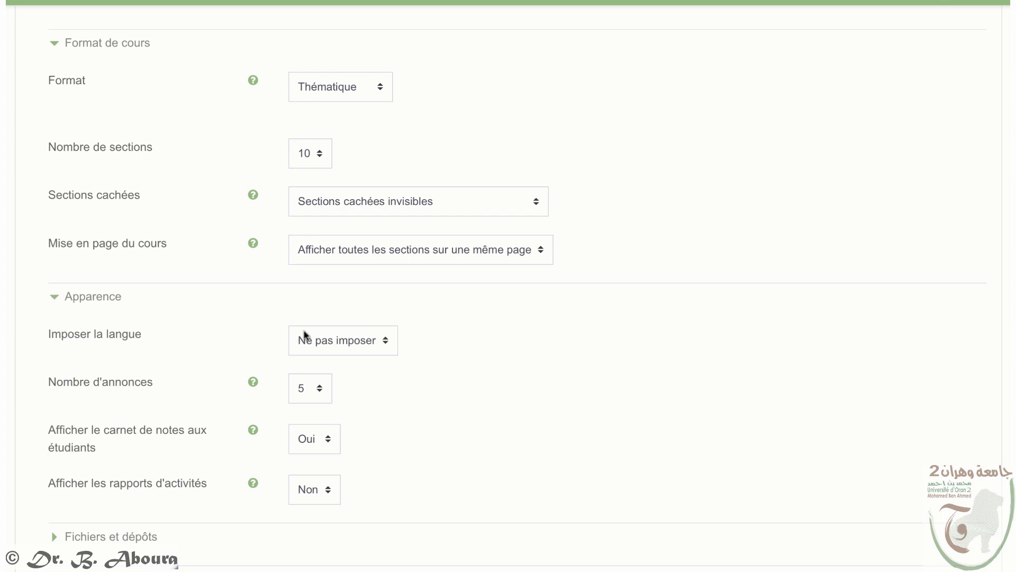
click(320, 334)
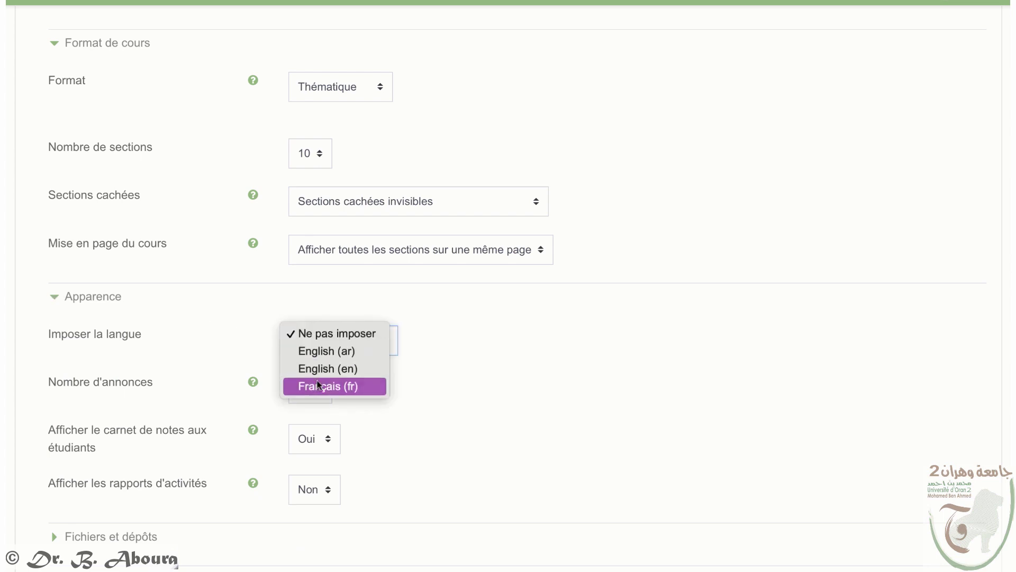
click(455, 370)
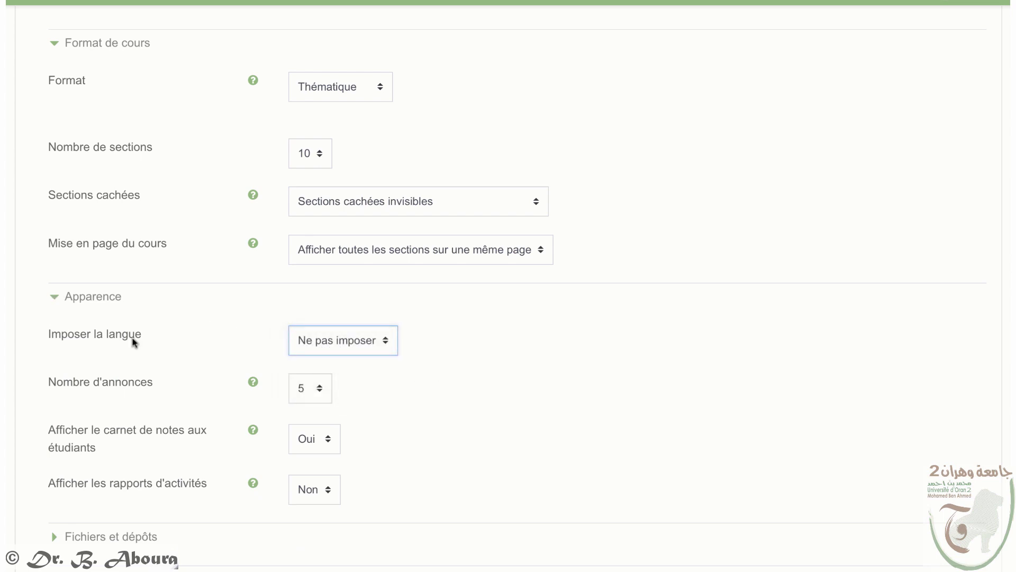
click(55, 297)
Step: Keep the site upload size limit and set Suivi d'achèvement to Oui
click(55, 339)
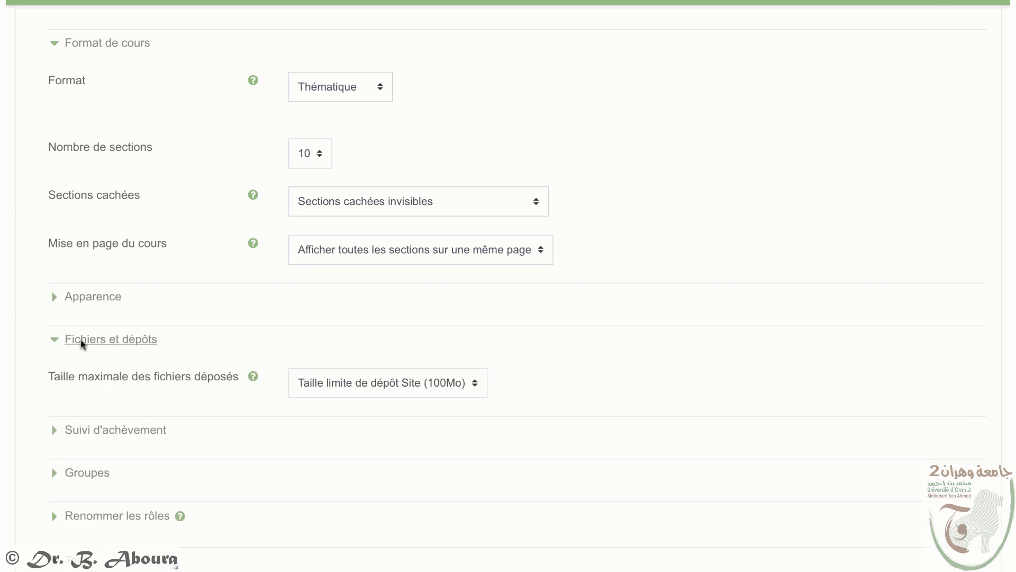
click(423, 386)
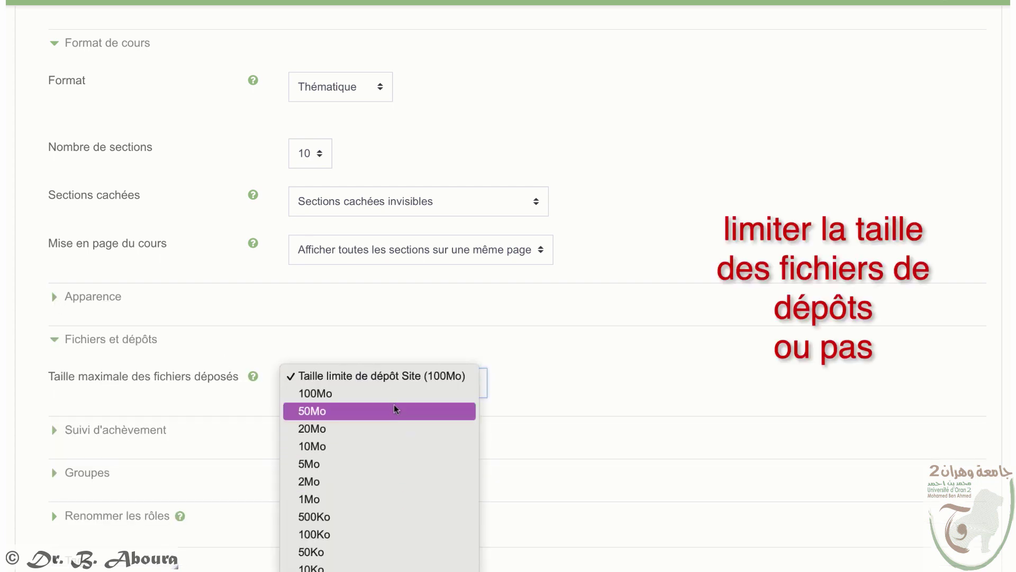
click(564, 381)
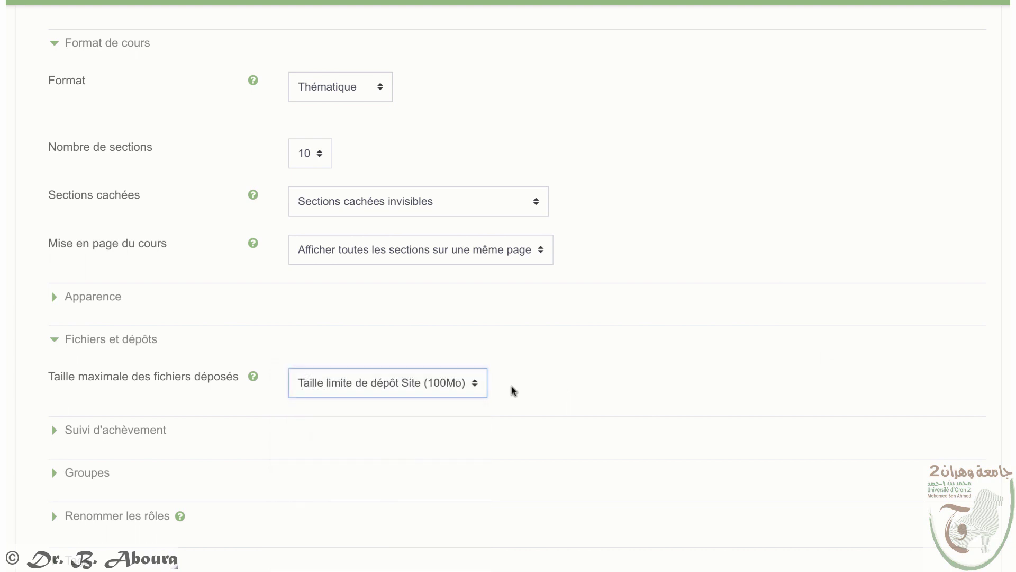
click(54, 429)
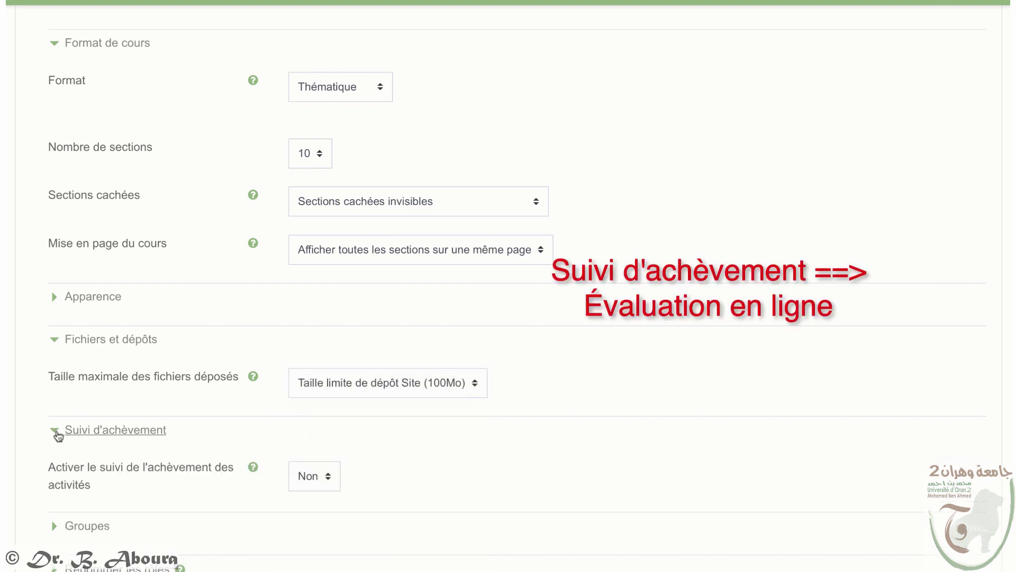
click(320, 476)
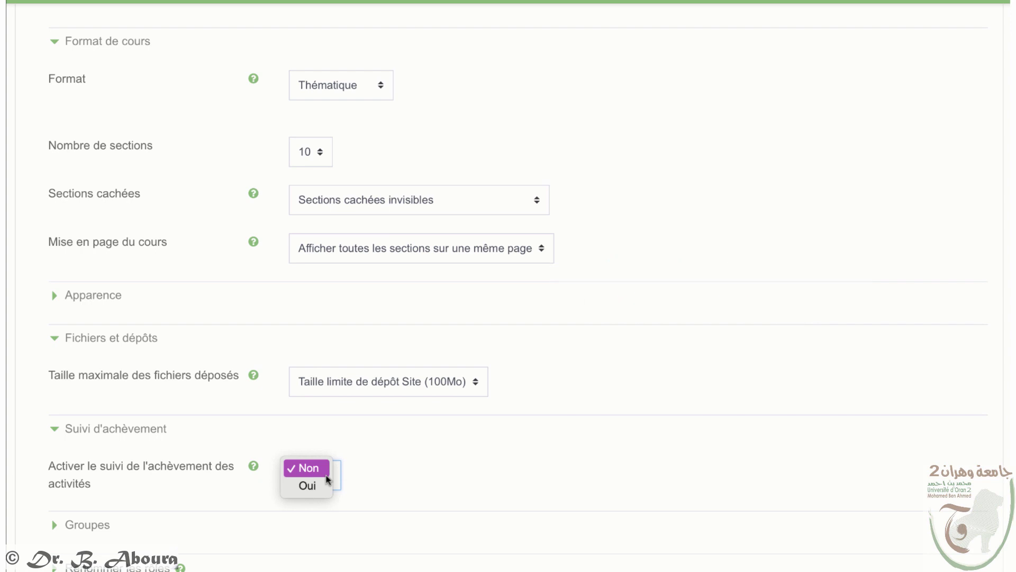
click(324, 482)
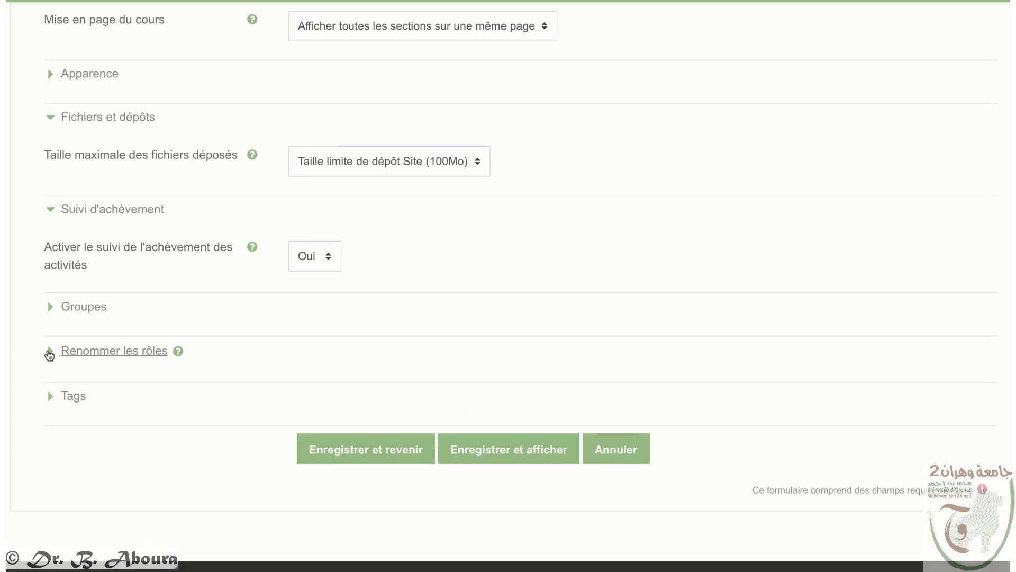
Step: Tag the course E-Learning and moodle, then save and return
click(73, 396)
click(339, 475)
text(E-Learning)
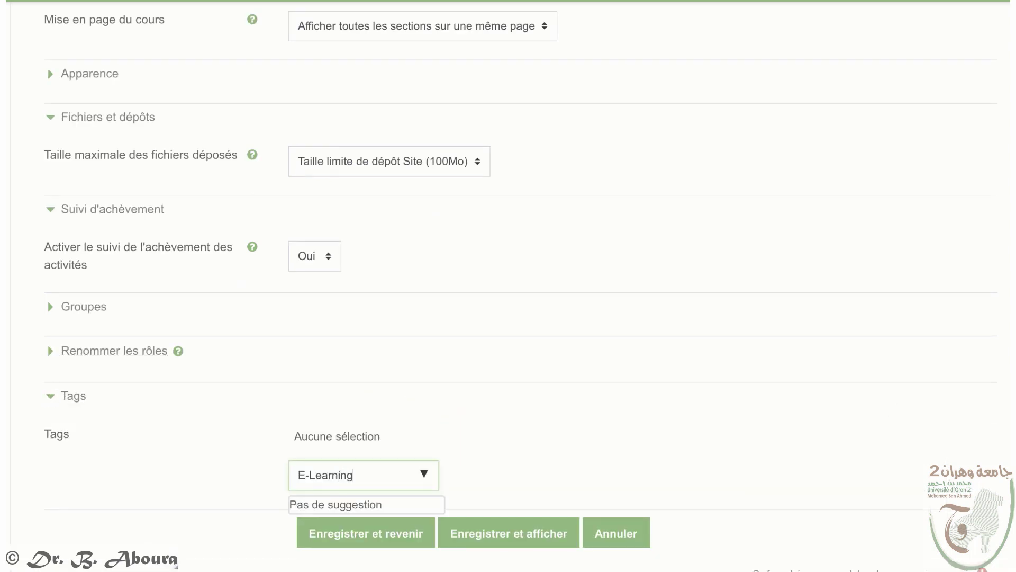
key(Return)
text(moodle)
key(Return)
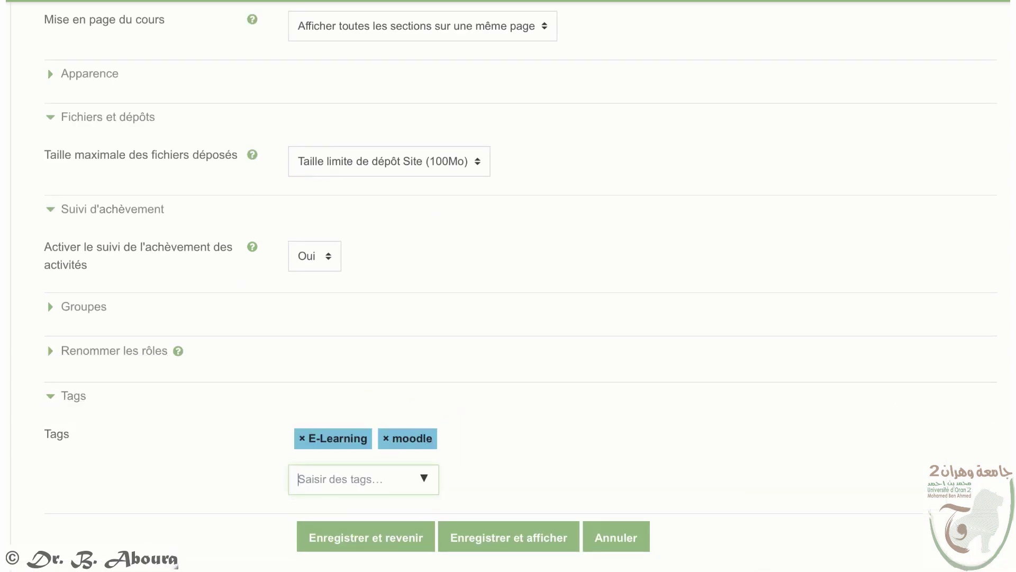
click(376, 540)
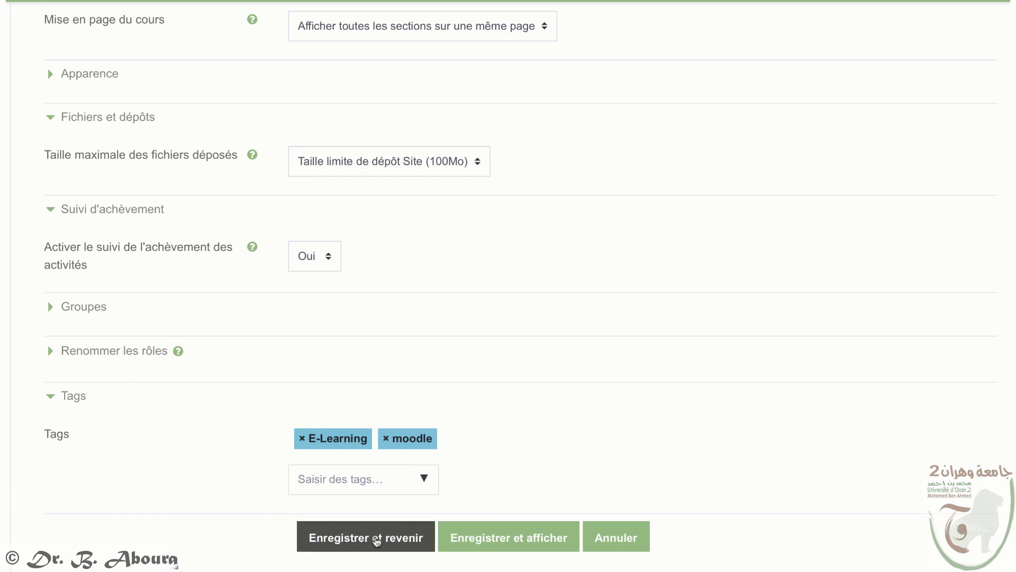
scroll(379, 545, down, 1)
scroll(379, 545, down, 2)
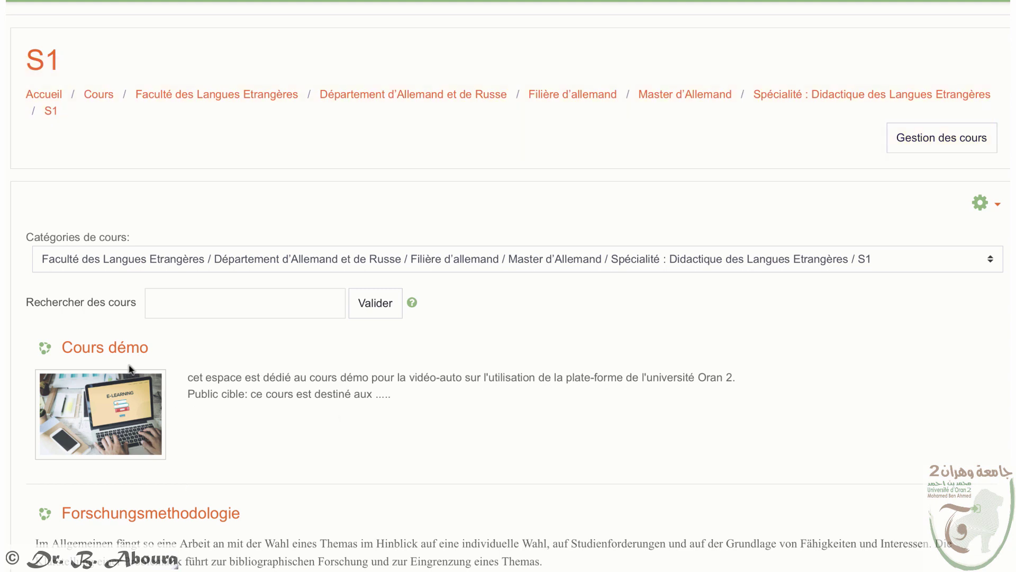
Step: Open the Cours démo course page and expand its navigation drawer
click(119, 348)
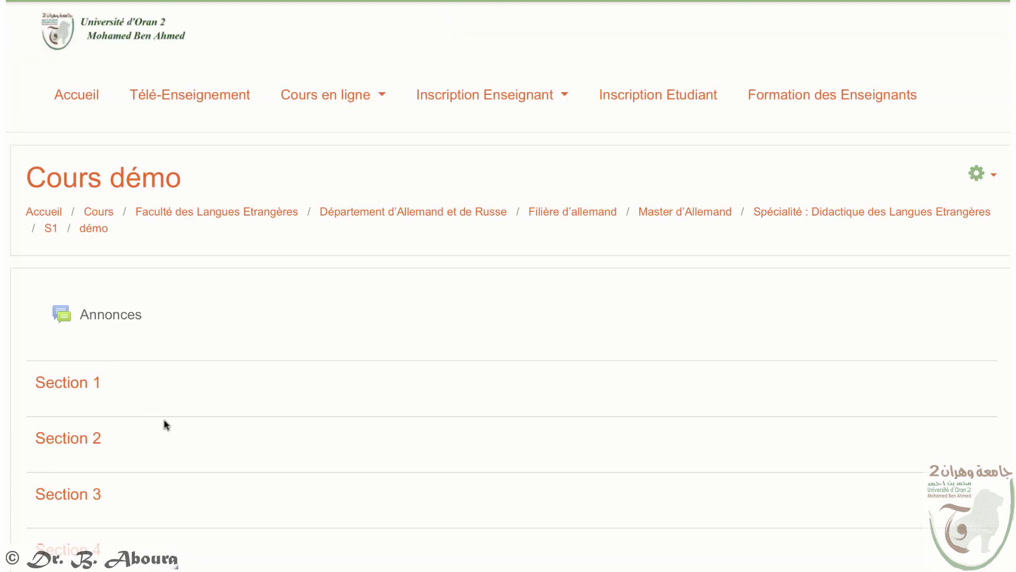
scroll(158, 444, down, 2)
scroll(157, 444, down, 1)
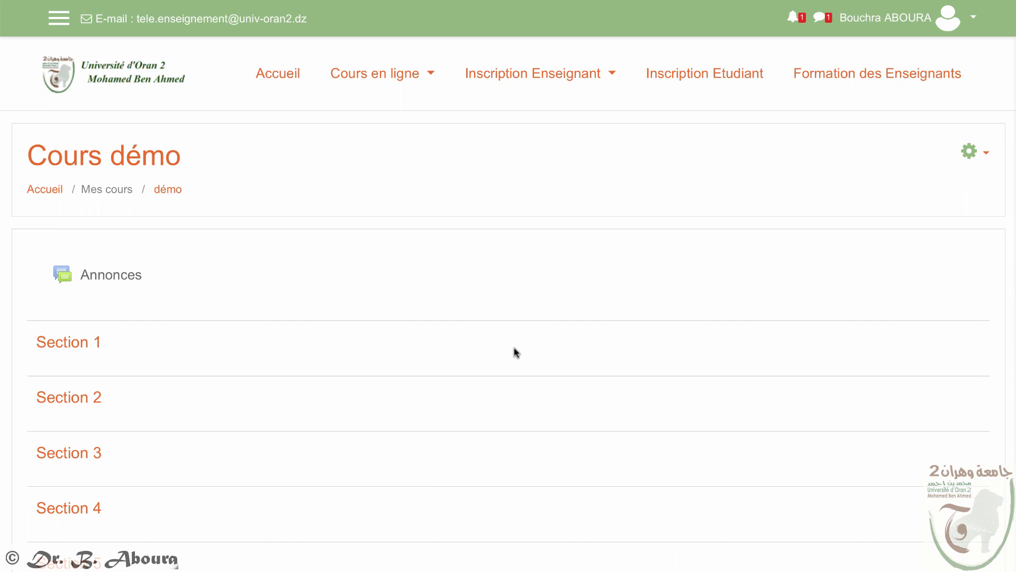
click(57, 18)
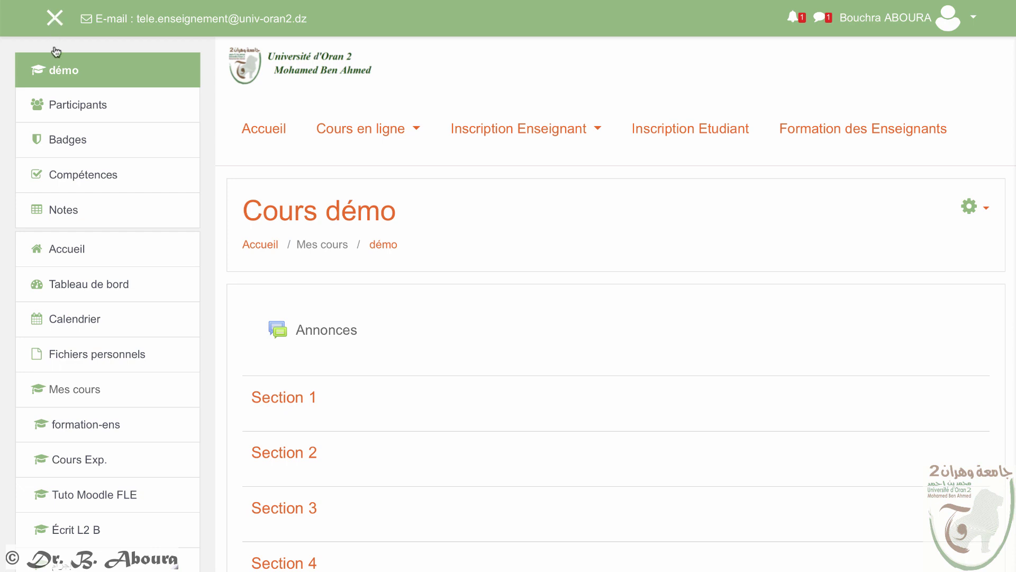
Step: Open the Participants page of Cours démo, showing 0 participants
click(71, 108)
scroll(642, 318, down, 2)
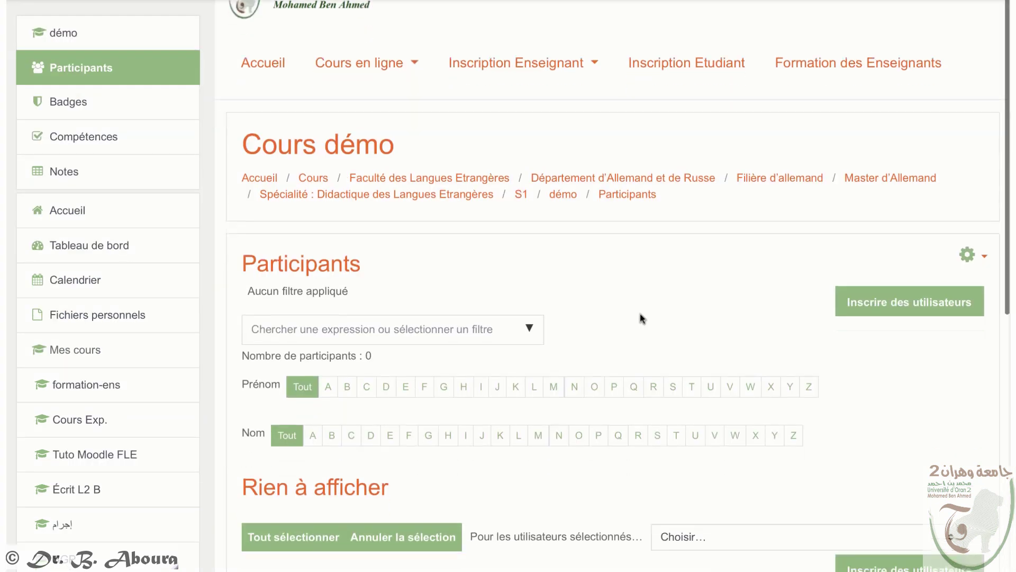
scroll(642, 318, down, 3)
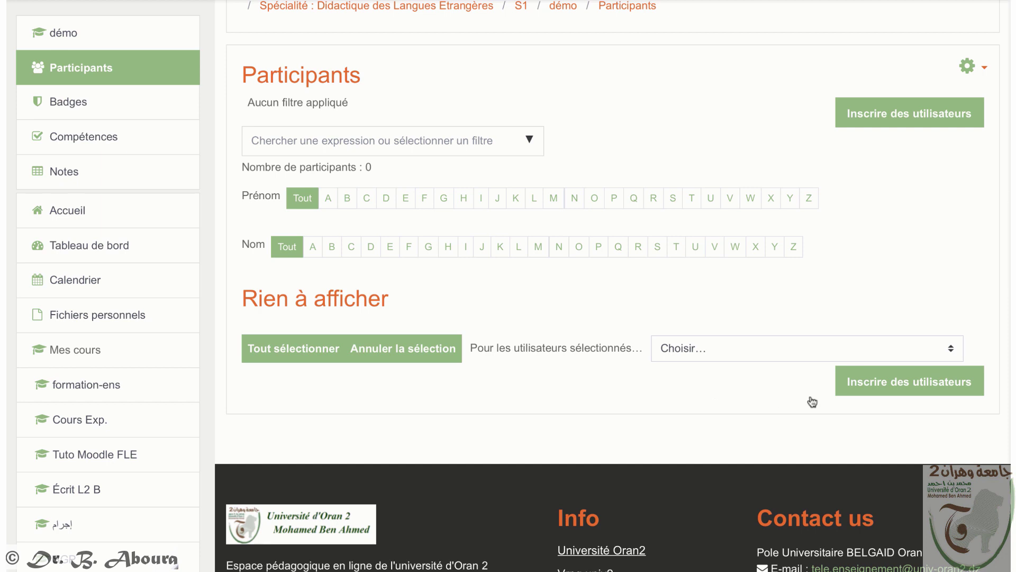
Step: Search for the instructor's own account and enrol it with the Enseignant role
click(911, 385)
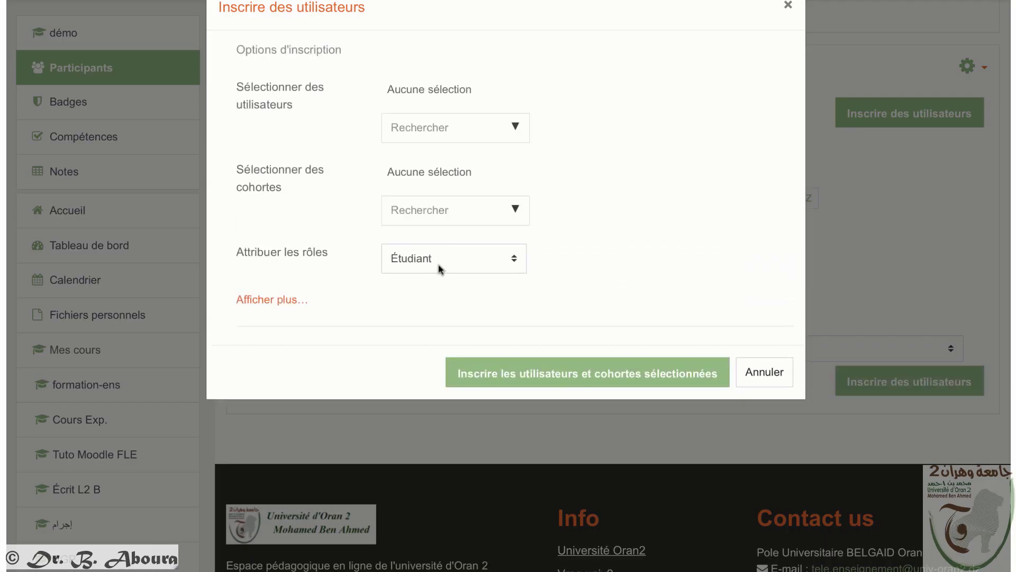
text(aboura)
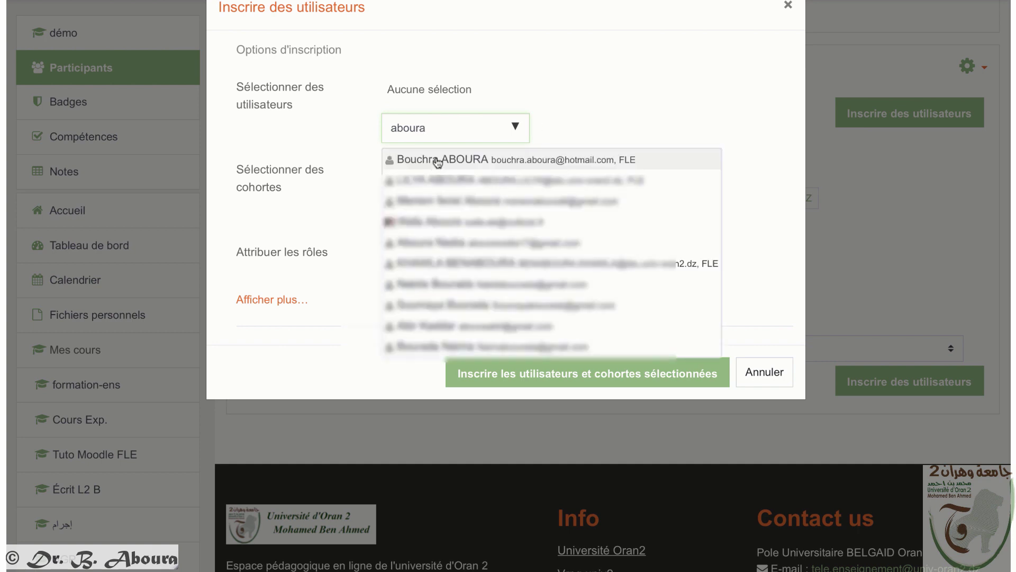
click(439, 161)
click(484, 259)
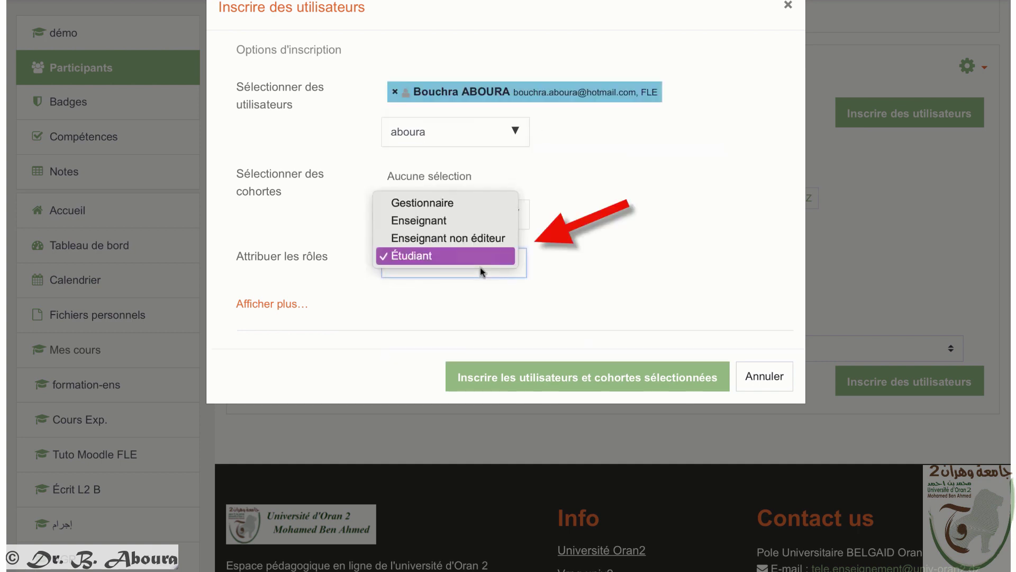
click(459, 219)
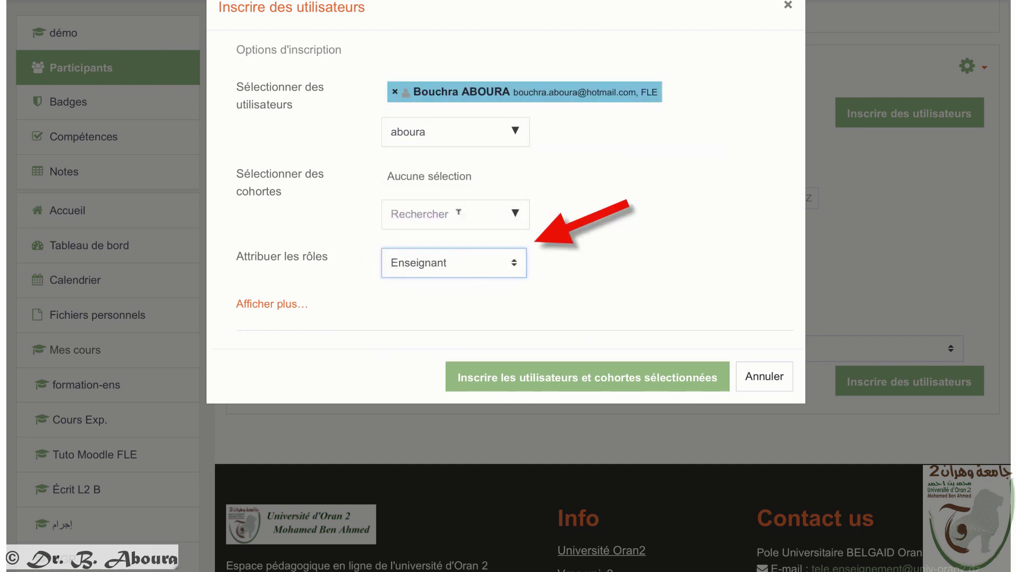
click(674, 388)
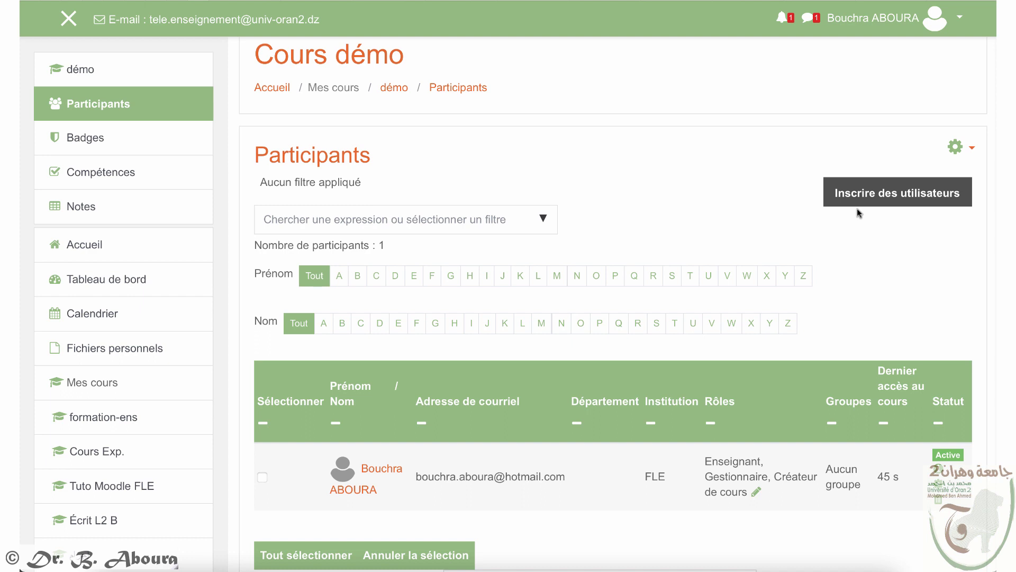
click(897, 195)
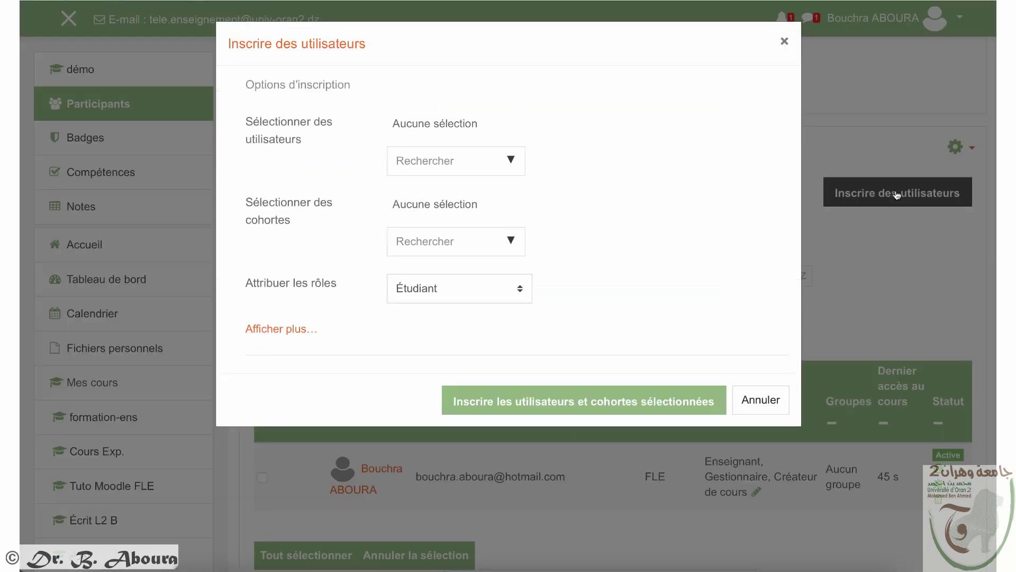
click(412, 241)
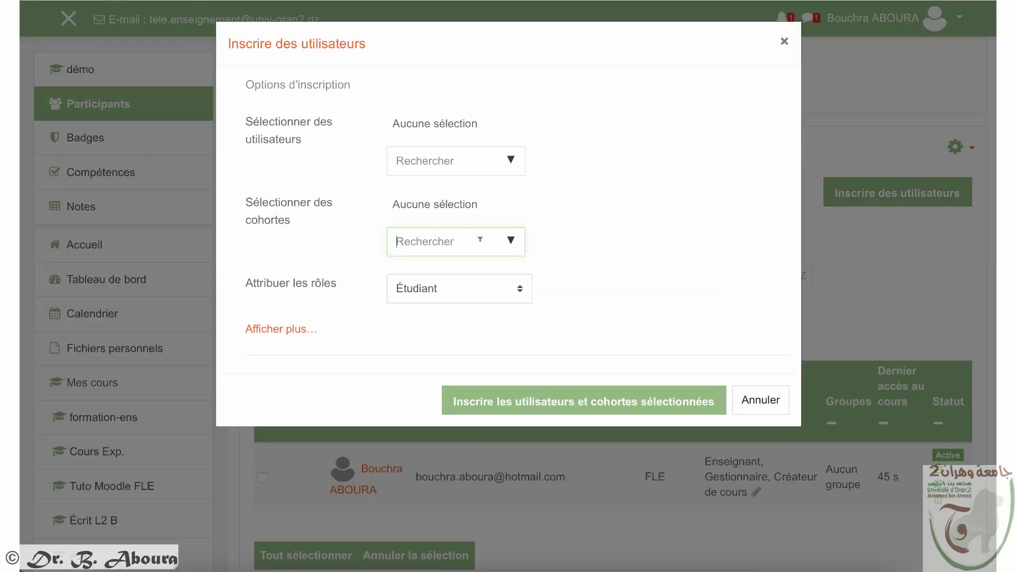
click(511, 244)
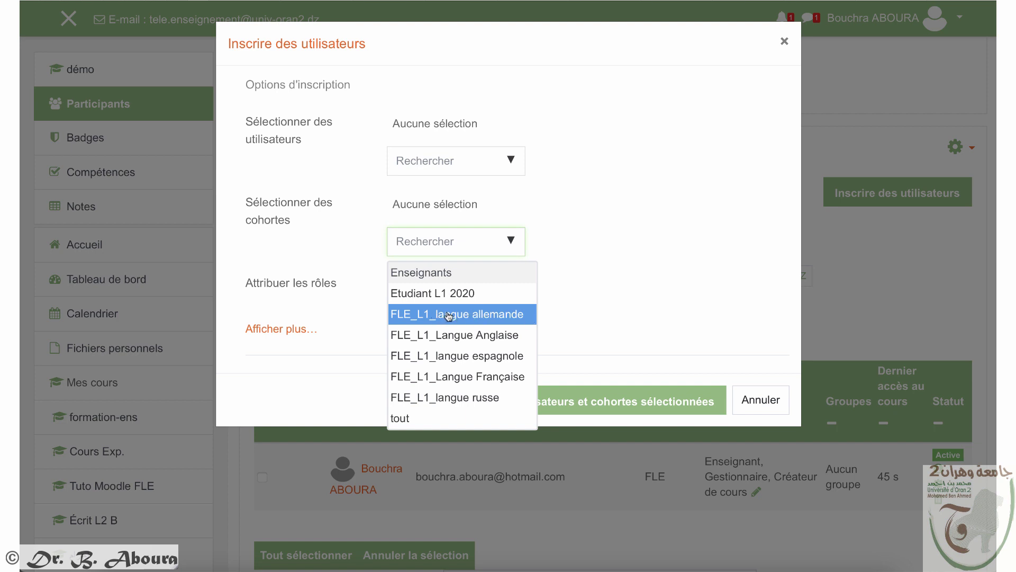
click(449, 316)
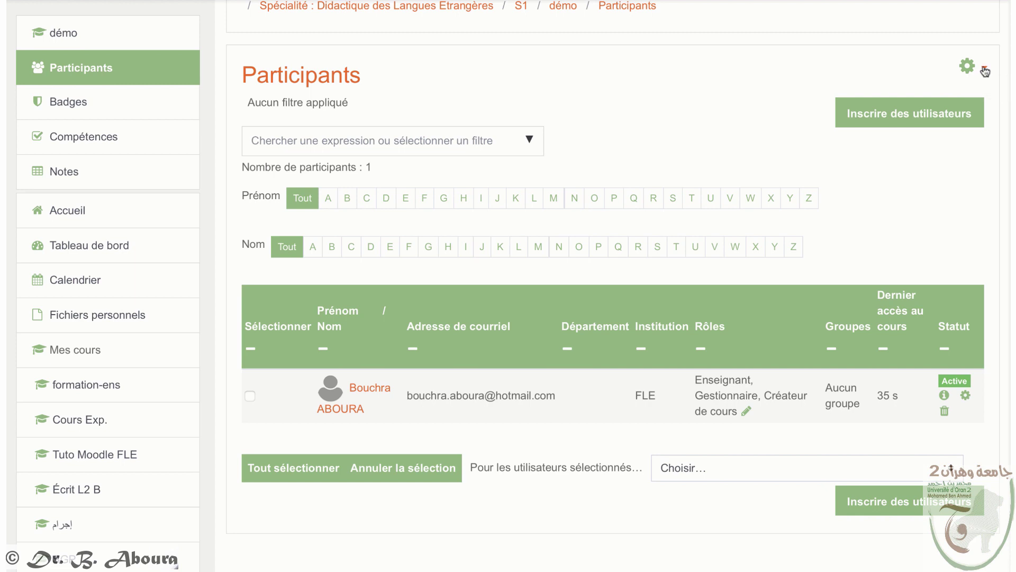
Step: Delete the Accès anonyme method under Méthodes d'inscription and confirm
click(984, 70)
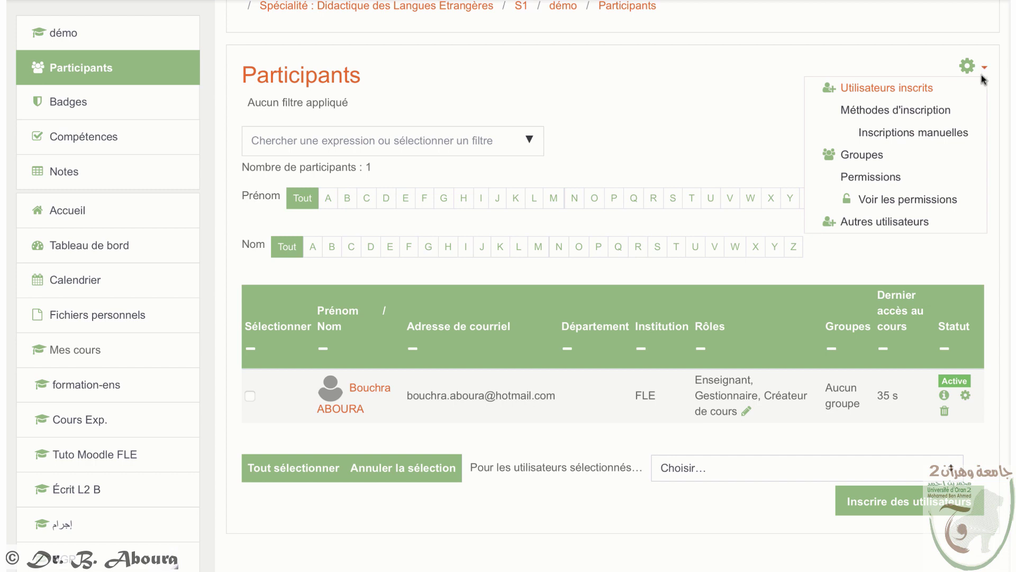
click(911, 111)
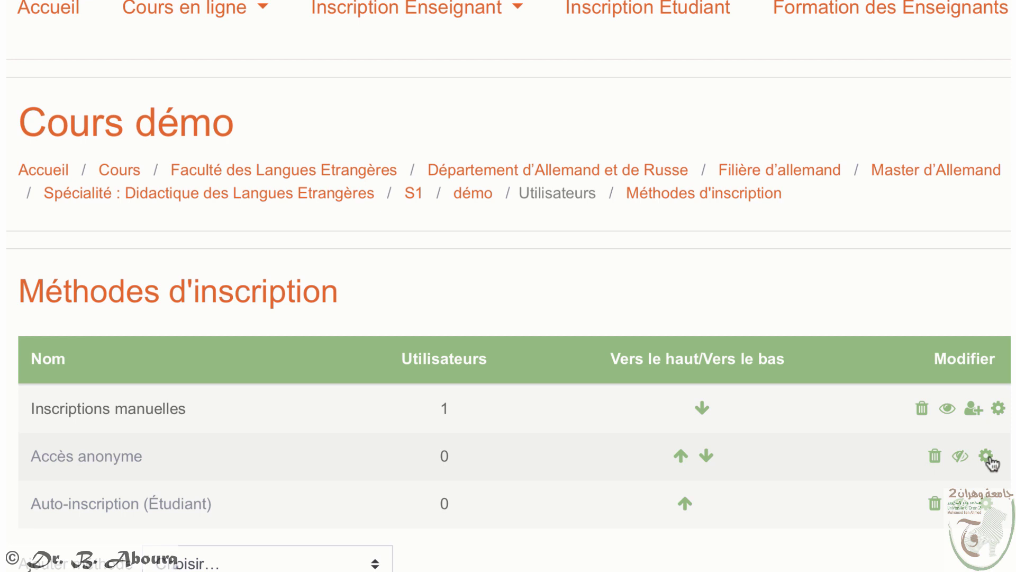
click(935, 458)
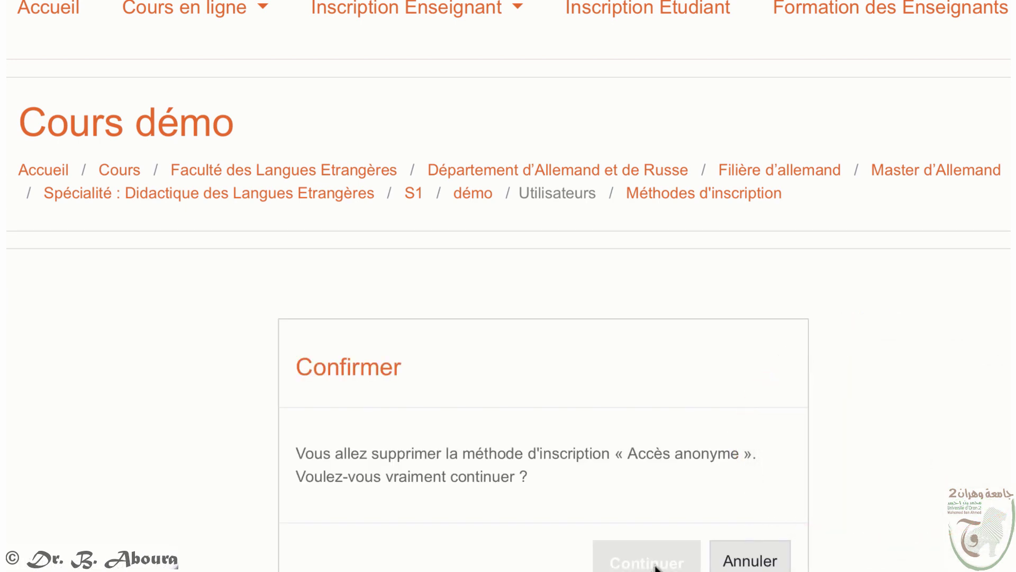
click(656, 565)
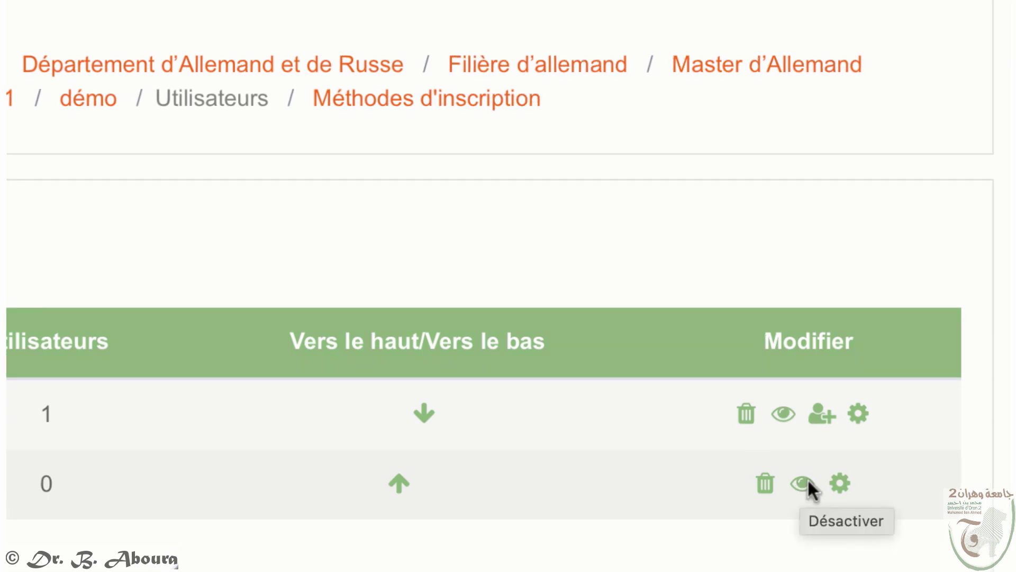
Step: Open the Auto-inscription settings and enter an enrolment key in Clef d'inscription
click(839, 482)
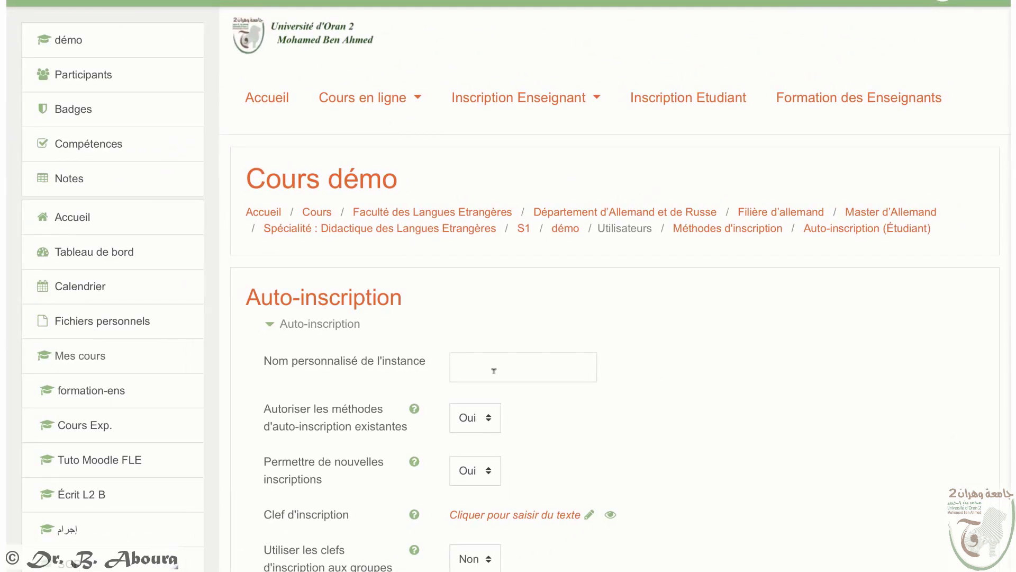
click(494, 370)
scroll(450, 320, down, 2)
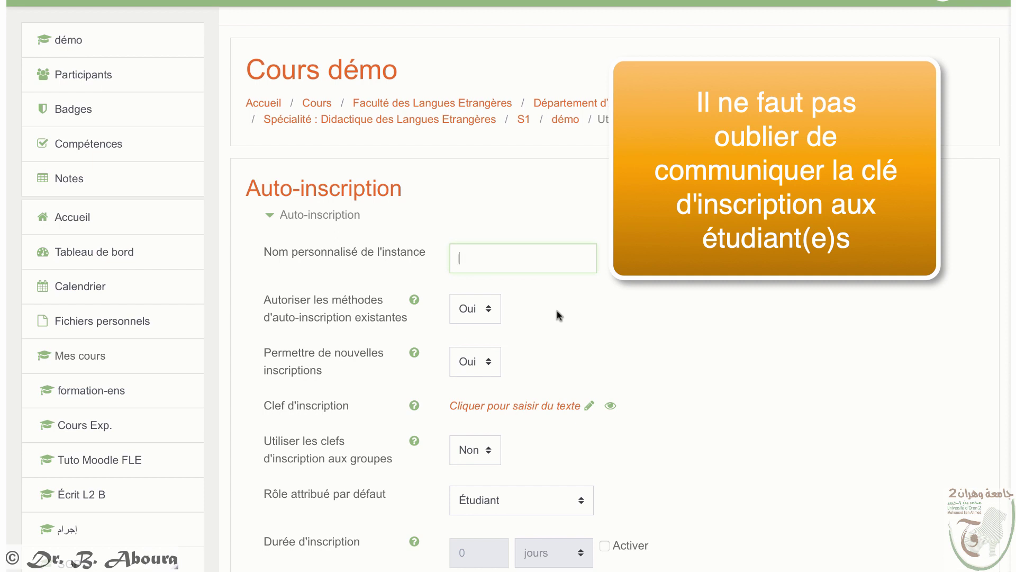
scroll(557, 314, down, 2)
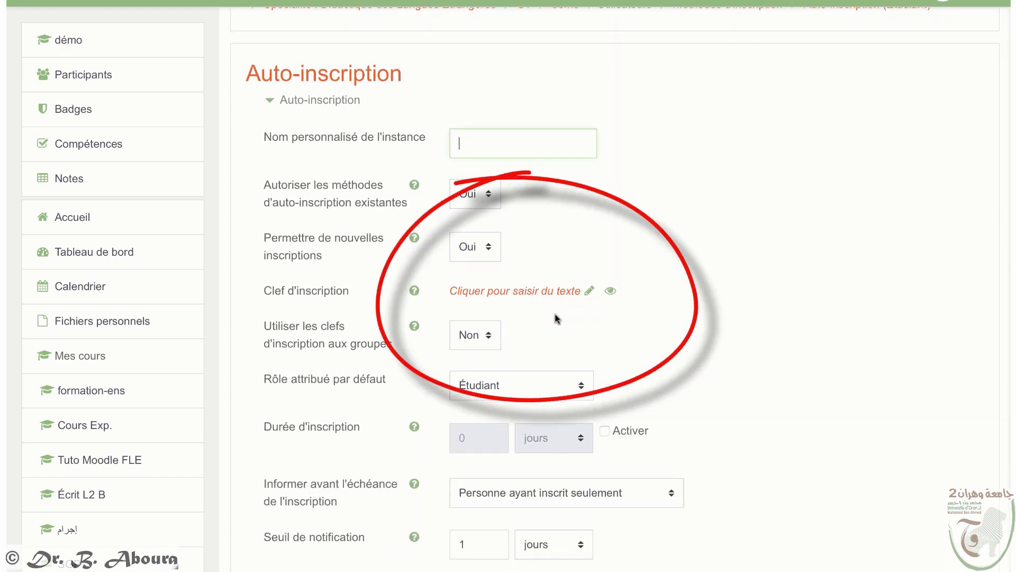
click(541, 291)
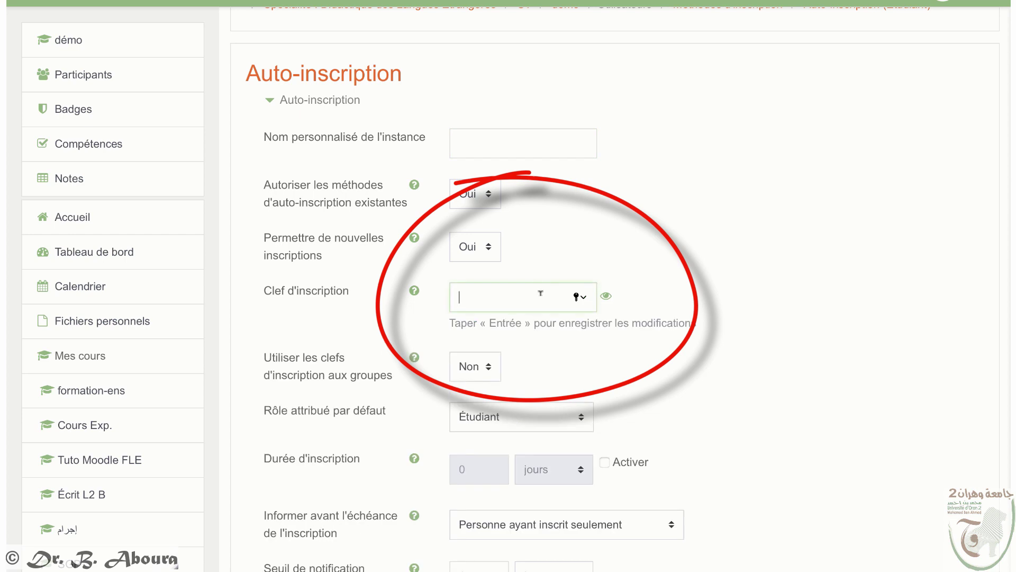
text(•••)
key(BackSpace)
key(BackSpace)
key(BackSpace)
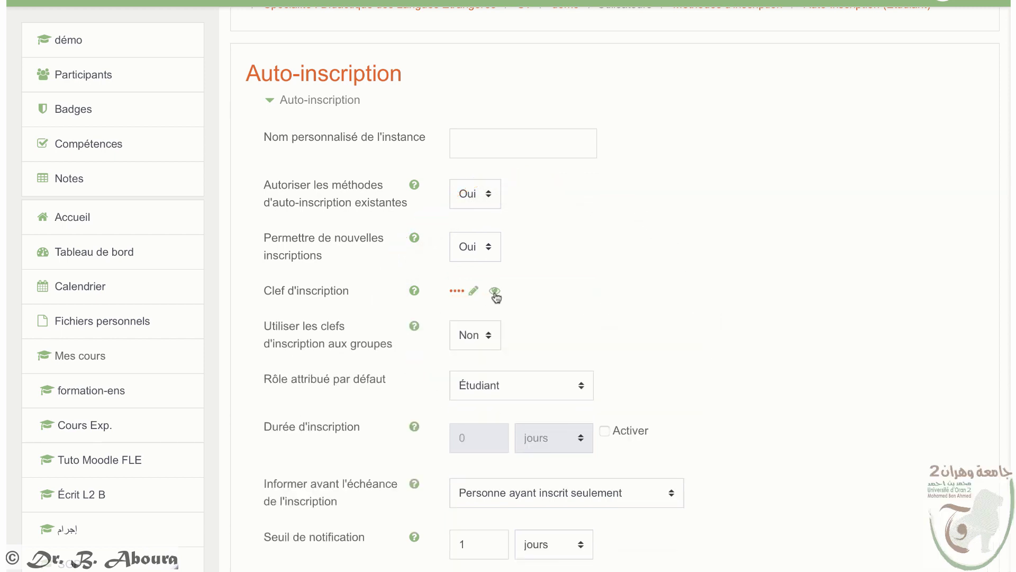
click(496, 293)
Step: Keep Étudiant as the default self-enrolment role
scroll(535, 362, down, 3)
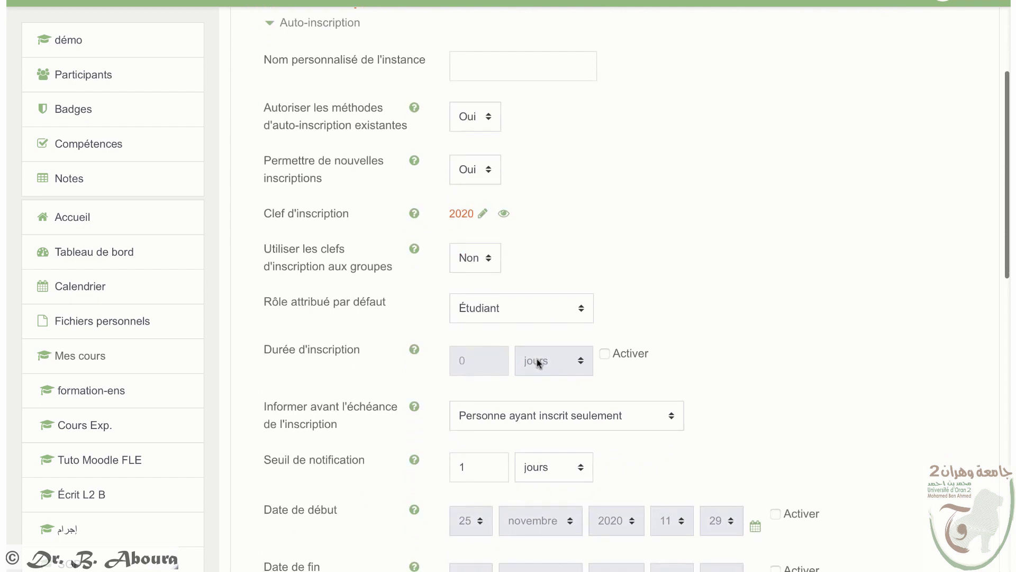
click(488, 308)
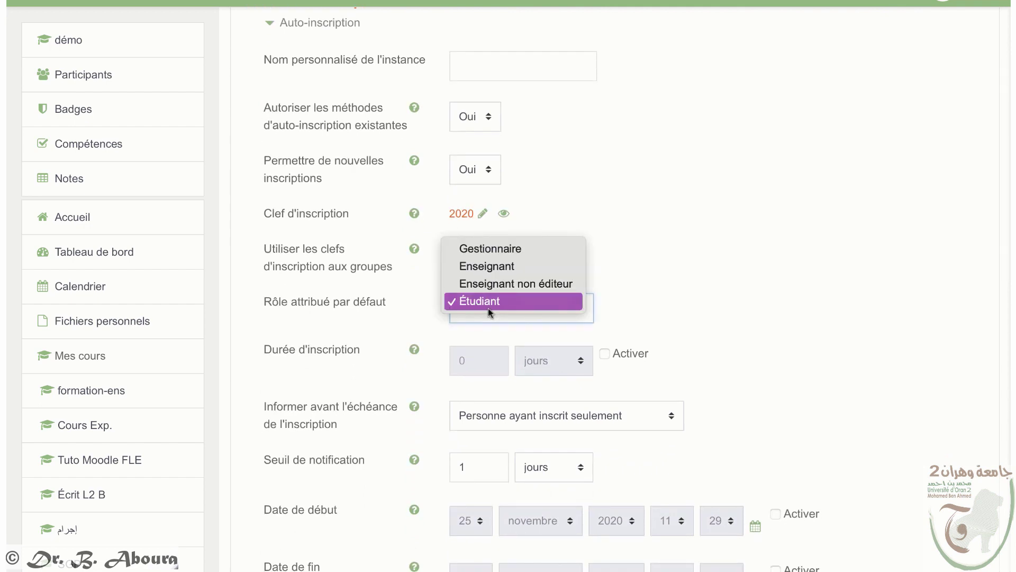
click(488, 307)
Step: Enable the enrolment start date and set it to 15 décembre 2020, 00:00
scroll(738, 322, down, 5)
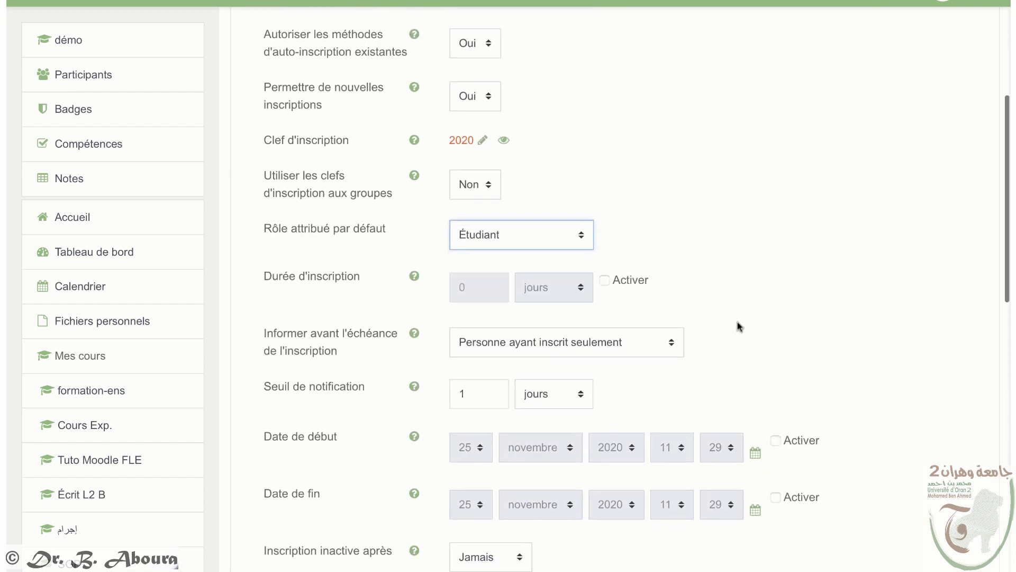
scroll(738, 326, down, 2)
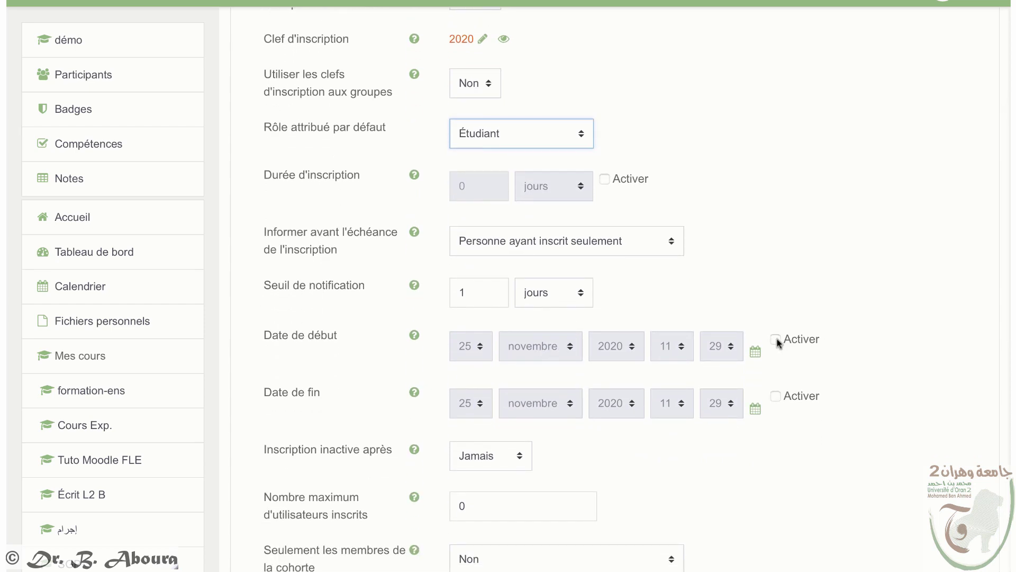
click(775, 339)
click(479, 348)
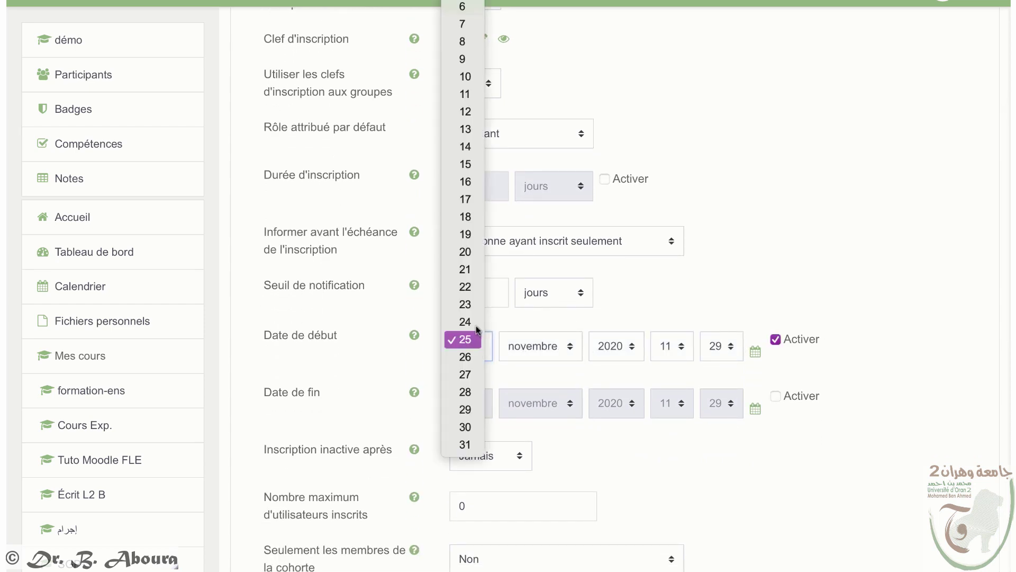
key(Return)
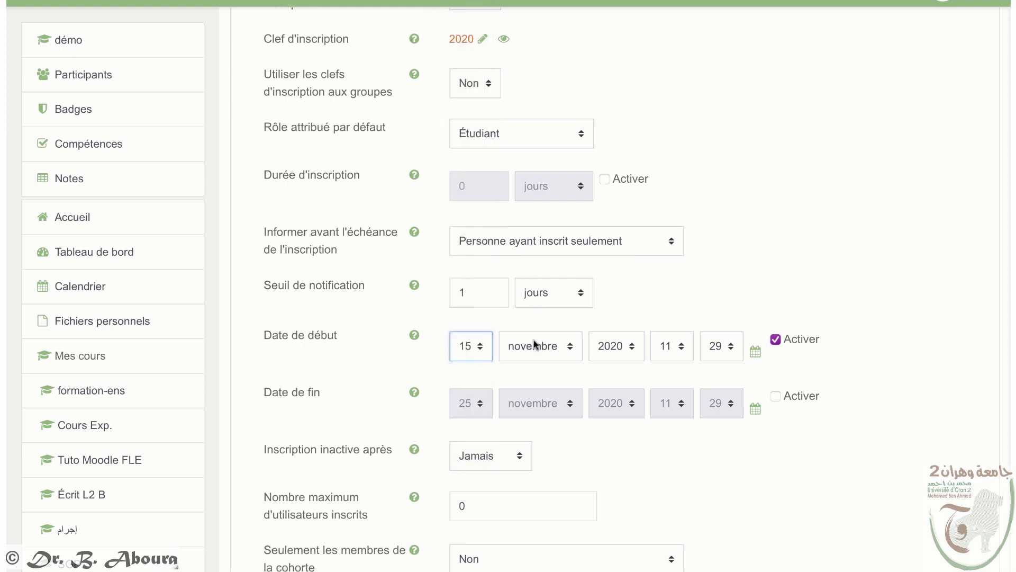
click(533, 345)
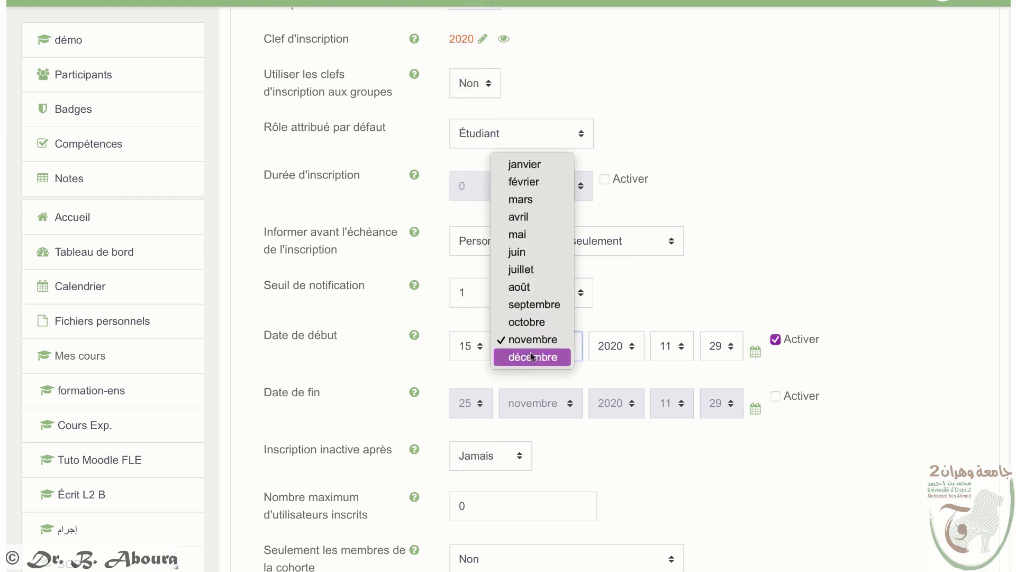
click(533, 357)
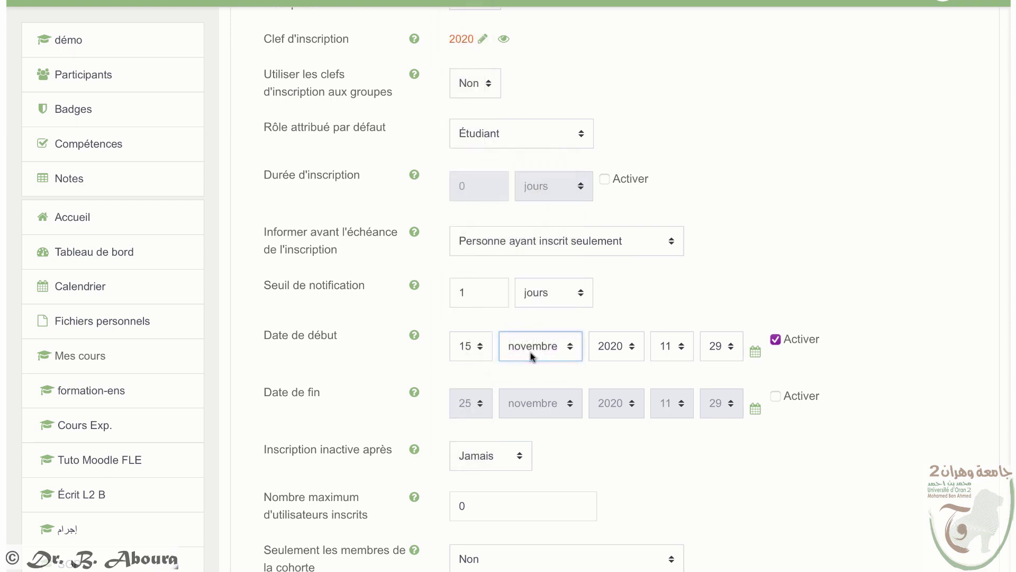
click(682, 347)
click(675, 152)
click(721, 339)
click(726, 150)
Step: Add the welcome message 'Bienvenue!' and save the self-enrolment settings
scroll(752, 258, down, 5)
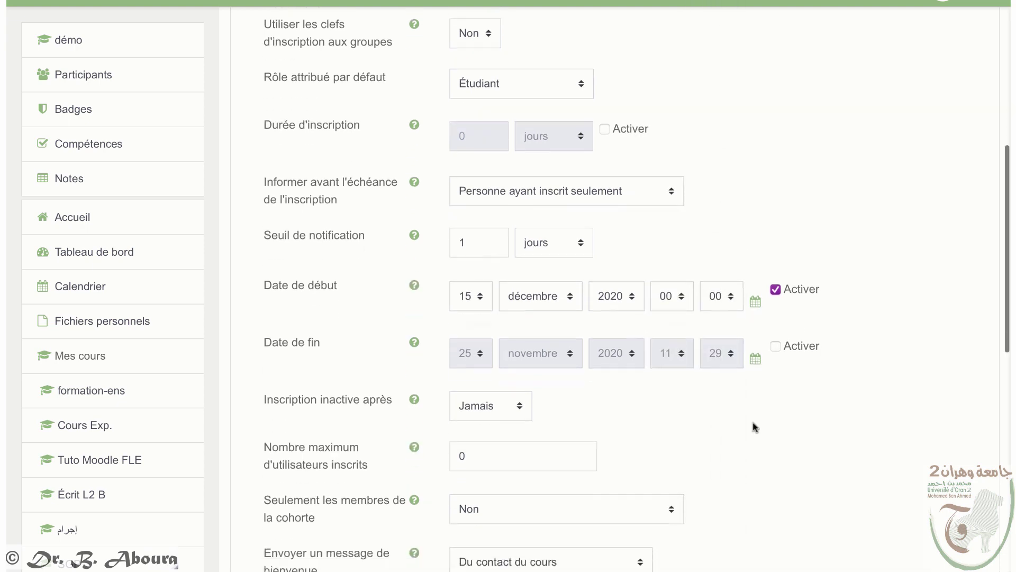
scroll(773, 322, down, 2)
click(598, 370)
text(Bienvenue!)
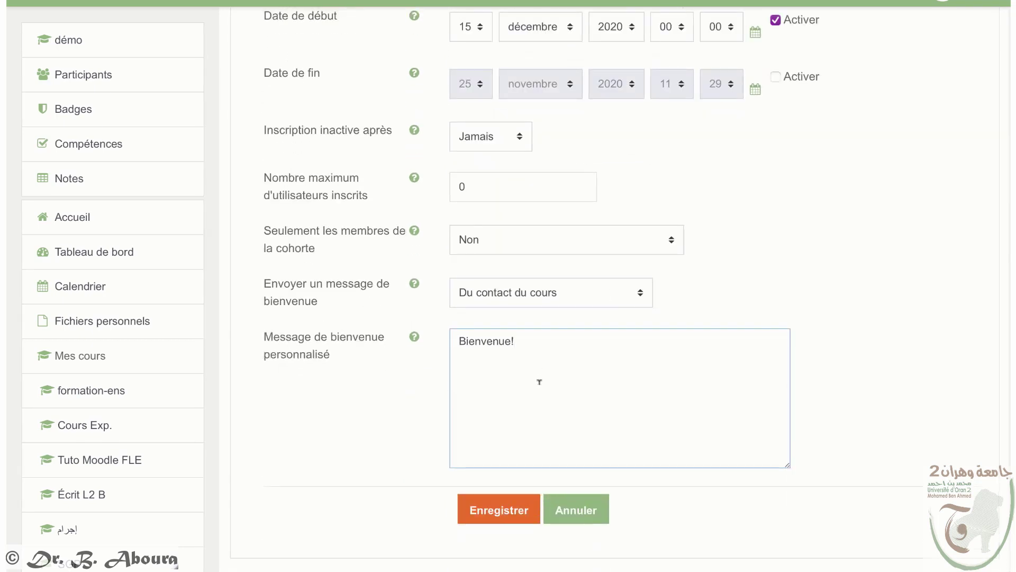
click(518, 520)
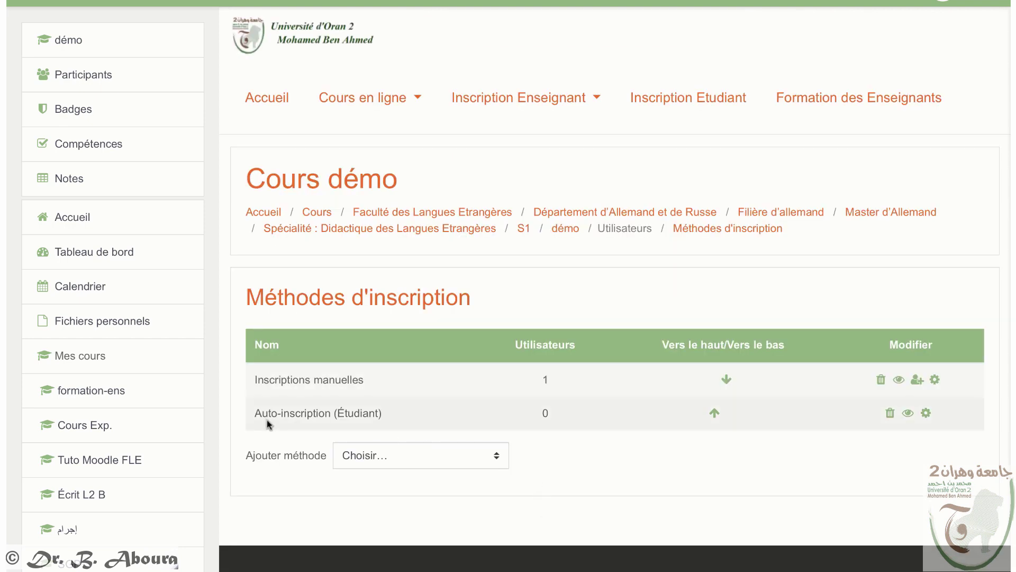
Step: Go back to the Cours démo course page through the démo link in the sidebar
click(426, 466)
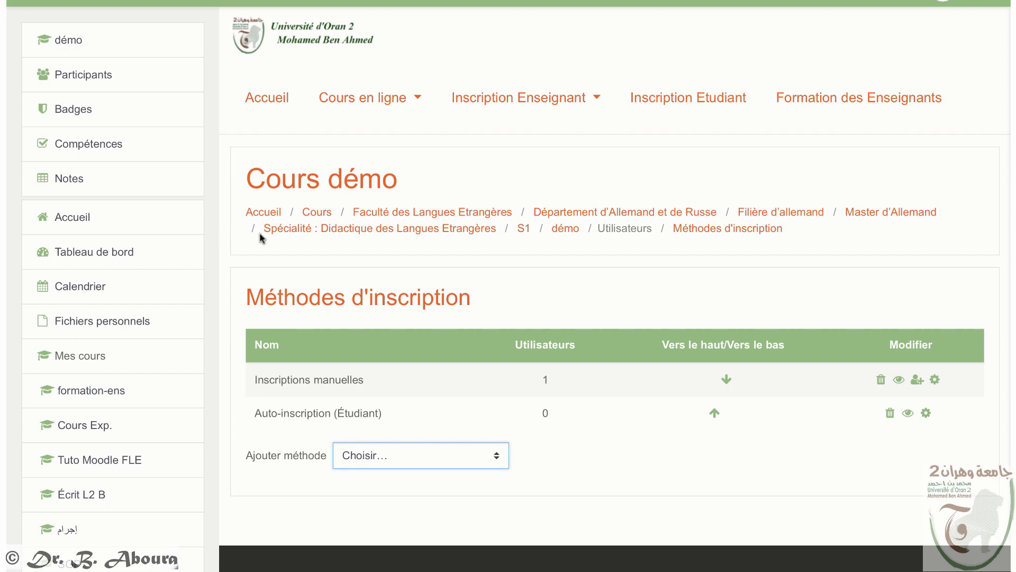
click(62, 42)
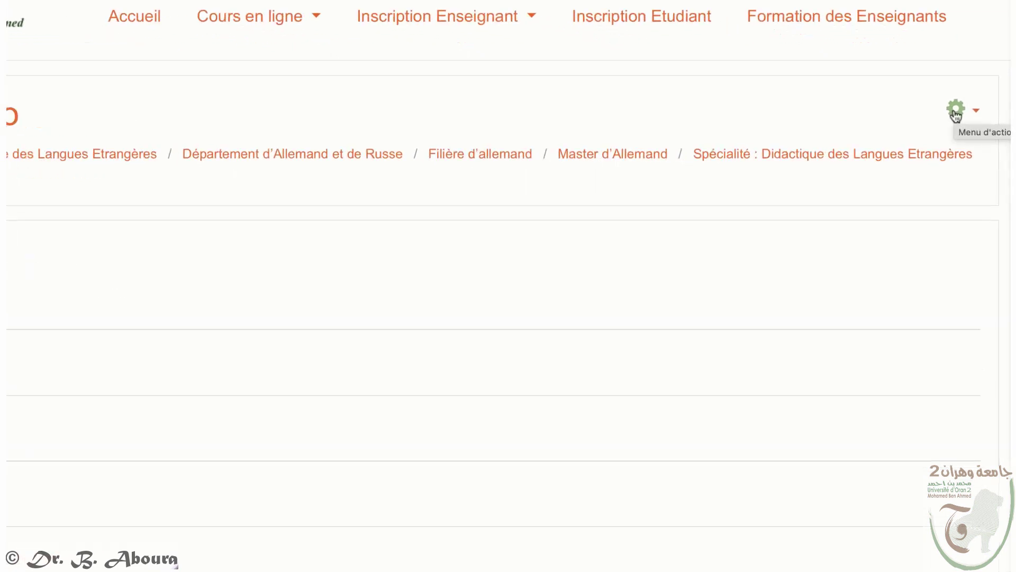
Step: Toggle editing mode on and back off, then open the Cours démo Paramètres page
click(934, 85)
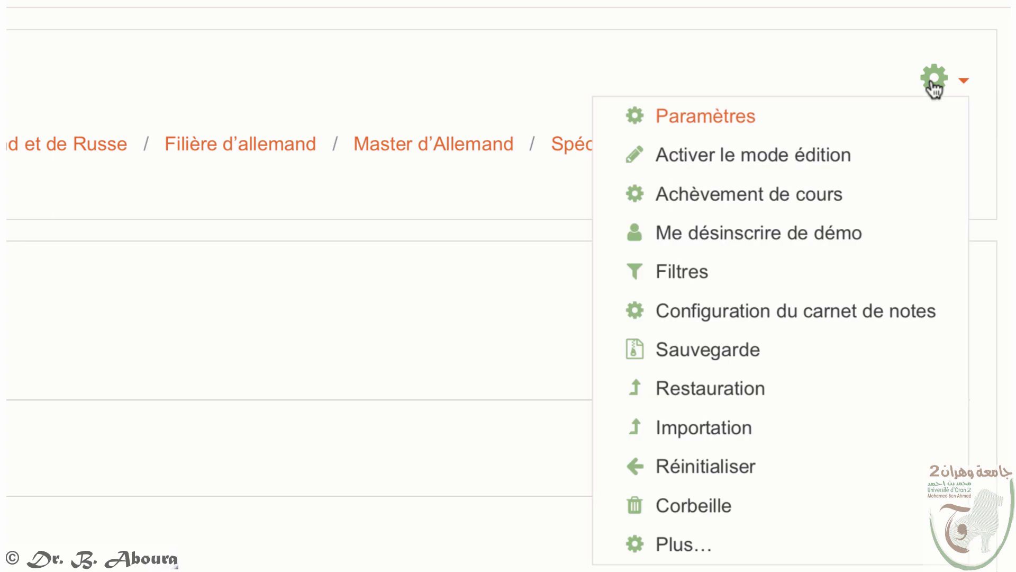
click(826, 156)
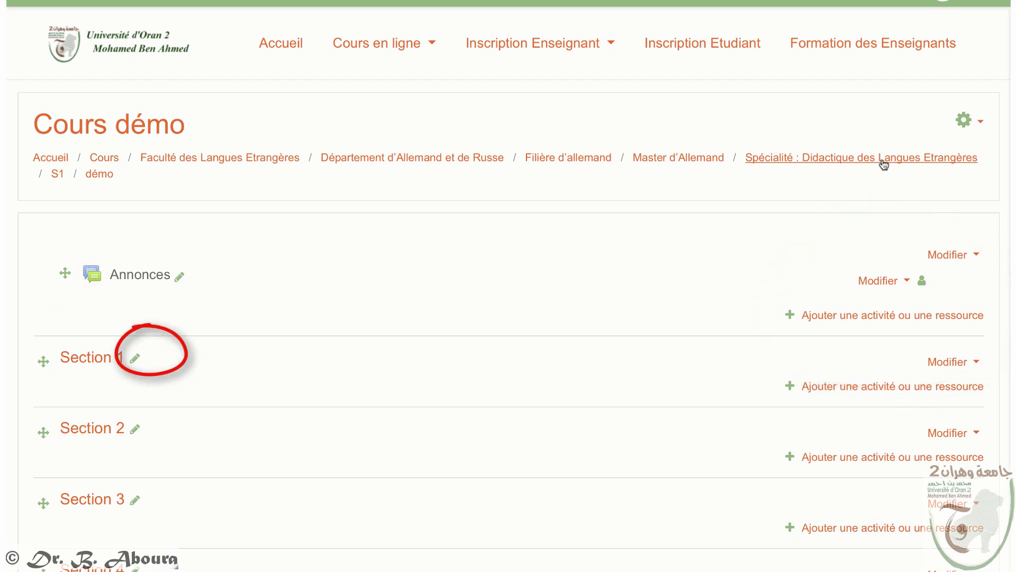
click(964, 121)
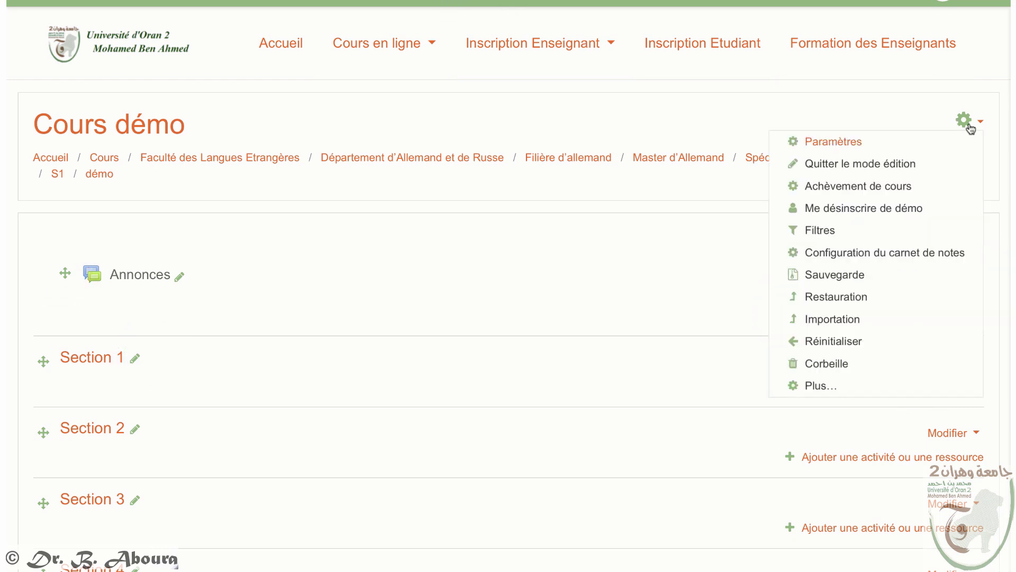
click(924, 163)
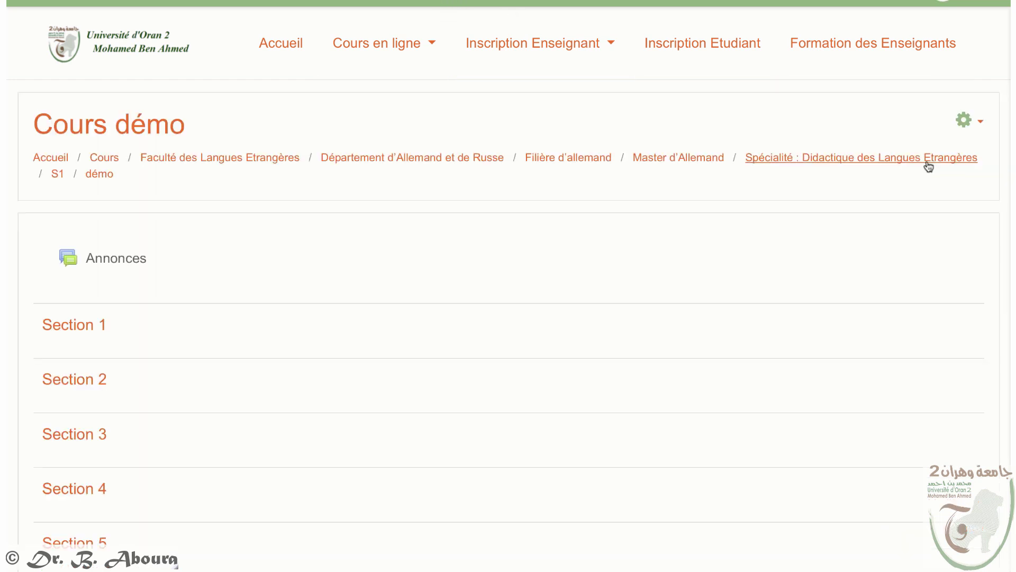
click(979, 124)
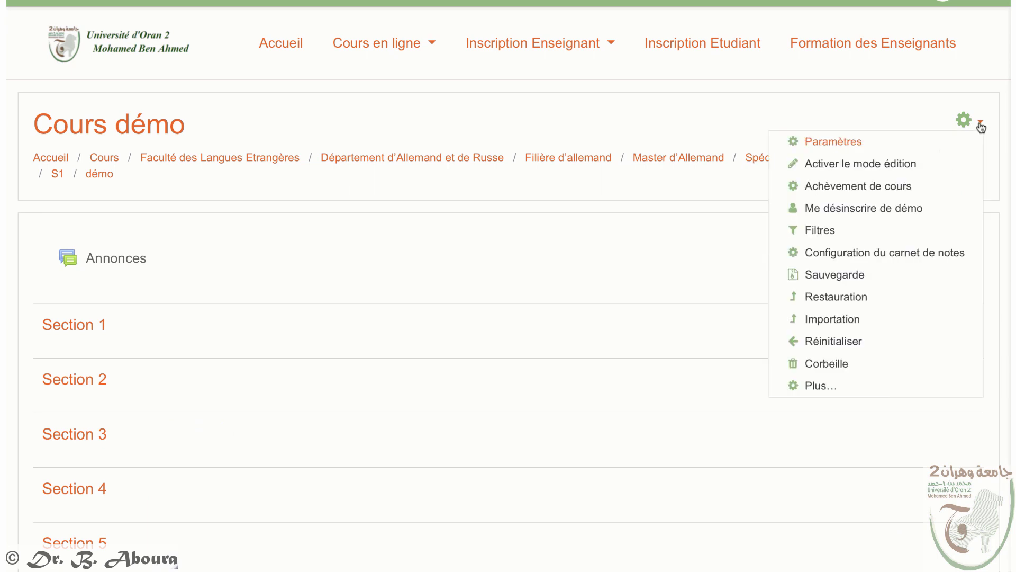
click(881, 149)
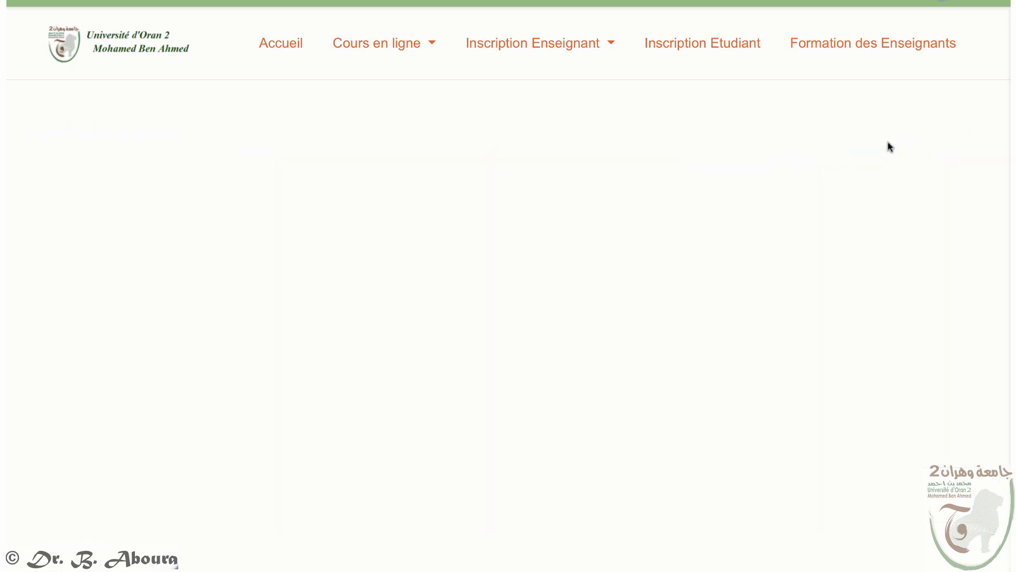
Step: Keep Visibilité at Afficher and cancel the course settings form with Annuler
scroll(752, 415, down, 3)
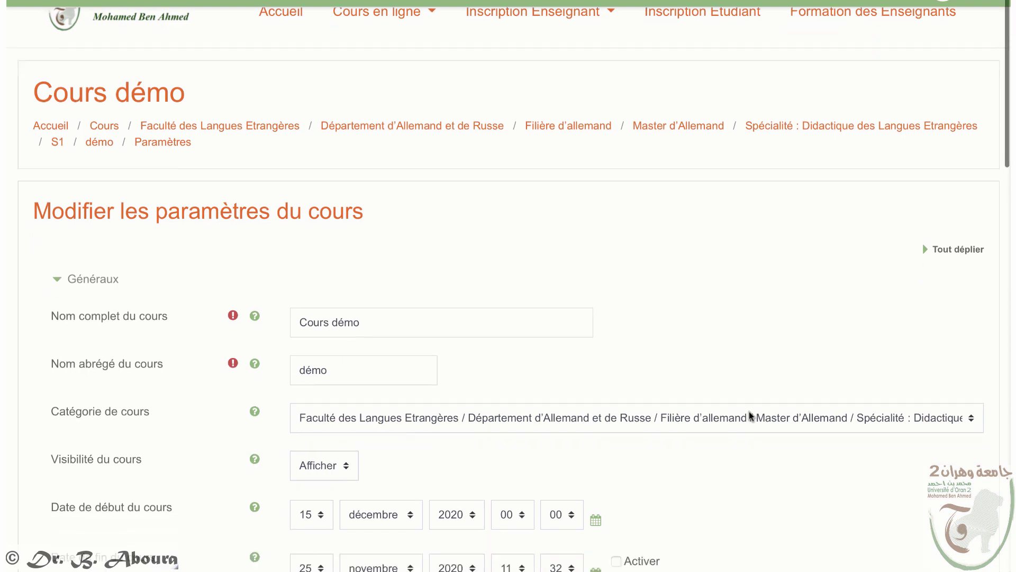
click(330, 361)
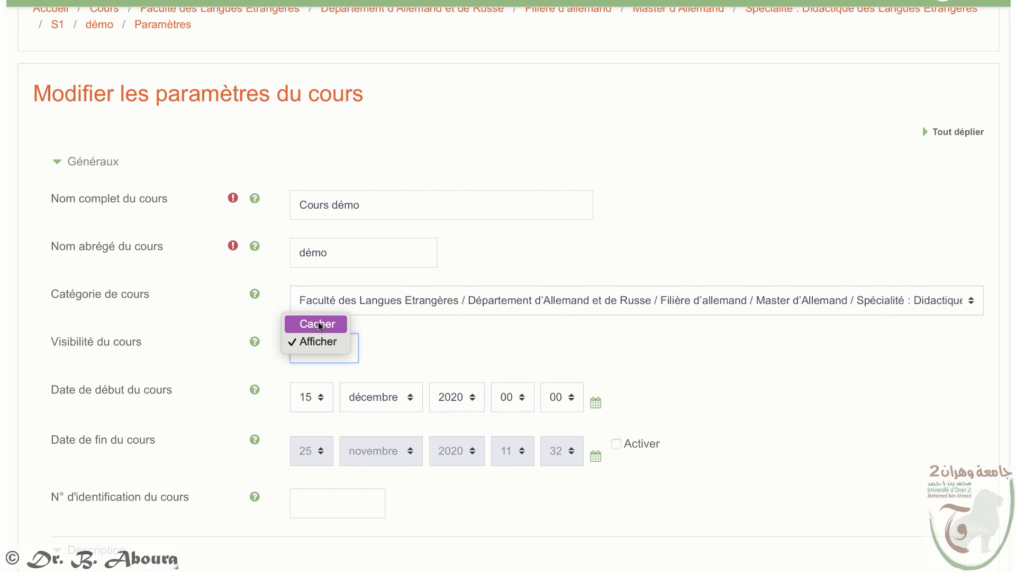
click(667, 384)
scroll(667, 384, down, 10)
scroll(665, 382, down, 5)
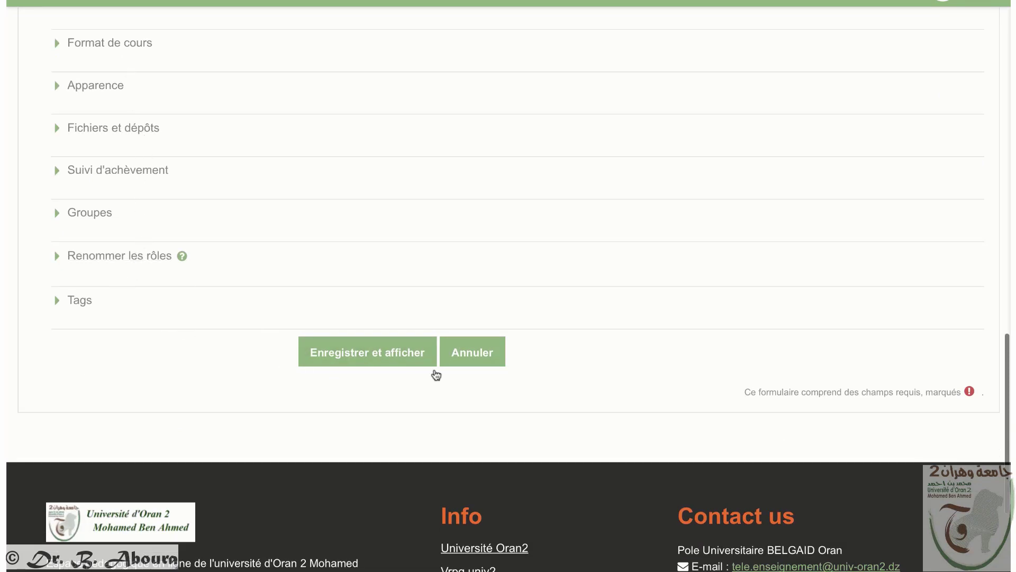
click(458, 354)
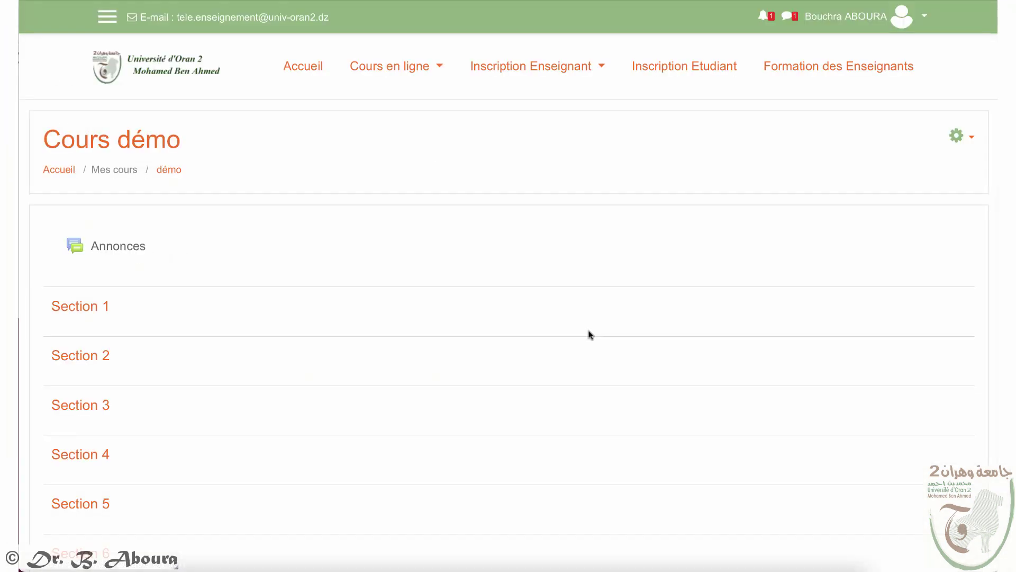
Step: Choose Activer le mode édition from the Cours démo gear menu
click(955, 136)
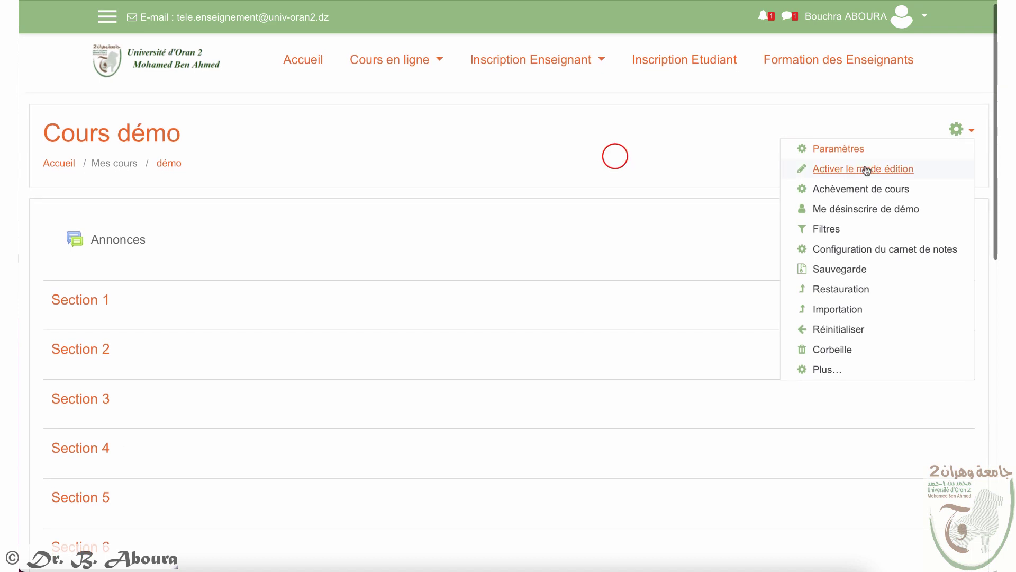
click(615, 159)
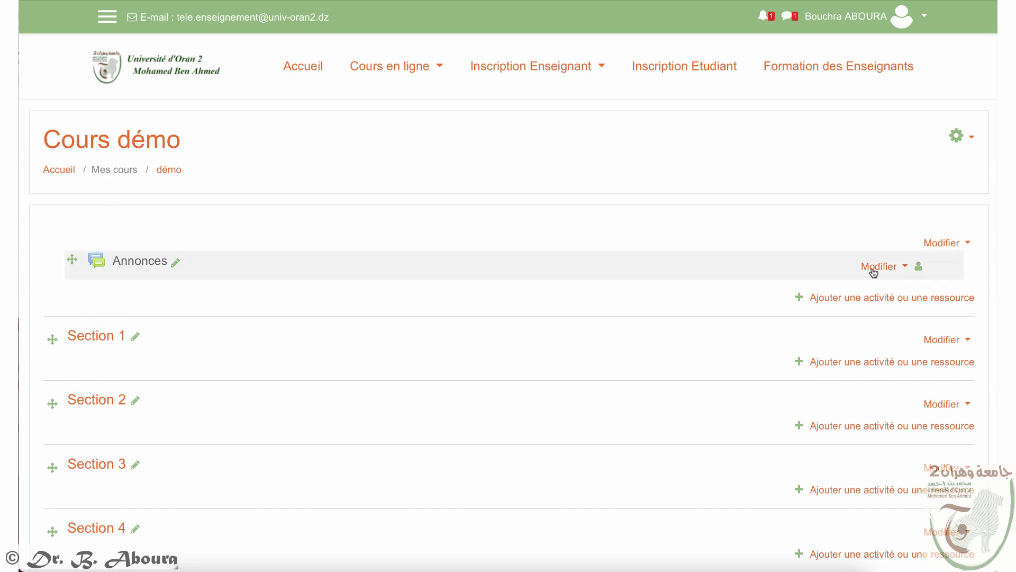
Step: Write a Généralités summary introducing the course for 2ème année Licence en Anglais students, and save it
click(967, 244)
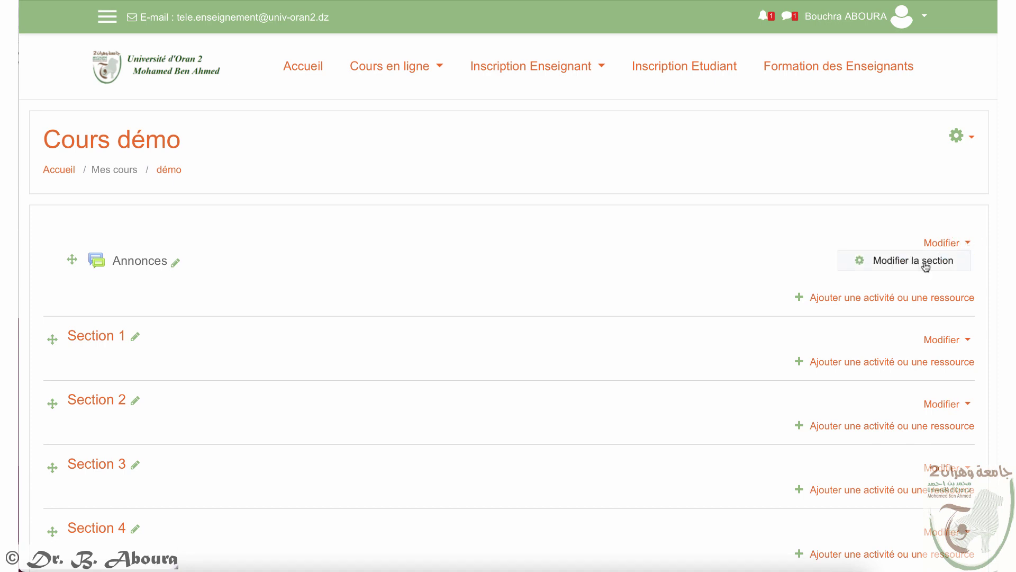
click(925, 264)
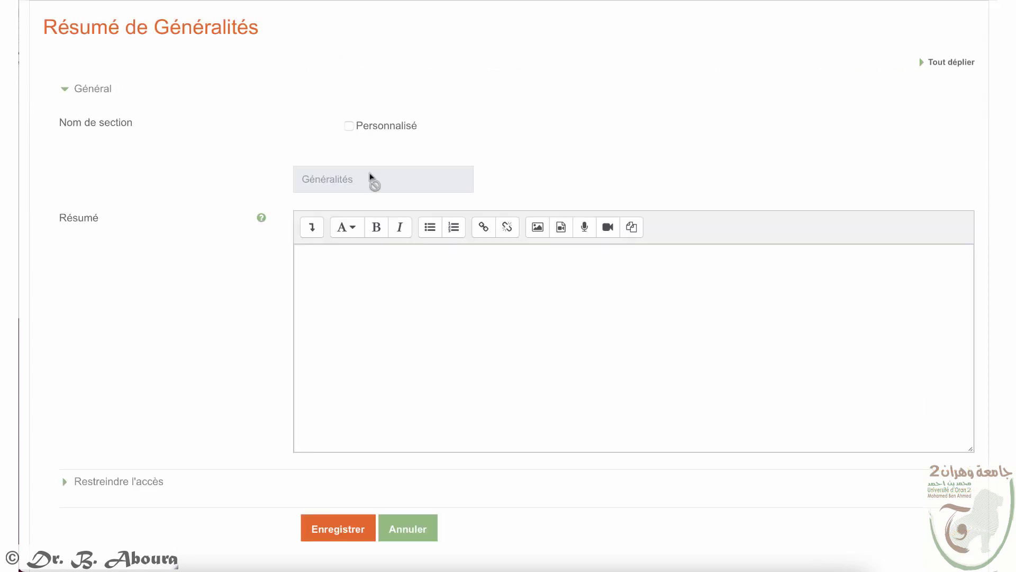
click(348, 126)
click(349, 127)
click(348, 127)
click(341, 264)
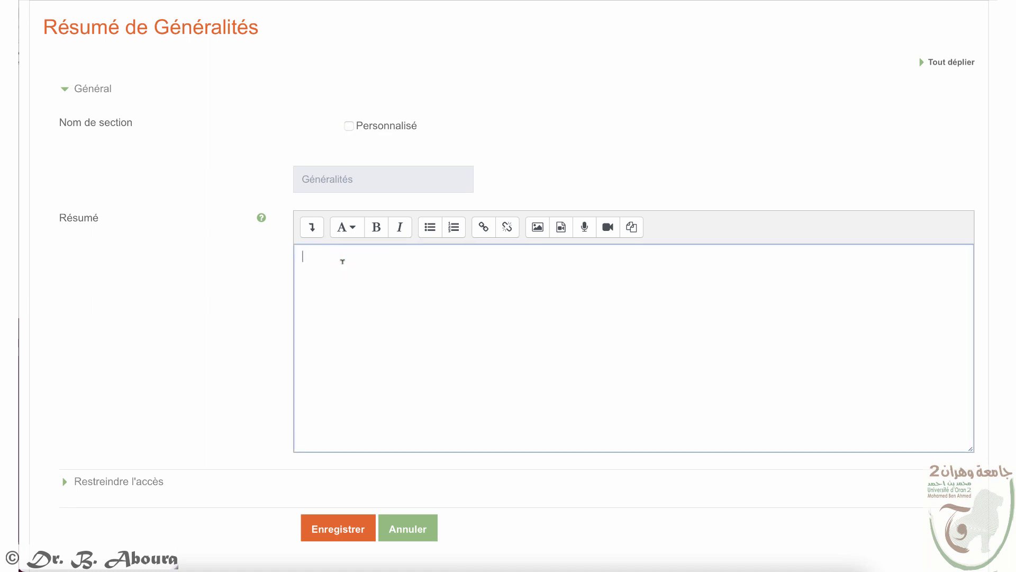
text(Ce cours est une intruduct)
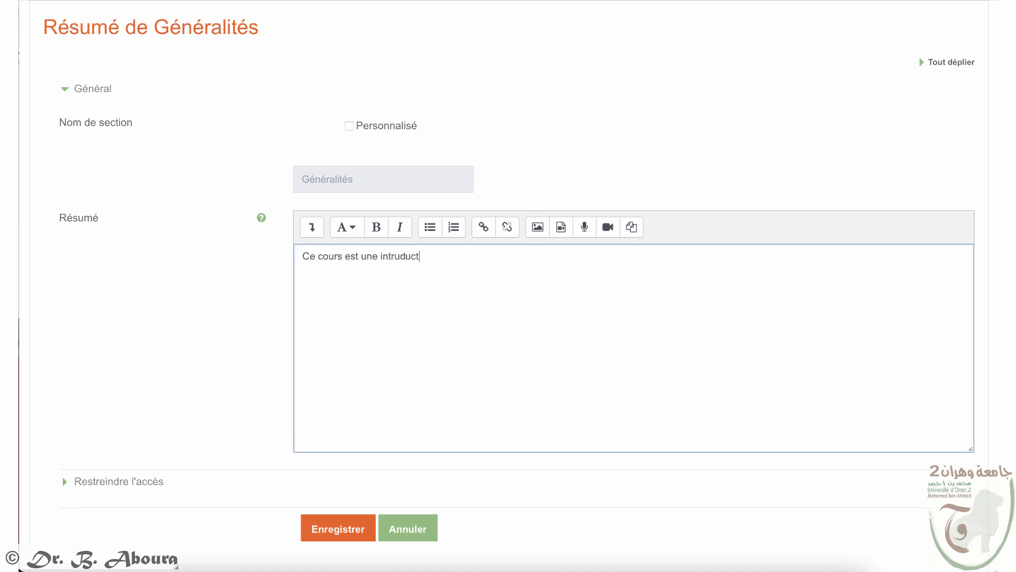
text(ion á......)
text(Public )
text(cible: ce cours es)
text(t adr)
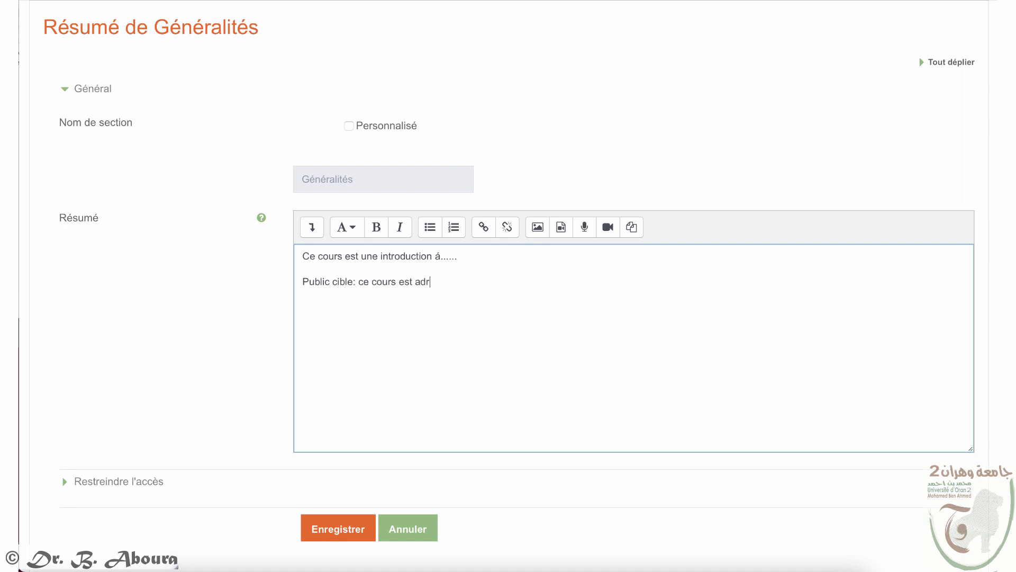
text(essé aux étudiants de la 2)
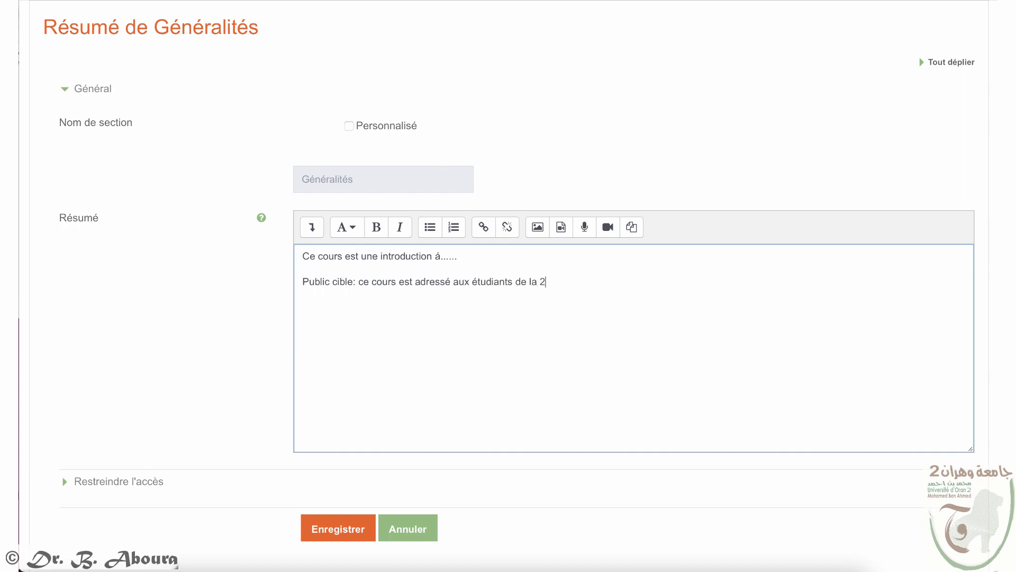
text(ème année Licence en Anglais.)
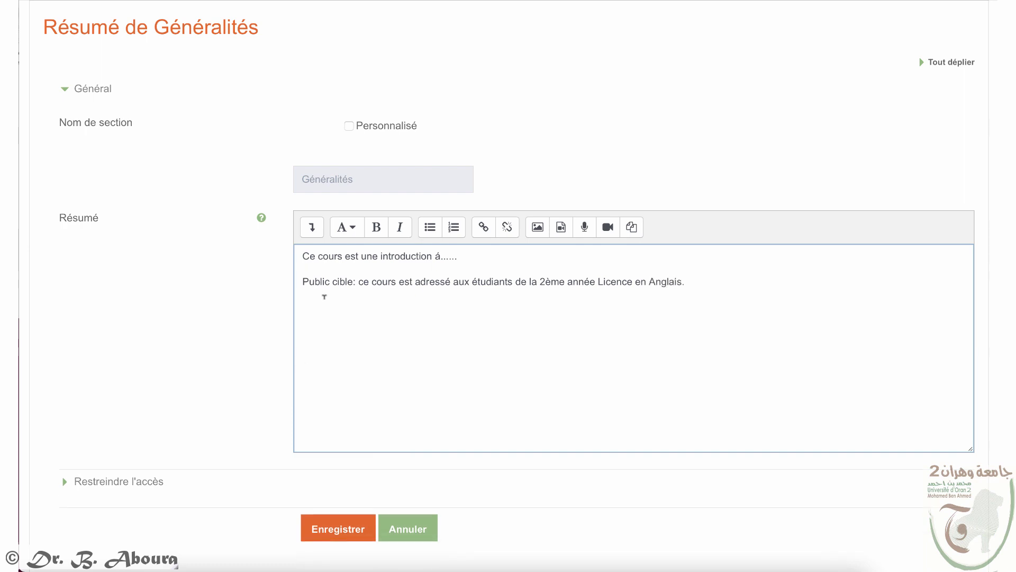
click(335, 529)
click(343, 529)
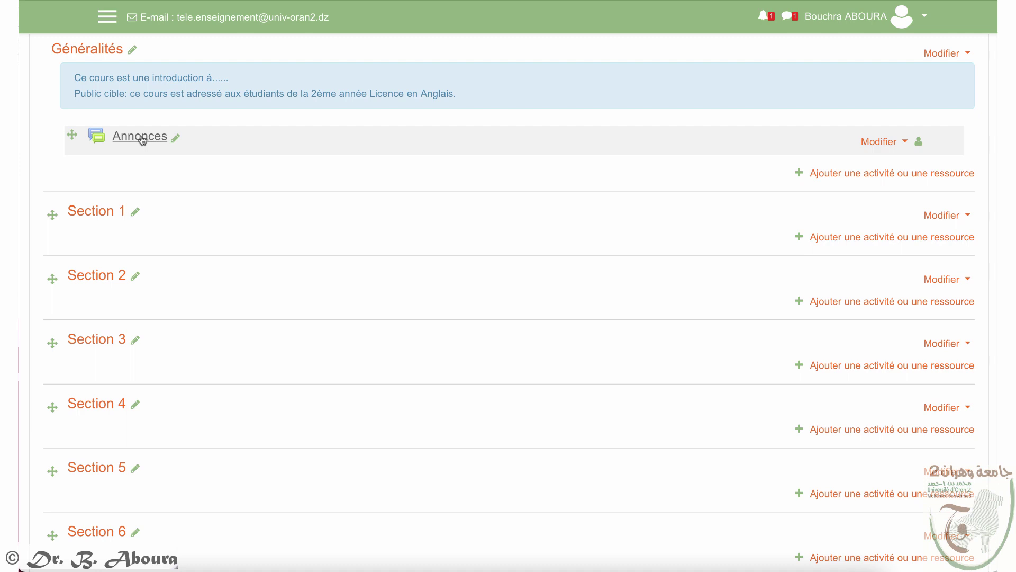
Step: Rename Section 1 to 'fiche contat'
click(135, 213)
text(fiche )
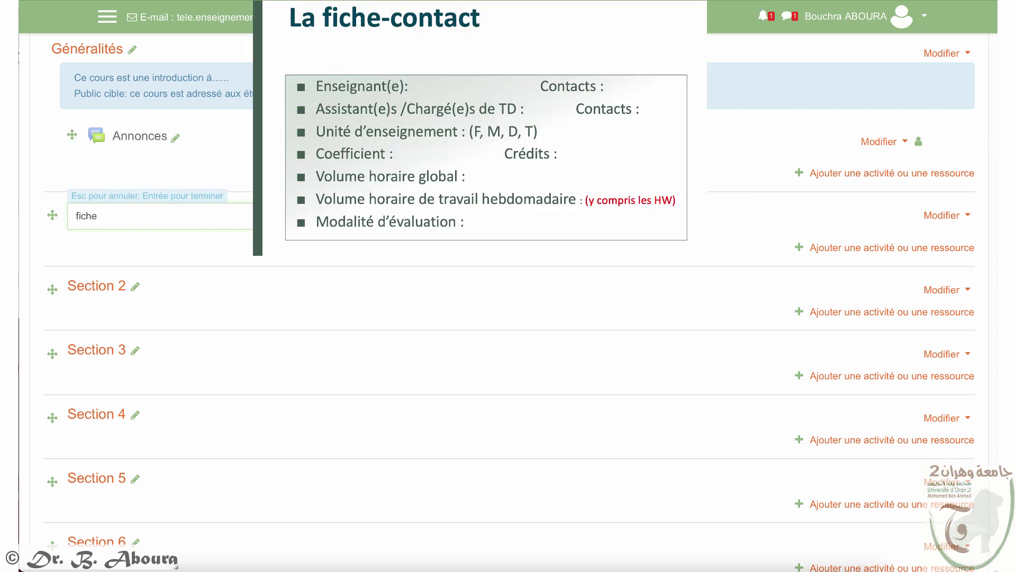
text(contat)
key(Return)
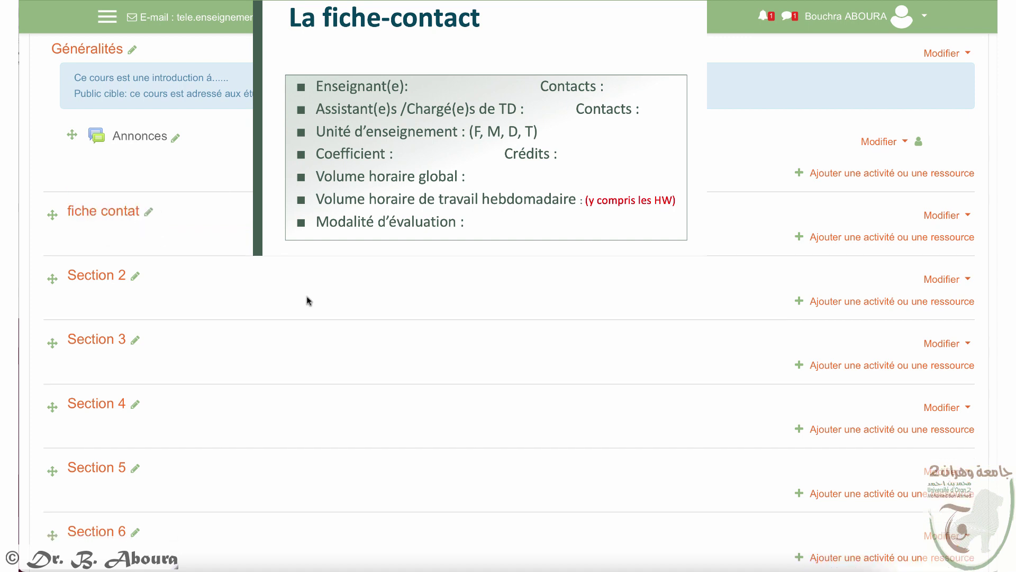
click(843, 241)
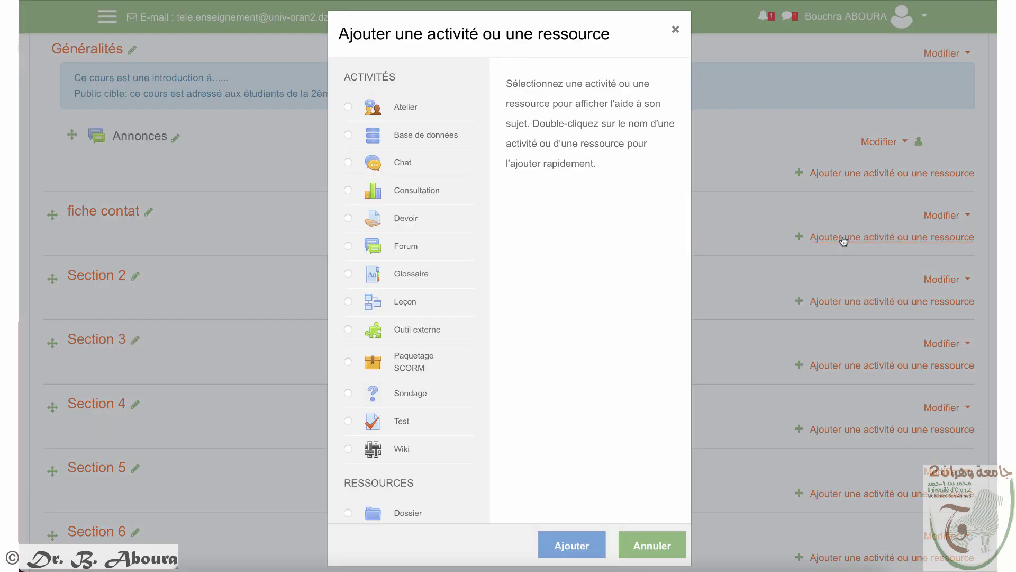
Step: Pick Étiquette from the resource chooser and add it to the fiche contat section
scroll(441, 379, down, 3)
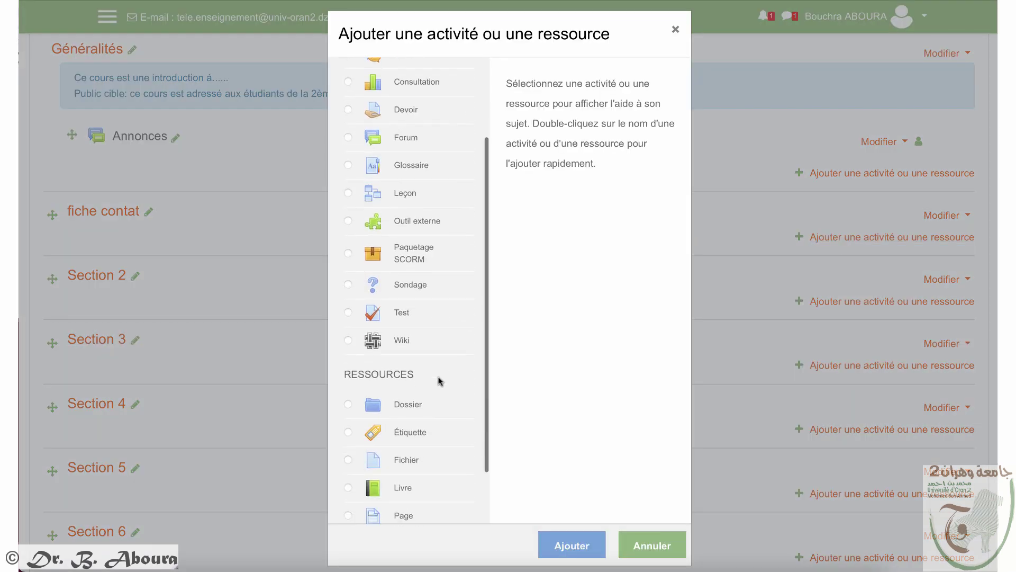
click(348, 361)
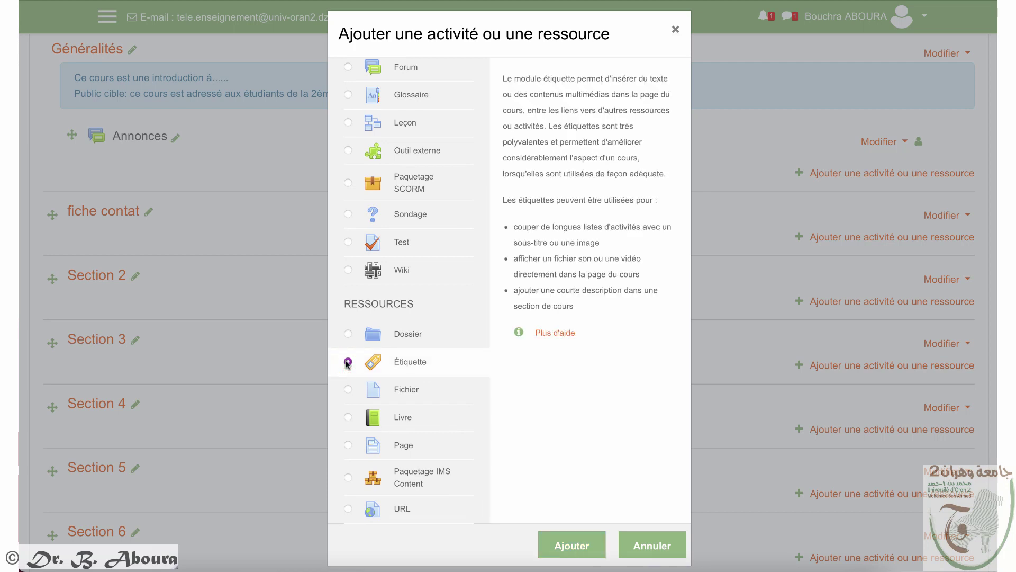
click(572, 547)
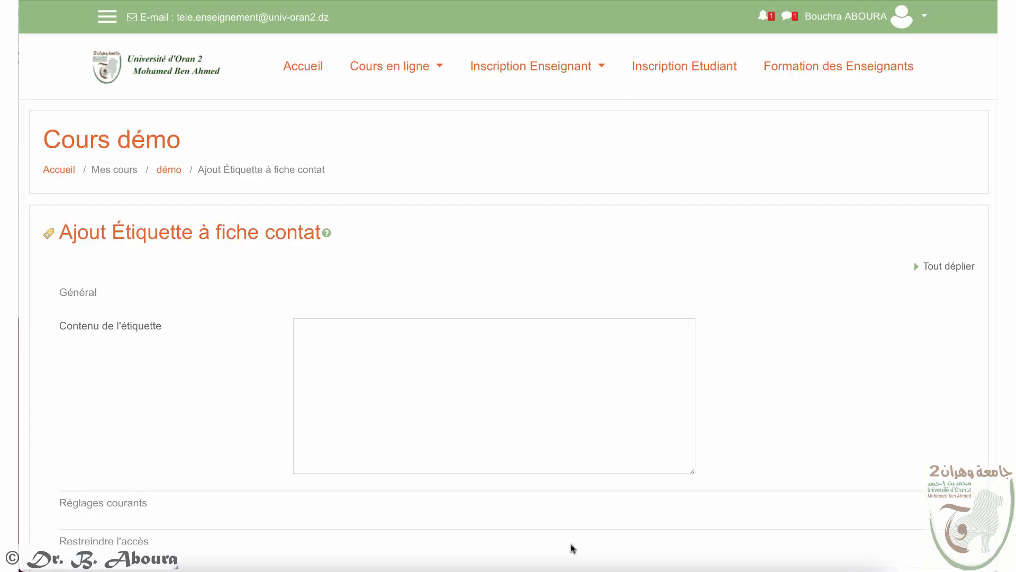
click(347, 335)
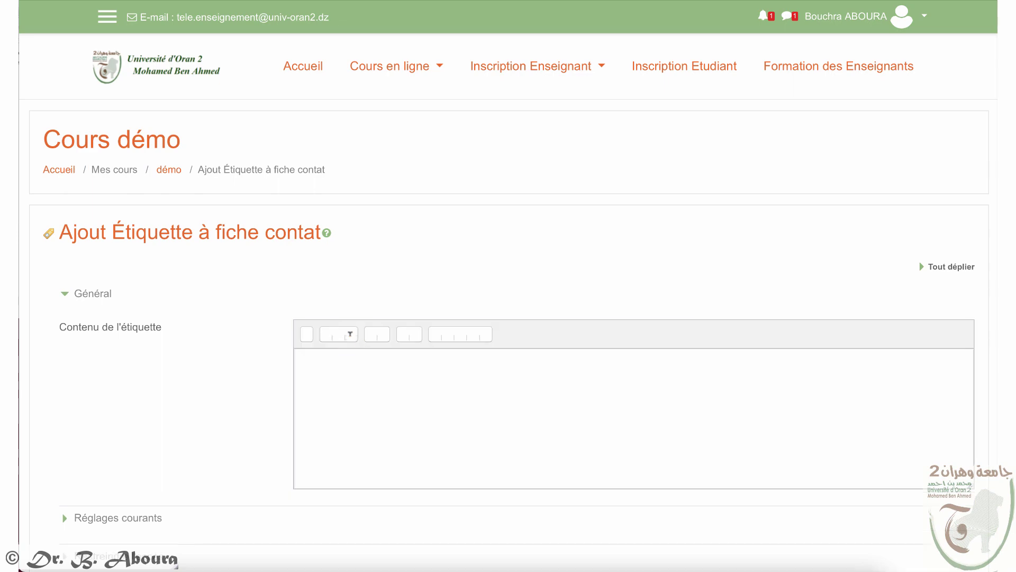
Step: Copy the text from the La fiche-contact PowerPoint slide and paste it into the label content
click(637, 463)
drag(638, 468, 342, 100)
scroll(119, 318, up, 5)
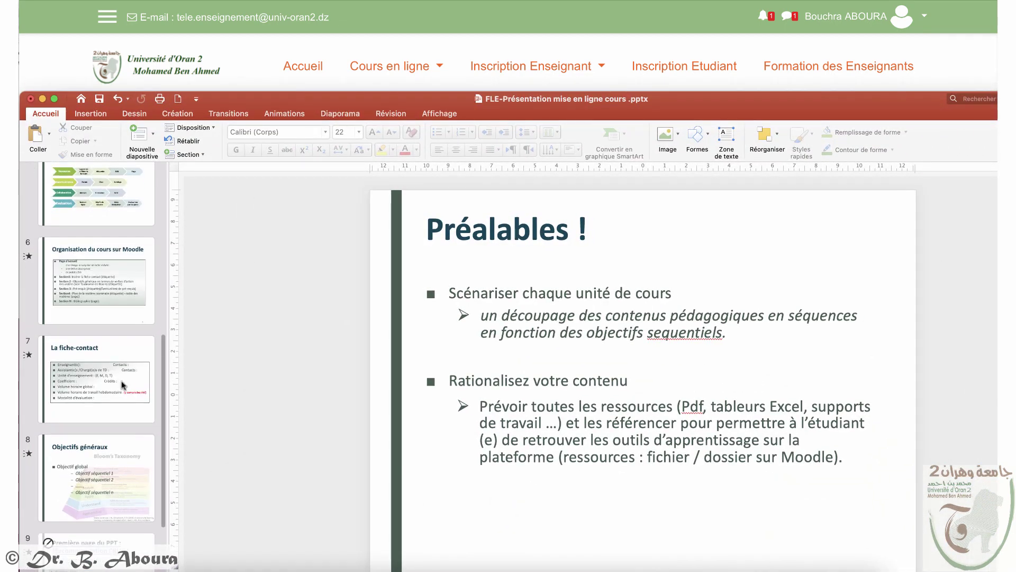
click(121, 380)
drag(642, 483, 463, 324)
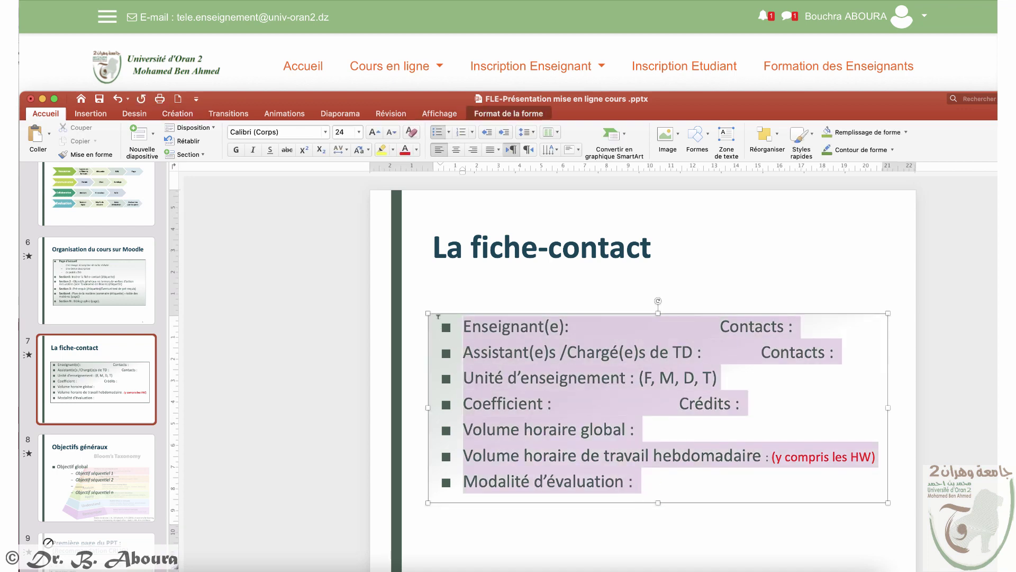
click(422, 80)
click(381, 368)
text(■Enseignant(e): Contacts : ■Assistant(e)s /Chargé(e)s de TD : Contacts : ■Unité d’enseignement : (F, M, D, T) ■Coefficient : Crédits : ■Volume horaire global : ■Volume horaire de travail hebdomadaire : (y compris les HW) ■Modalité d’évaluation :)
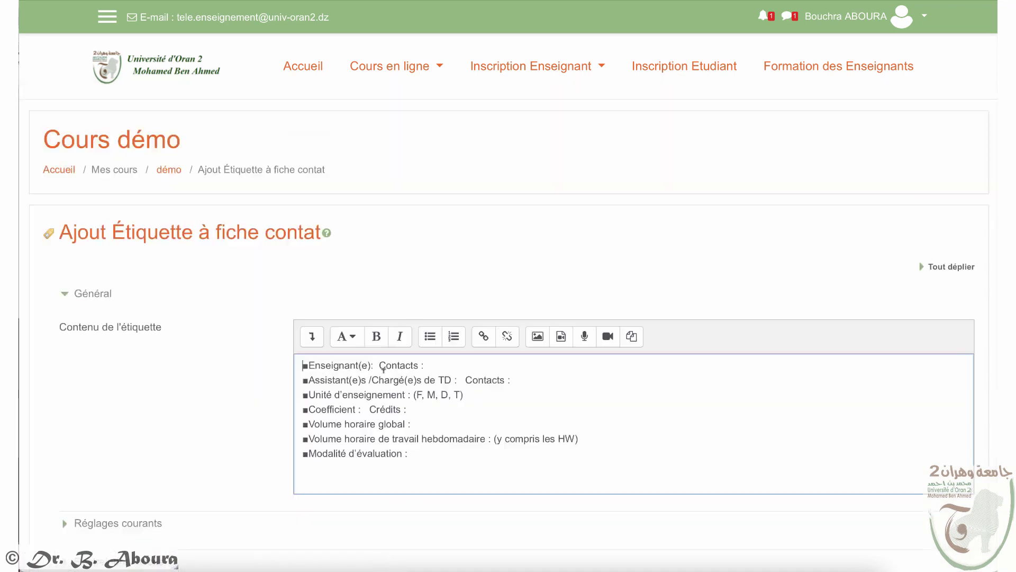
Step: Enter the teacher's name after Enseignant(e) and their e-mail address after Contacts
click(379, 365)
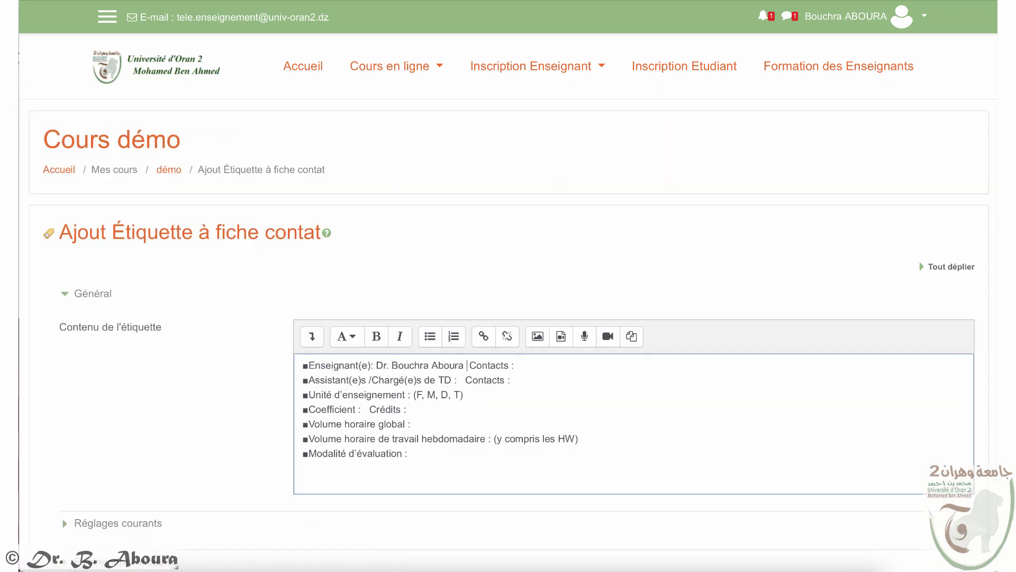
click(530, 365)
click(534, 366)
key(BackSpace)
text(b)
Step: Tidy the remaining fields and set Modalité d'évaluation to 'contrôle continu + examen final'
click(466, 379)
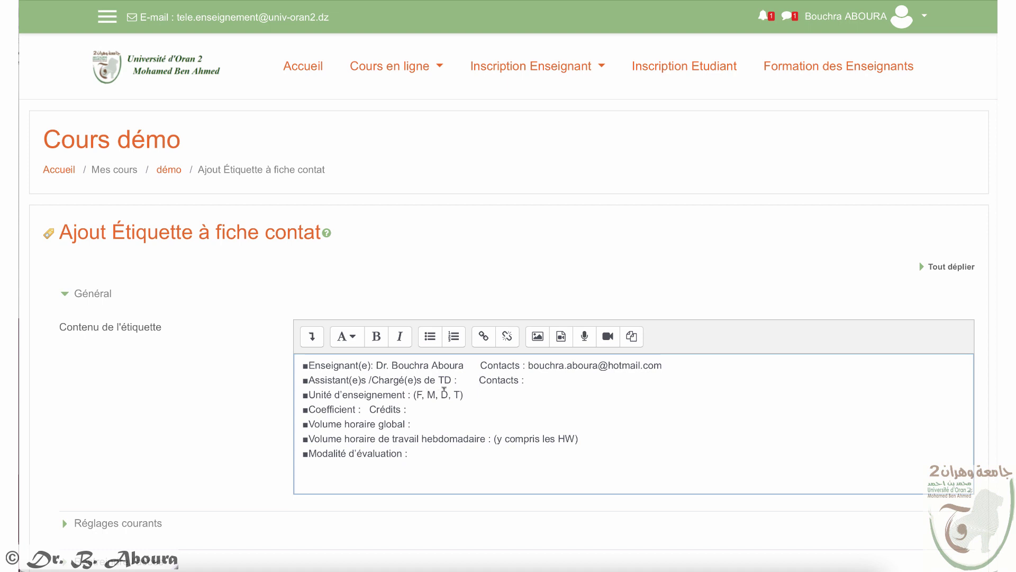
click(464, 392)
drag(464, 392, 413, 393)
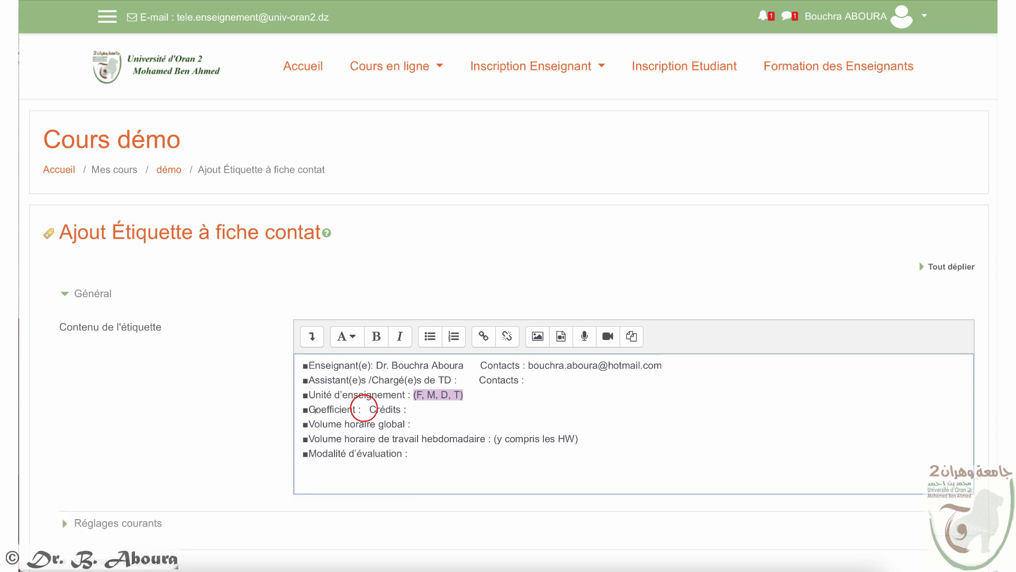
click(365, 408)
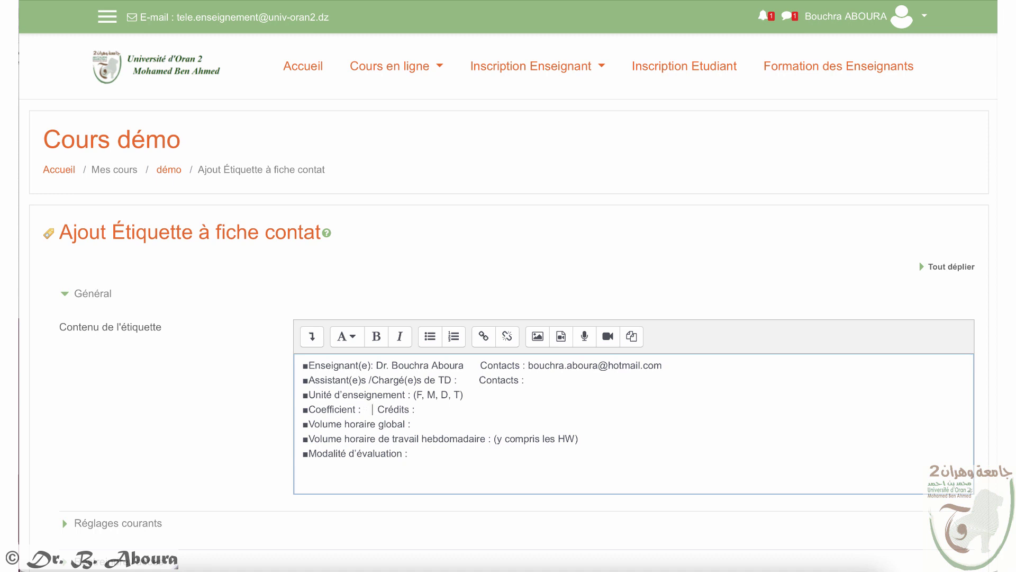
double_click(364, 409)
double_click(415, 409)
double_click(408, 425)
click(437, 450)
text(contrôle continu + examen final)
Step: Apply the Titre (petit) style to all the label text and save the label to the course
drag(550, 454, 315, 355)
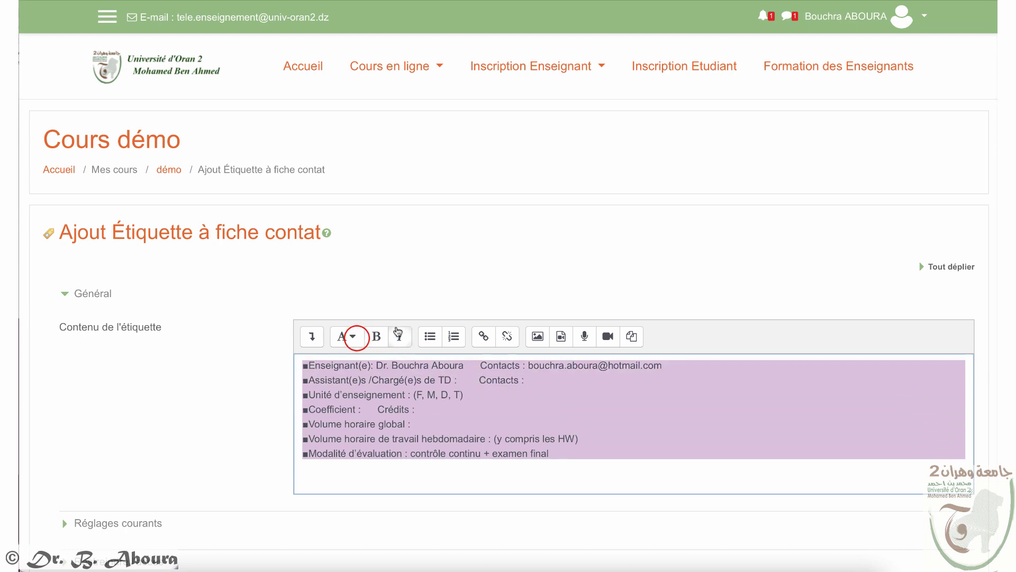
click(357, 337)
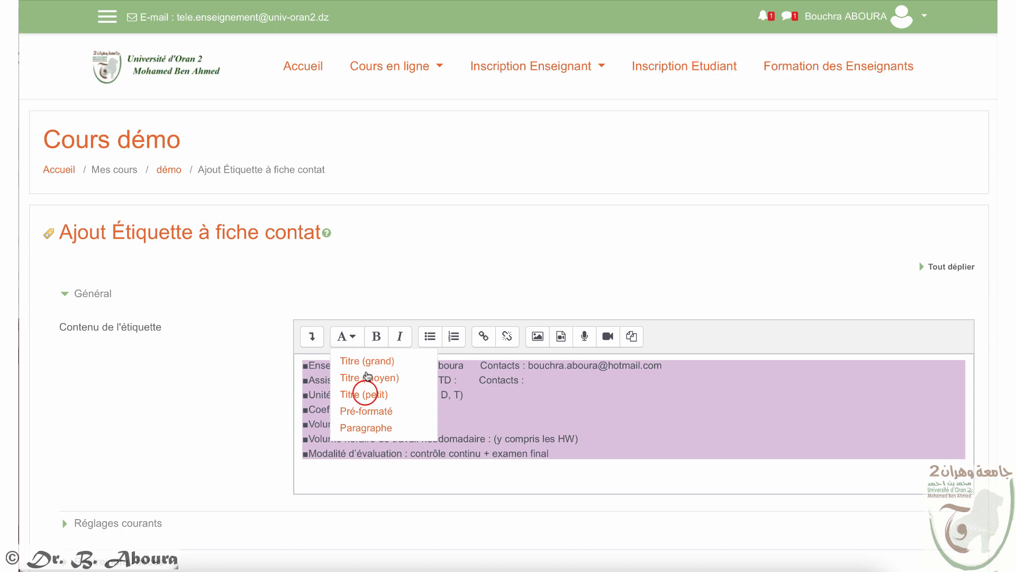
click(366, 394)
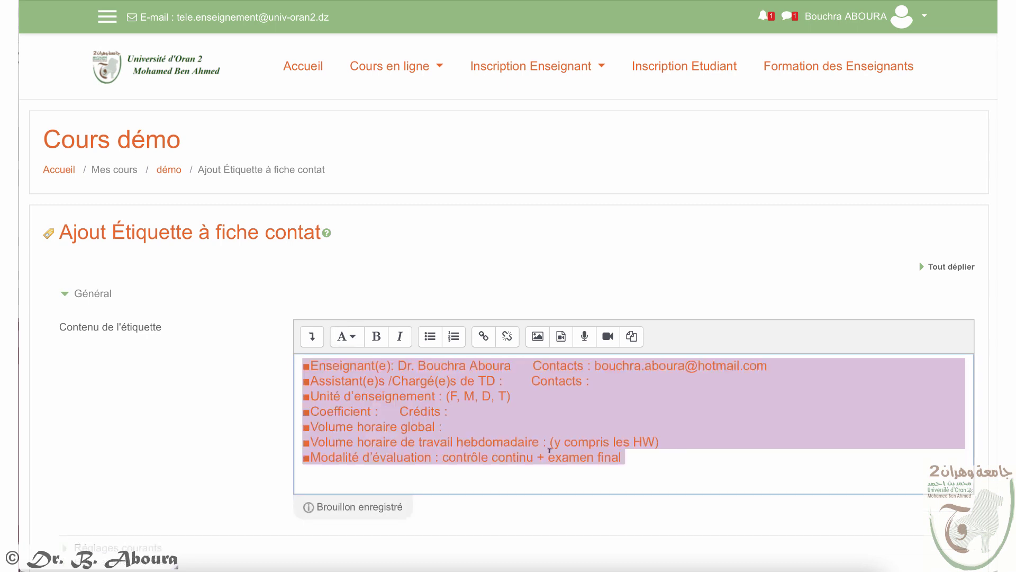
click(641, 479)
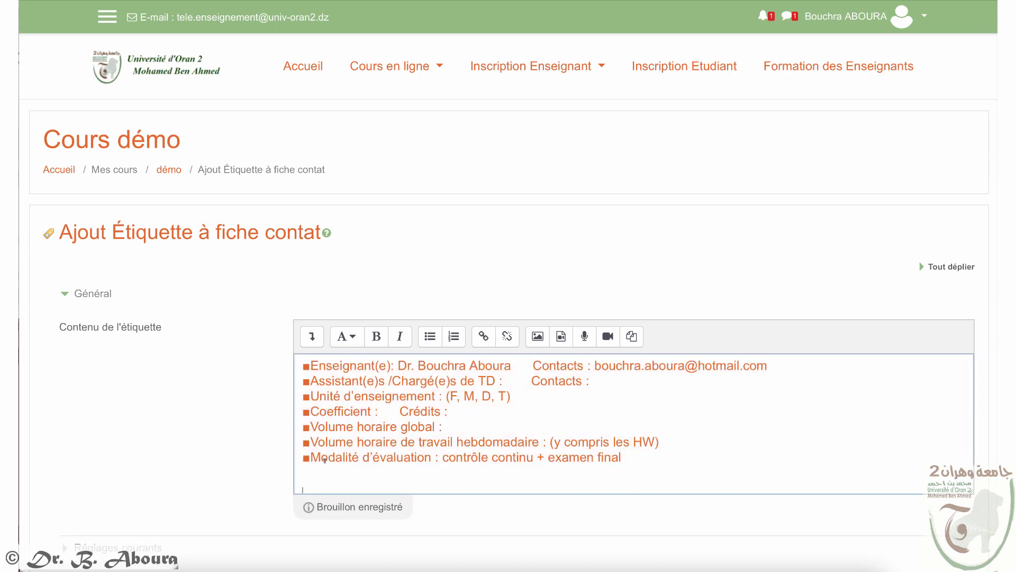
scroll(276, 540, down, 2)
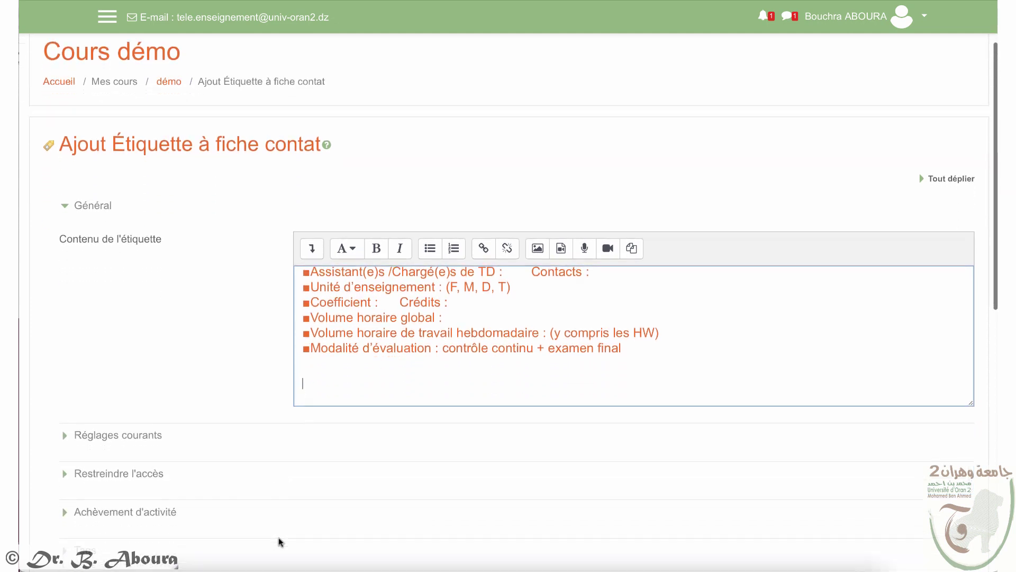
scroll(280, 540, down, 2)
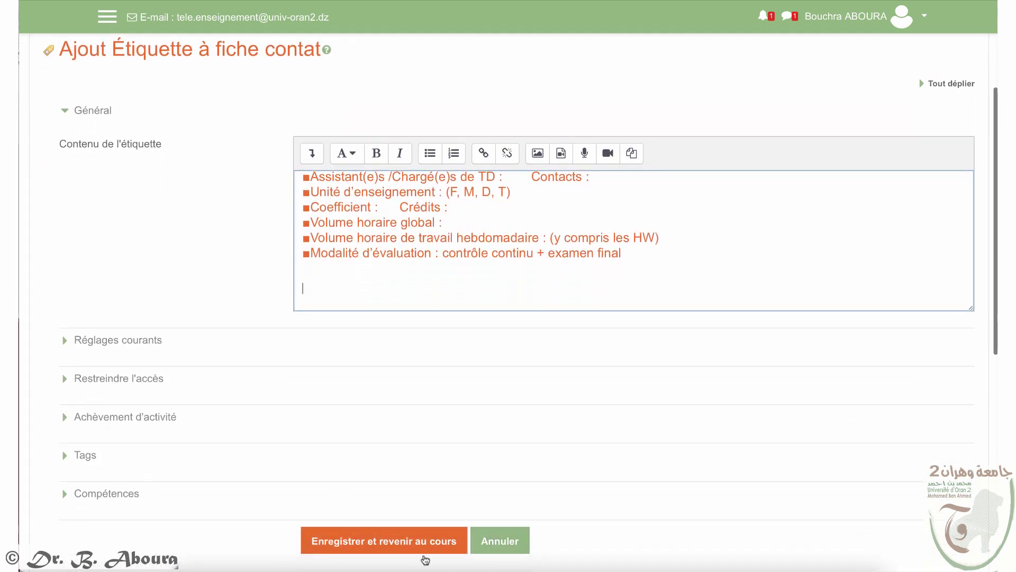
click(409, 548)
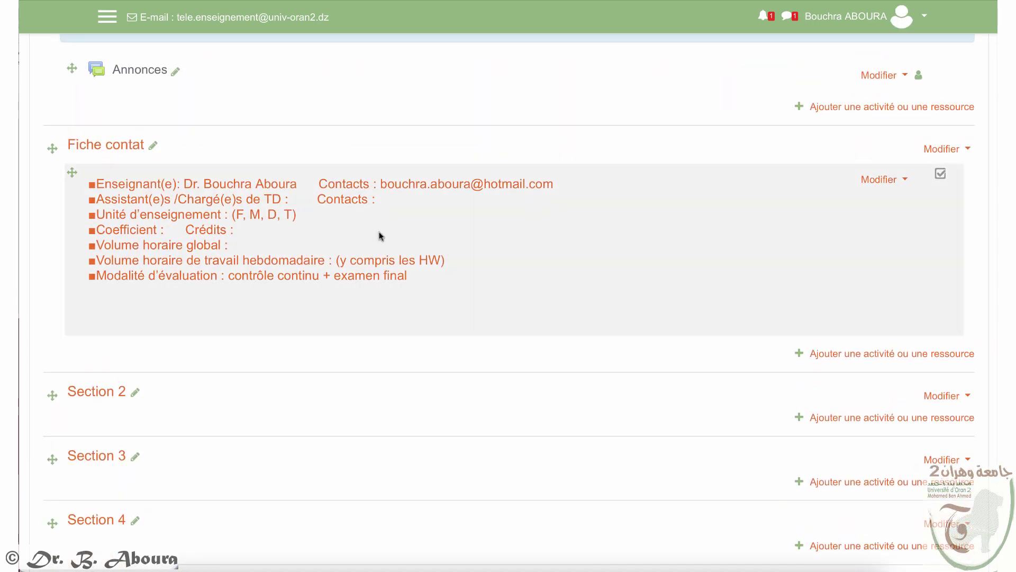
Step: Rename Section 2 to 'Objectifs genéraux'
click(133, 392)
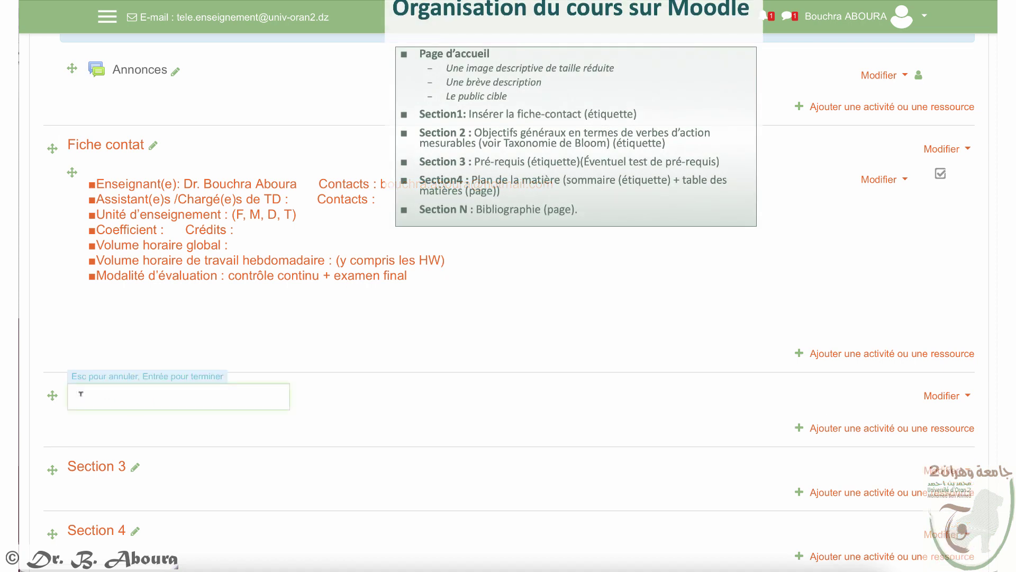
text(Objectifs genéraux)
key(Return)
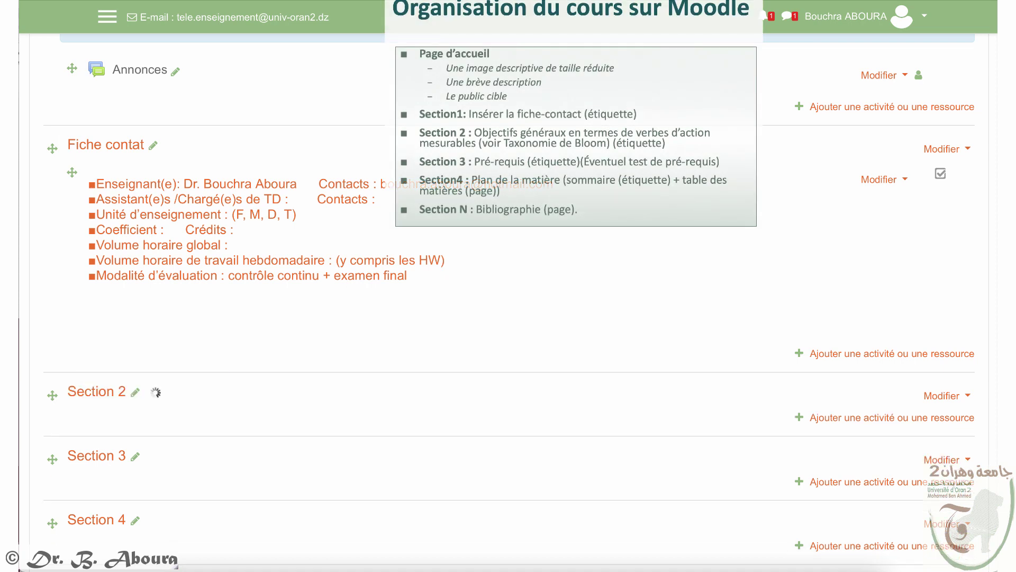
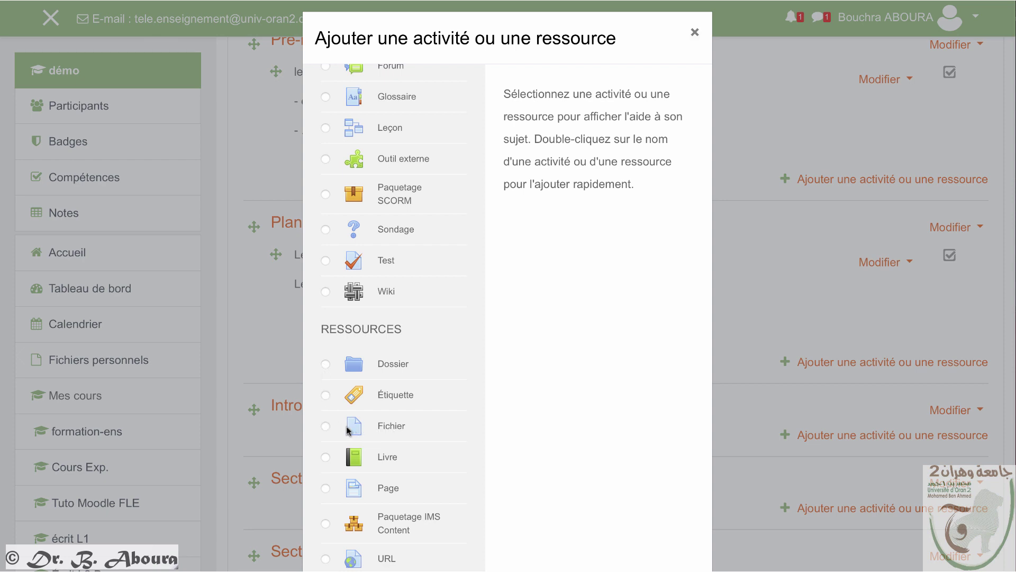
Step: Start adding a new Fichier resource to the course
click(405, 425)
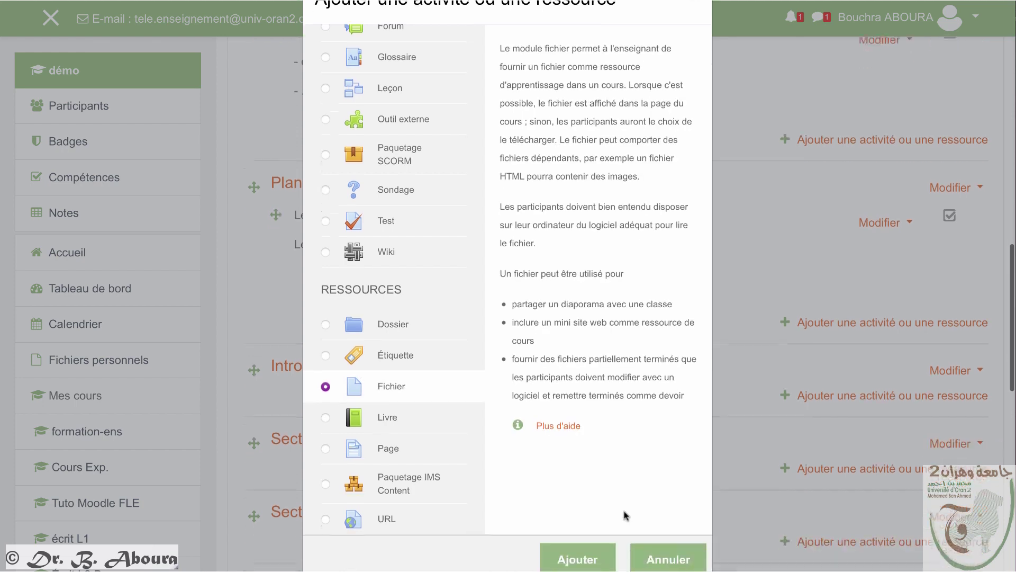
scroll(625, 515, down, 1)
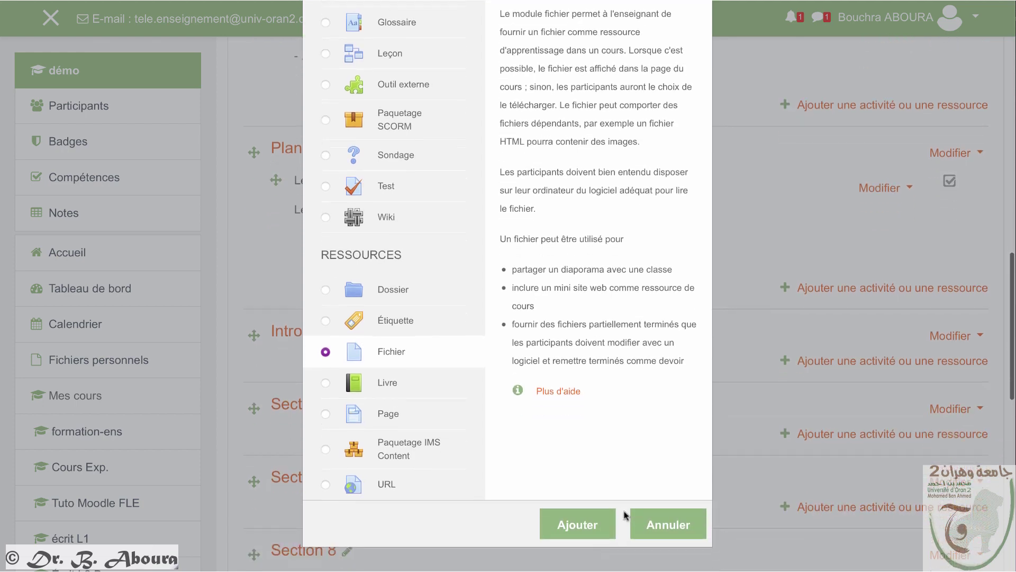
click(597, 526)
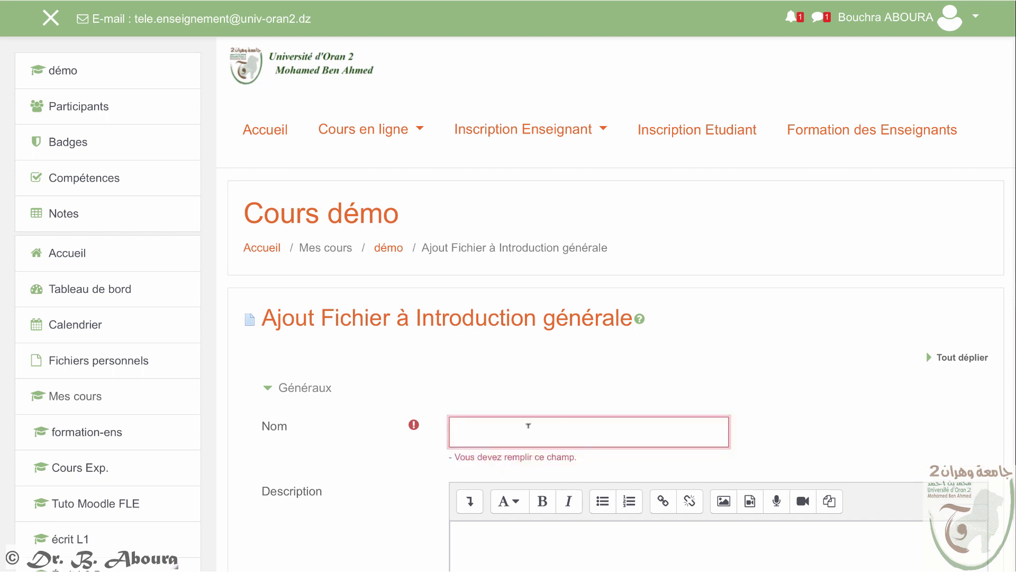
Step: Name the file '1ère présentation', describe it 'ce n'est pas obligatoire...', and show the description on the course page
scroll(499, 422, down, 3)
text(1ère p´resentation)
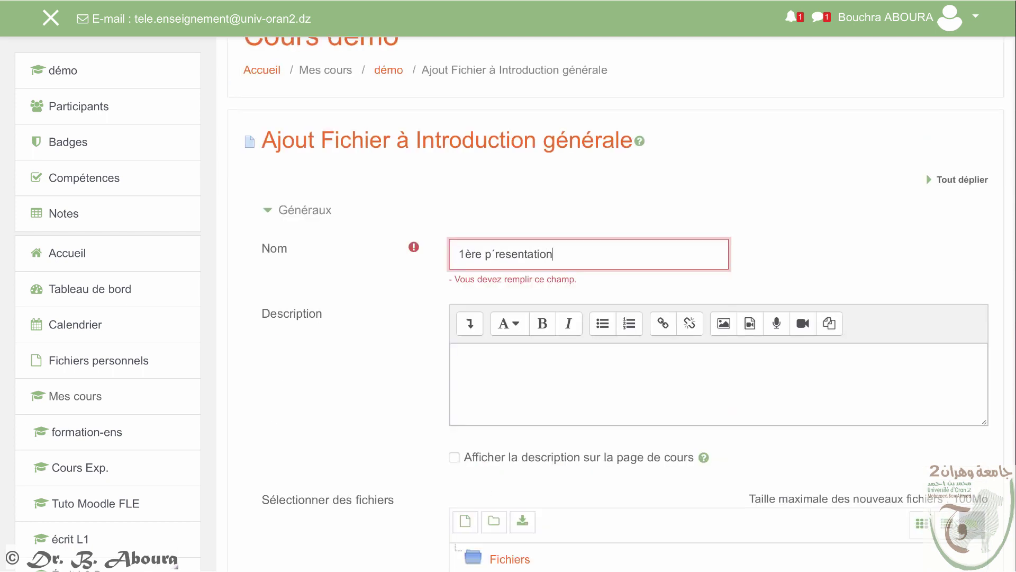
click(547, 363)
scroll(545, 371, down, 1)
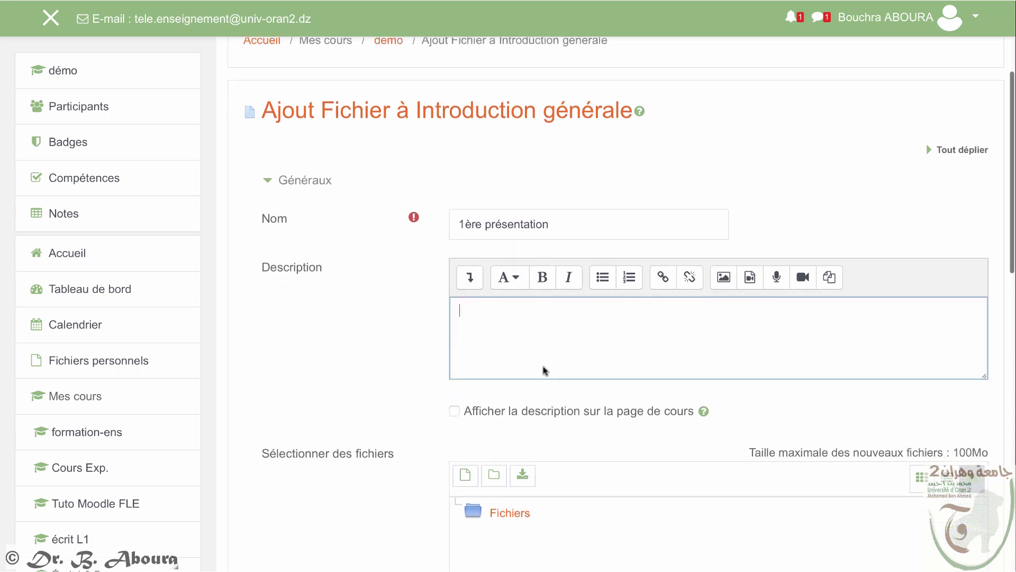
text(ce n'est pas obligatoire...)
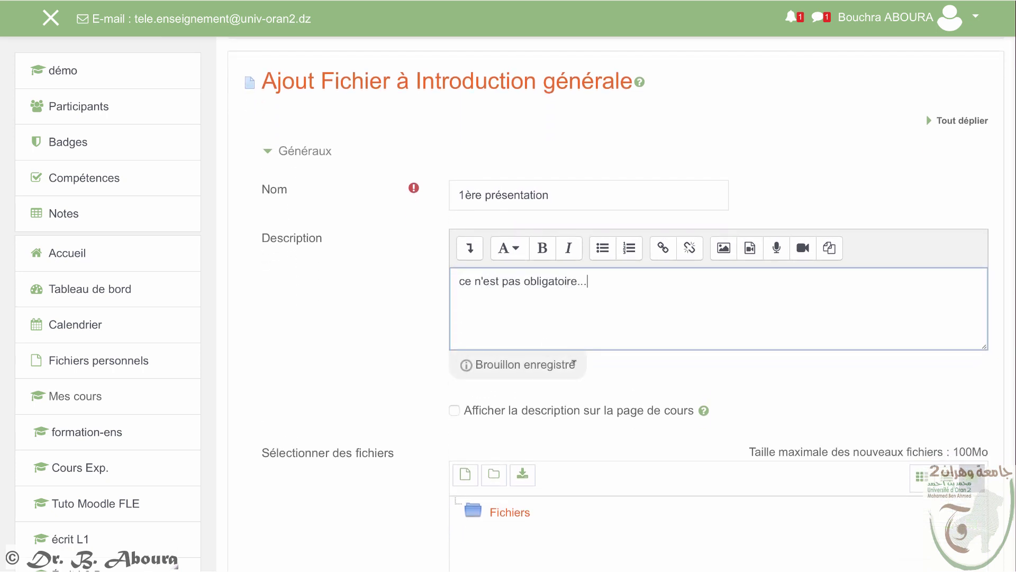
scroll(574, 370, down, 3)
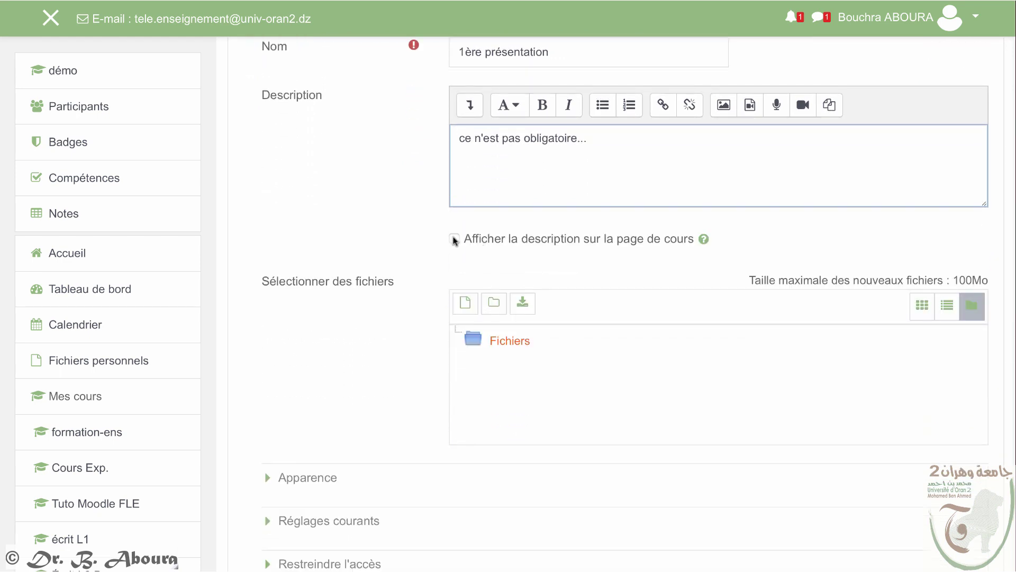
click(454, 239)
scroll(497, 349, down, 1)
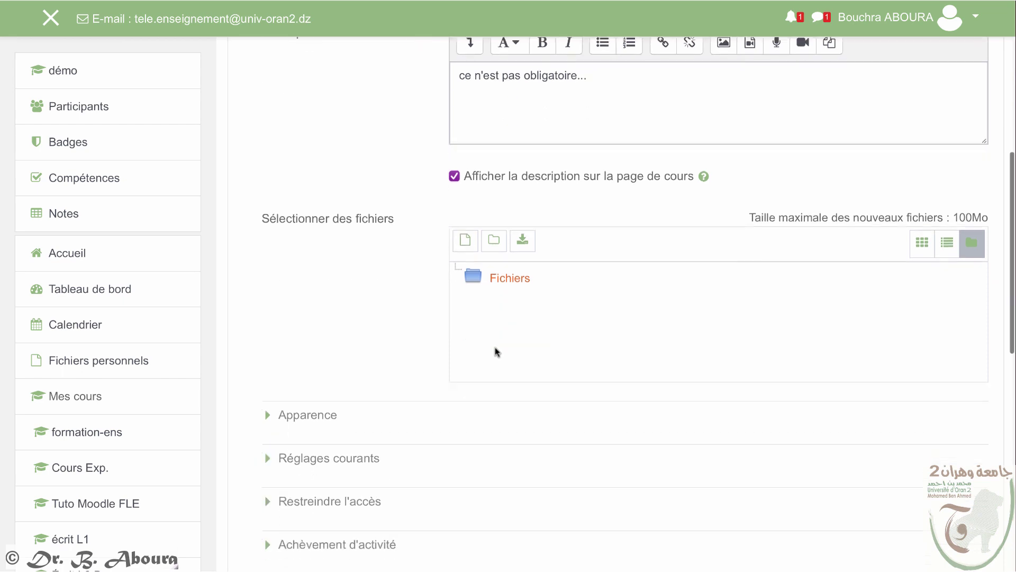
scroll(497, 351, down, 1)
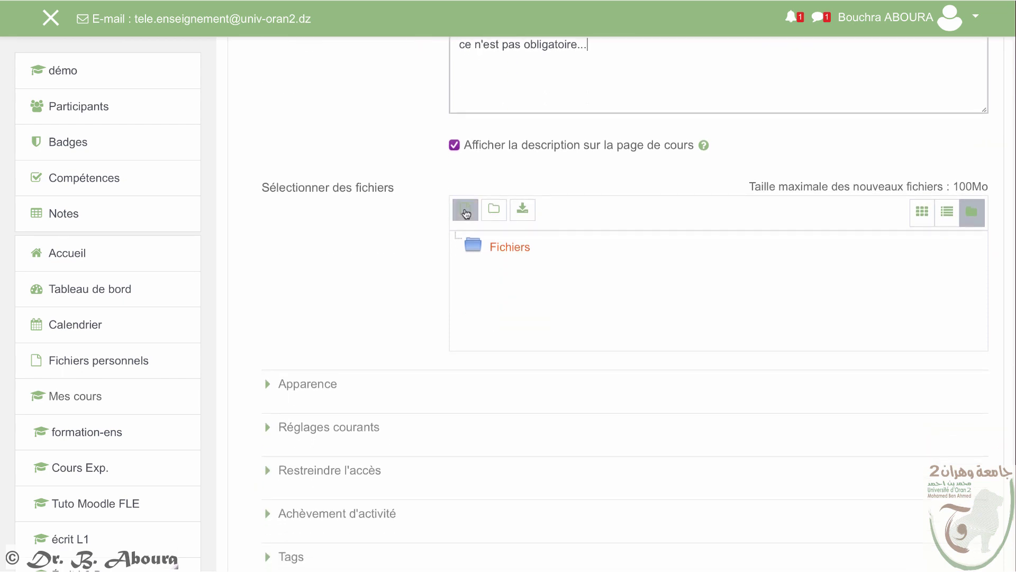
Step: Upload FLE-Présentation mise en ligne cours .pptx into the resource's Fichiers area
click(466, 214)
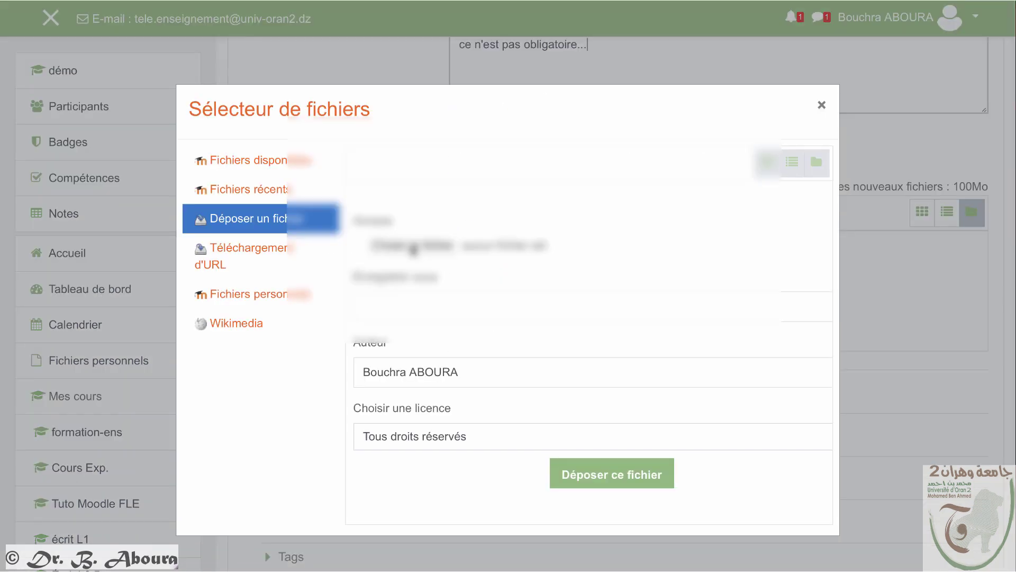
click(414, 246)
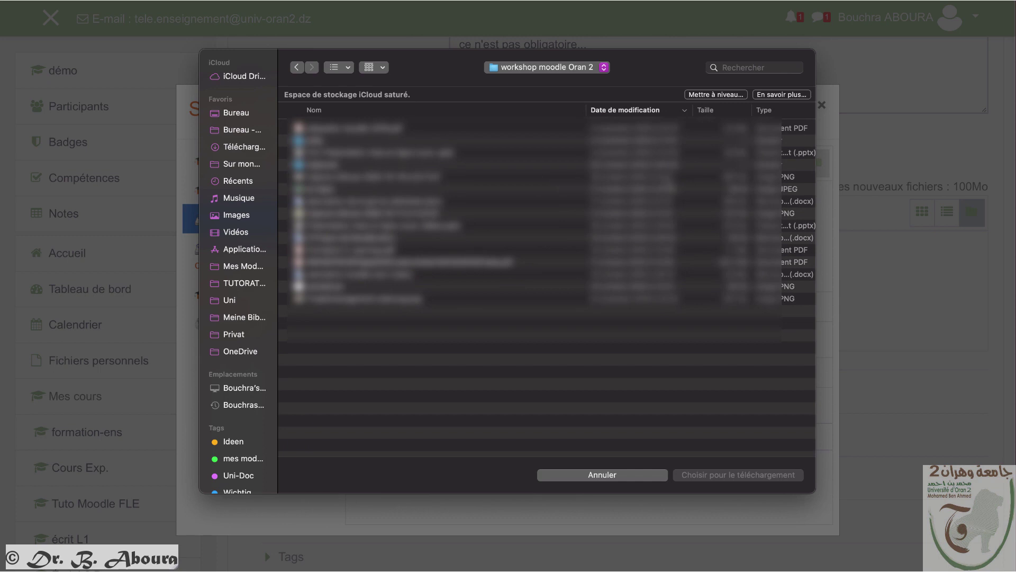
click(376, 153)
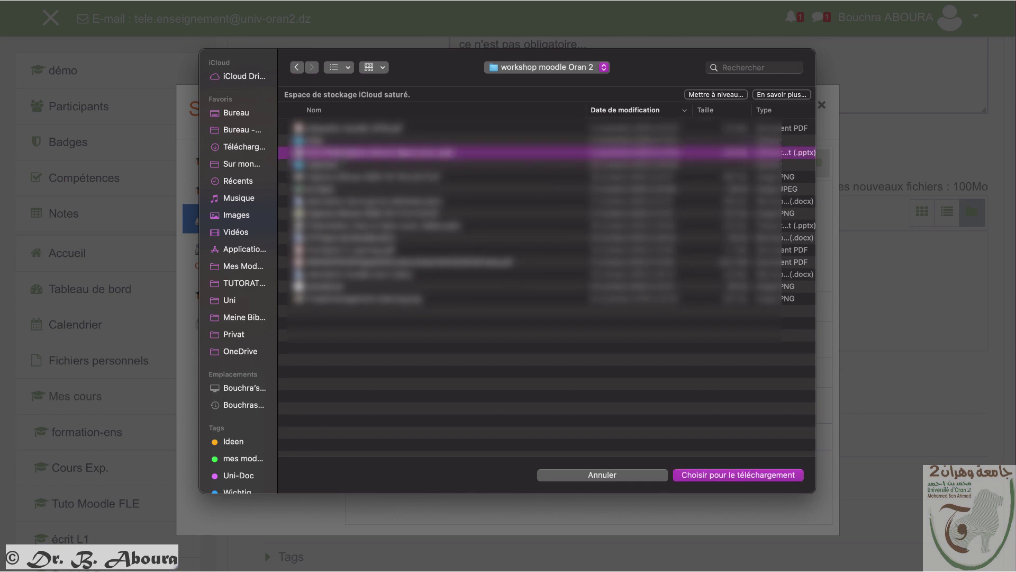
click(757, 477)
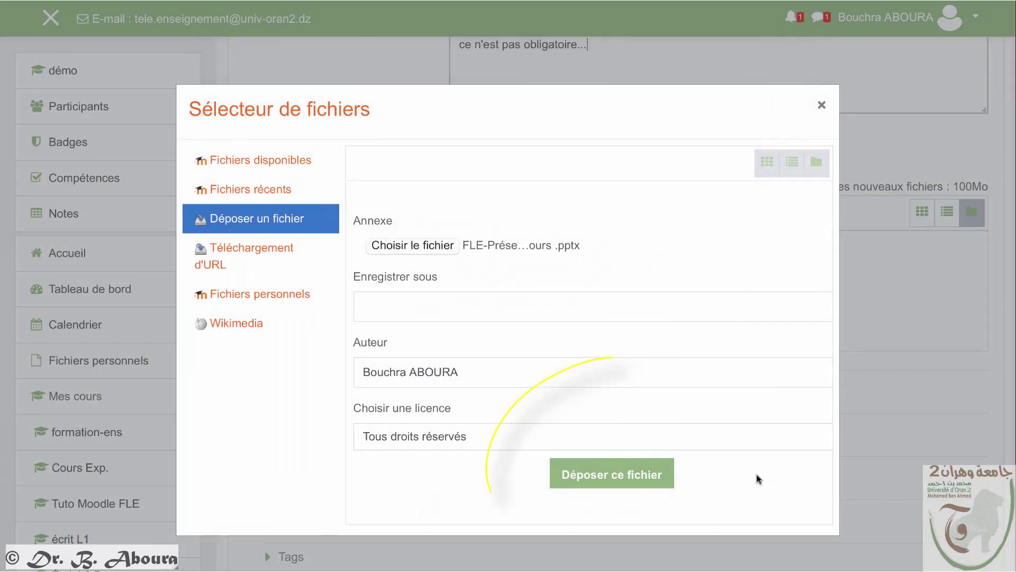
click(596, 486)
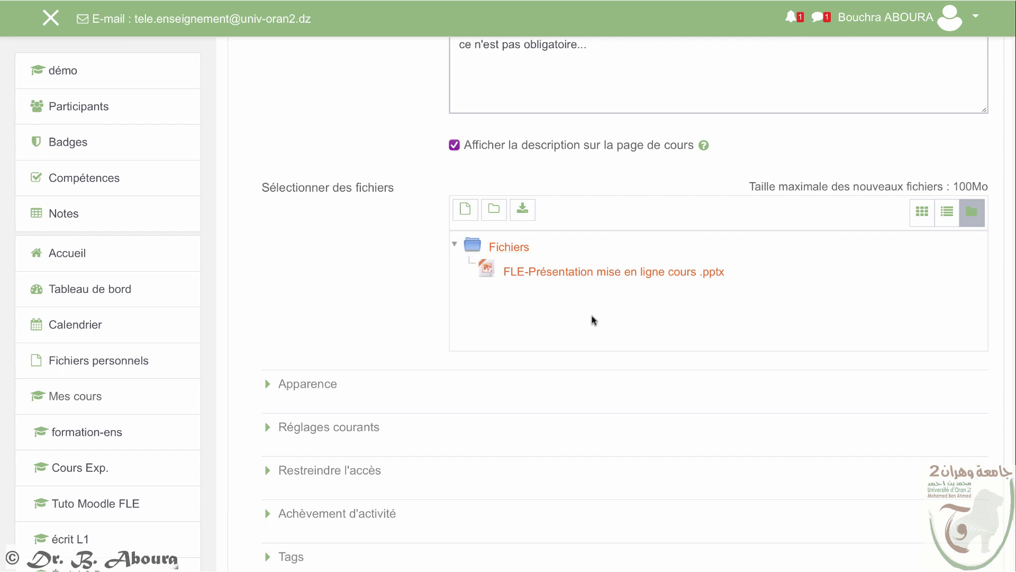
Step: Set completion to 'when conditions are met' with Affichage requis, then save back to the course
scroll(494, 311, down, 4)
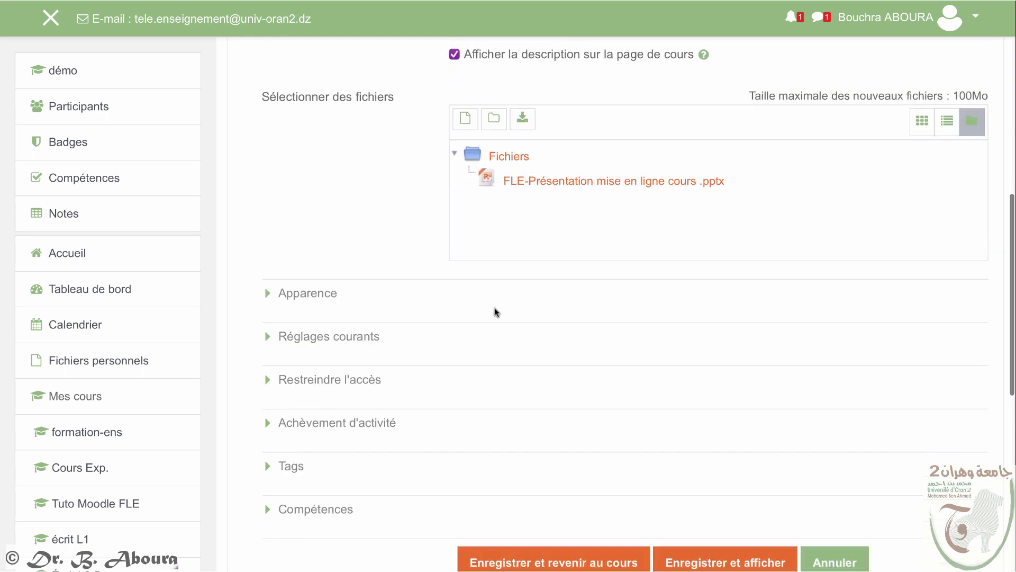
scroll(494, 311, down, 1)
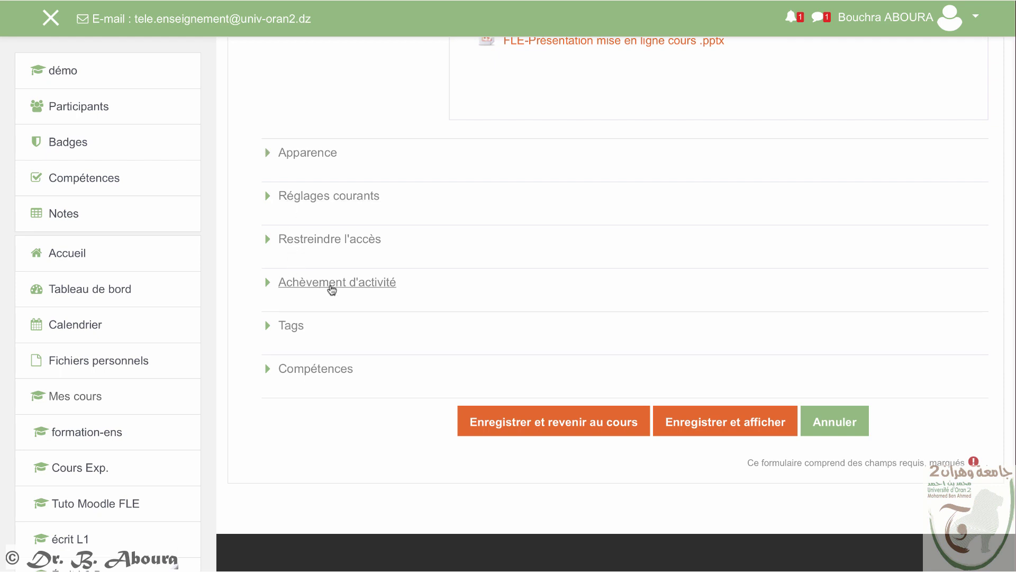
click(332, 284)
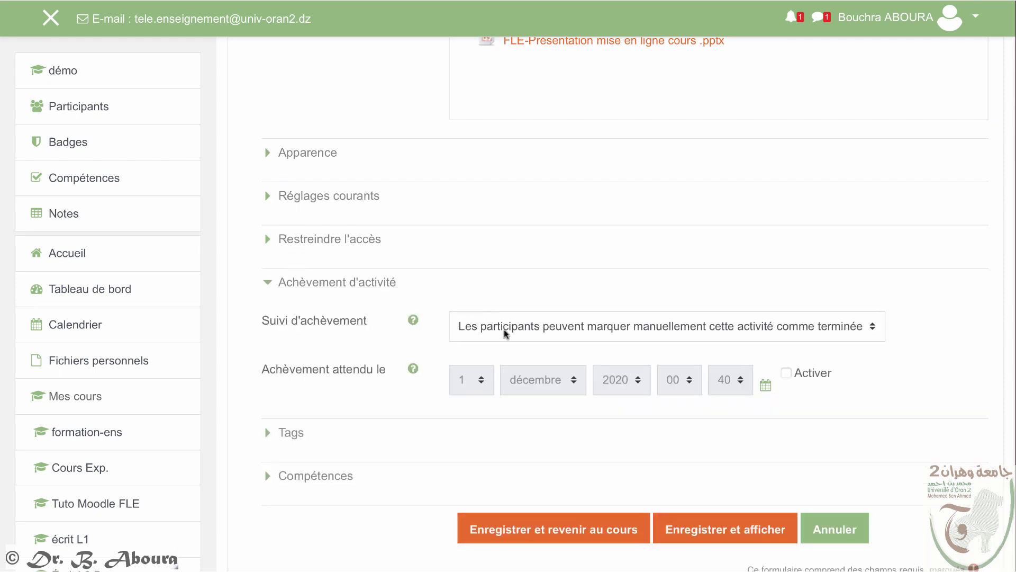
click(564, 332)
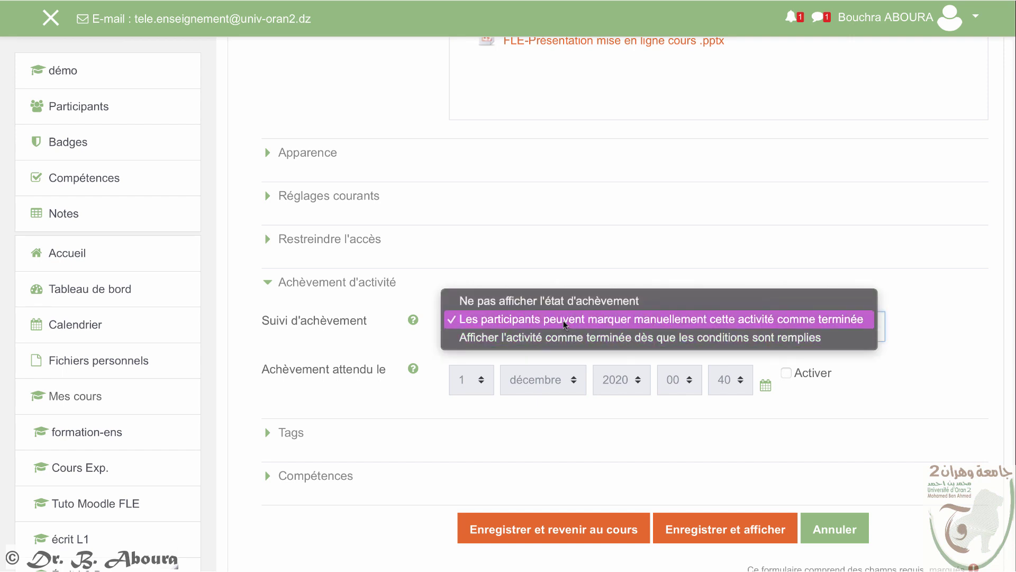
click(564, 337)
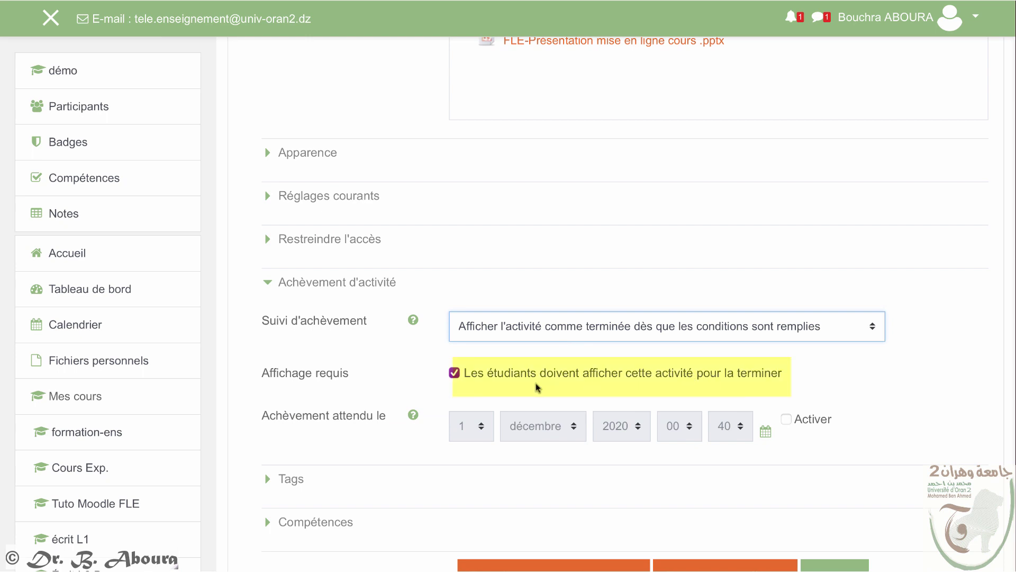
scroll(536, 386, down, 4)
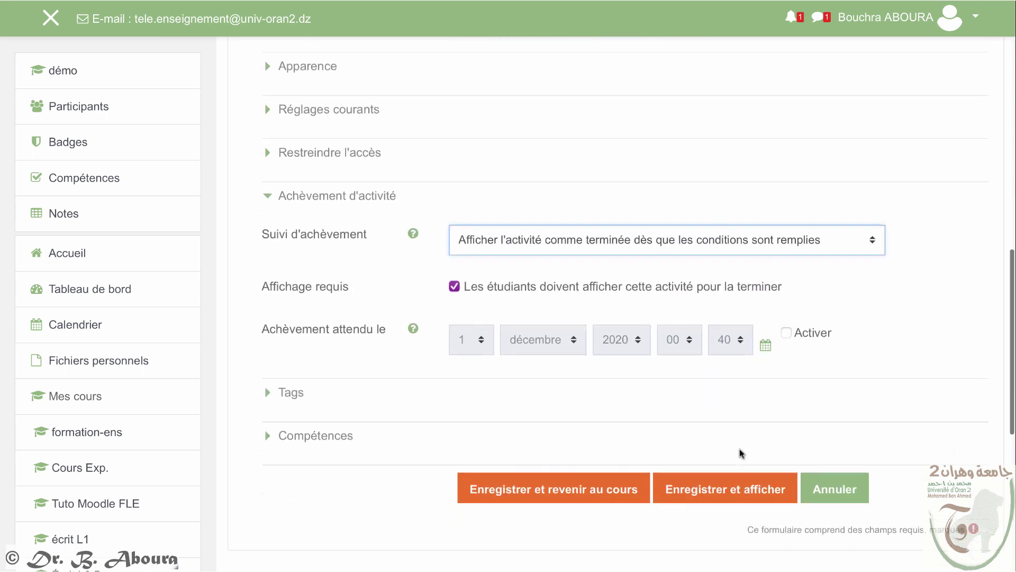
click(555, 363)
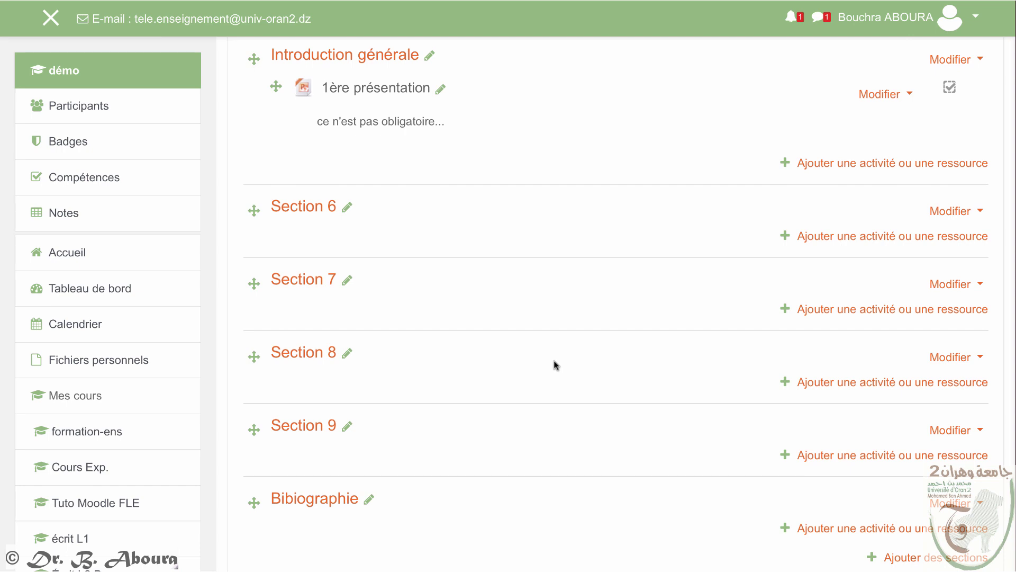
scroll(803, 154, up, 2)
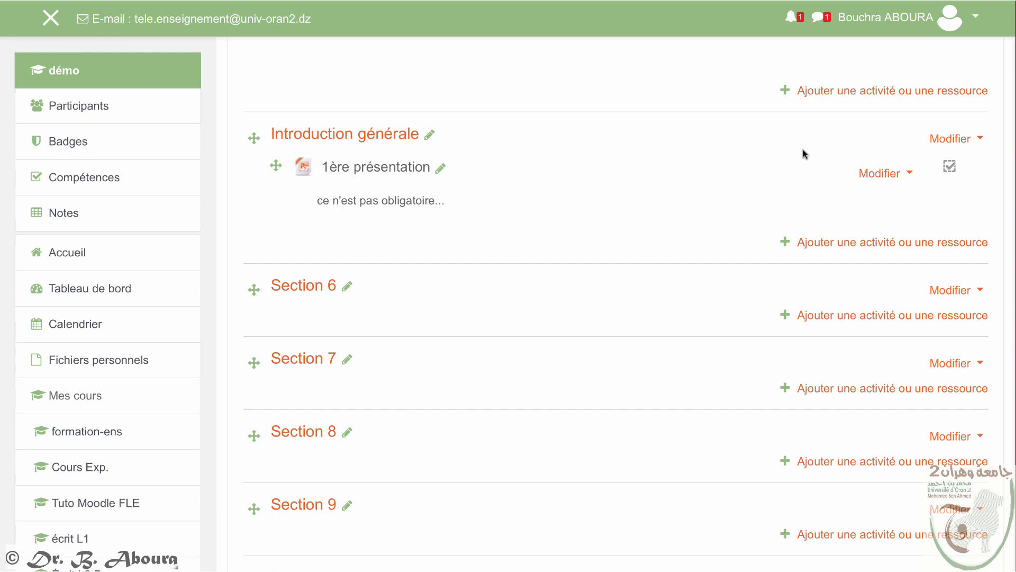
click(874, 174)
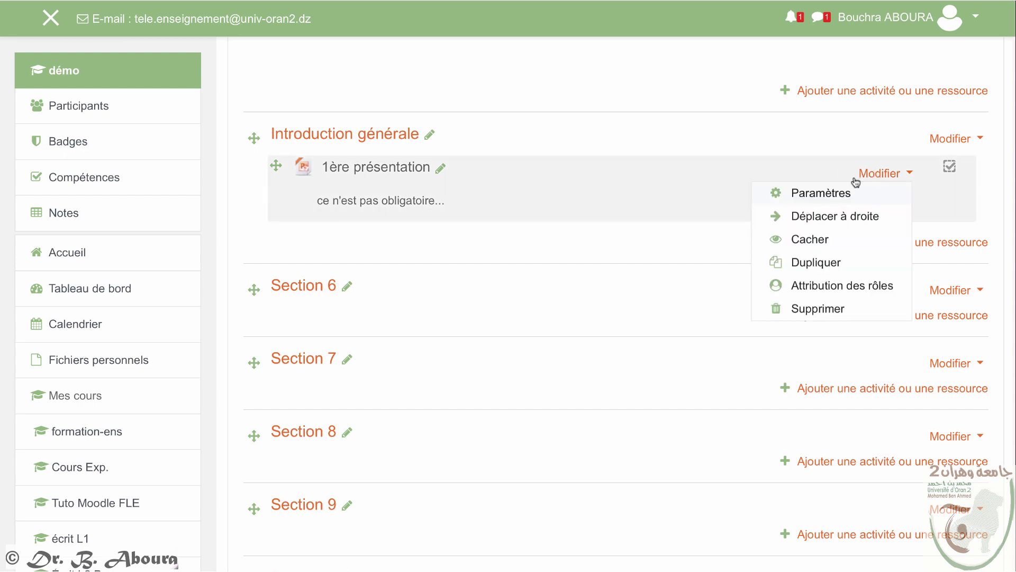
click(819, 195)
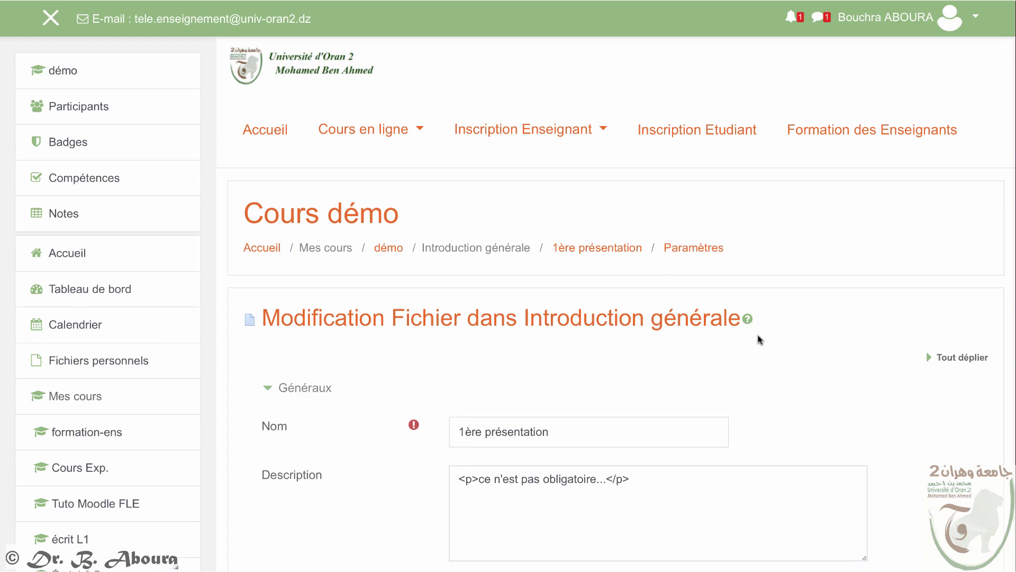
scroll(754, 339, down, 4)
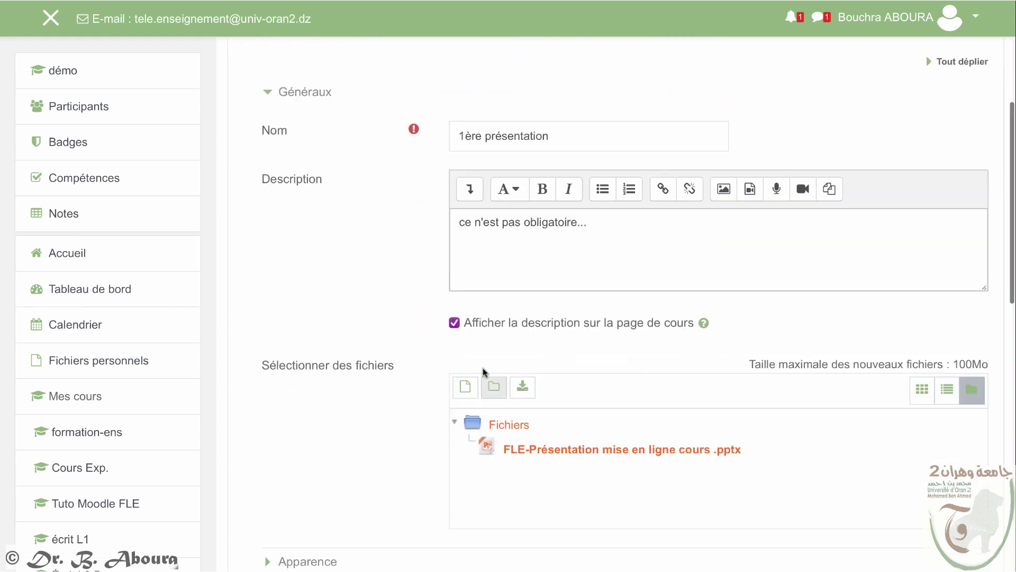
scroll(574, 79, down, 10)
click(588, 170)
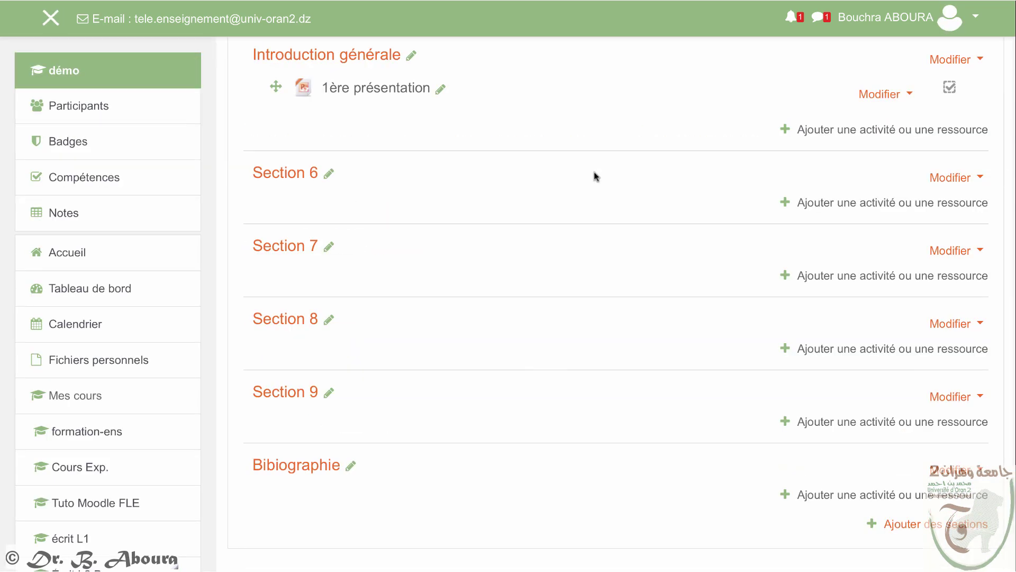
Step: Start a new file resource in Introduction générale named 'Exemple de fichier PDF (intitulé)'
click(815, 184)
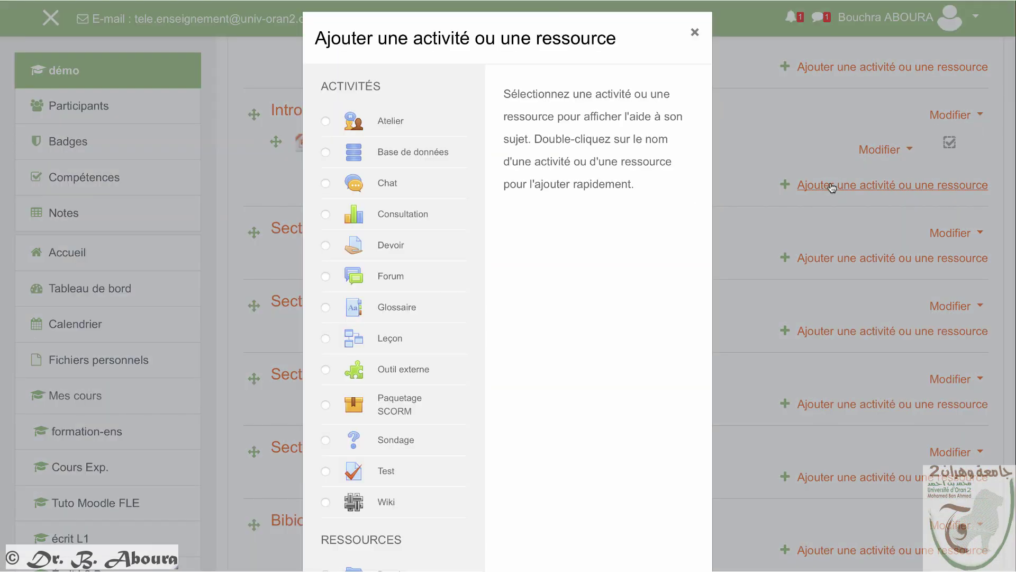
scroll(554, 316, down, 10)
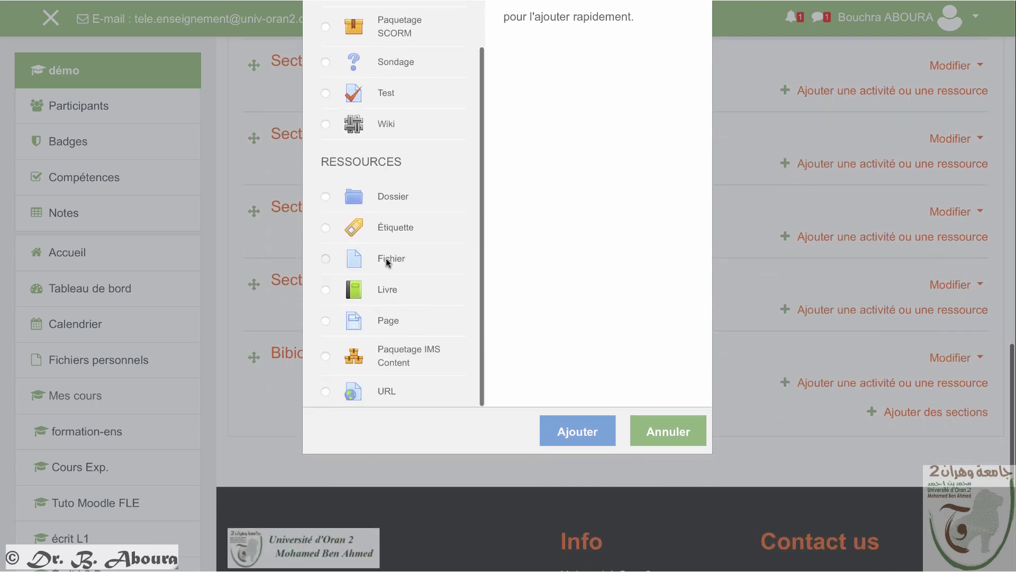
click(388, 259)
click(580, 430)
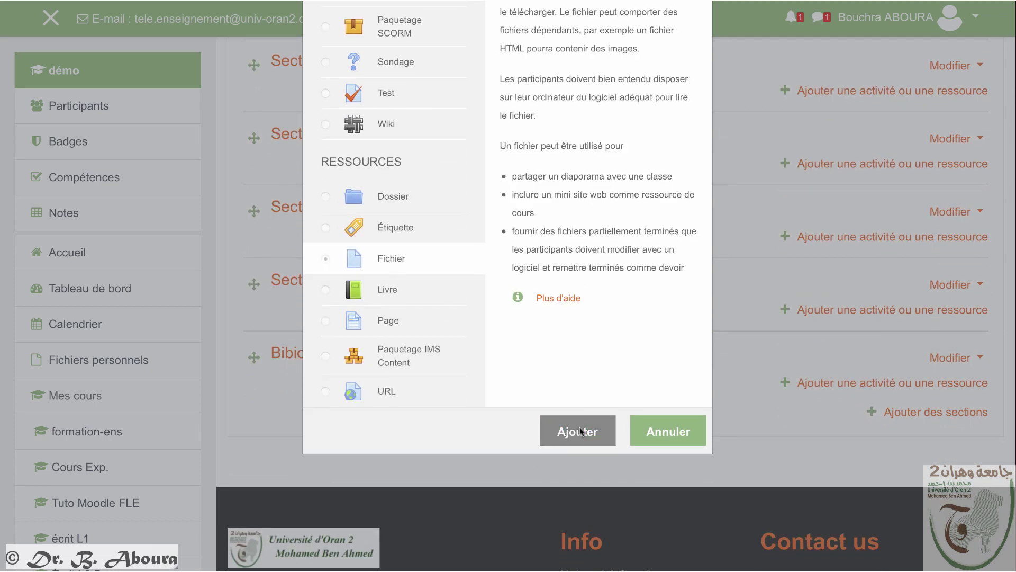
scroll(555, 421, down, 1)
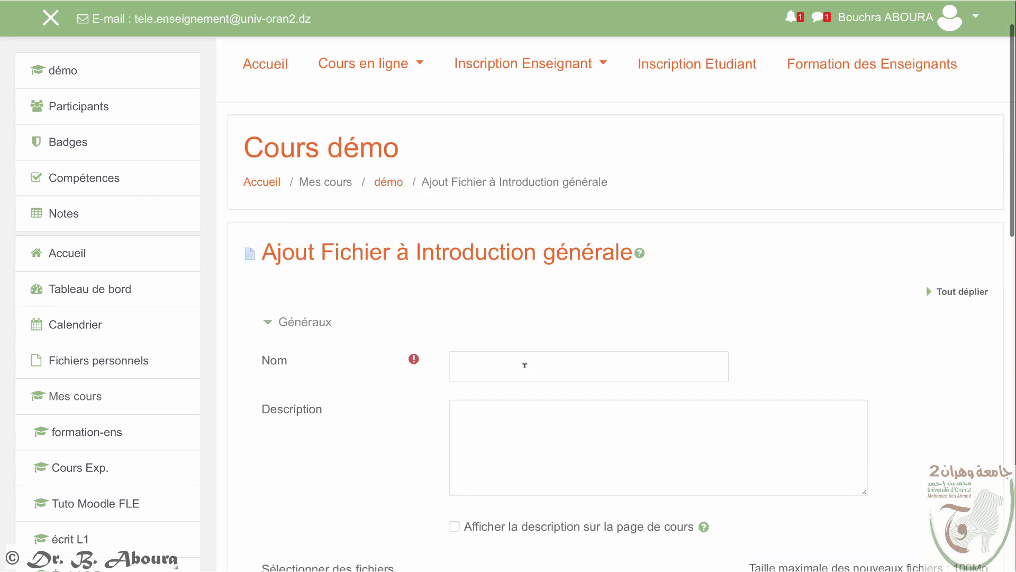
click(525, 365)
text(Exemple de fichier PDF ()
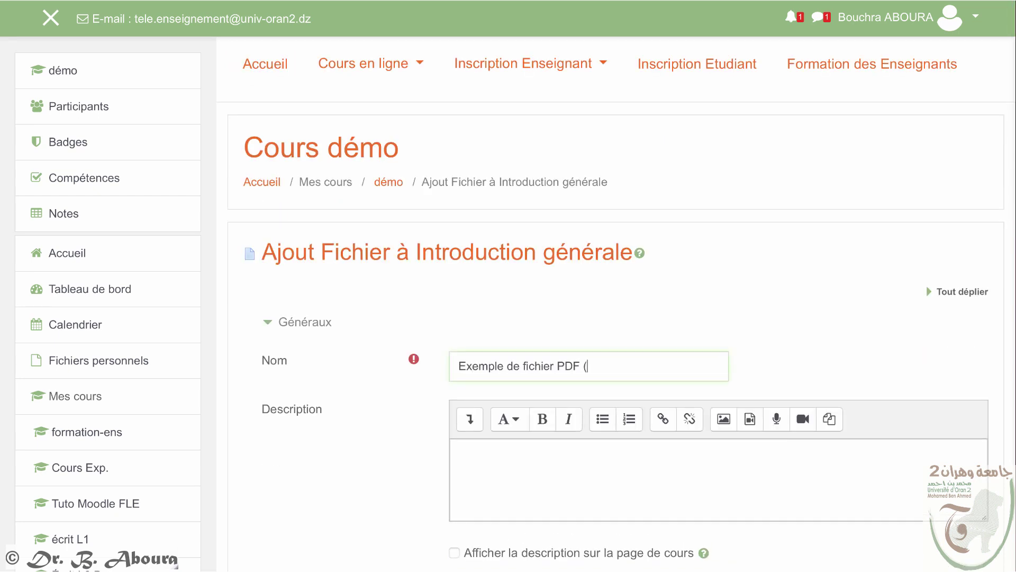
text(intitulé))
Step: Attach Formation E-Learning.pdf and set completion to complete once conditions are met
scroll(529, 456, down, 3)
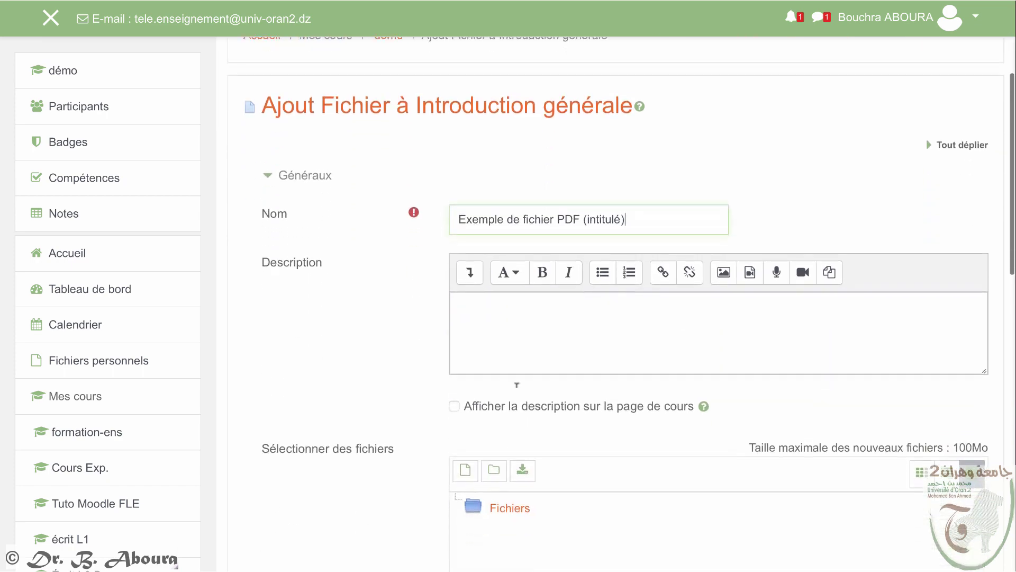
scroll(515, 349, down, 5)
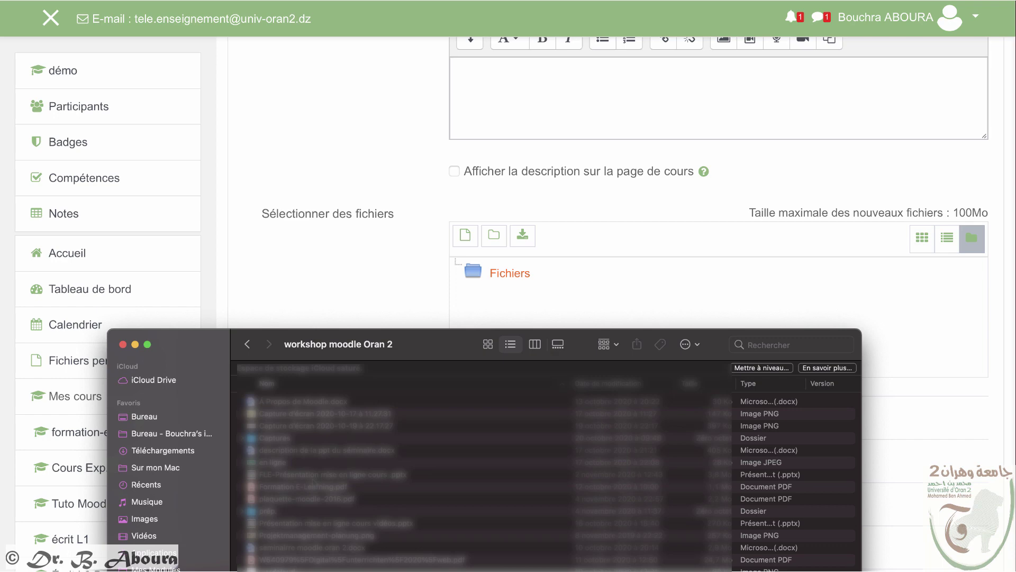
drag(302, 486, 540, 297)
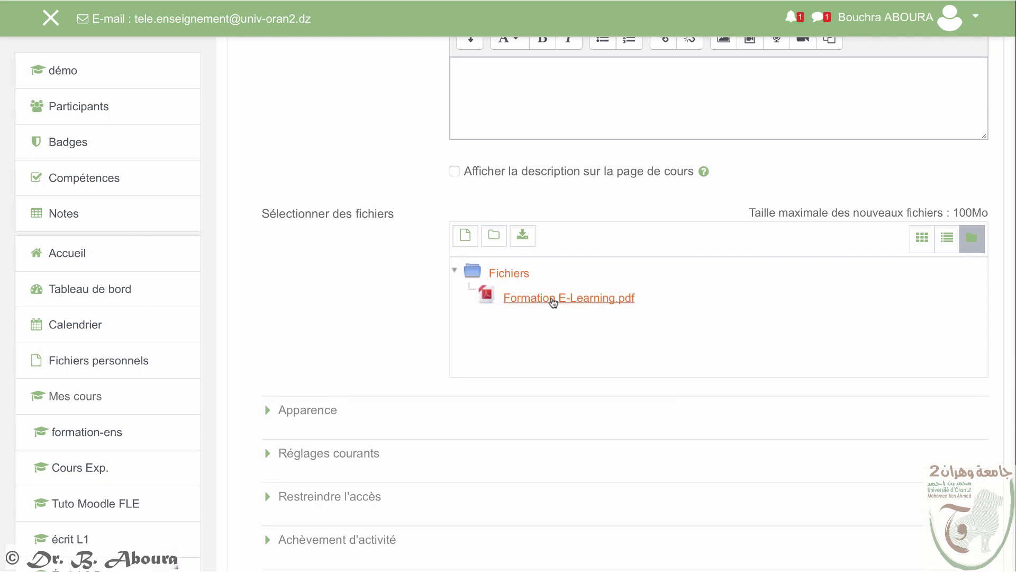
scroll(553, 302, down, 3)
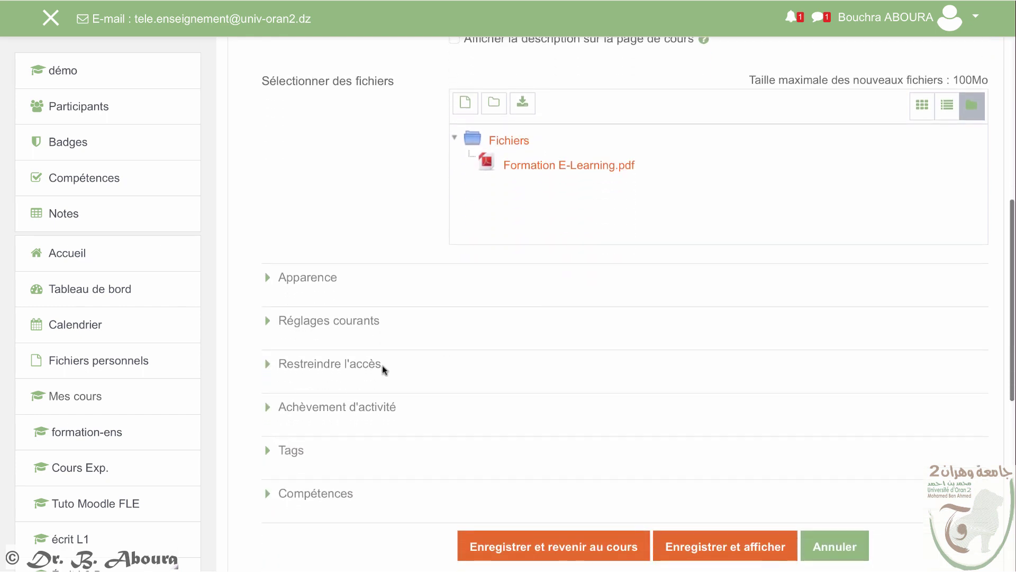
scroll(423, 391, down, 1)
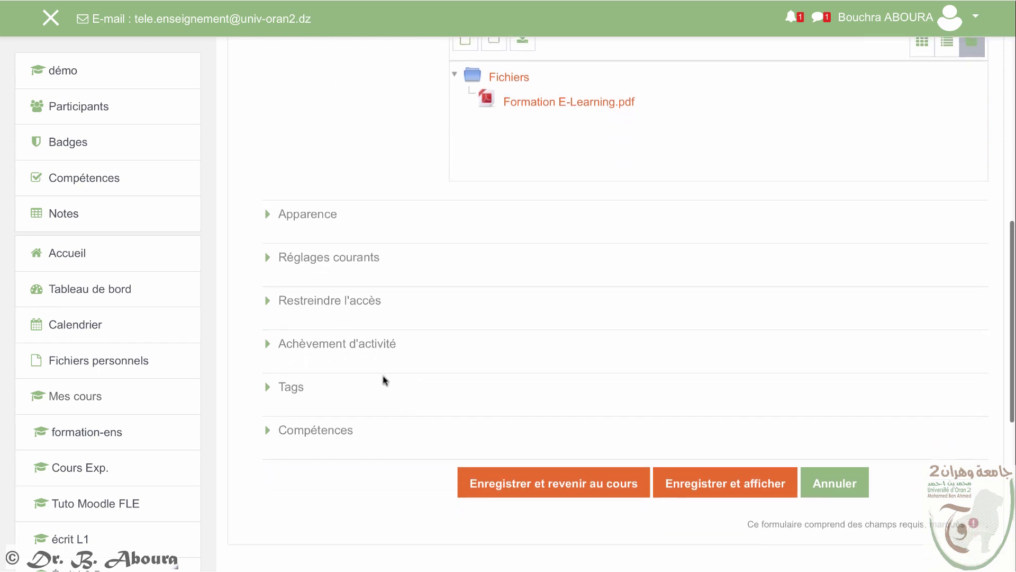
click(349, 332)
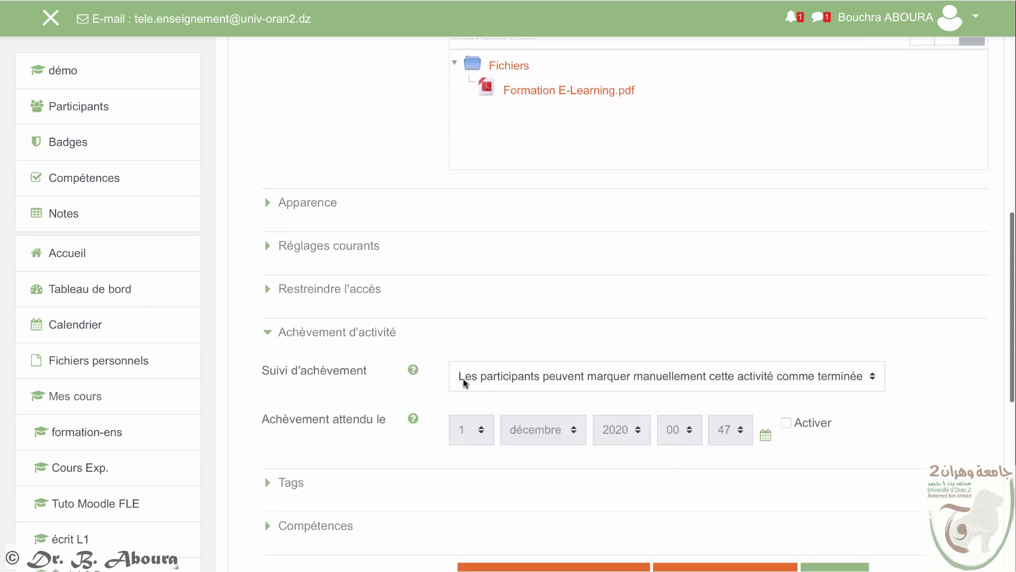
click(495, 381)
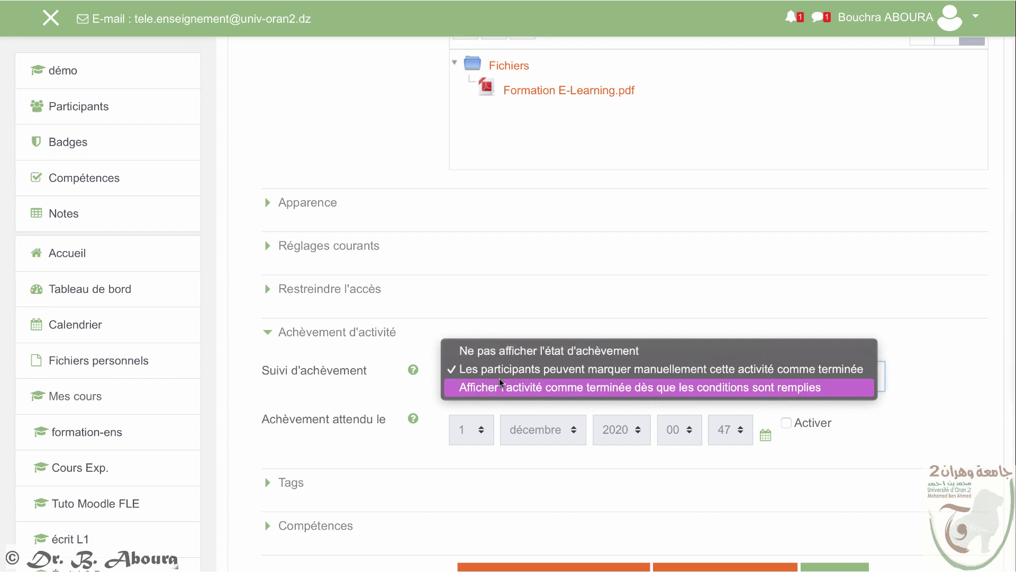
click(638, 386)
scroll(572, 427, down, 5)
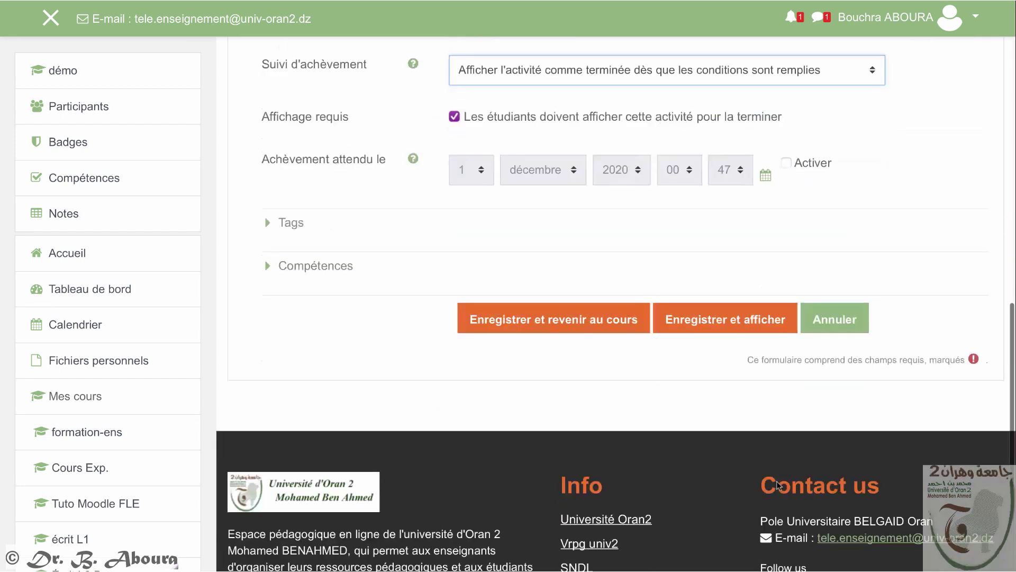
Step: Save the PDF resource and scroll the Cours démo page to Introduction générale
click(558, 327)
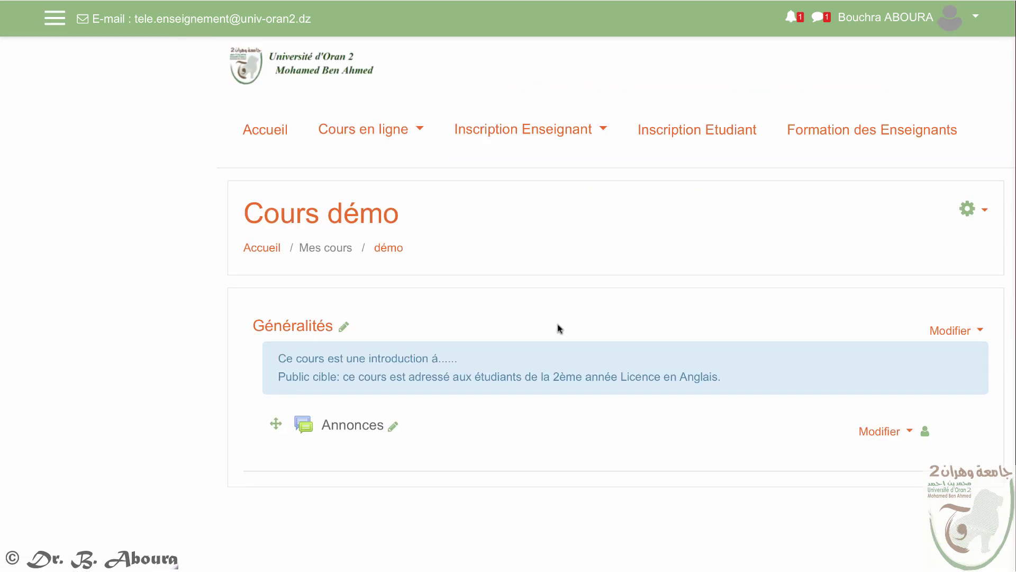
scroll(571, 355, down, 10)
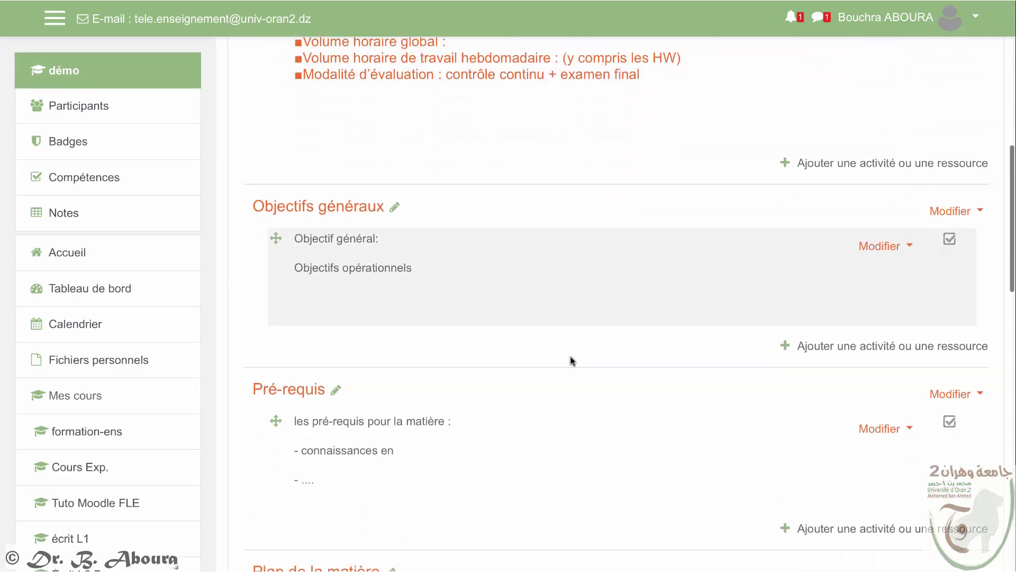
scroll(572, 361, down, 9)
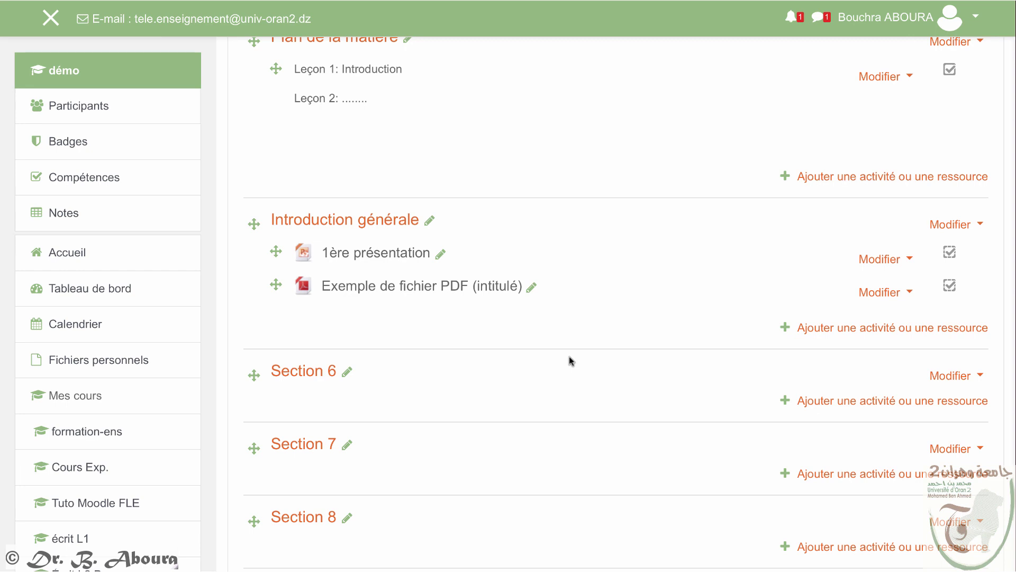
Step: Add a new Page to Introduction générale named 'c'est quoi MOODLE?'
click(819, 330)
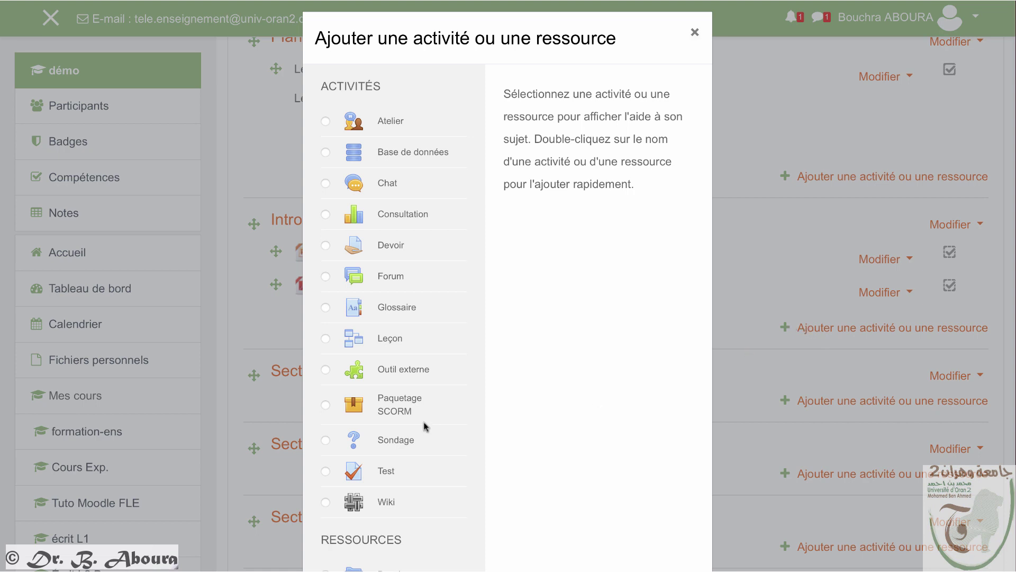
scroll(423, 425, down, 2)
scroll(425, 423, down, 3)
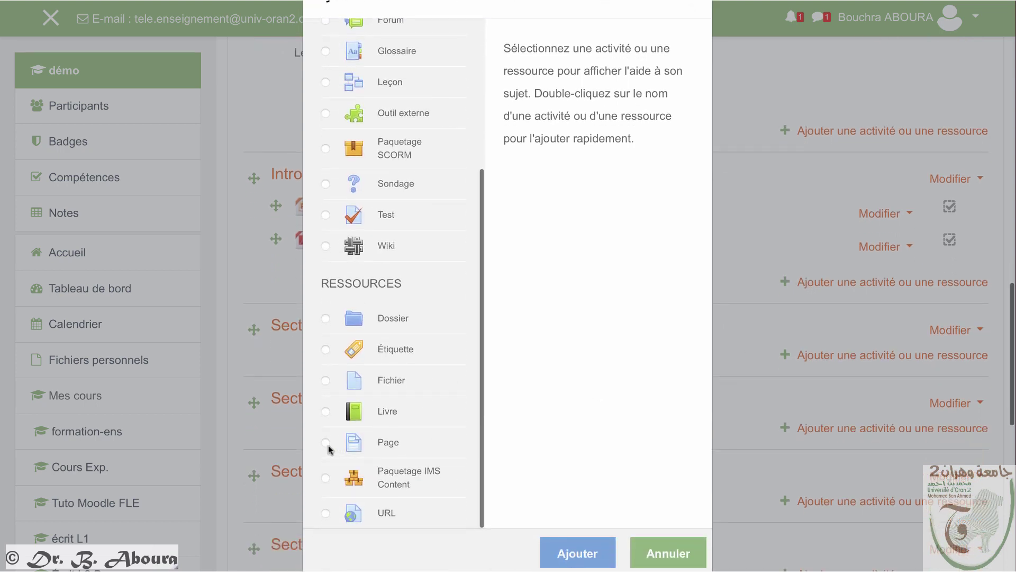
click(325, 442)
scroll(524, 479, down, 2)
click(576, 471)
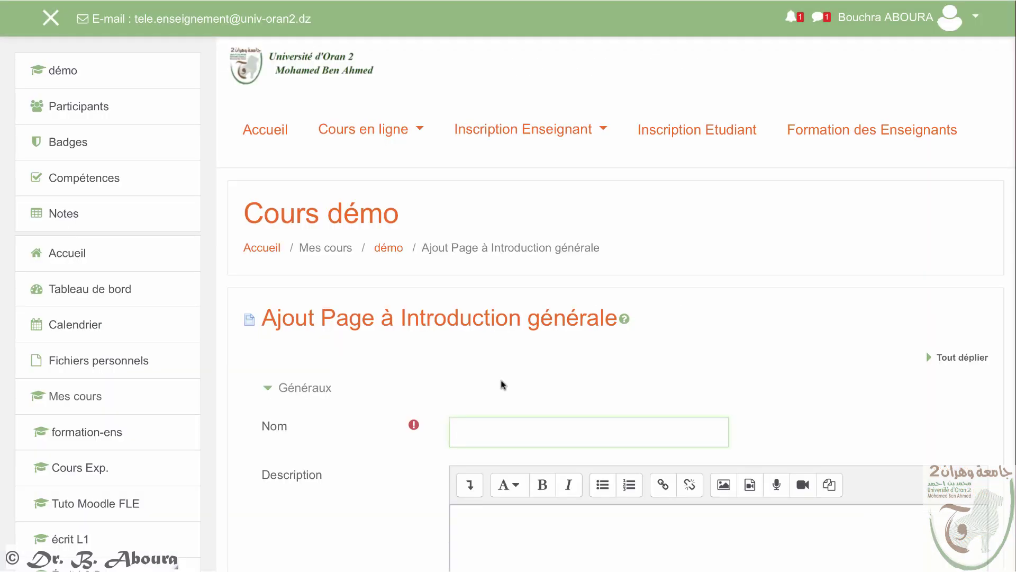
scroll(502, 385, down, 5)
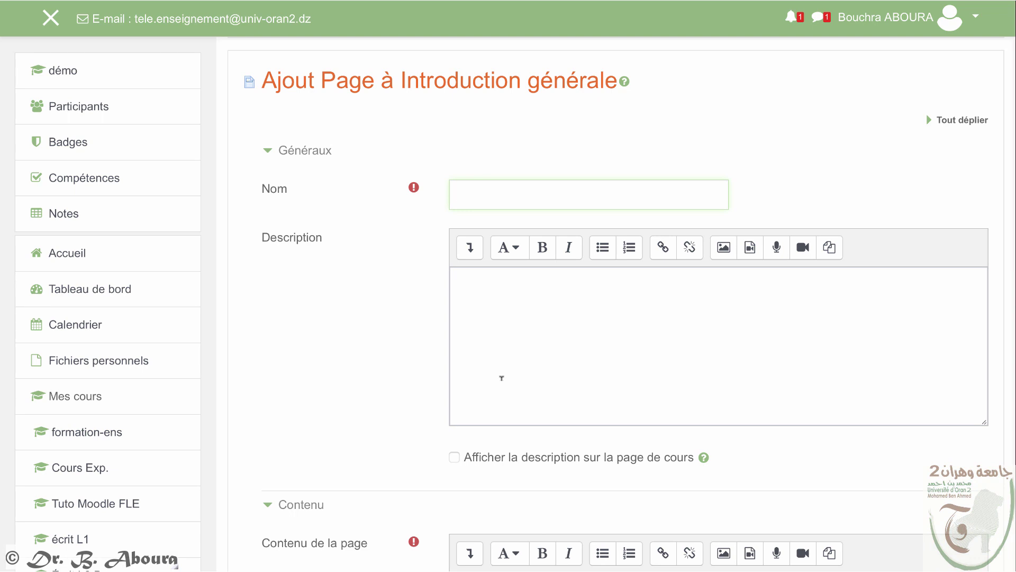
scroll(501, 377, up, 1)
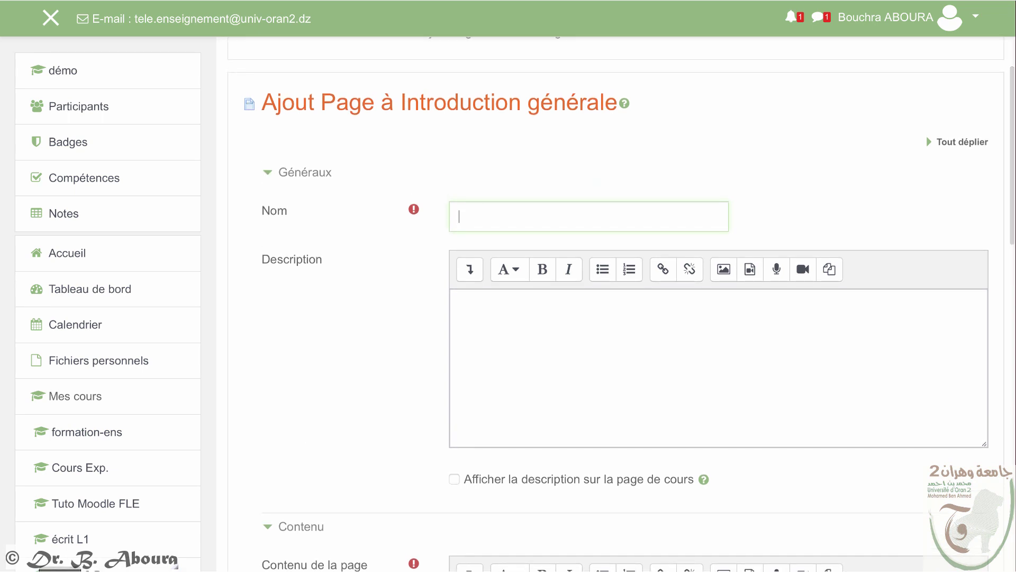
click(486, 218)
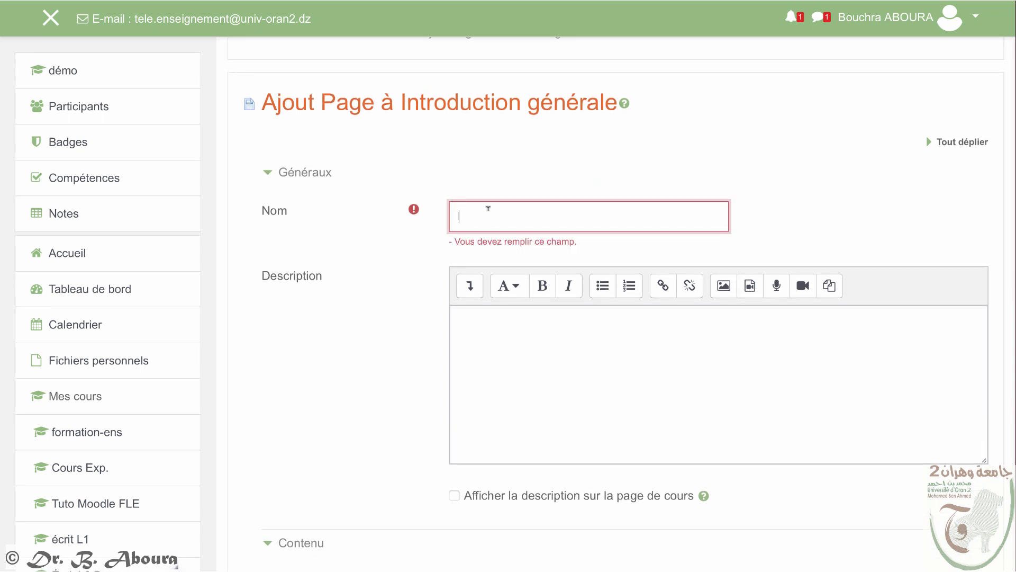
text(c'est quoi MOODLE)
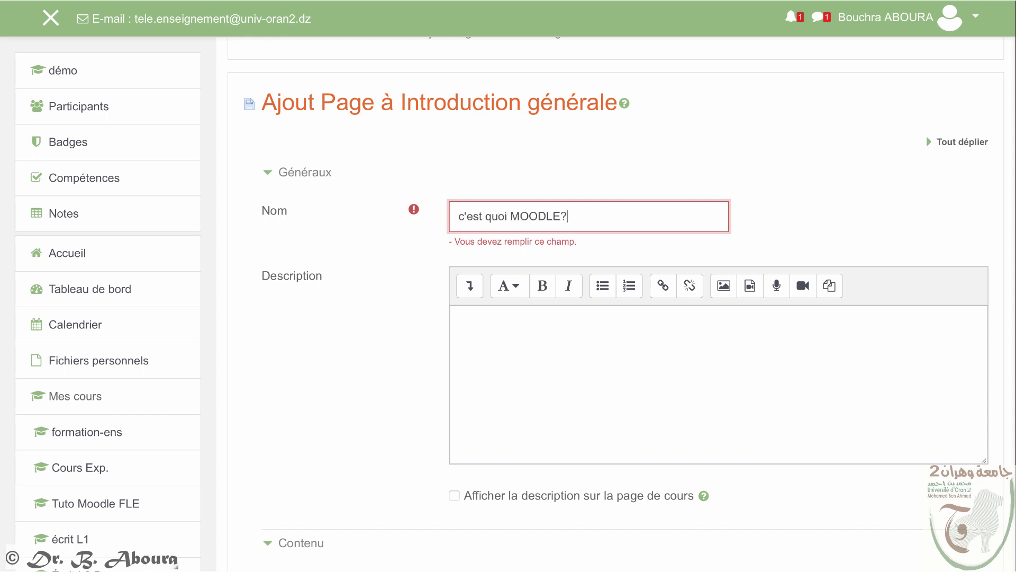
text(?)
Step: Copy the Moodle docs Pédagogie article and paste it into the page content
click(482, 316)
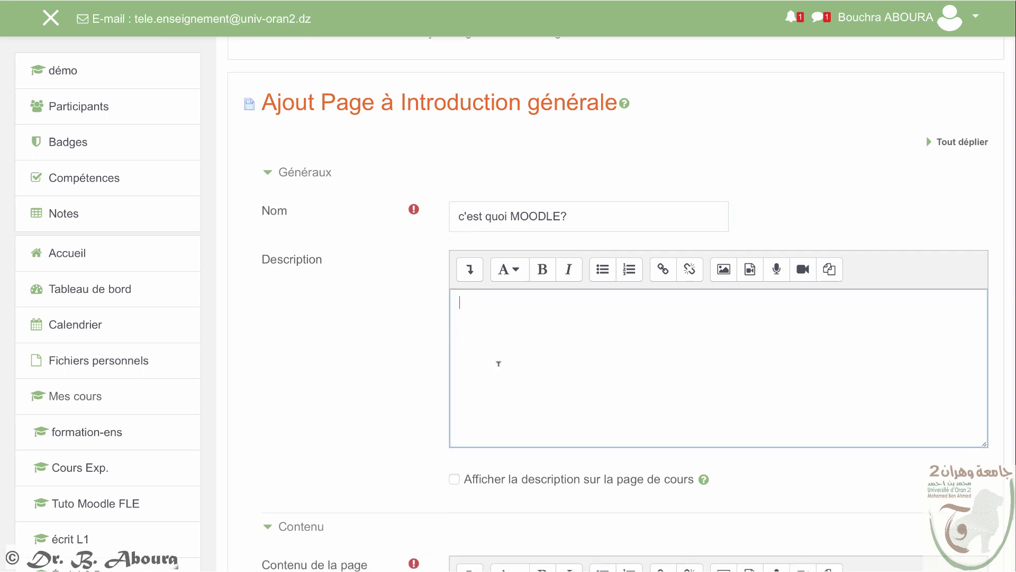
scroll(568, 346, down, 6)
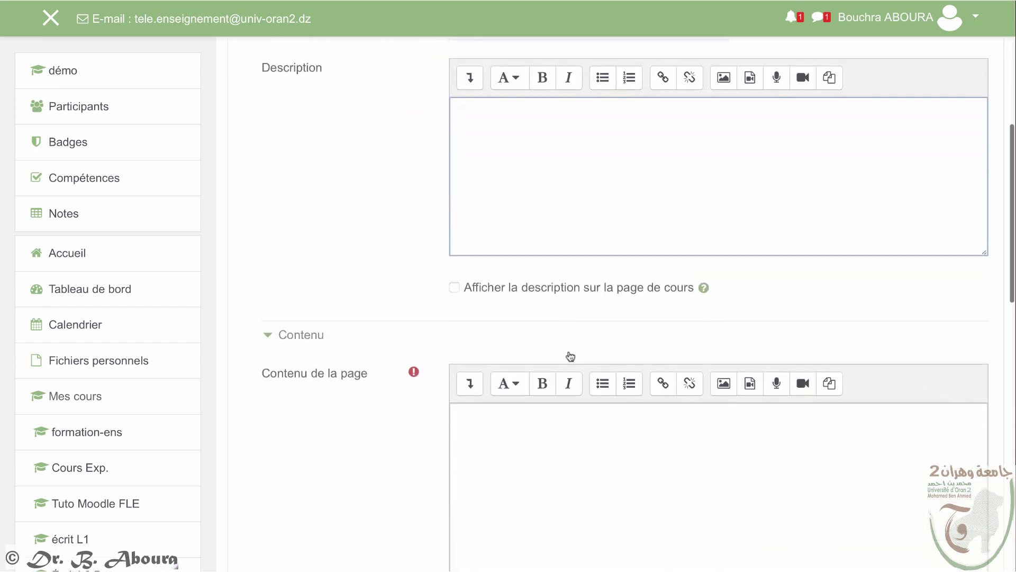
scroll(533, 396, down, 2)
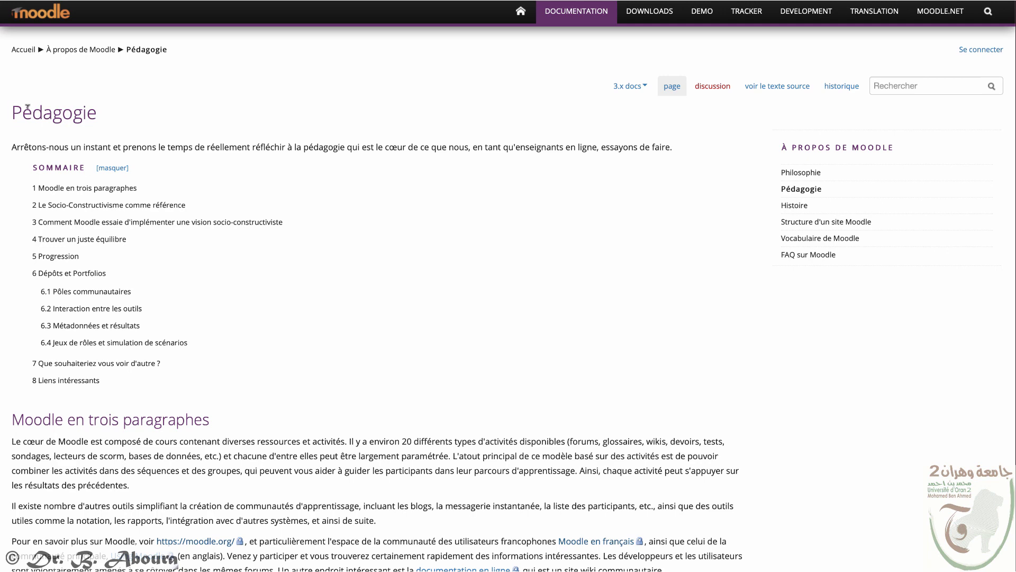
drag(27, 107, 458, 406)
right_click(458, 408)
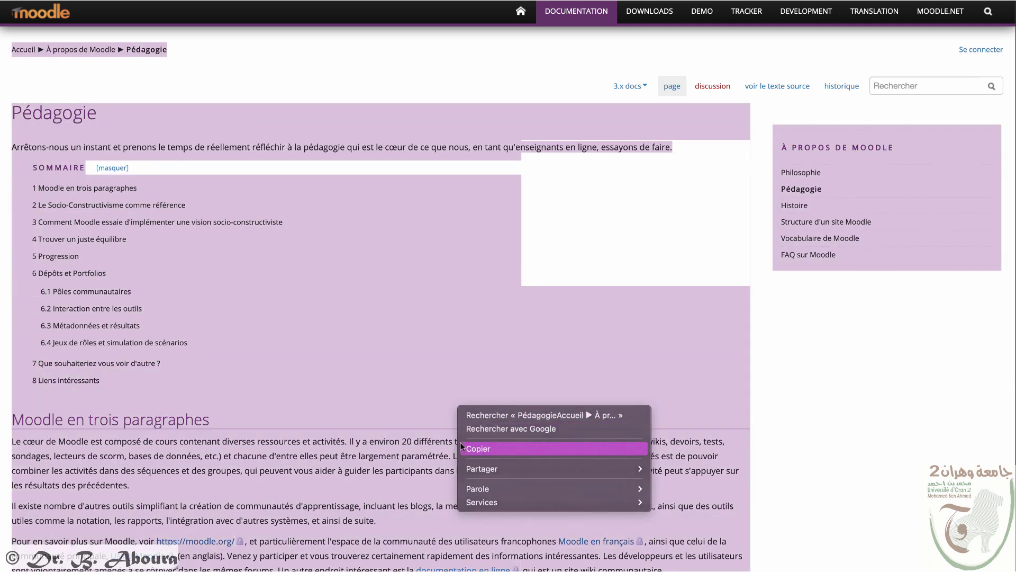
click(461, 447)
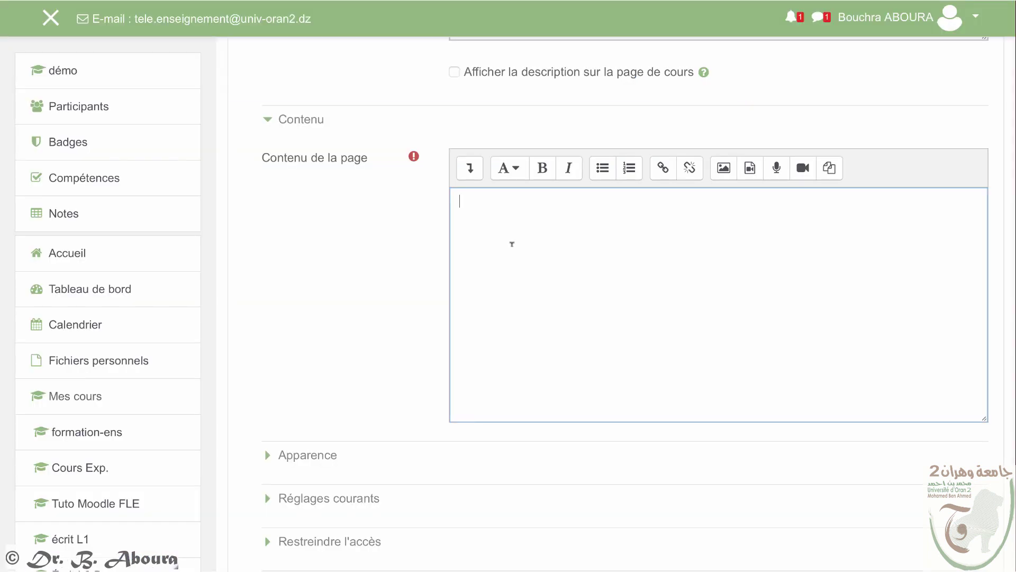
key(ctrl+v)
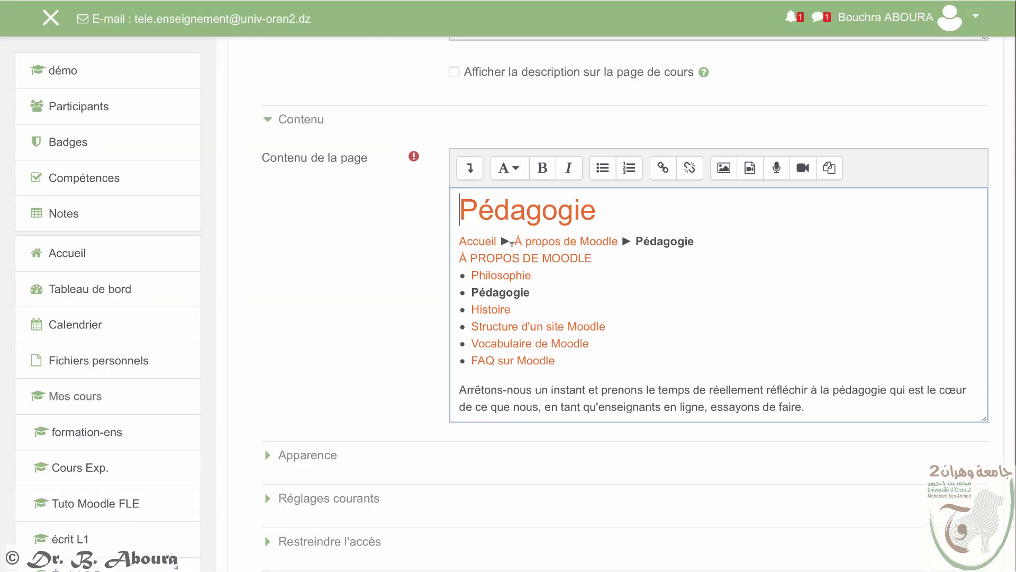
Step: Add the line 'Source: <article URL> (dernière consultation le ....)' below the article
scroll(844, 401, down, 12)
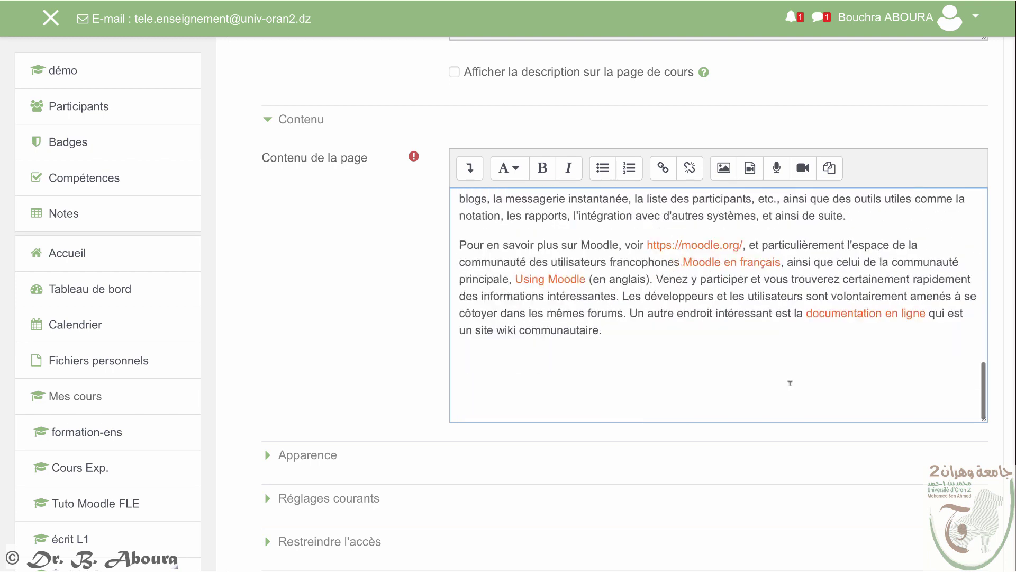
key(ctrl+v)
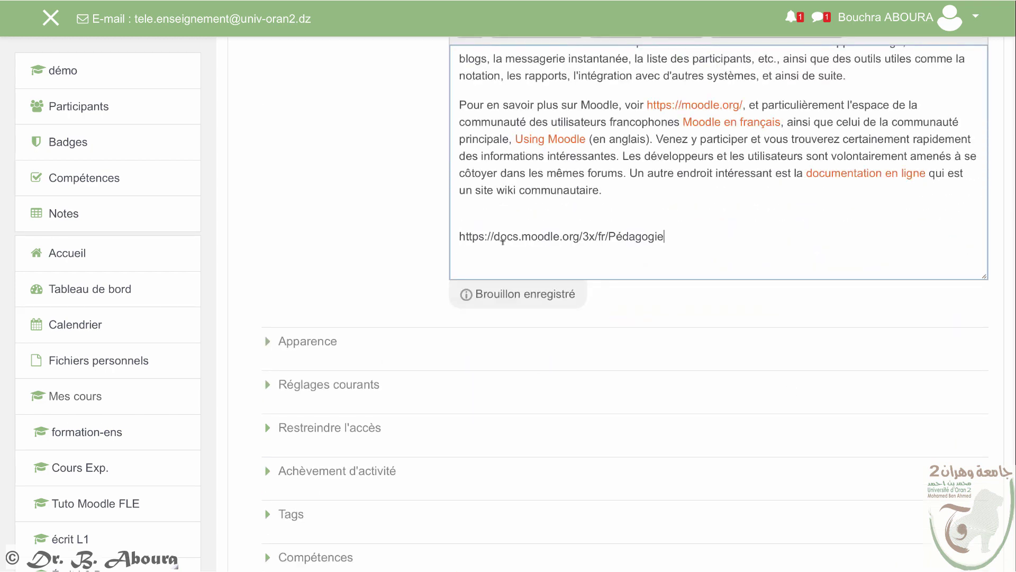
key(Home)
text(Source:)
key(End)
text((dernière consultation le ....))
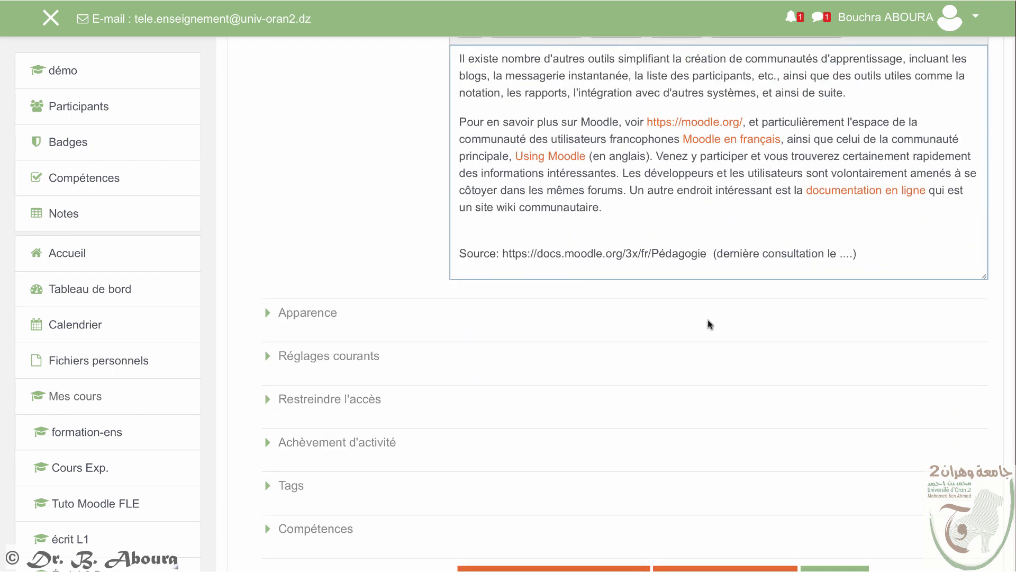
Step: Expand the completion settings and save the page to the course
scroll(676, 322, down, 3)
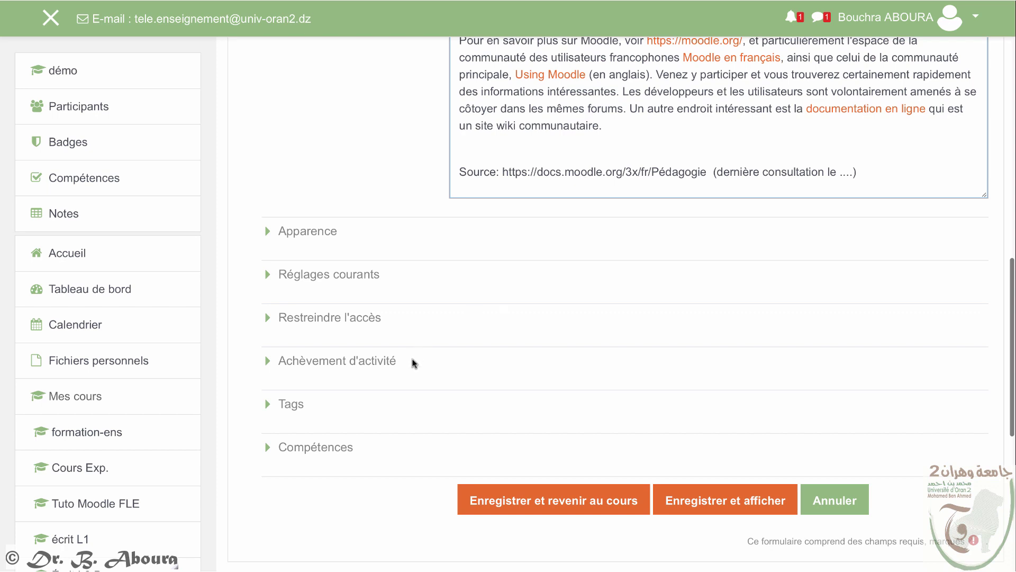
click(387, 361)
scroll(537, 395, down, 3)
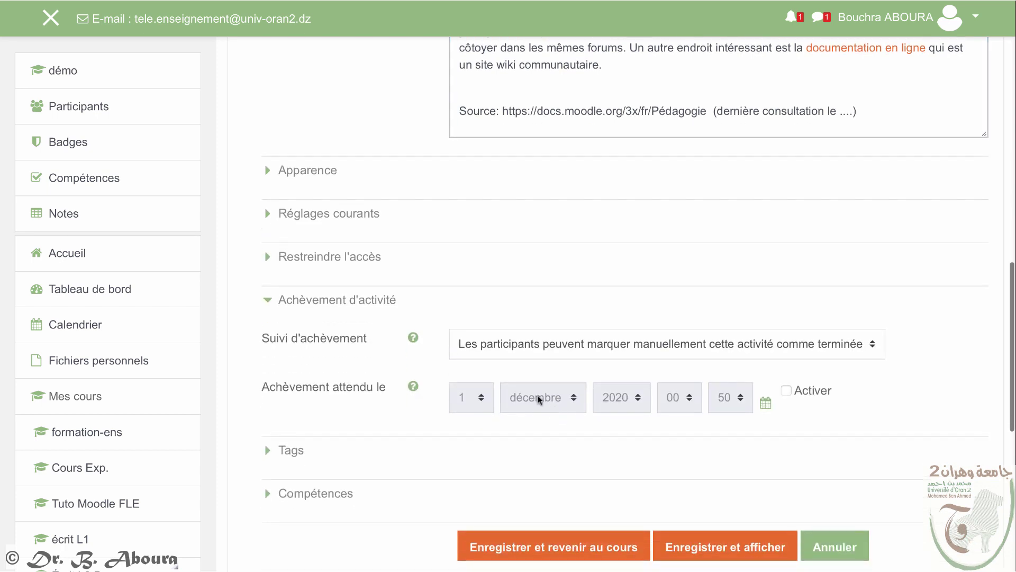
scroll(574, 498, down, 1)
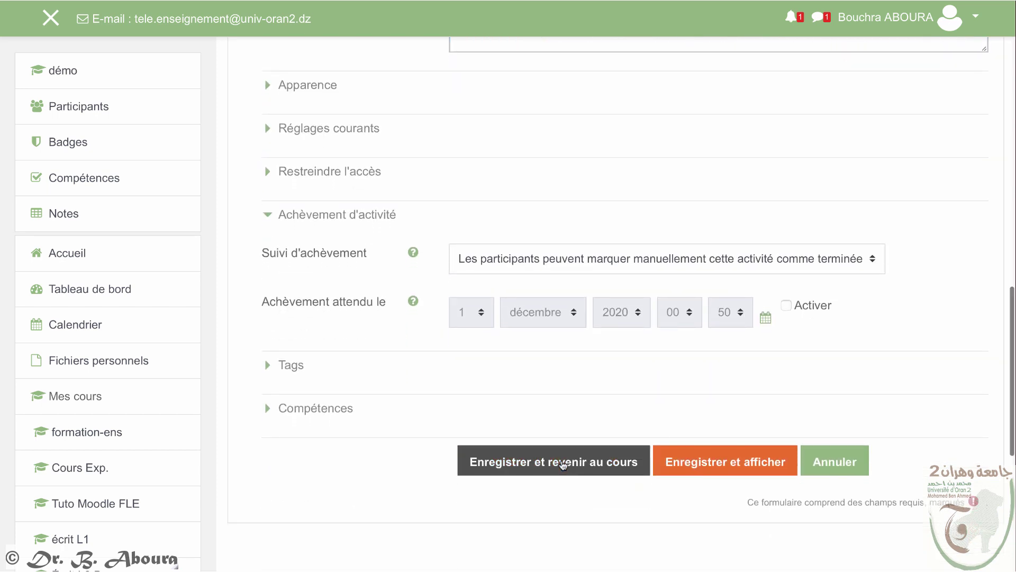
click(562, 464)
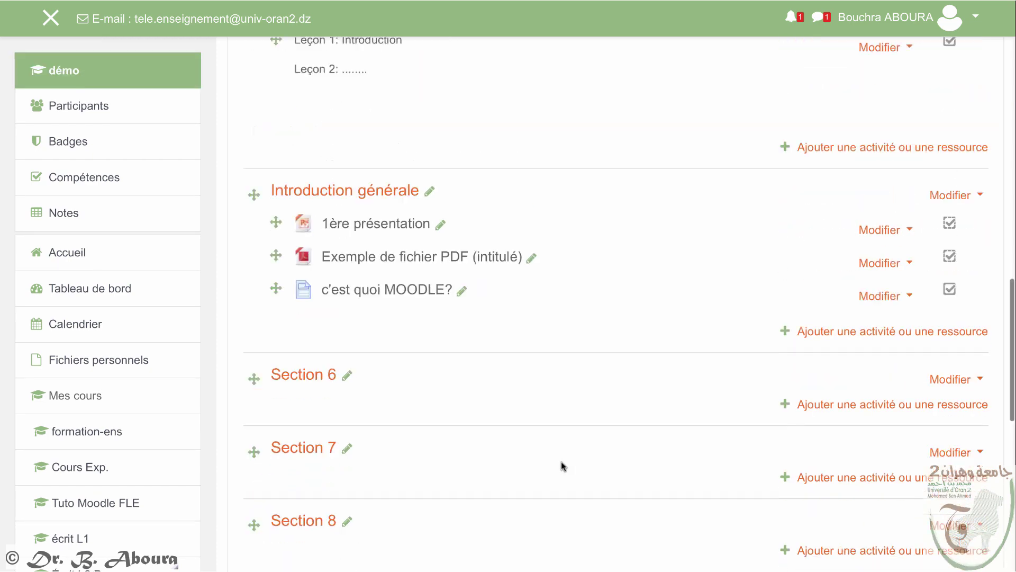
Step: Check the 'c'est quoi MOODLE?' page, then return to démo's Introduction générale section
click(389, 236)
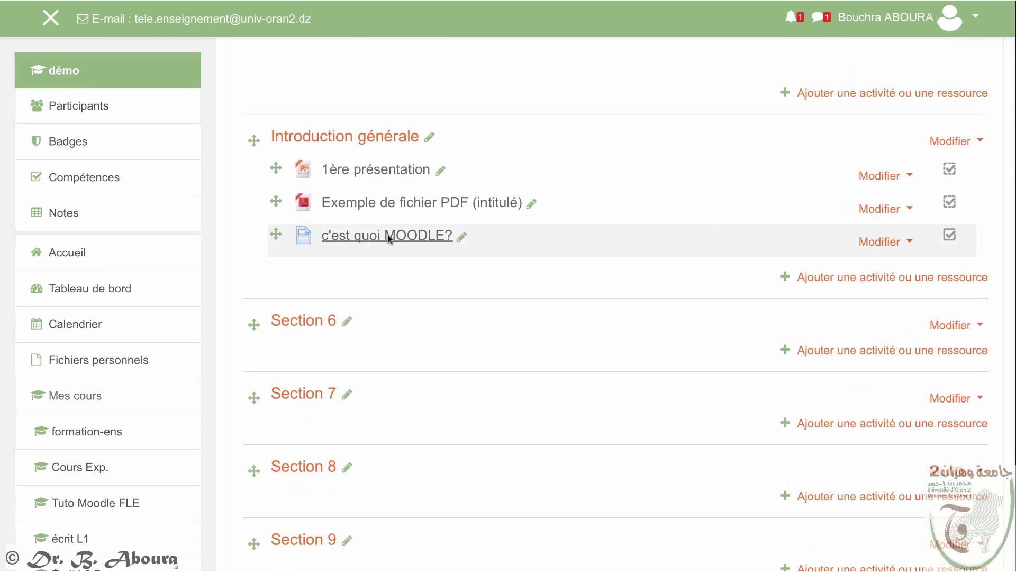
scroll(542, 329, down, 5)
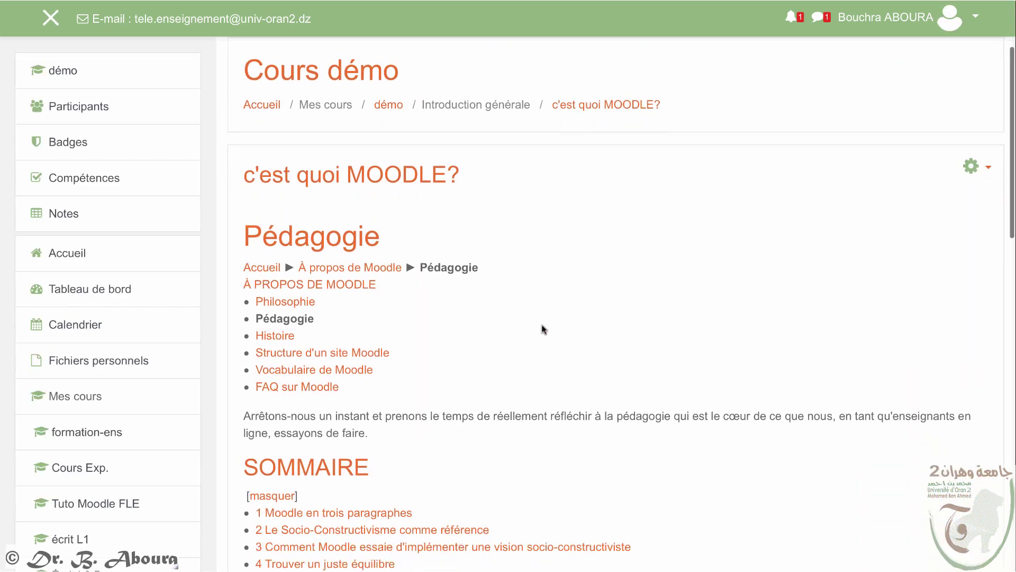
scroll(543, 329, up, 6)
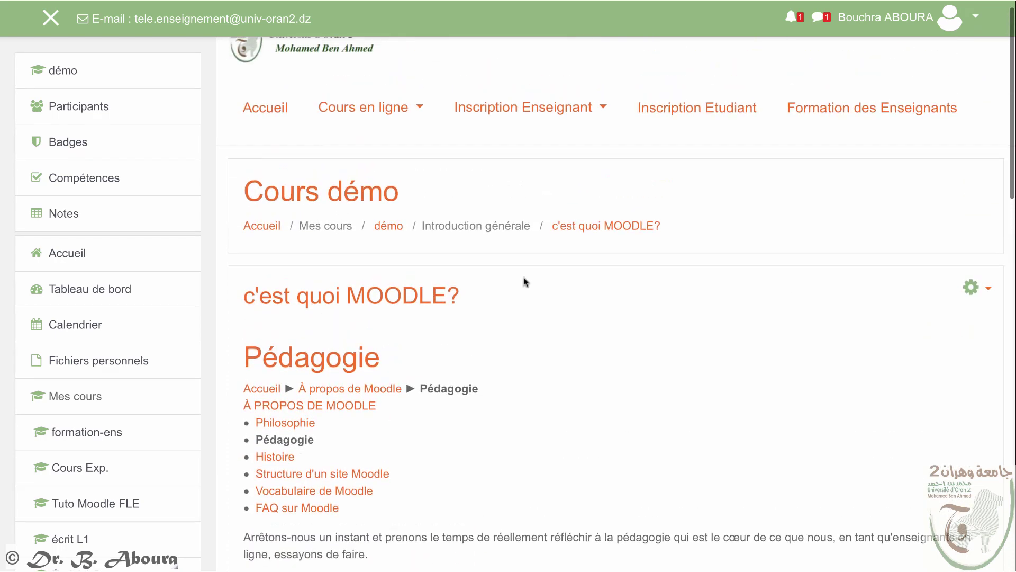
click(387, 227)
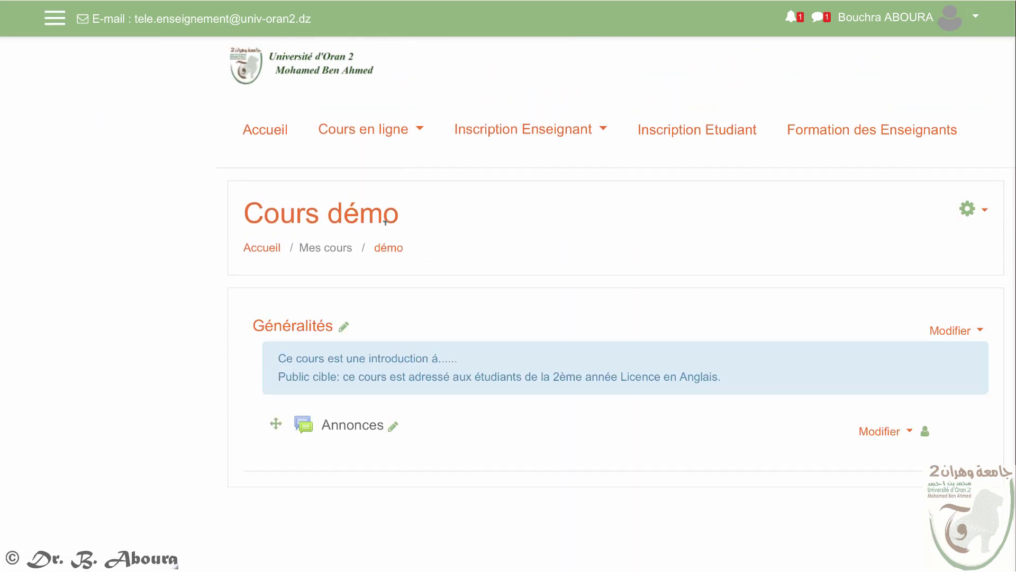
scroll(563, 123, down, 15)
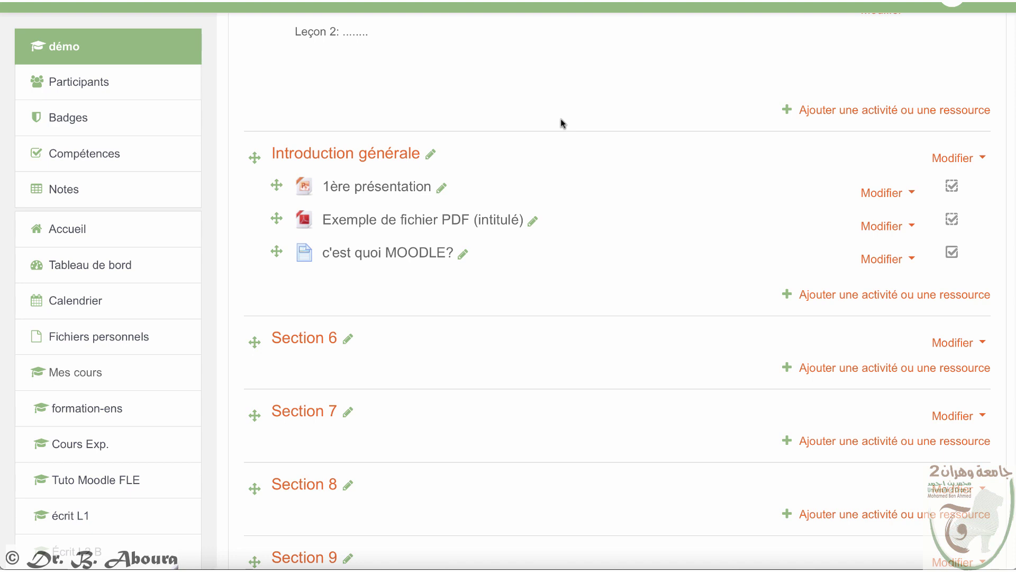
Step: Add an Étiquette to Introduction générale and open the editor's link dialog
click(860, 296)
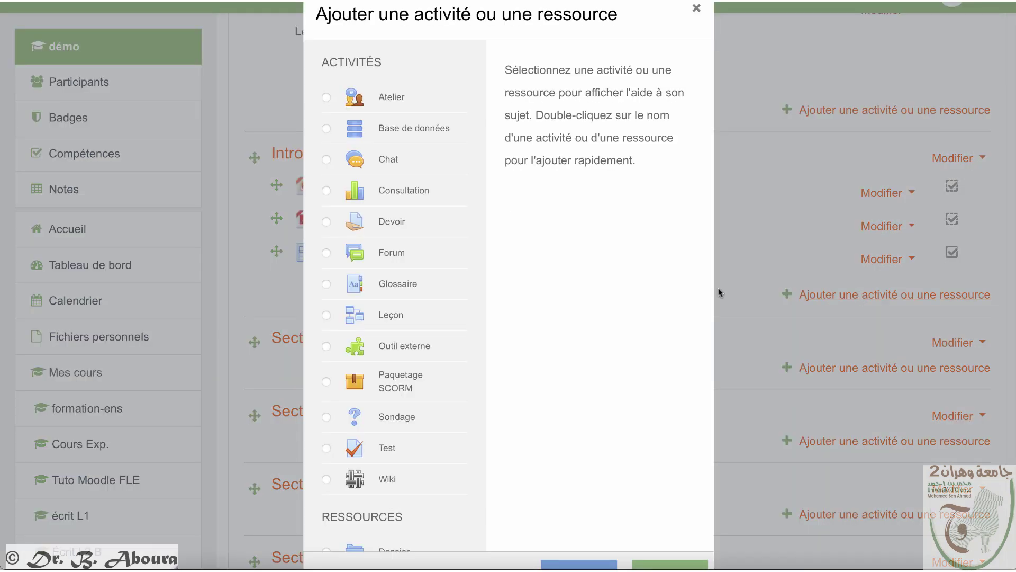
scroll(596, 294, down, 2)
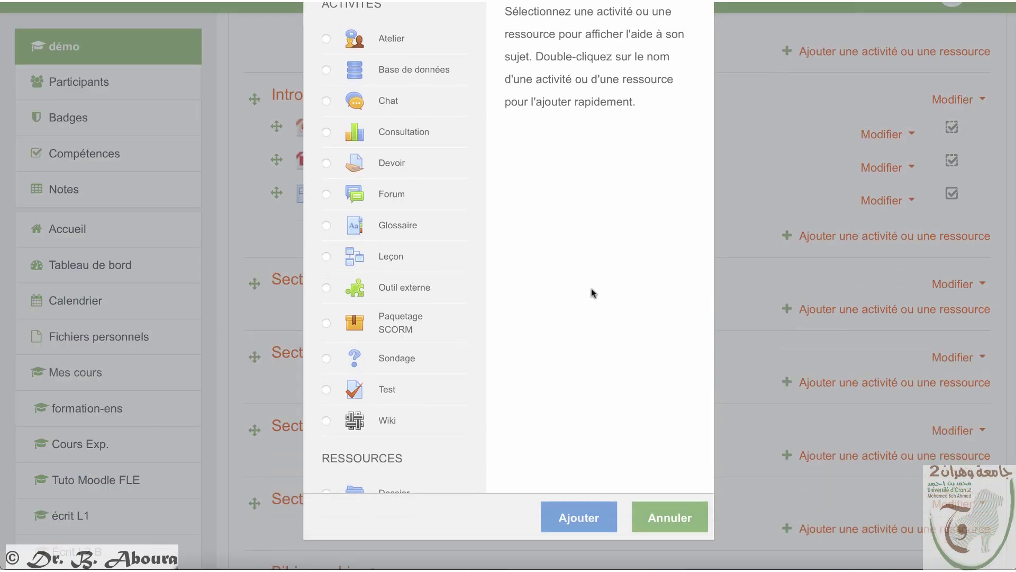
scroll(390, 344, down, 3)
scroll(390, 348, down, 1)
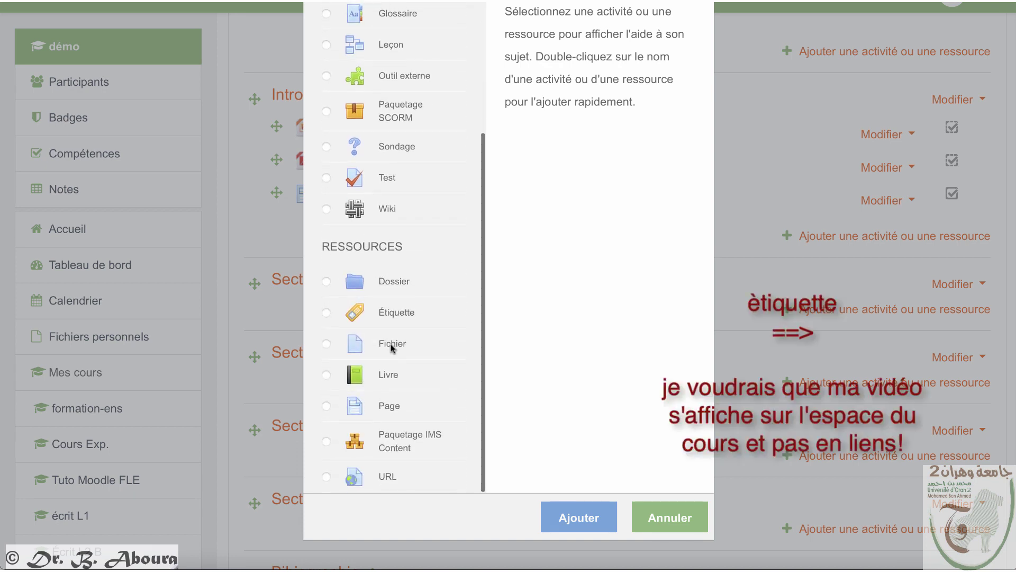
click(327, 314)
click(594, 519)
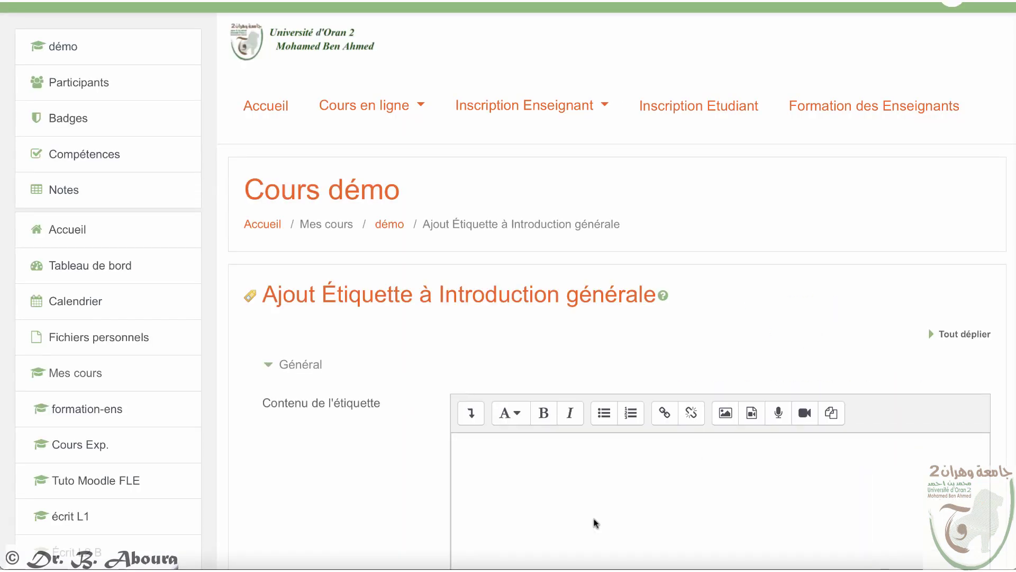
scroll(594, 522, down, 3)
click(665, 274)
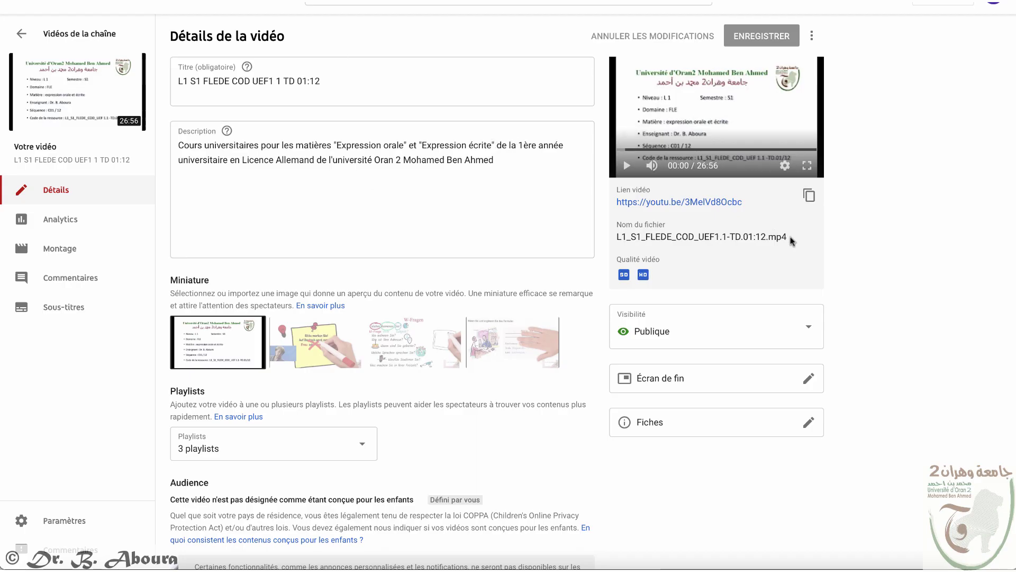
Step: Copy the Lien vidéo short URL of video L1 S1 FLEDE COD UEF1
drag(743, 202, 617, 203)
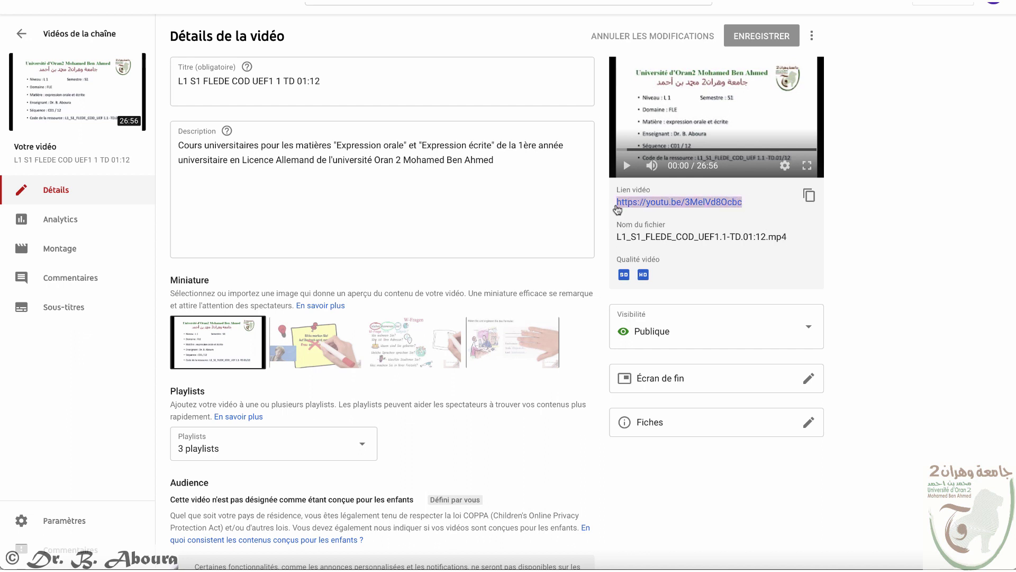
click(811, 196)
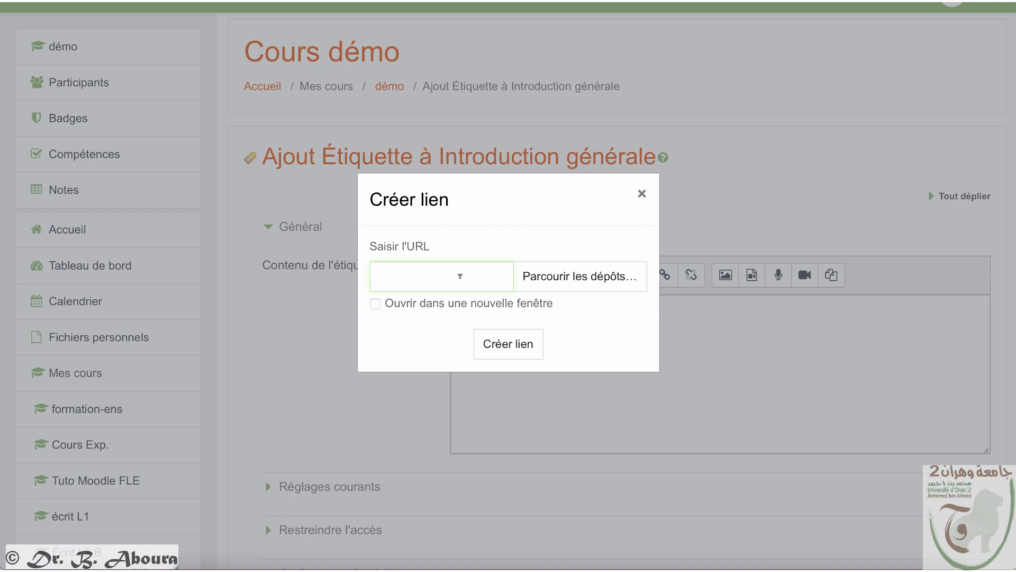
Step: Insert the pasted YouTube link into the label, opening in a new window
key(ctrl+v)
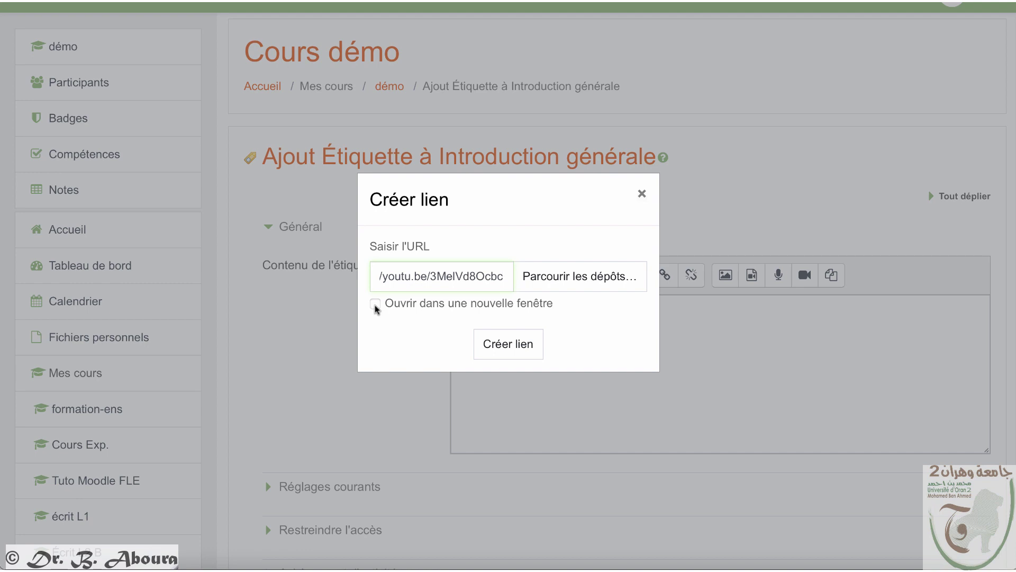
click(375, 303)
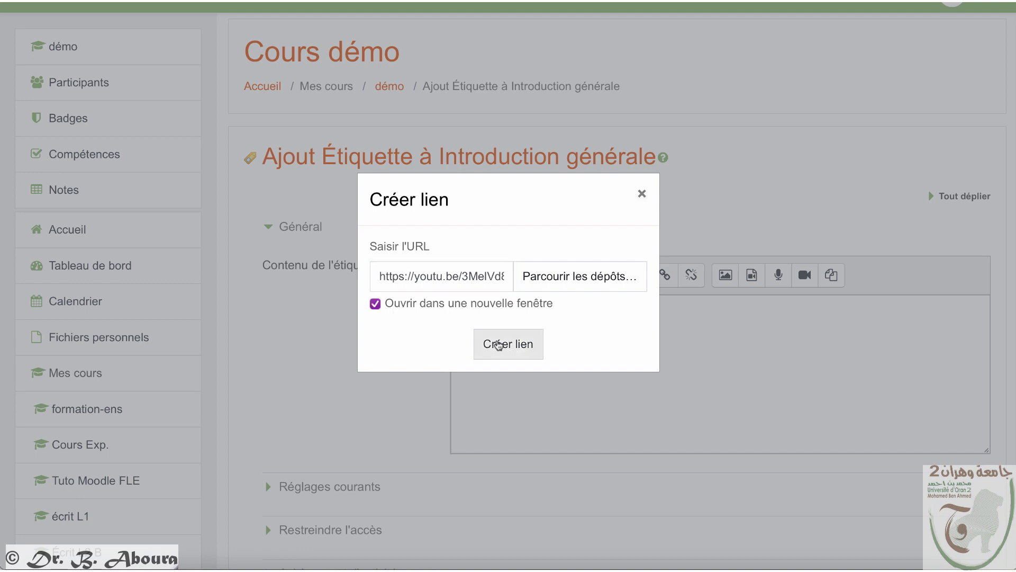
click(499, 345)
Step: Expand the completion settings and save the label to the course
scroll(497, 337, down, 5)
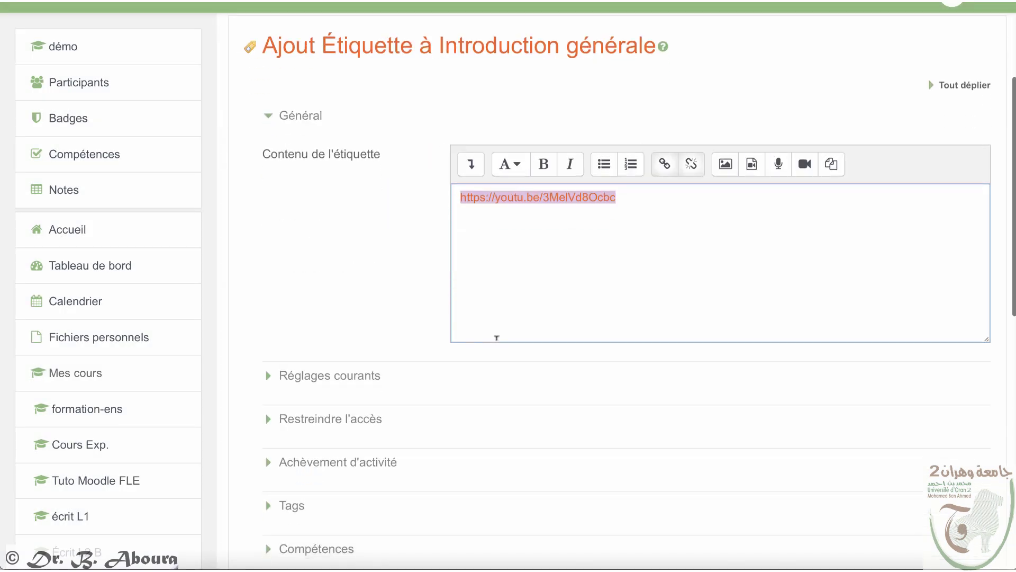
click(271, 330)
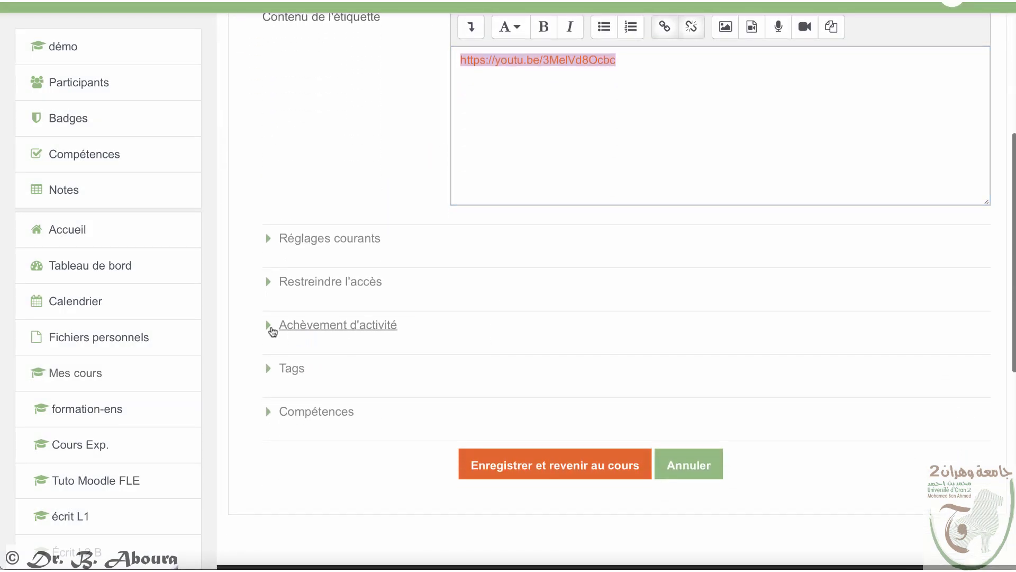
scroll(271, 329, down, 5)
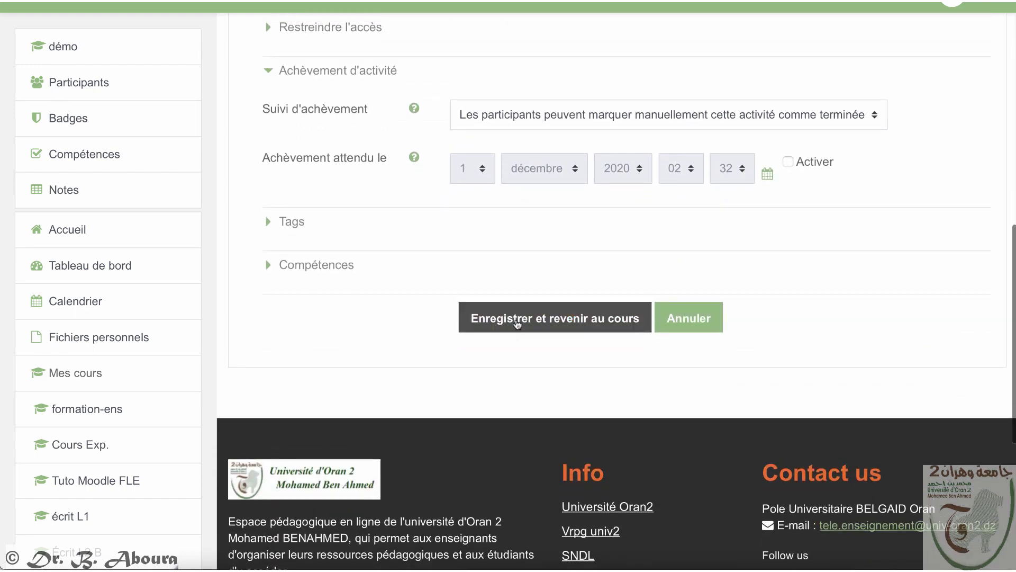
click(515, 319)
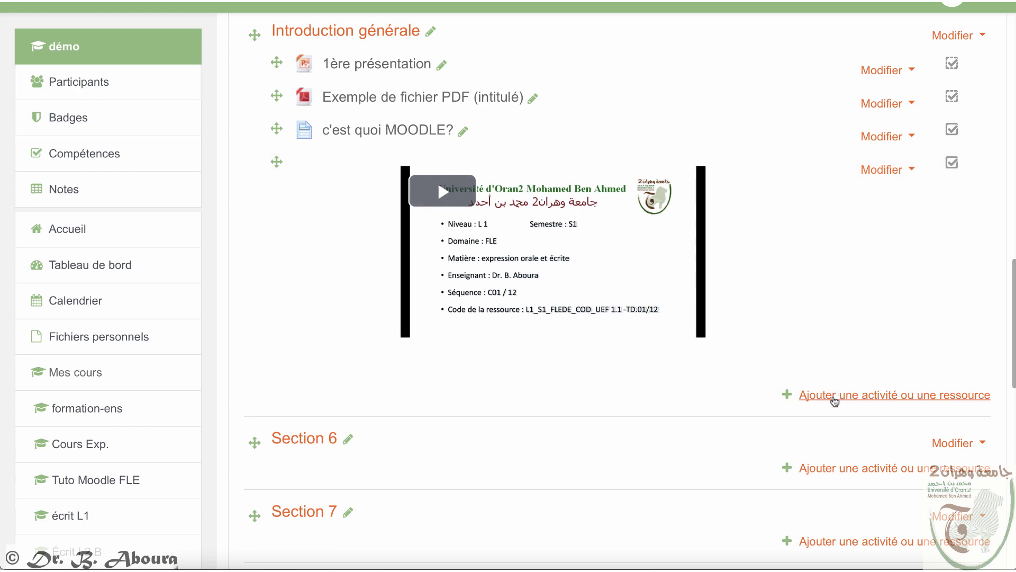
Step: Pick the URL resource in the activity chooser for Introduction générale
click(834, 396)
scroll(535, 400, down, 5)
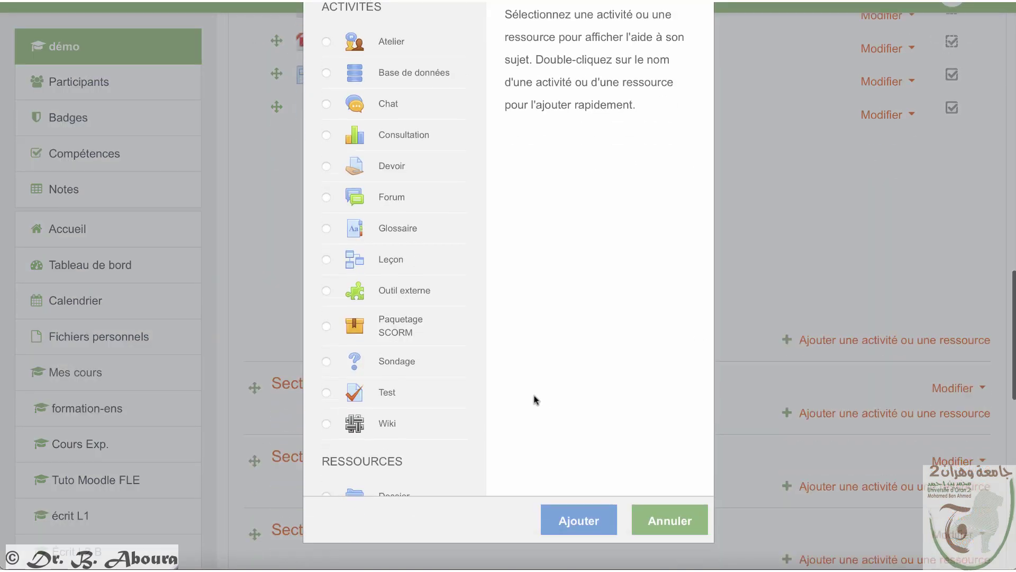
scroll(406, 356, down, 4)
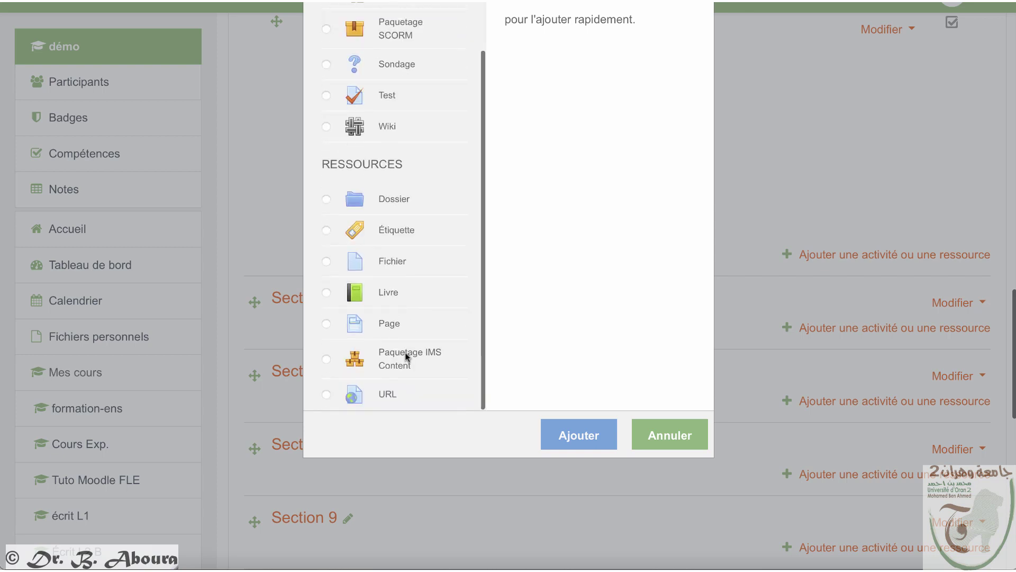
click(326, 395)
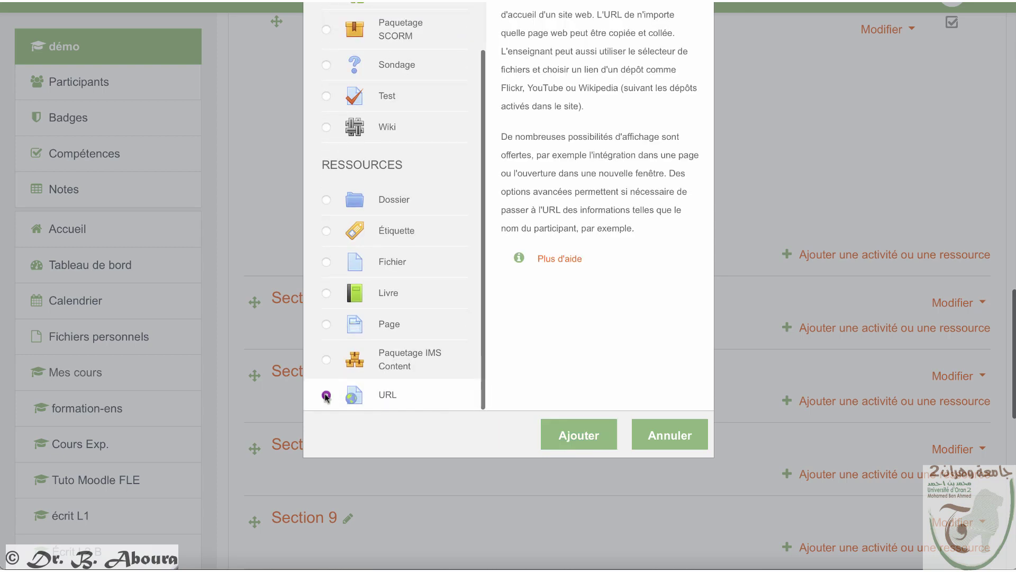
click(559, 425)
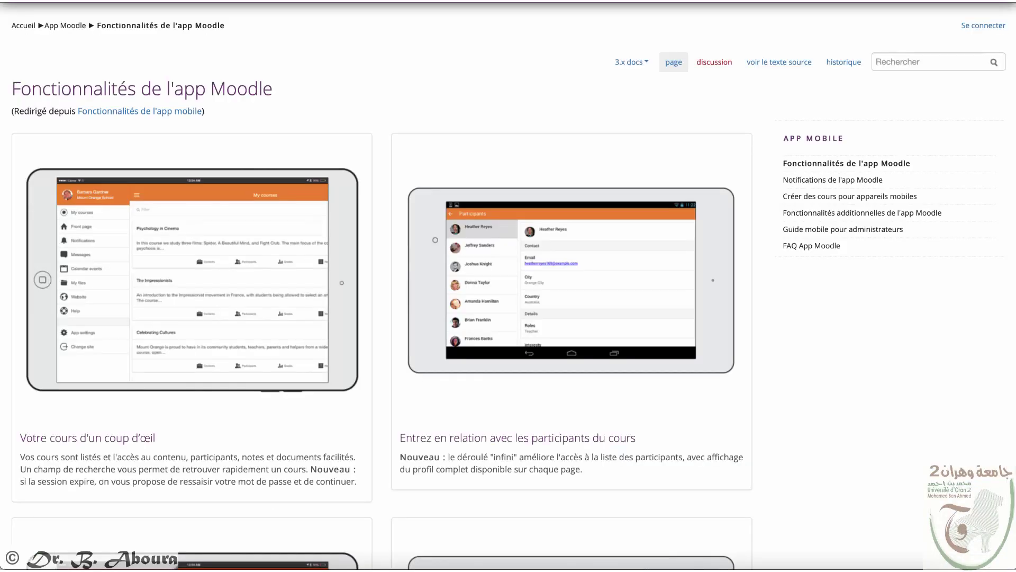
Step: Name it 'Fonctionnalités de l'app Moodle', paste its docs.moodle.org address, and save
drag(276, 89, 10, 90)
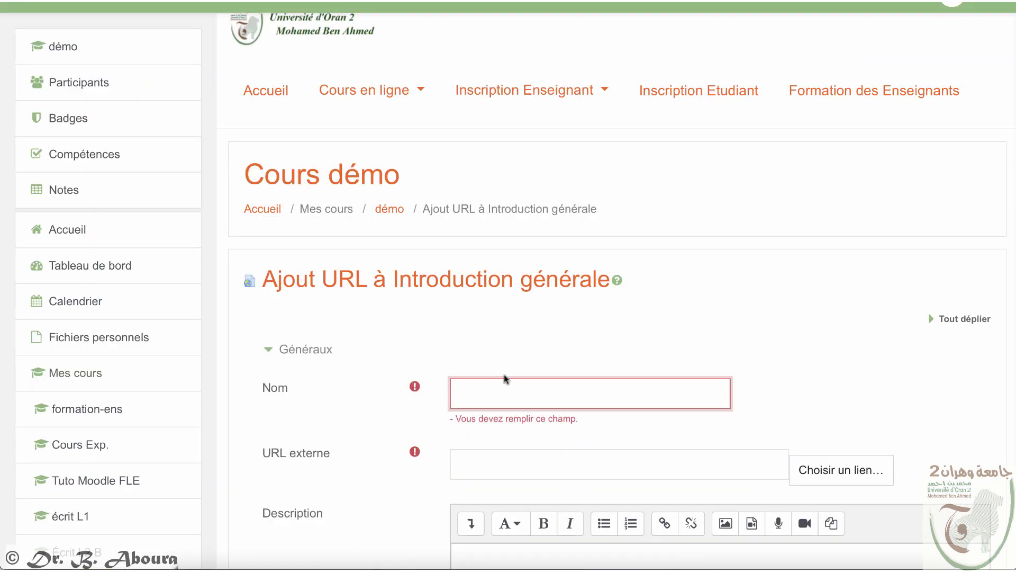
text(Fonctionnalités de l'app Moodle)
click(537, 437)
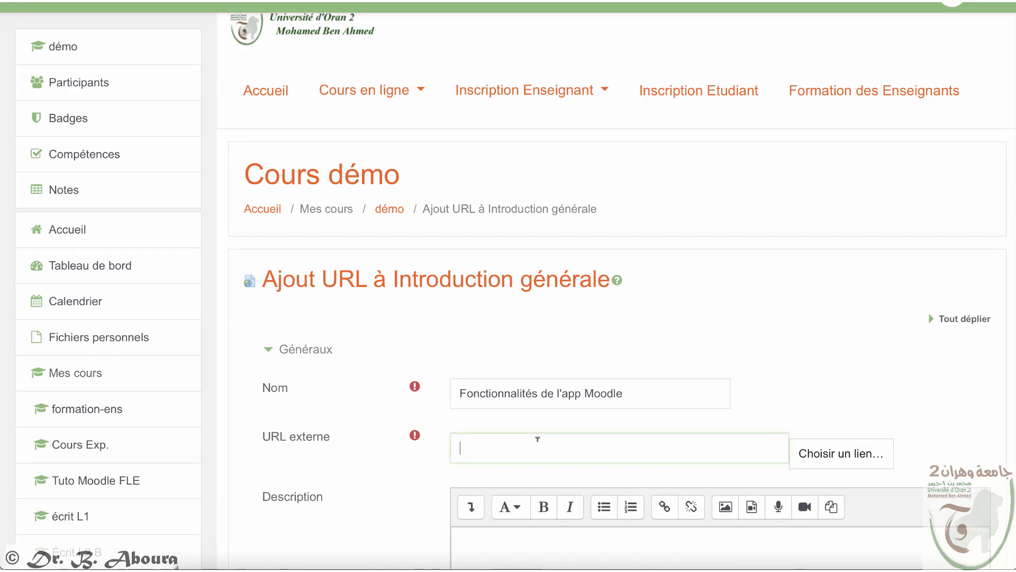
text(https://docs.moodle.org/3x/fr/Fonctionnalités_de_l%27app_Moodle)
scroll(537, 445, down, 5)
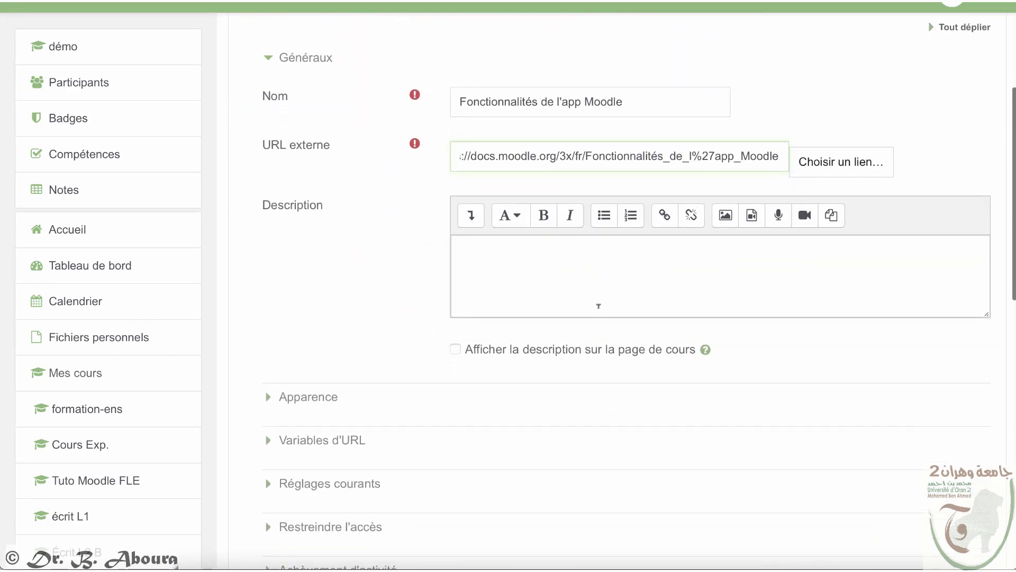
scroll(598, 306, down, 6)
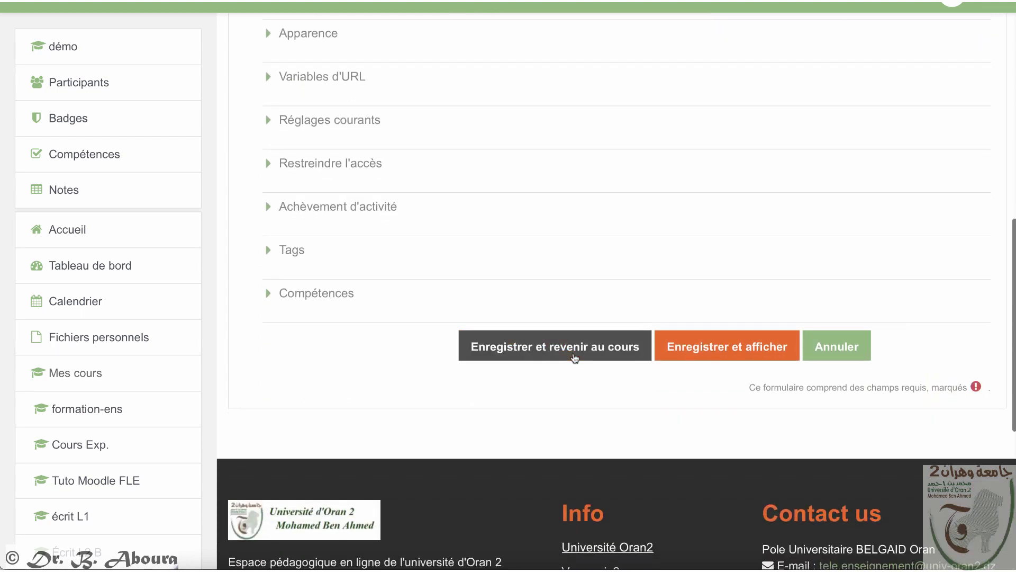
click(574, 355)
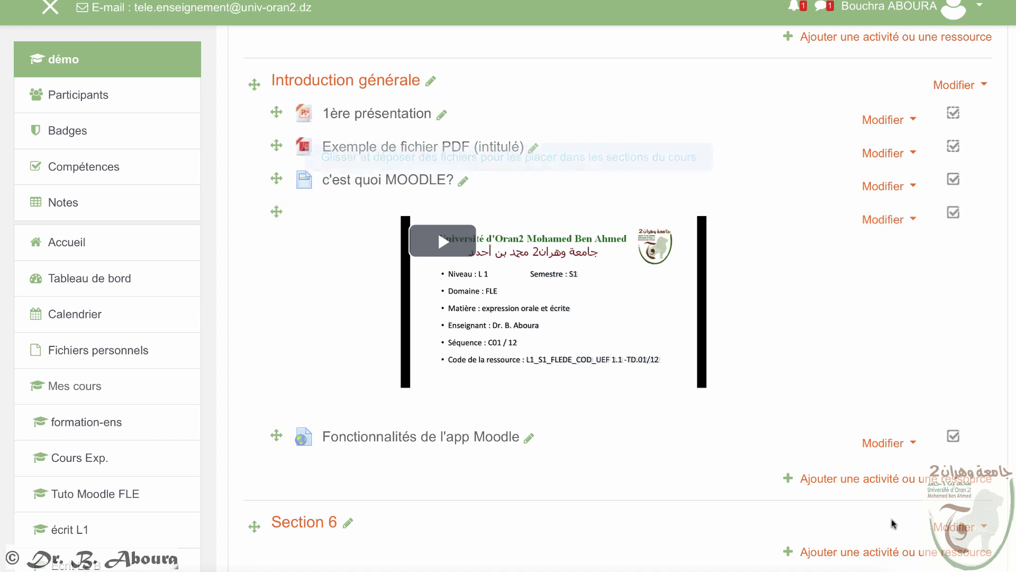
Step: Compare the Chat, Glossaire, Forum, Sondage and Test descriptions, then add a Forum to Introduction générale
click(853, 481)
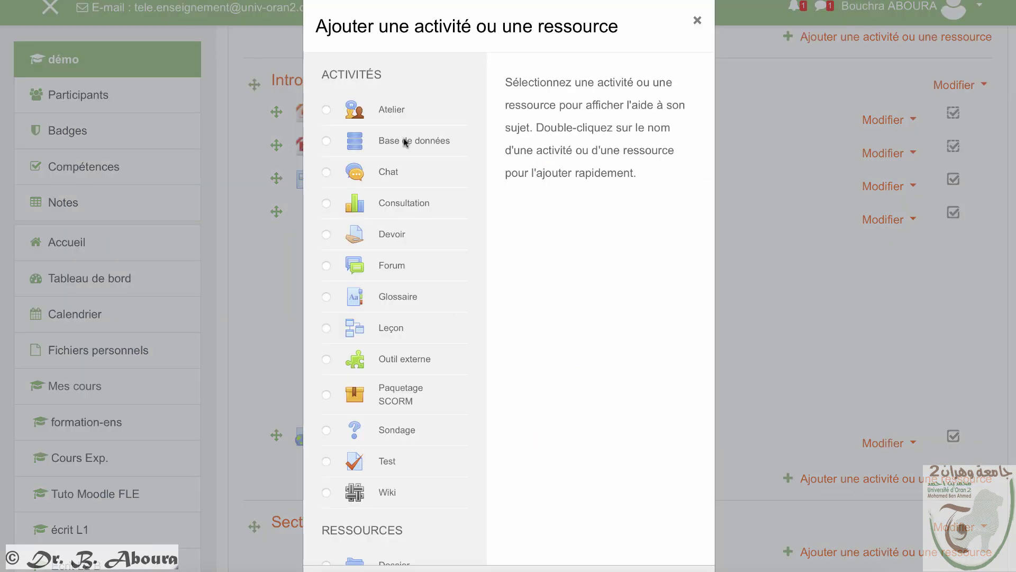
click(386, 172)
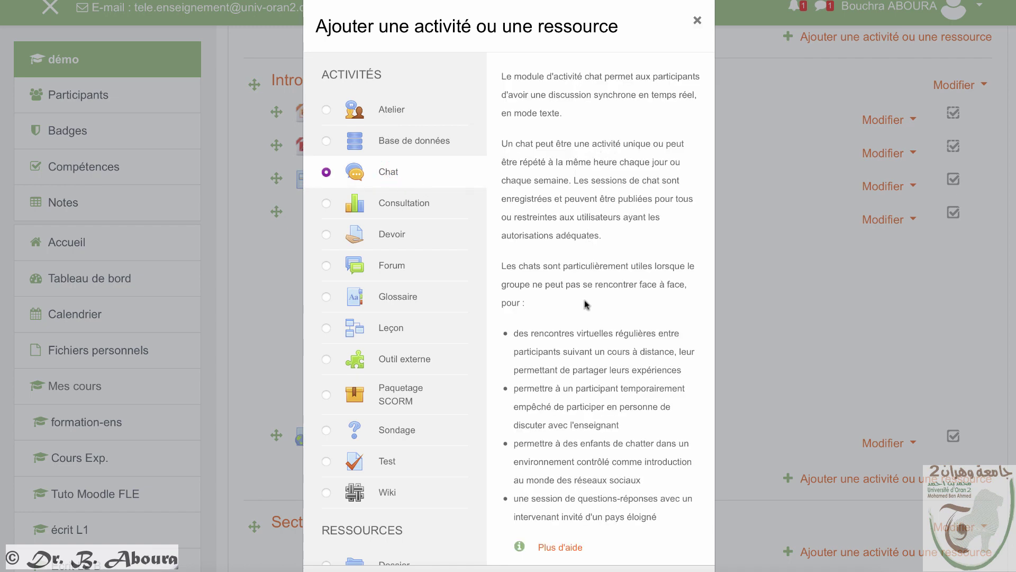
click(327, 297)
click(326, 267)
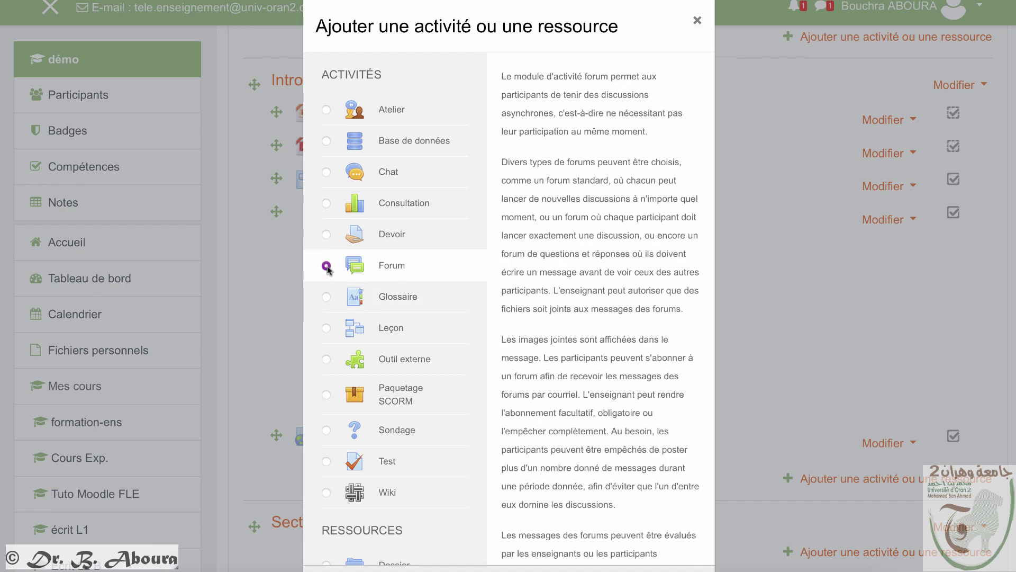
click(326, 430)
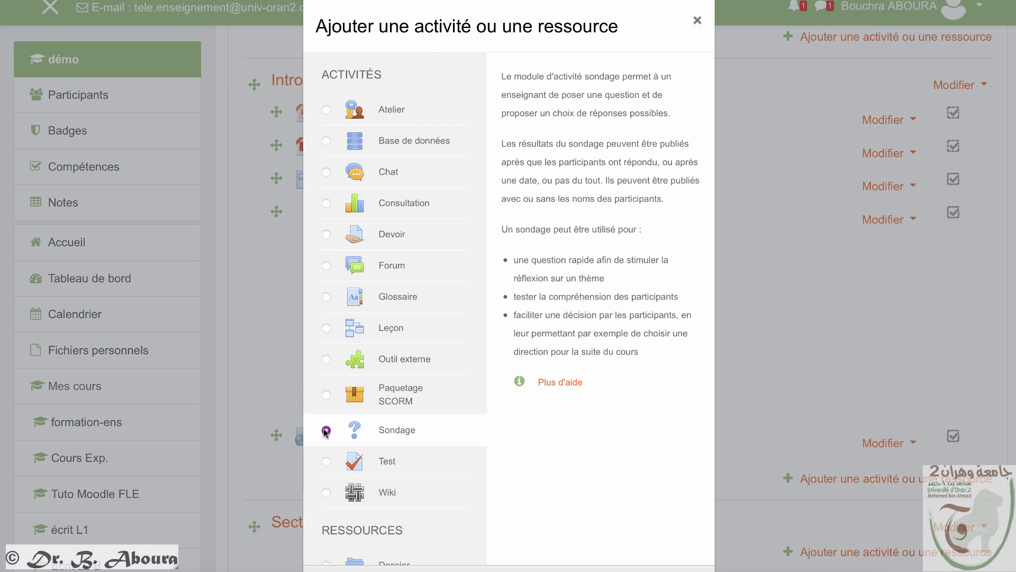
click(324, 462)
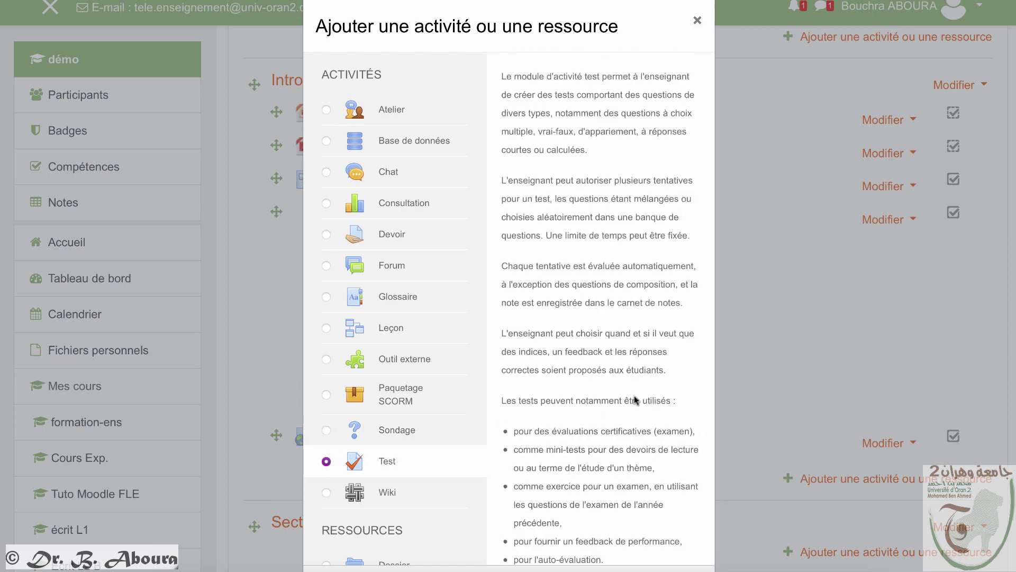
scroll(630, 392, down, 3)
scroll(745, 420, down, 1)
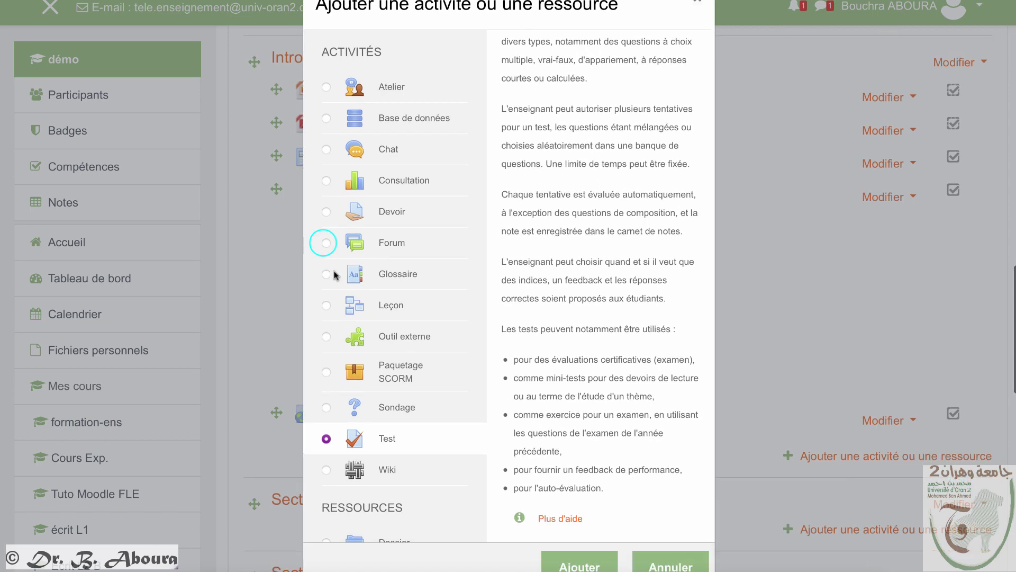
click(325, 244)
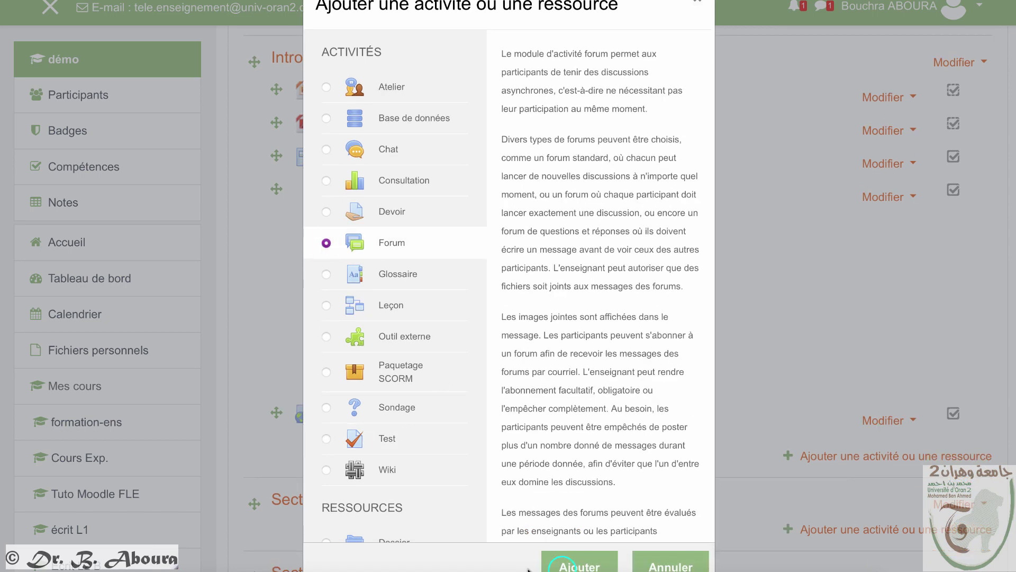
click(562, 565)
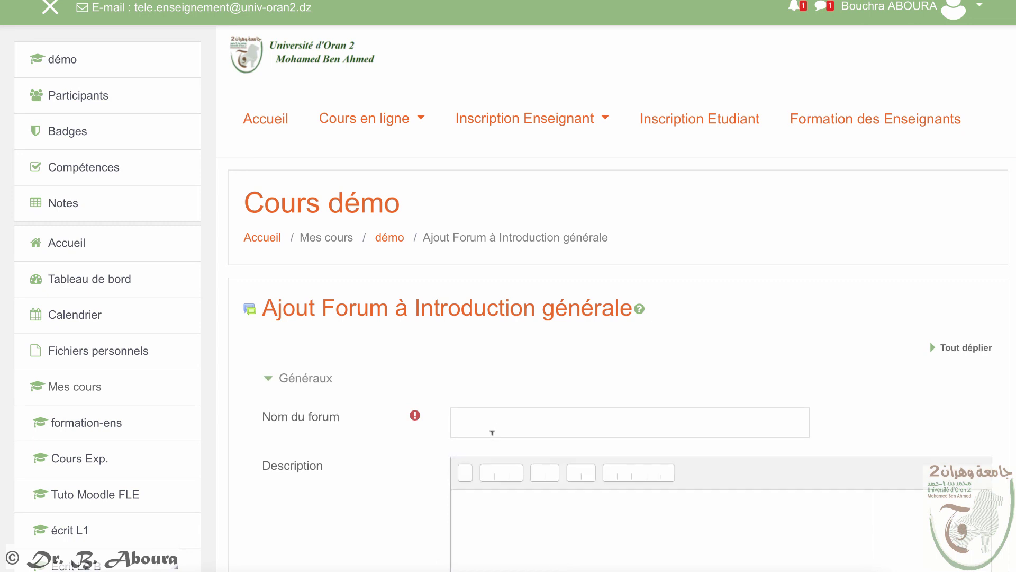
Step: Name the new forum 'Forum exemple'
scroll(492, 434, down, 1)
click(481, 374)
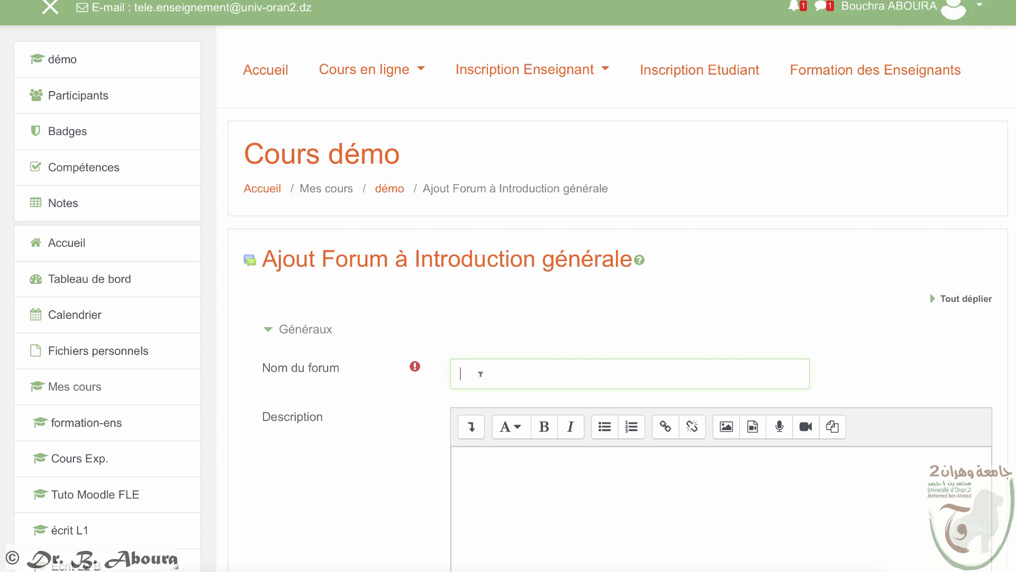
text(Forum exemple)
scroll(588, 521, down, 8)
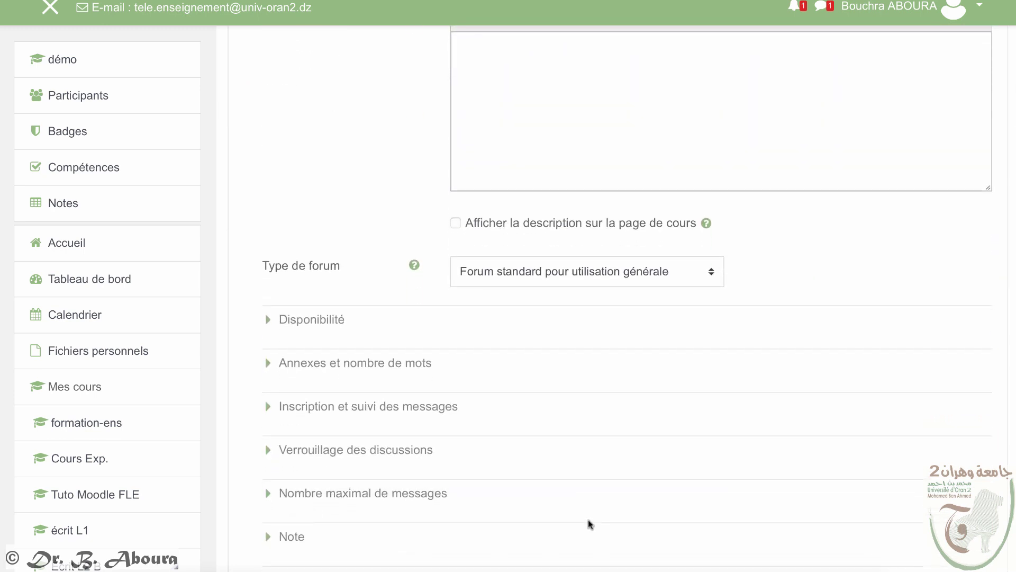
scroll(590, 523, up, 1)
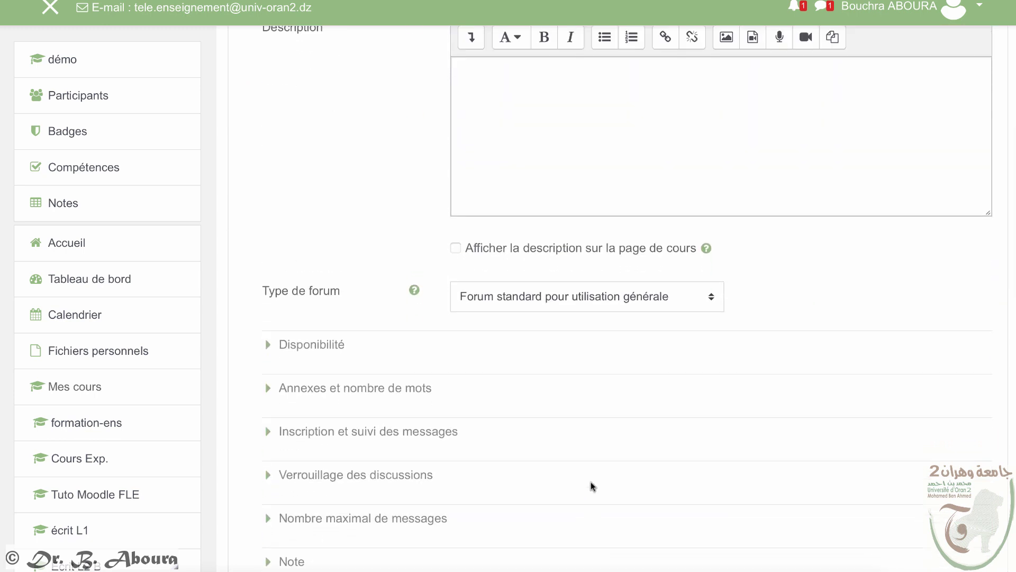
Step: Keep the standard general-use forum type after checking its help, and expand Disponibilité
click(659, 300)
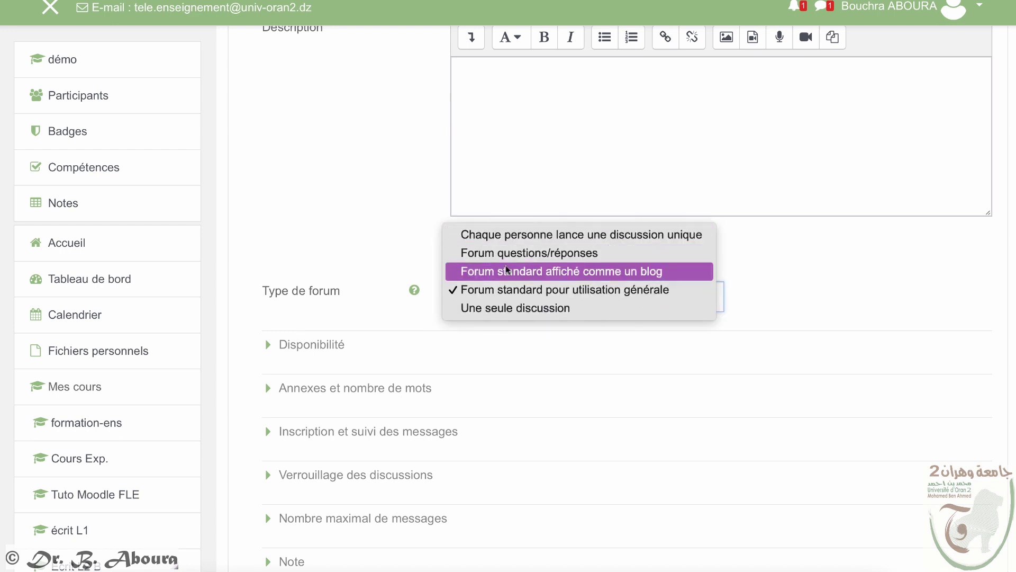
click(413, 290)
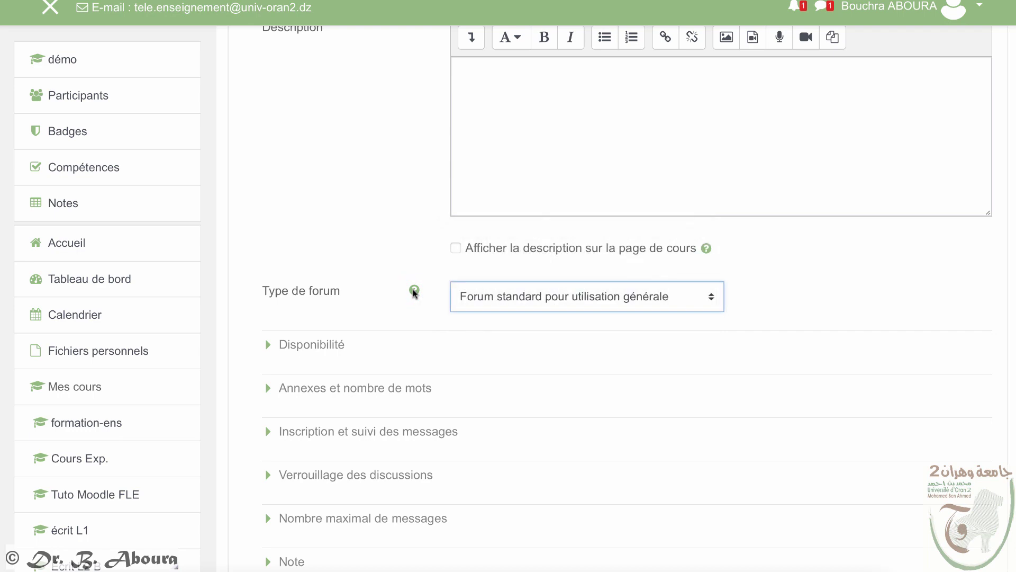
click(413, 290)
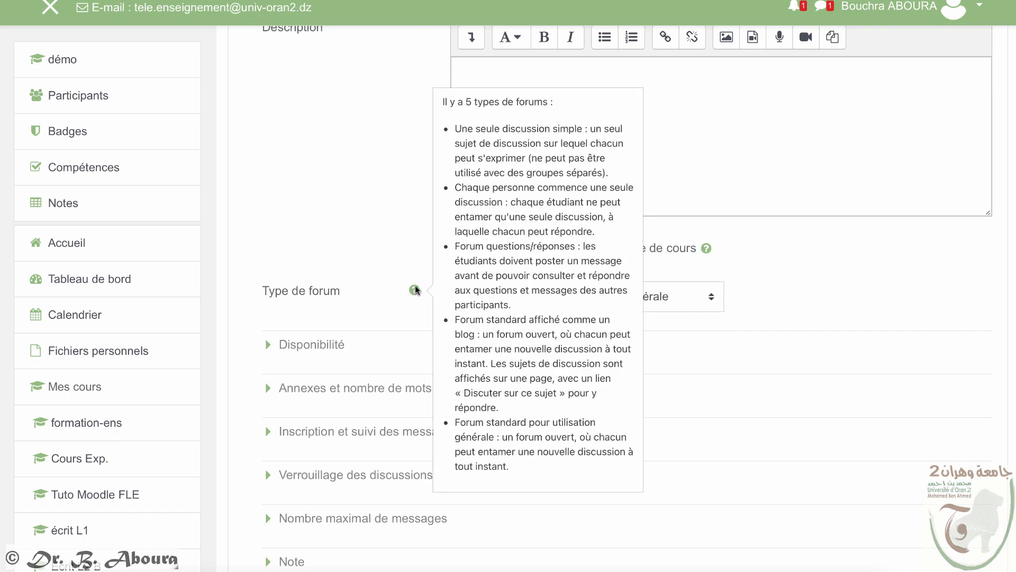
scroll(723, 252, down, 3)
click(722, 251)
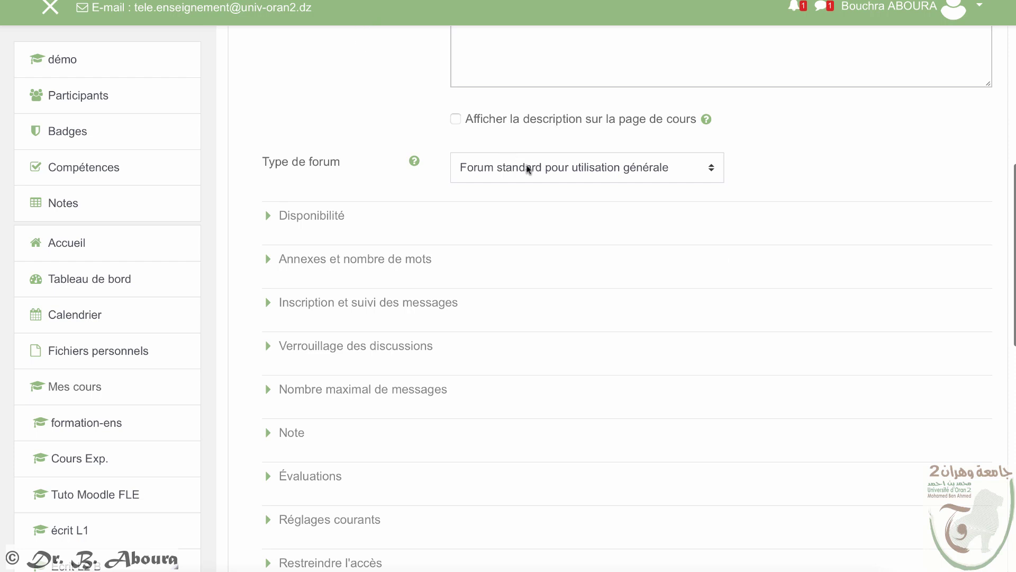
click(268, 215)
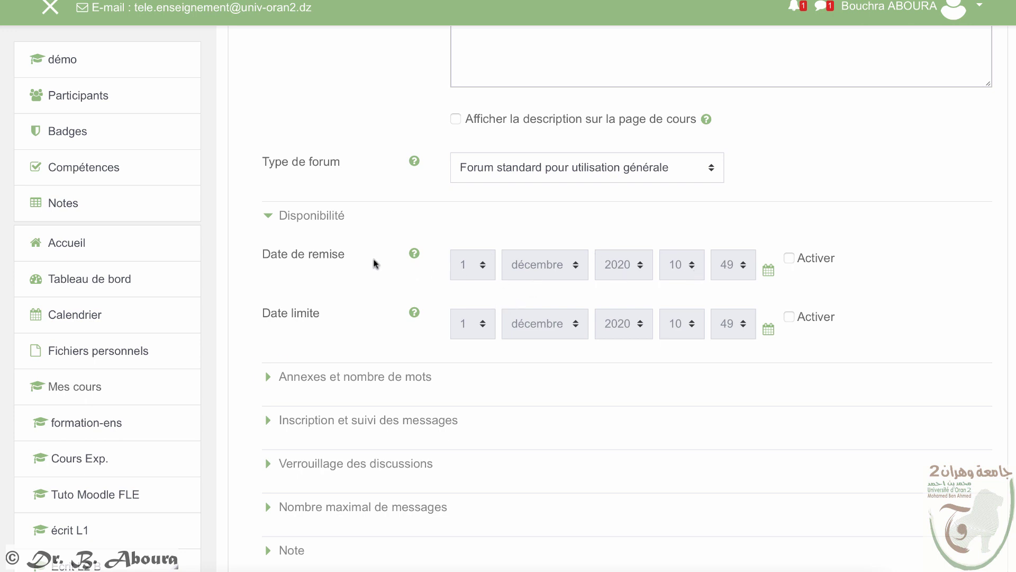
Step: Set automatic completion on viewing, posting and replies, then save Forum exemple and return
scroll(270, 367, down, 3)
click(270, 376)
scroll(271, 372, down, 4)
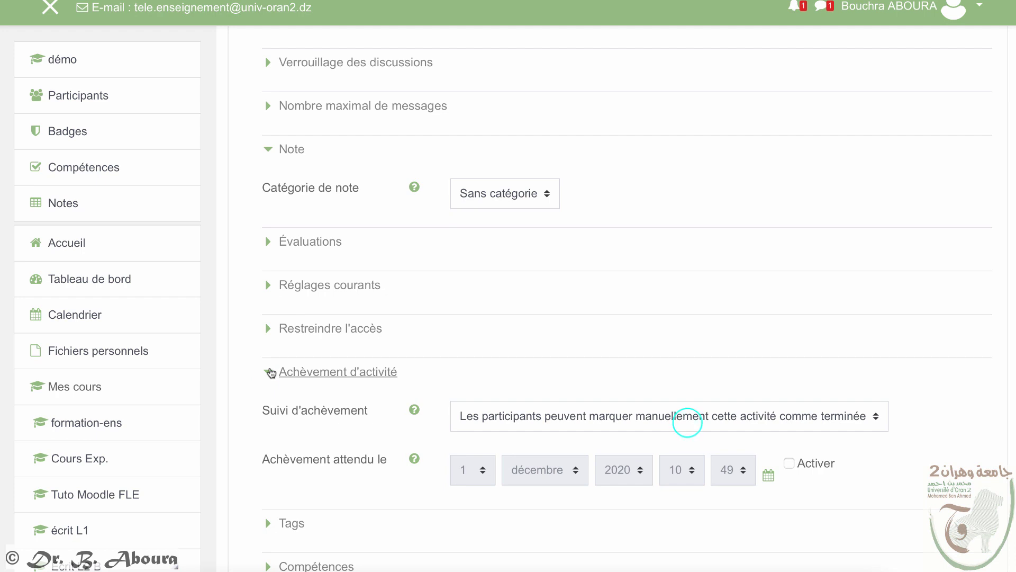
click(687, 421)
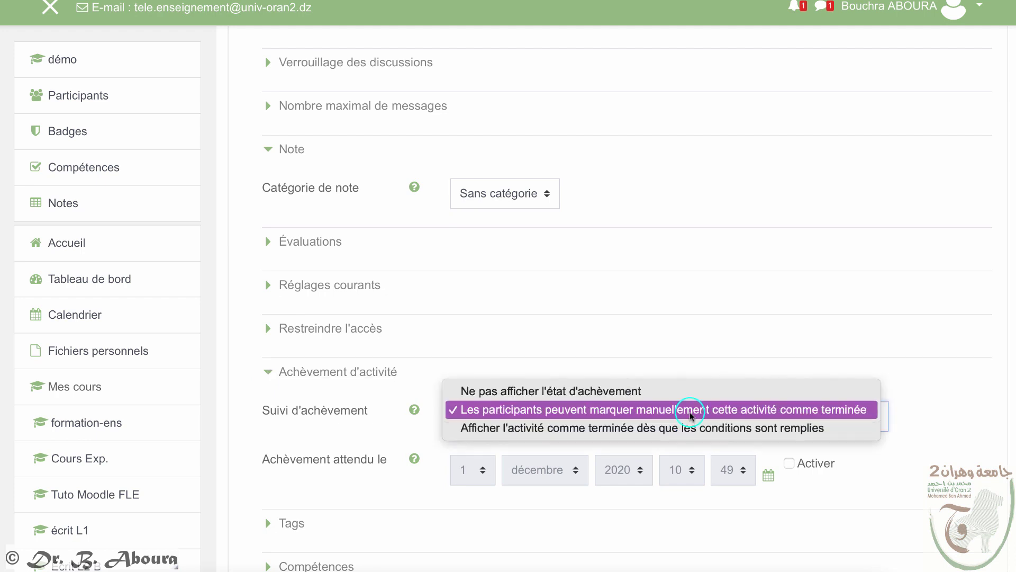
click(689, 429)
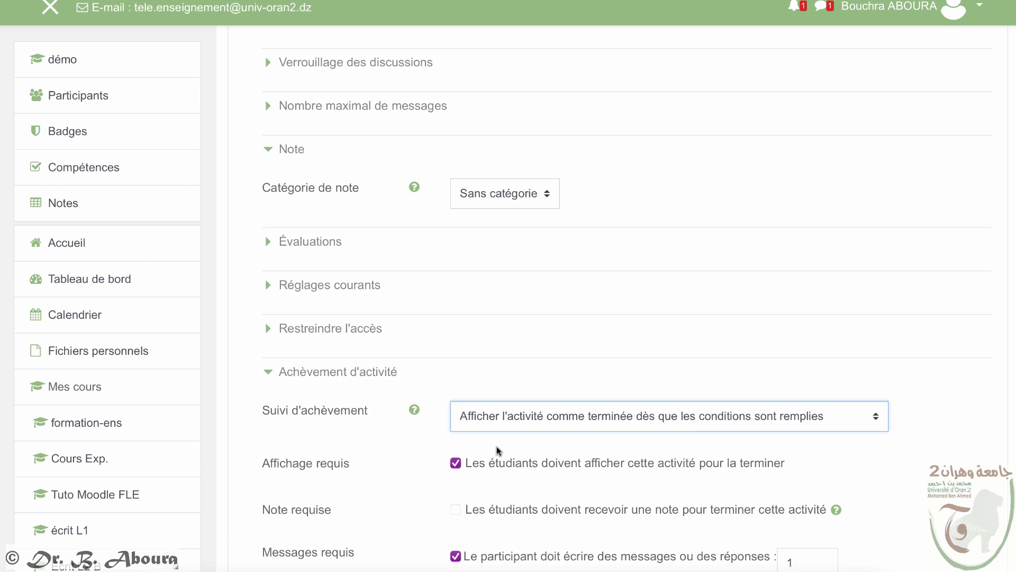
scroll(504, 483, down, 3)
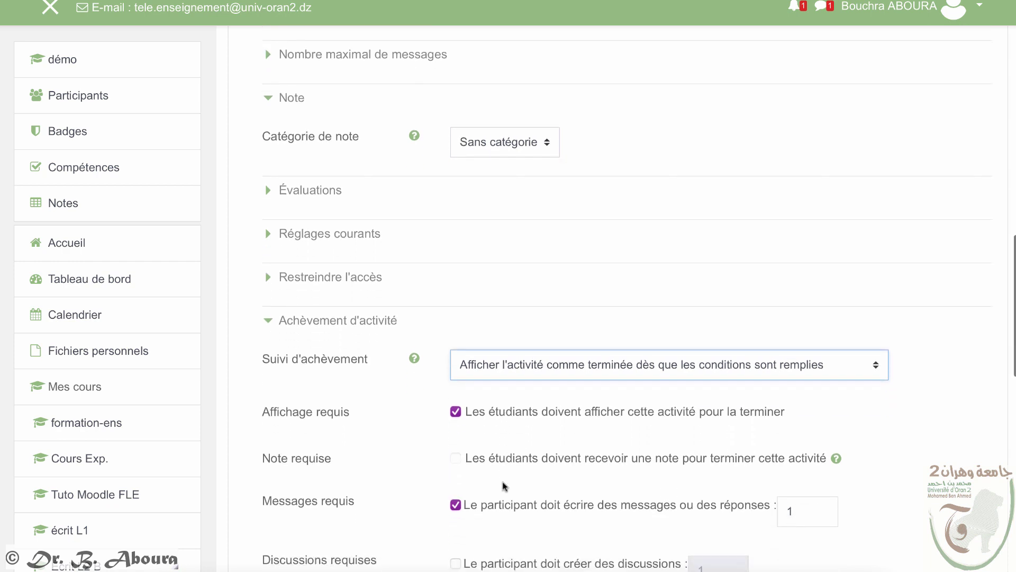
scroll(504, 486, down, 3)
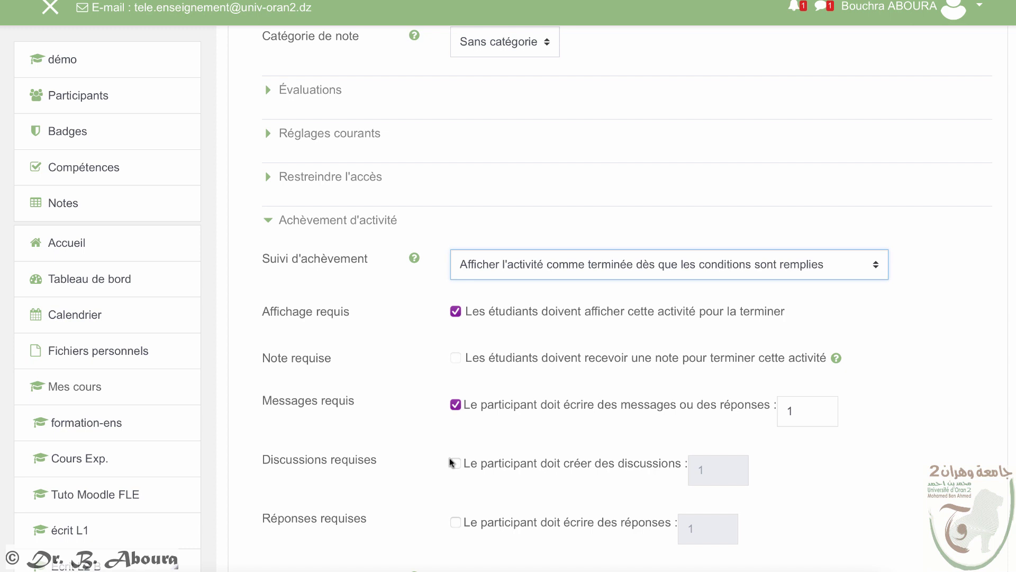
click(456, 521)
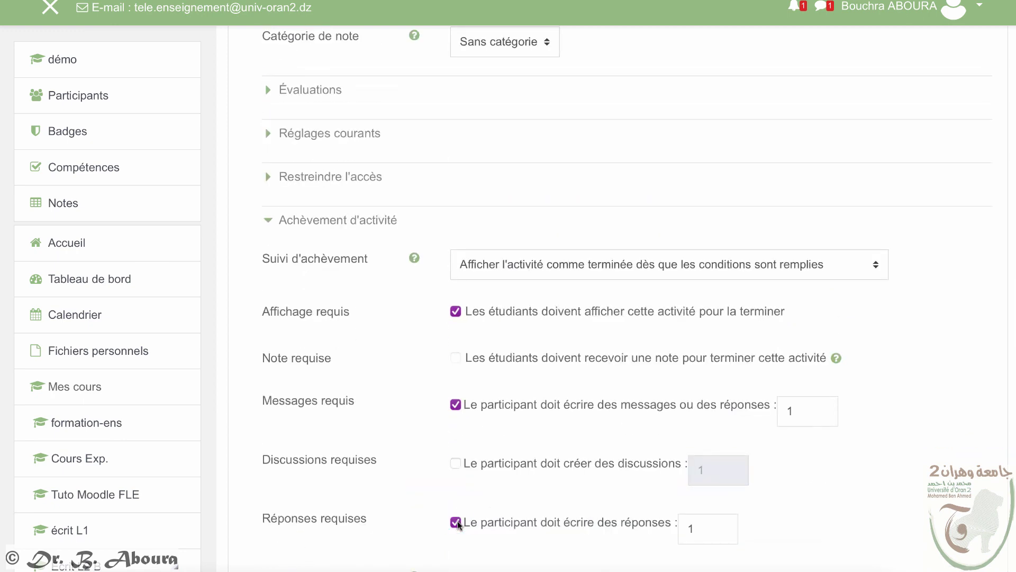
scroll(455, 522, down, 10)
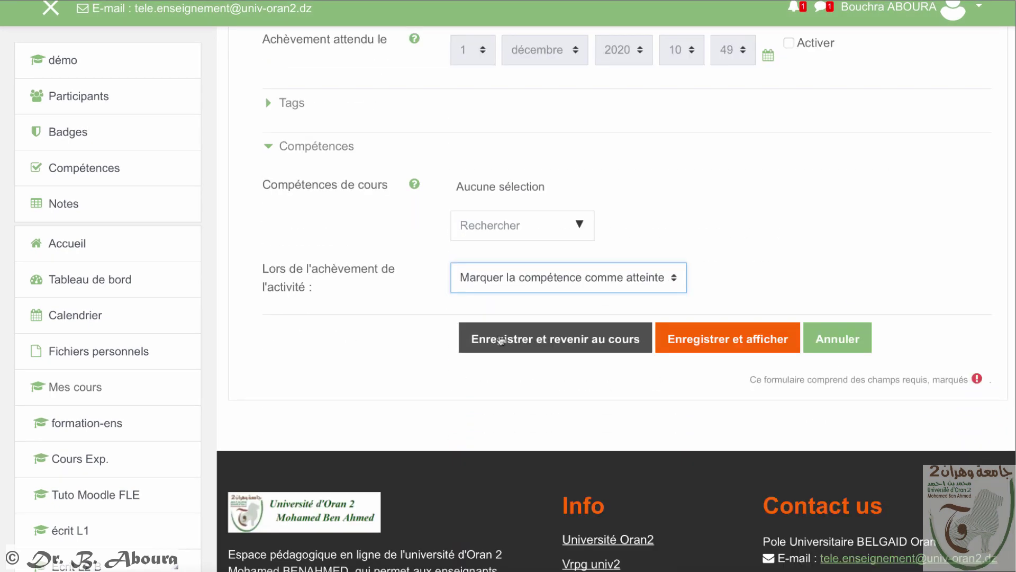
click(500, 339)
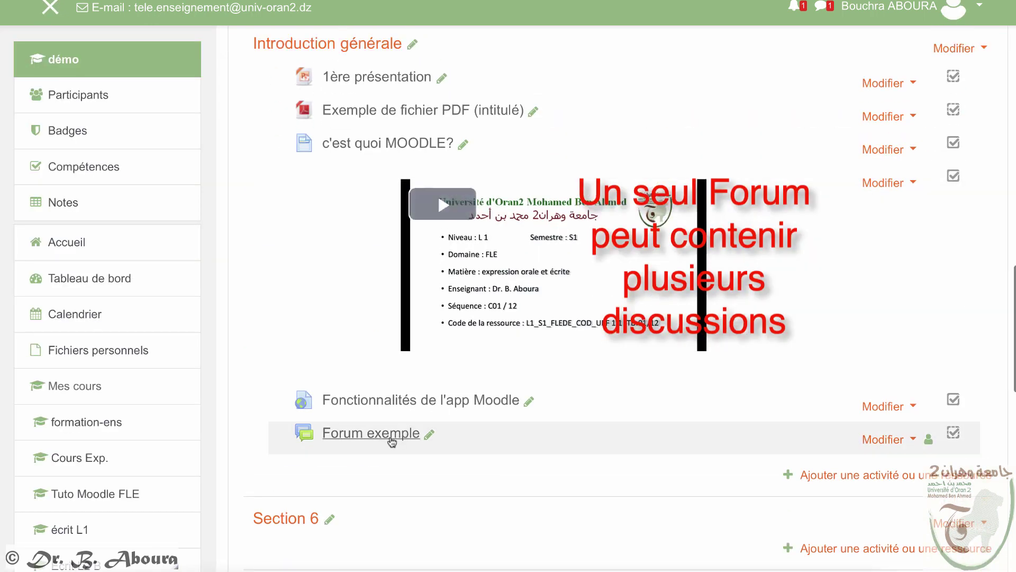
Step: In Forum exemple, start a discussion titled 'L'enseignement en ligne durant la pandémie liée au Covid-19'
click(390, 437)
click(327, 365)
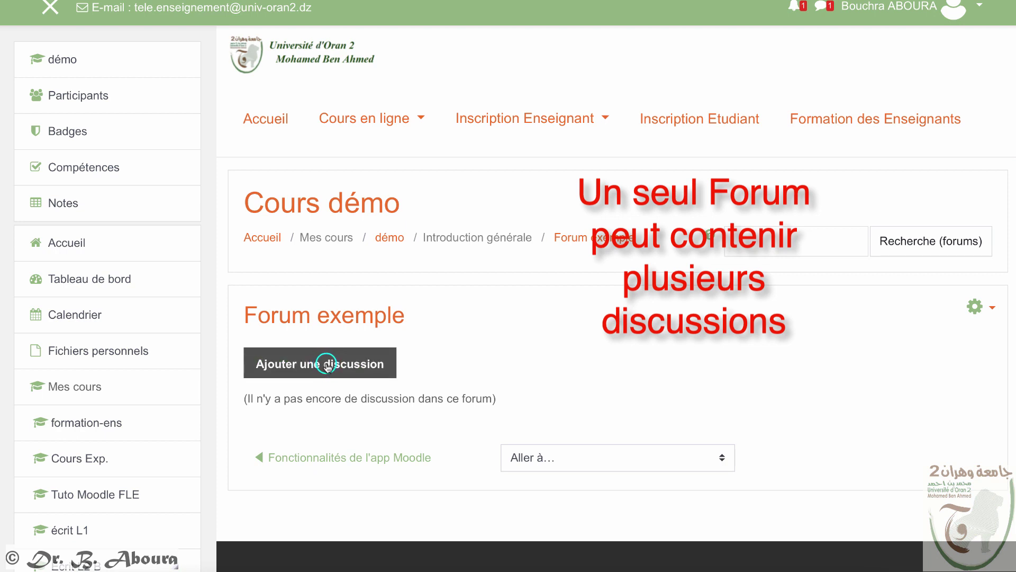
click(556, 408)
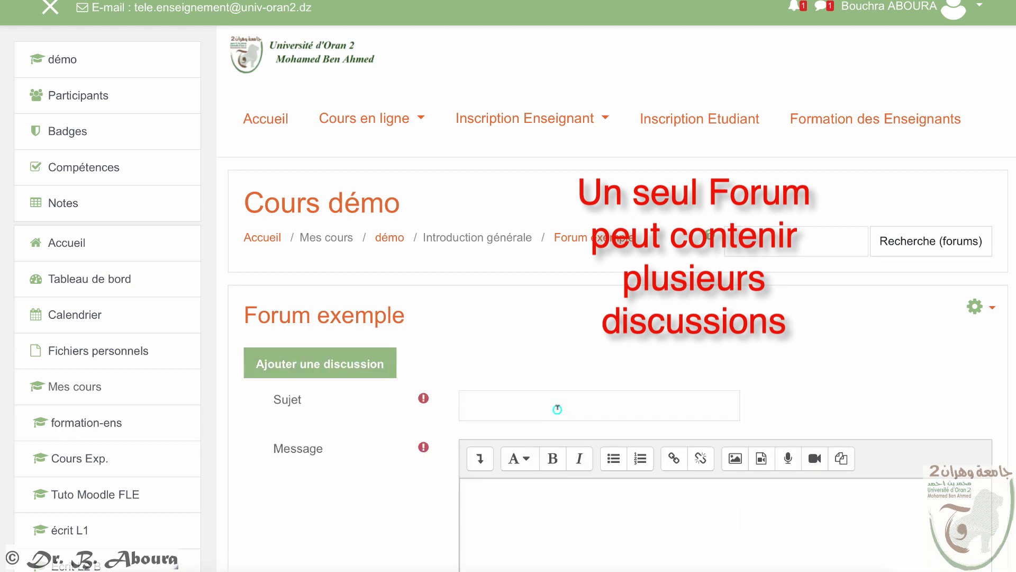
text(L'enseignement  en lign)
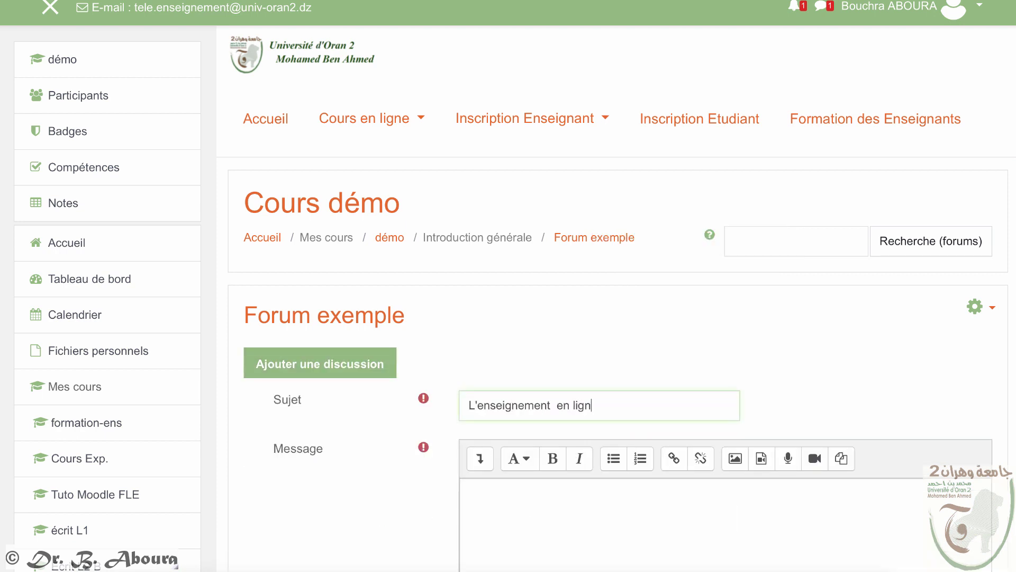
text(e durant la pandémie liée au Covid-19)
Step: Paste the prepared two-paragraph message and post the discussion
scroll(524, 456, down, 2)
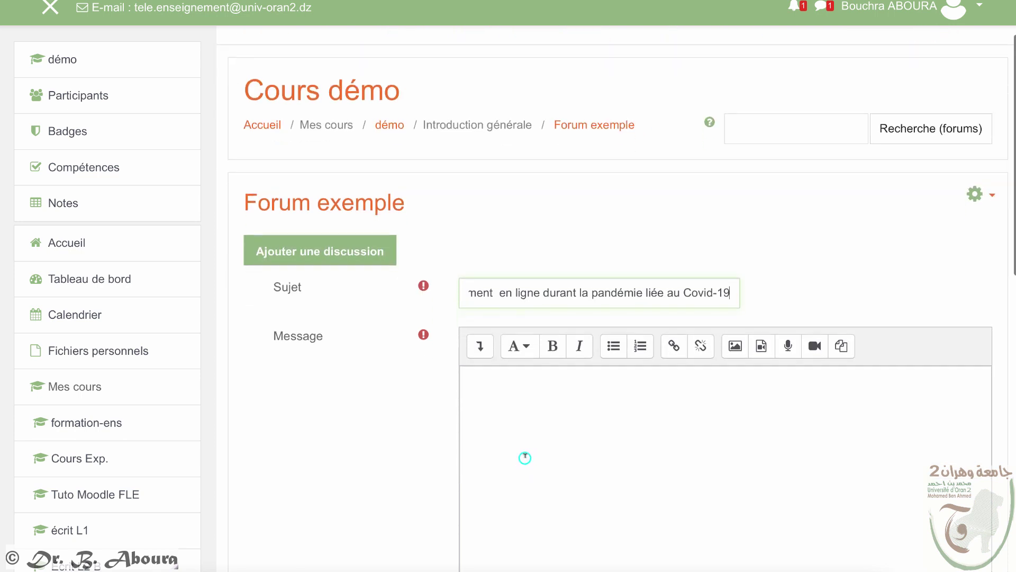
click(525, 455)
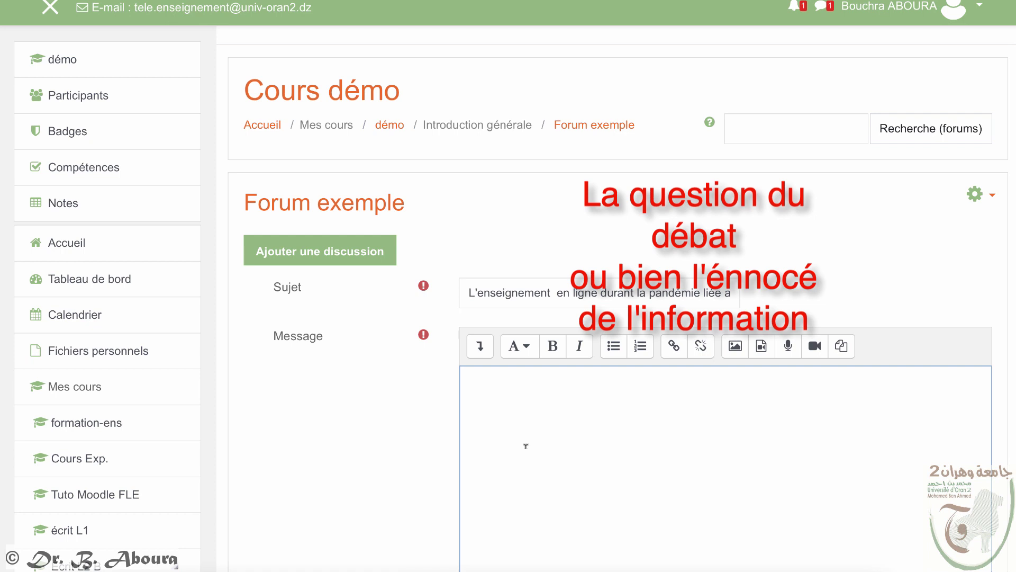
text(La fermeture prolongée des établissements universitaires en raison de la crise de COVID-19 aura engendré plusieurs questions sur la nécessité d'un enseignement en ligne. Ce forum est dédié á un débat sur le sujet. La participation au débat sera évaluée!)
scroll(701, 291, down, 3)
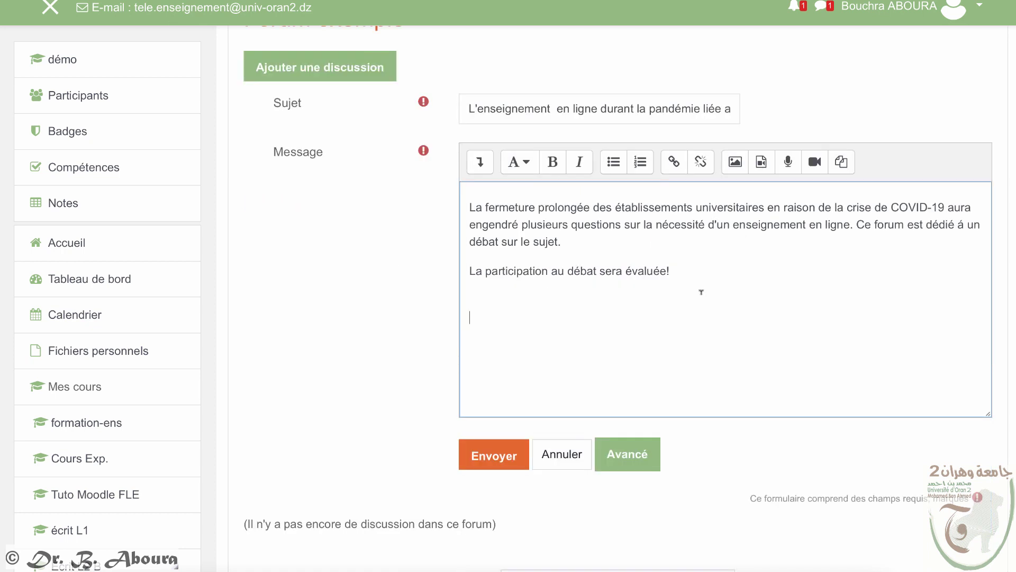
click(486, 459)
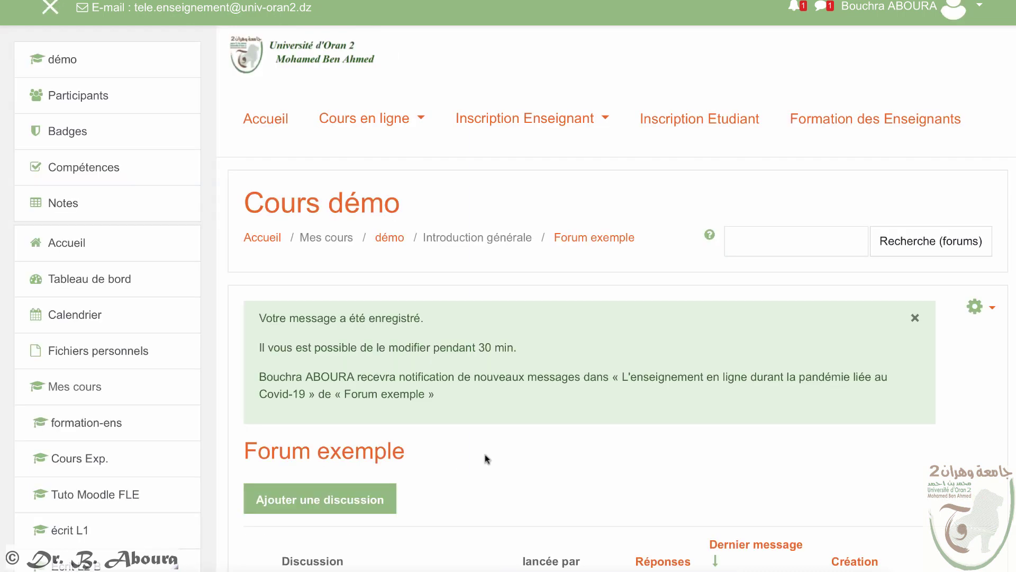
Step: Review the posted Covid-19 discussion, then open the forum's administration gear menu
scroll(487, 458, down, 4)
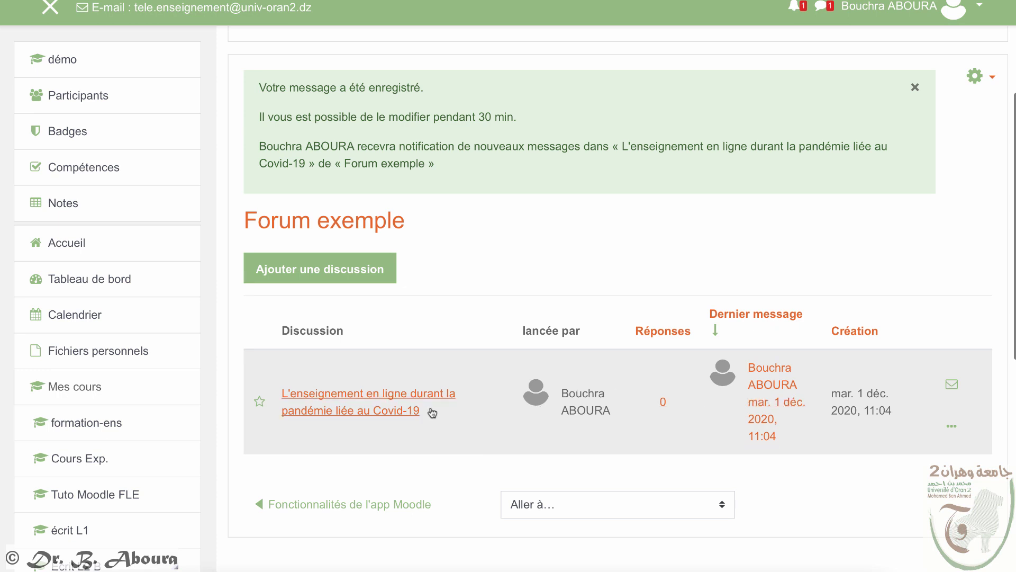
click(392, 408)
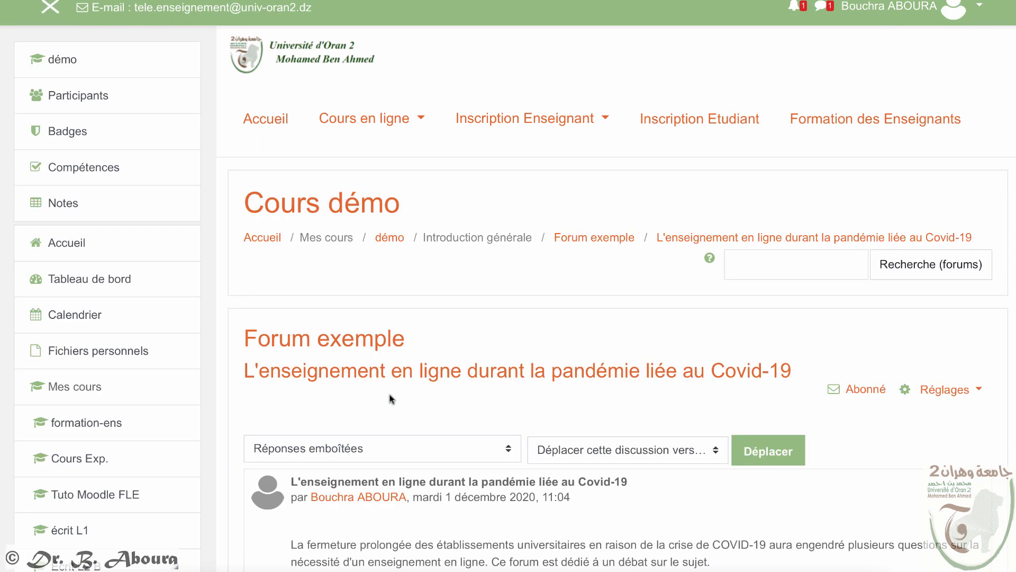
scroll(670, 408, down, 5)
scroll(669, 407, down, 1)
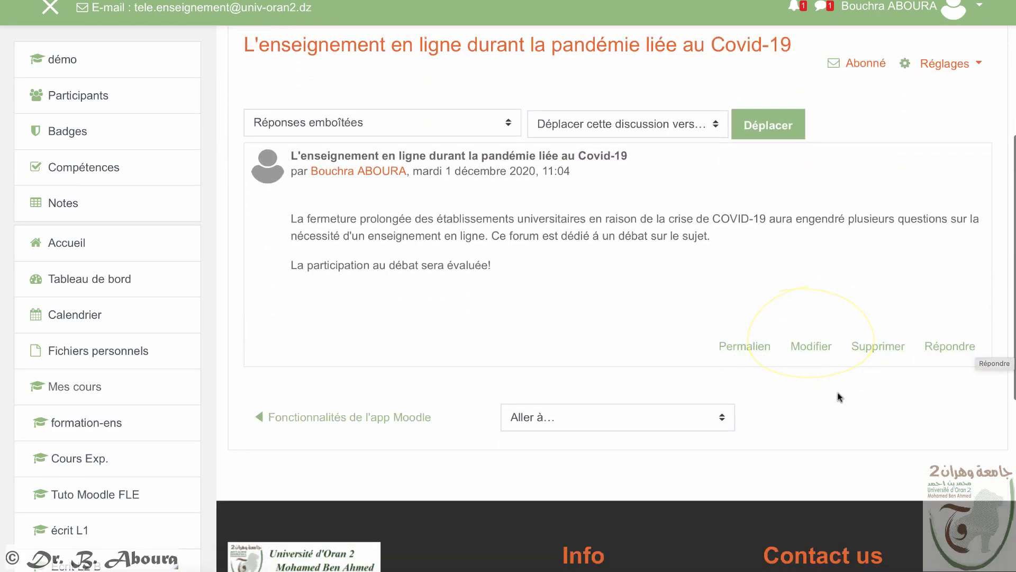
scroll(821, 399, up, 2)
scroll(819, 402, up, 2)
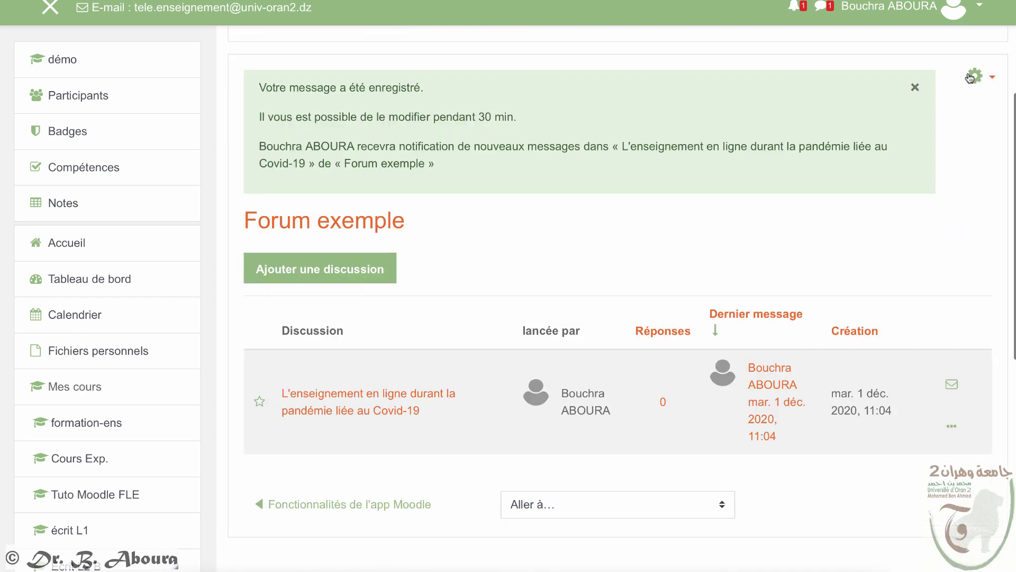
click(980, 77)
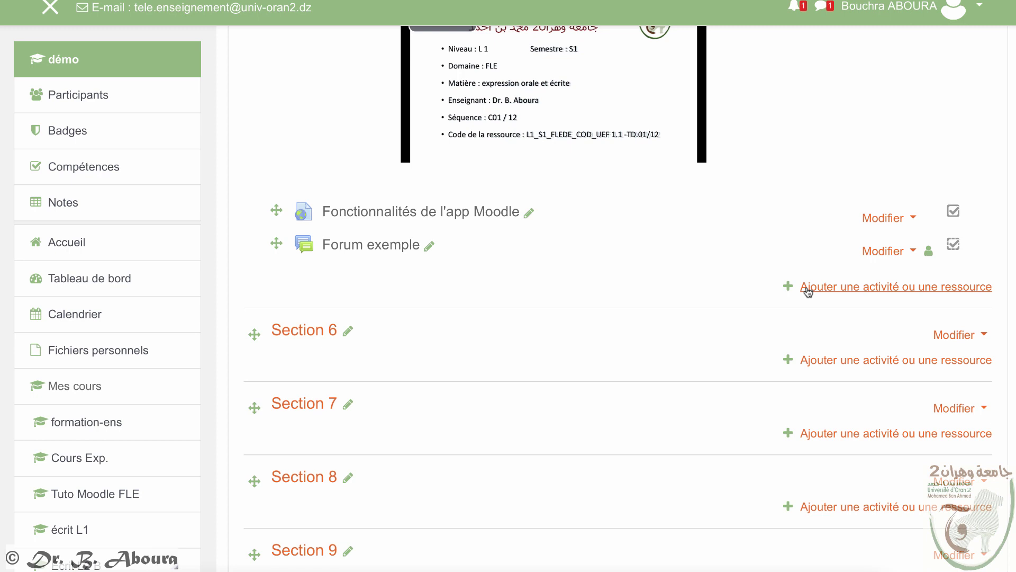
Step: Choose Devoir in the activity chooser to add an assignment to Introduction générale
click(810, 288)
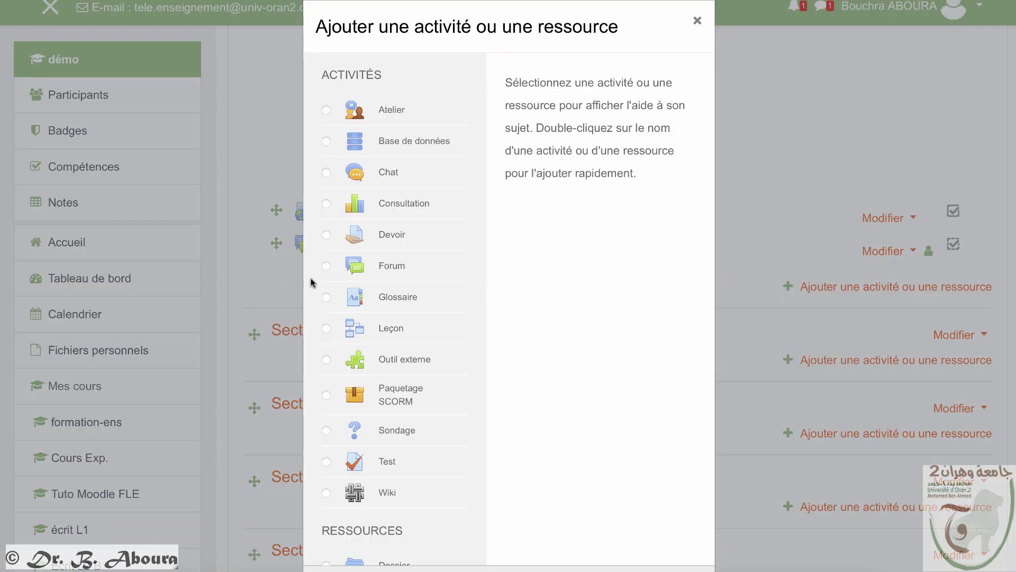
click(326, 236)
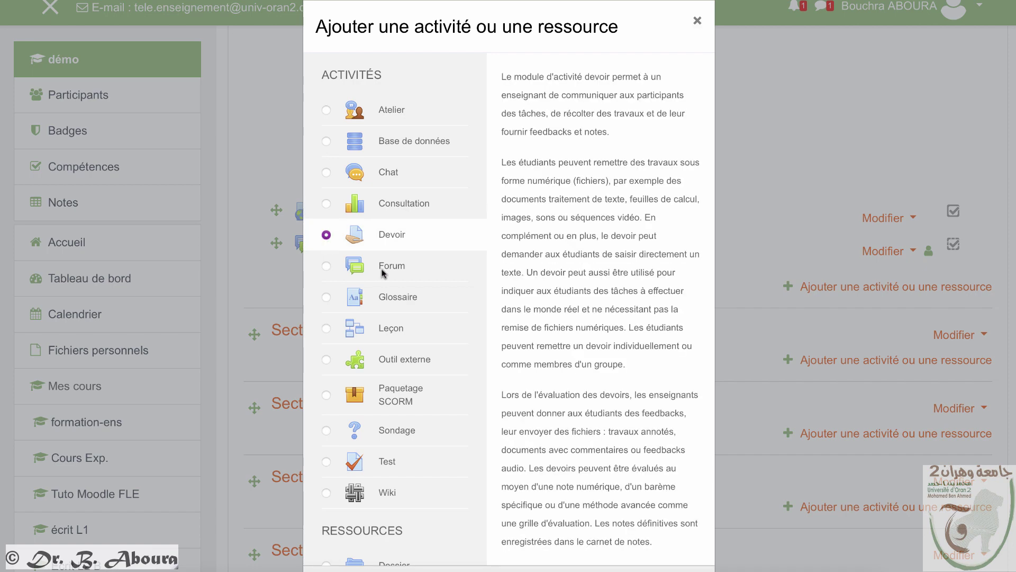
scroll(529, 423, down, 1)
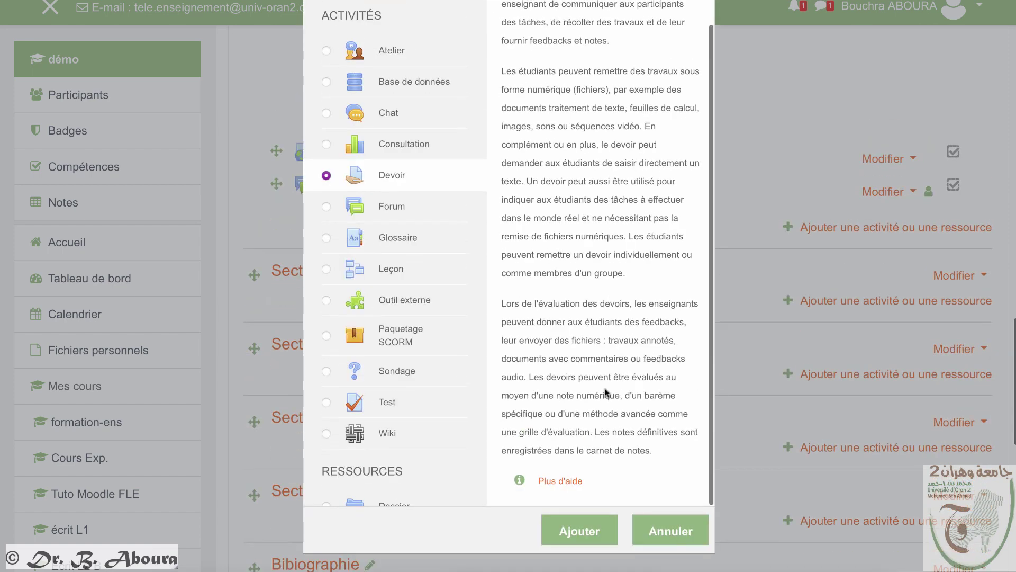
click(585, 531)
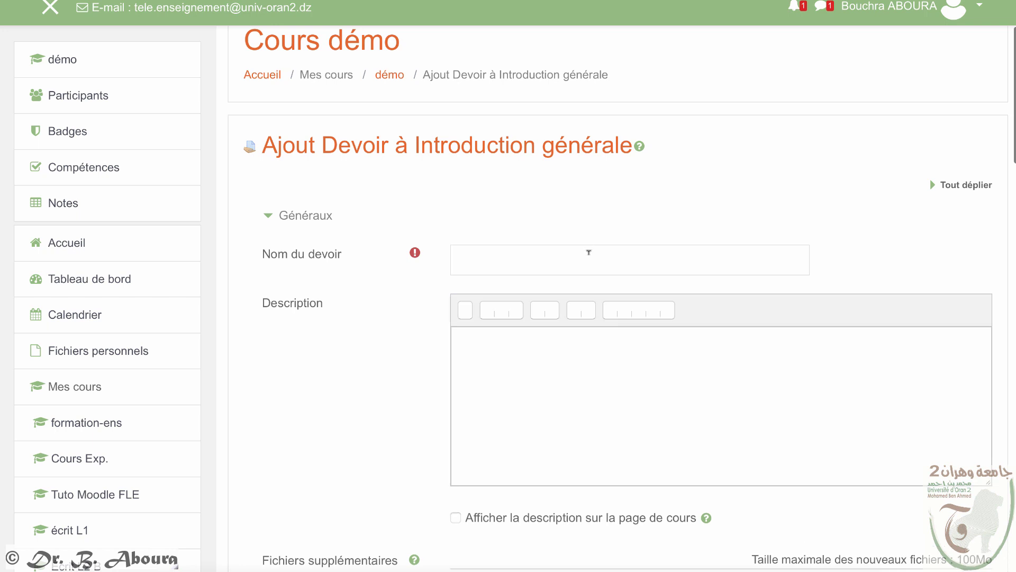
Step: Name the assignment 'Devoir n°1: Facture Pro-forma' and describe the pro-forma invoice task, submitted as Excel
click(517, 249)
text(Devoir n°1)
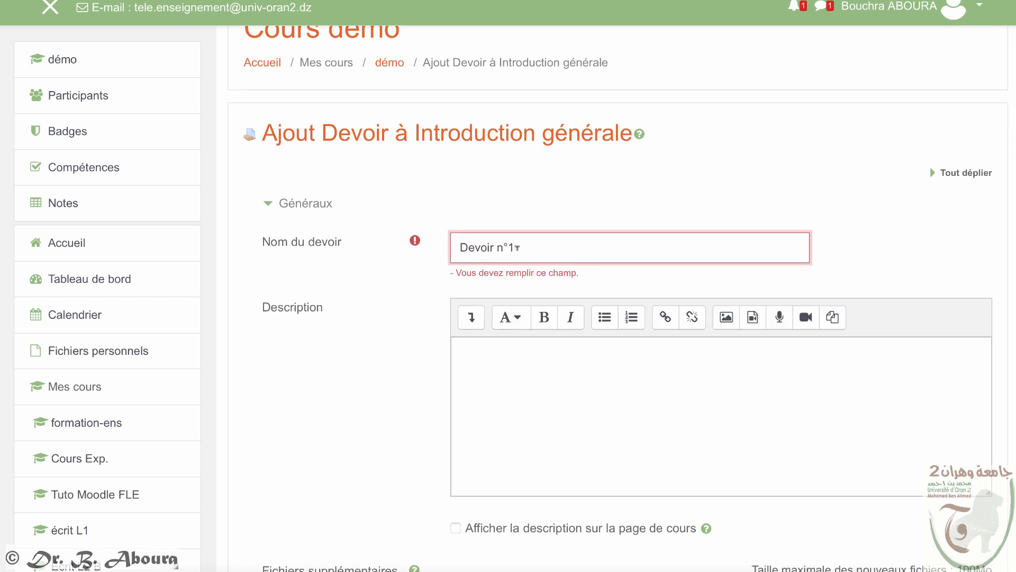
text(: Facture Pro-forma)
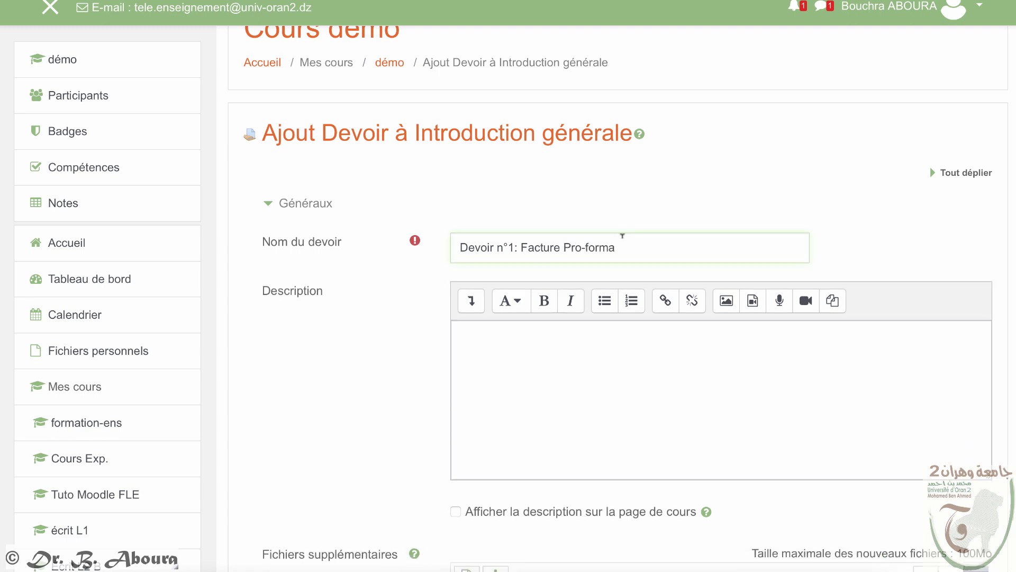
click(548, 340)
text(Rédiger une facture proforma pour un produit)
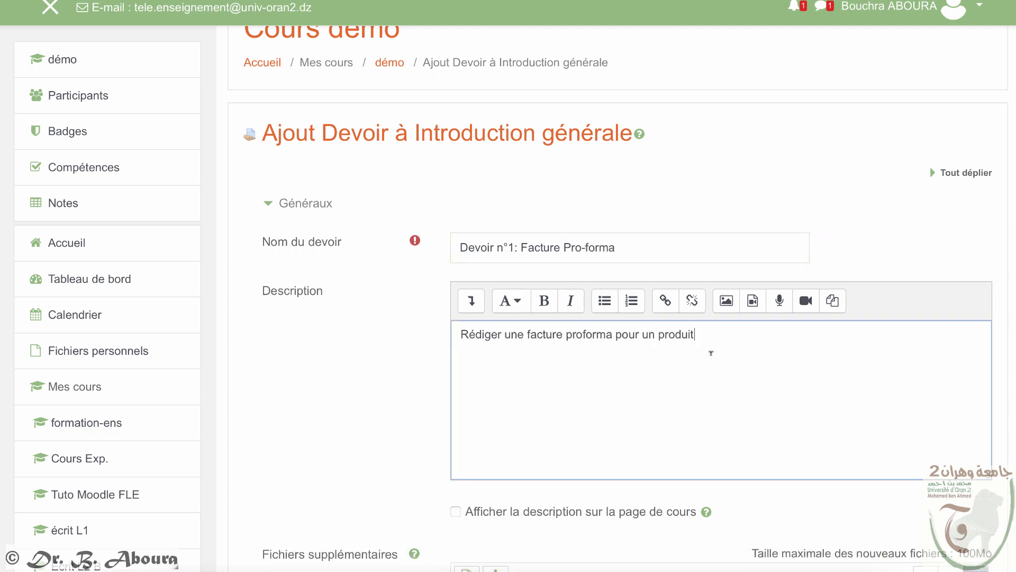
click(713, 332)
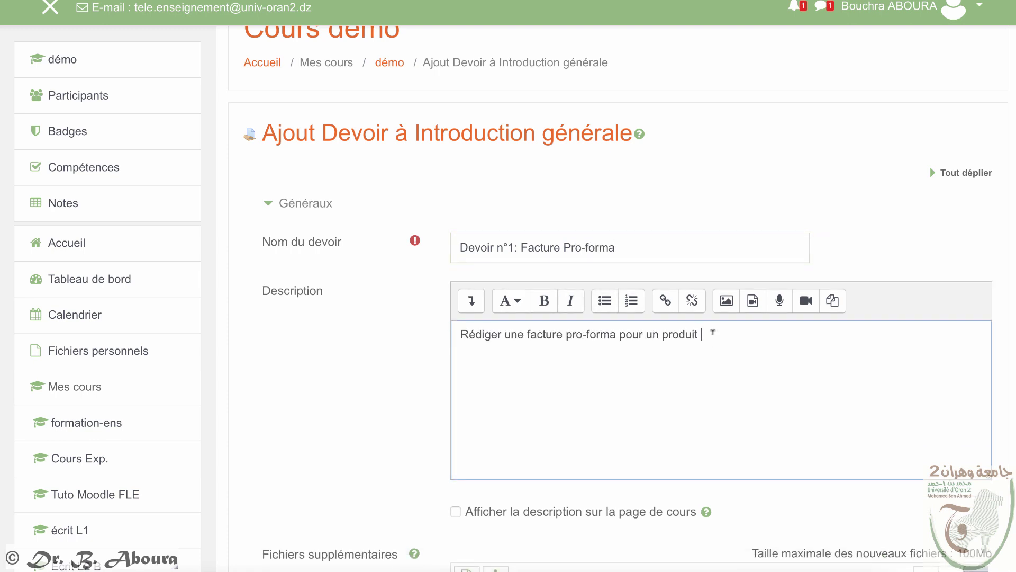
text(....... (liens sur le site ))
key(Return)
text(Veuillez remettre les devoirs en fichier )
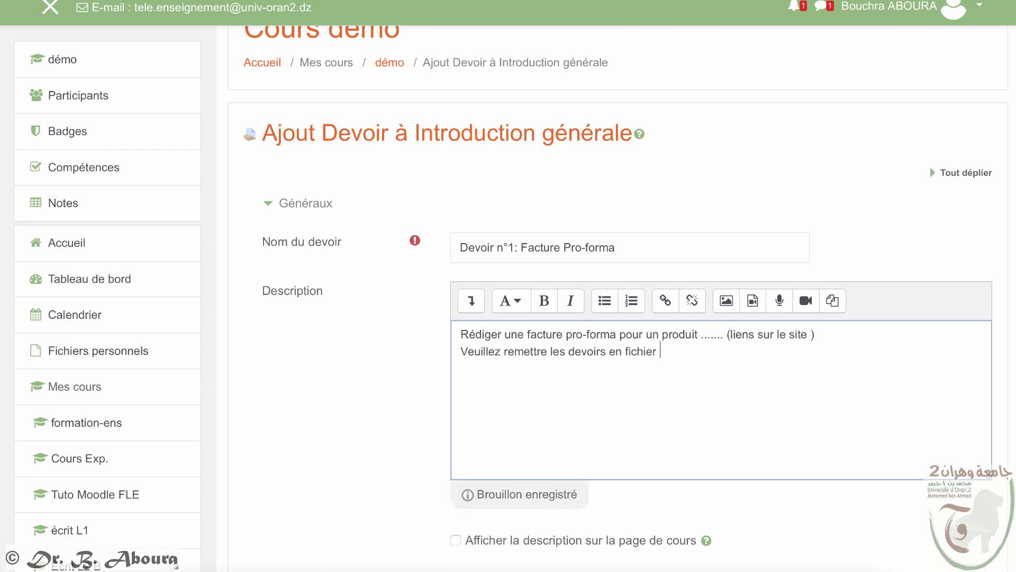
text(Excel sur cet espace!)
key(Return)
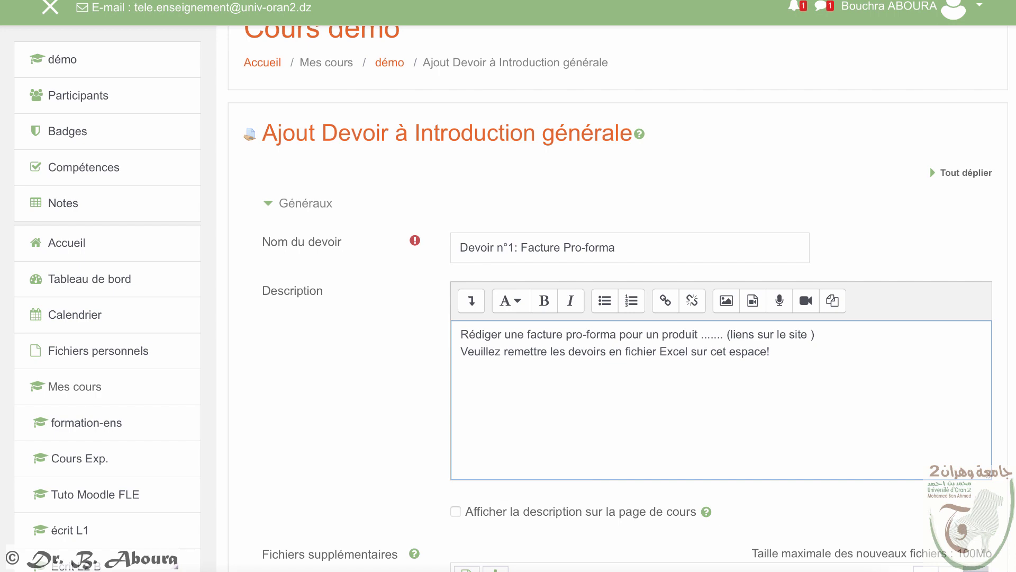
scroll(713, 339, down, 5)
Step: Enable the assignment's cut-off date and set its month to février
scroll(709, 340, down, 3)
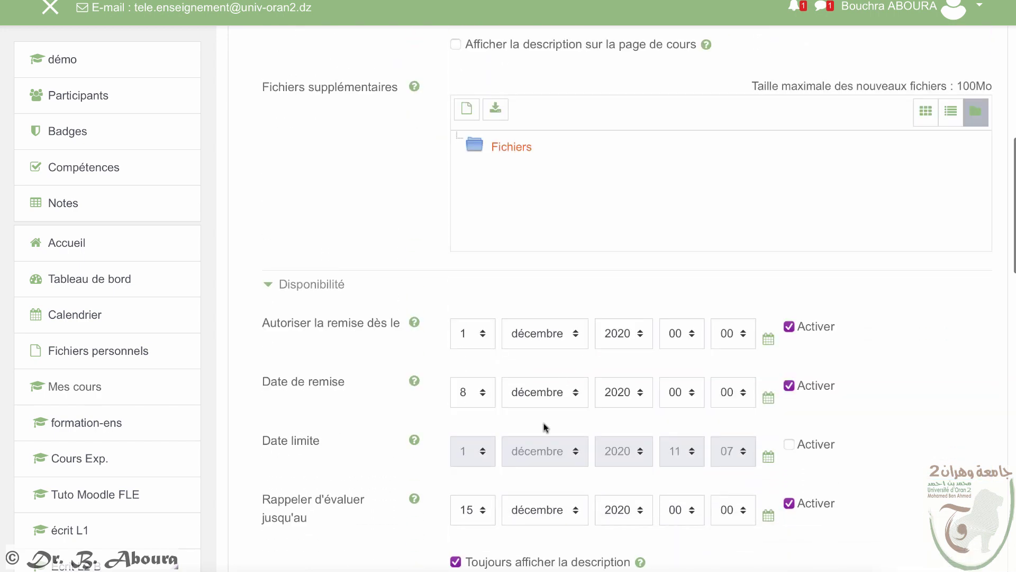
scroll(544, 430, down, 1)
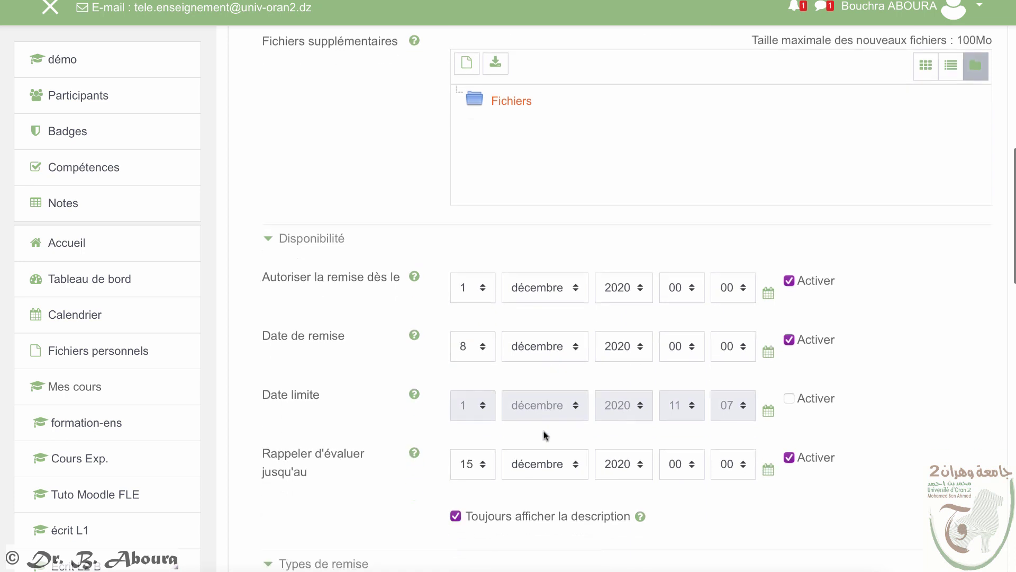
click(791, 393)
click(545, 397)
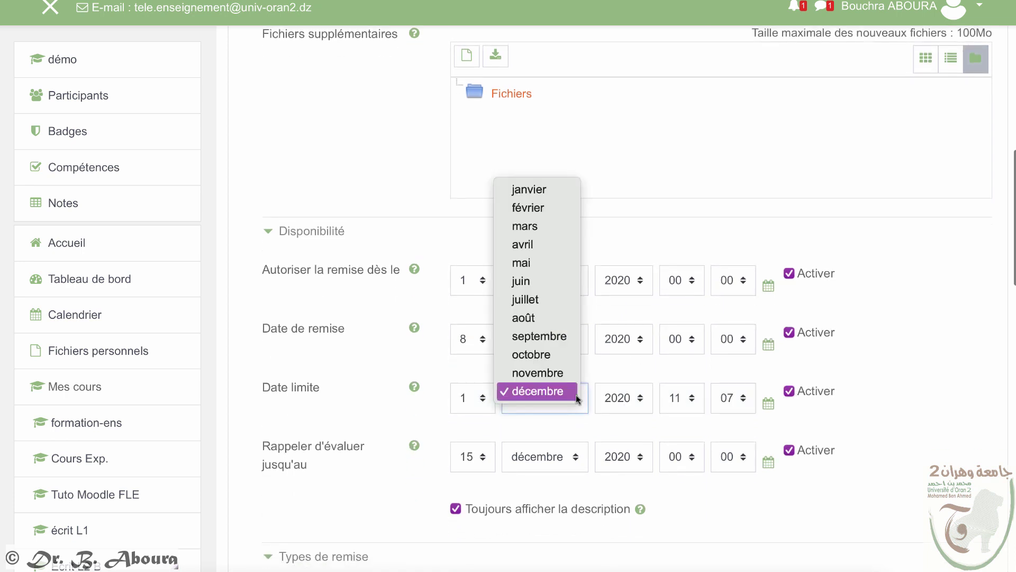
click(519, 208)
scroll(433, 395, up, 1)
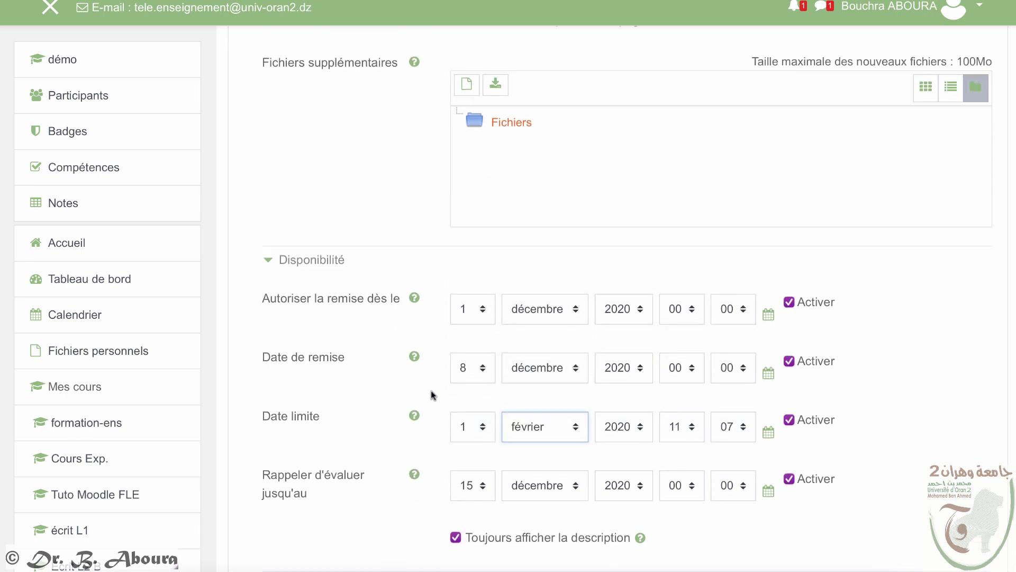
scroll(548, 407, down, 7)
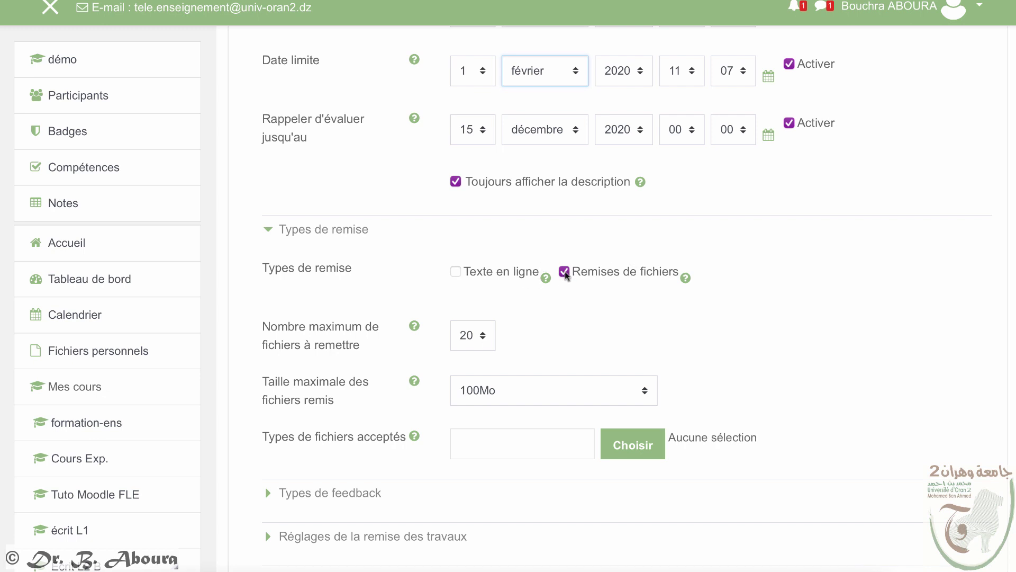
Step: Limit accepted file types to spreadsheet files (.csv, .gsheet, .ods, .ots, .xls, .xlsx, .xlsm)
scroll(551, 344, down, 1)
click(631, 396)
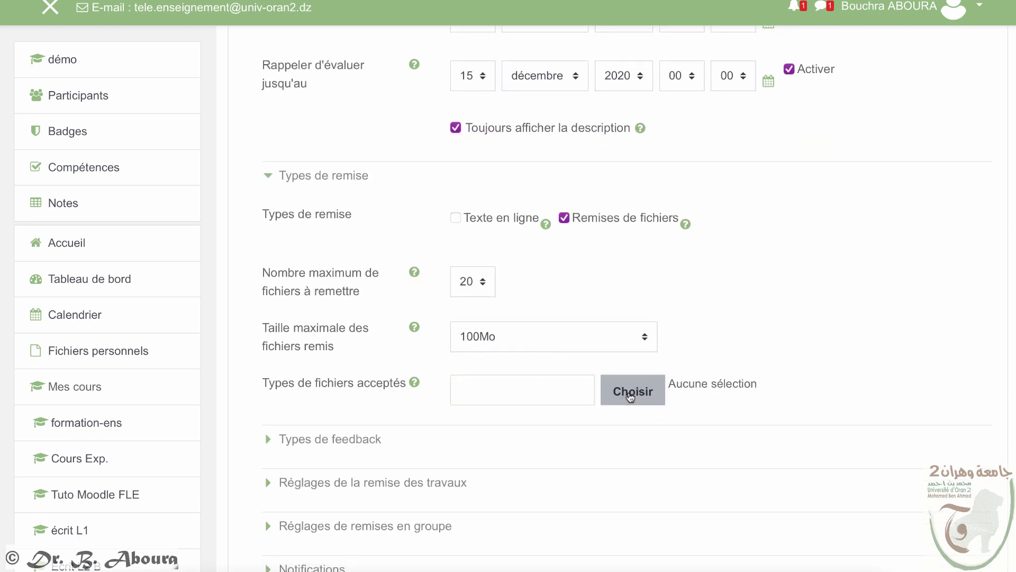
scroll(444, 363, down, 4)
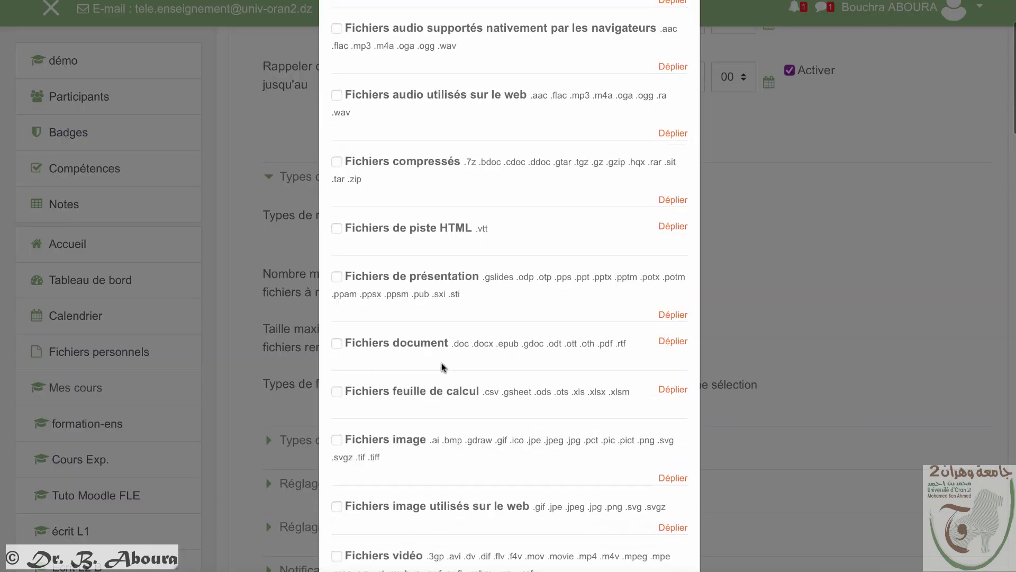
click(434, 371)
scroll(615, 426, down, 15)
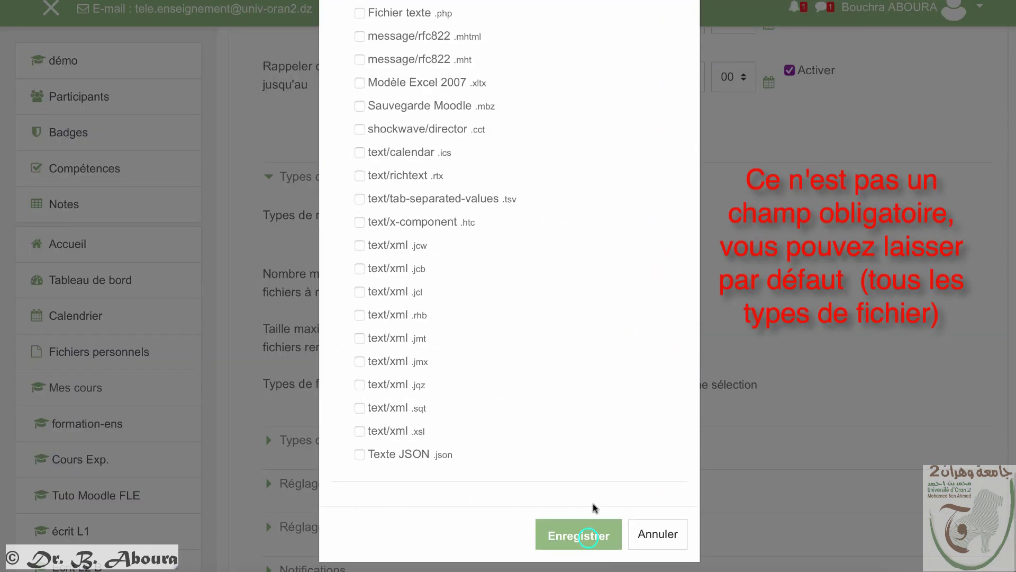
click(588, 538)
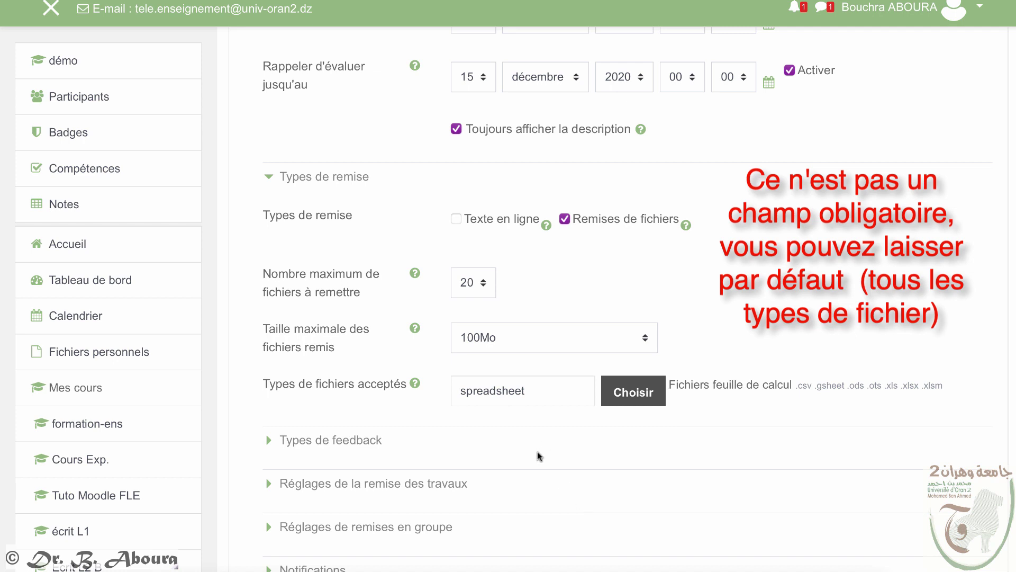
scroll(537, 453, down, 5)
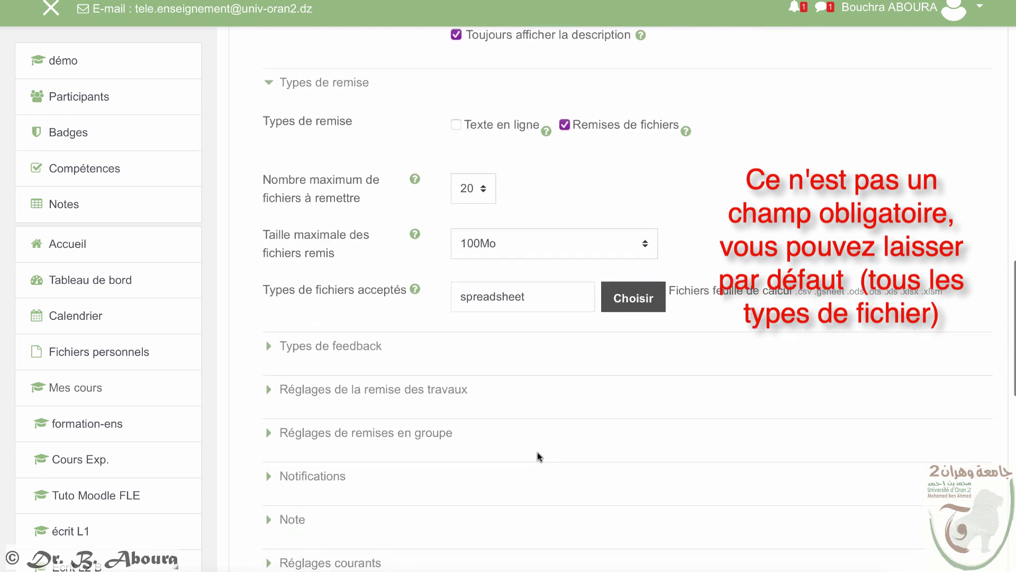
click(319, 180)
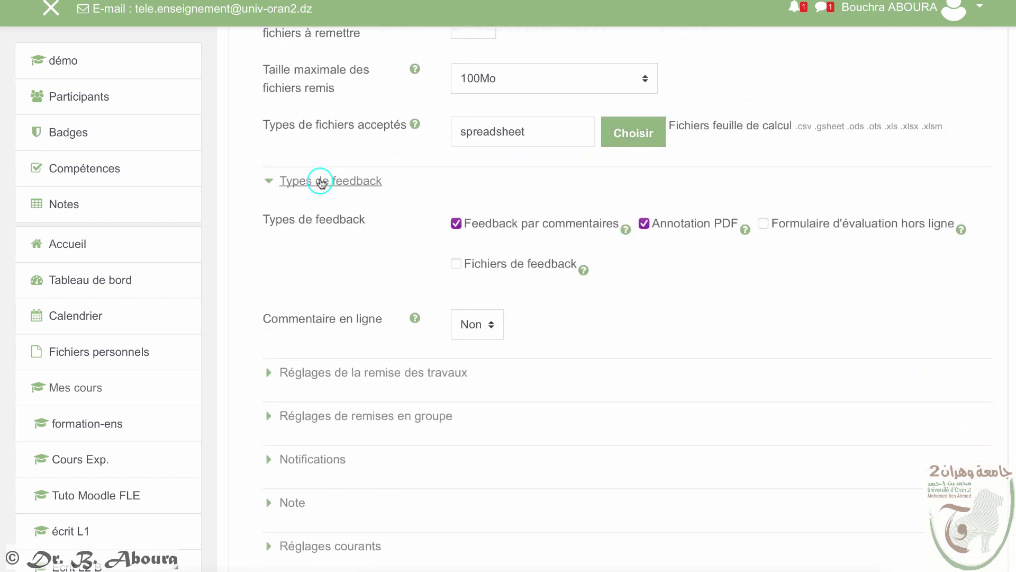
Step: Set Suivi d'achèvement to automatic completion with Note requise ticked, then save the assignment
click(321, 181)
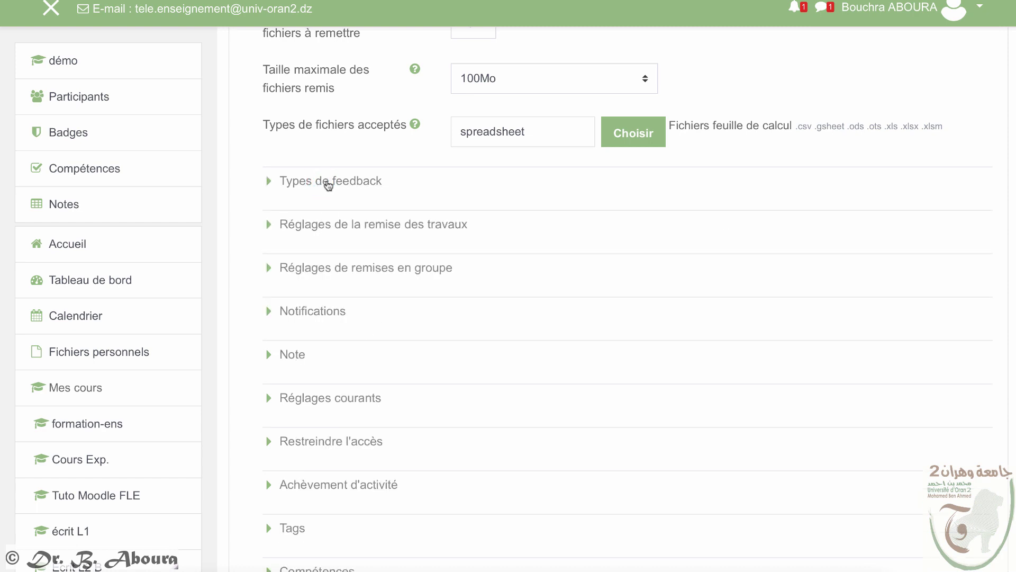
scroll(325, 317, down, 2)
click(324, 399)
click(479, 439)
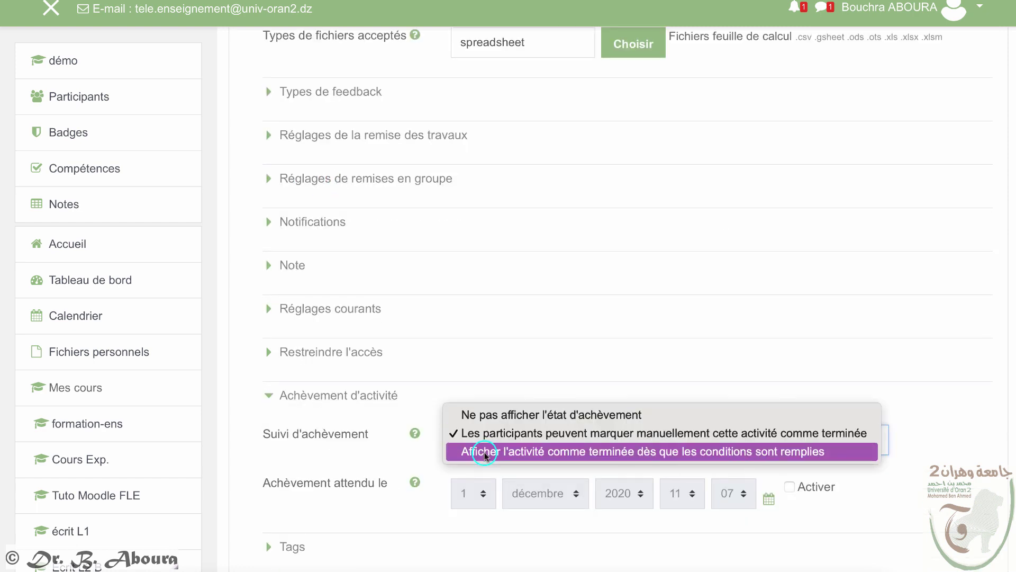
click(483, 451)
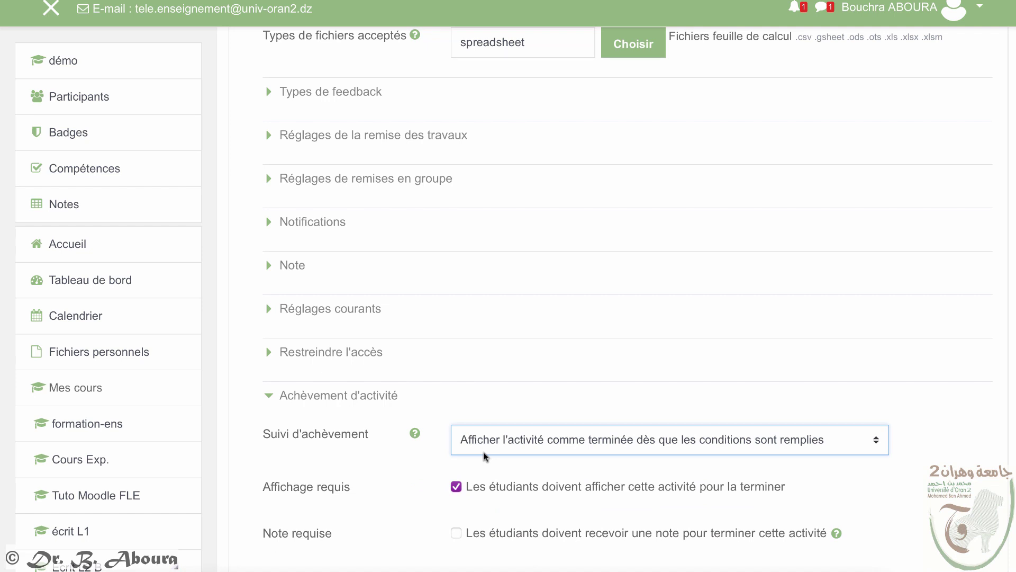
scroll(483, 456, down, 2)
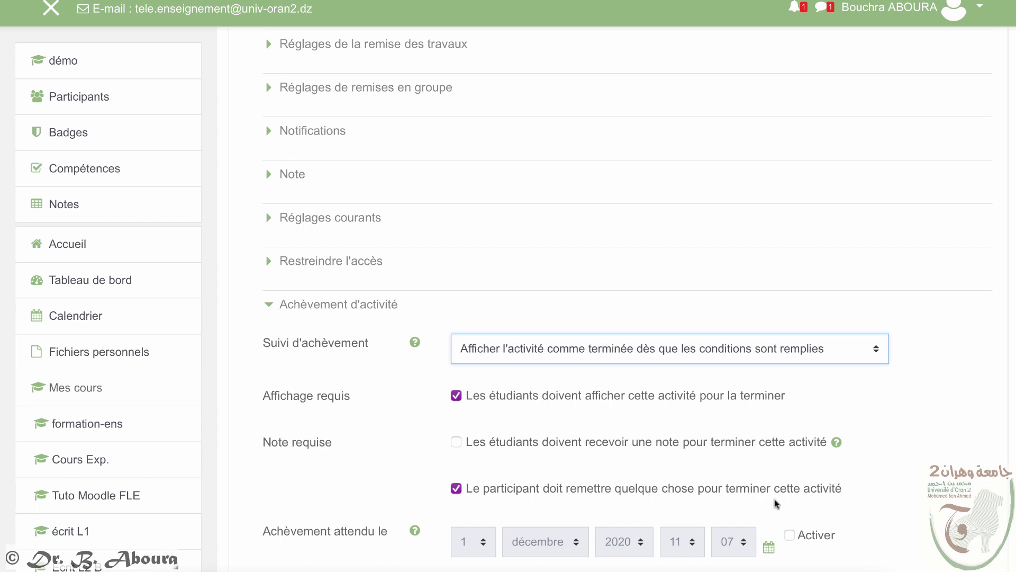
click(455, 442)
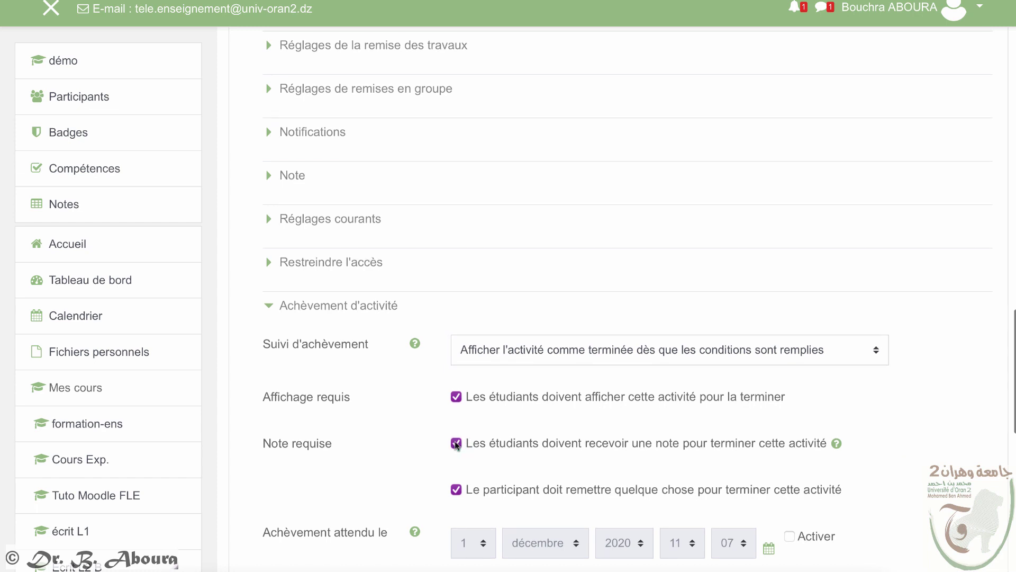
scroll(516, 444, down, 4)
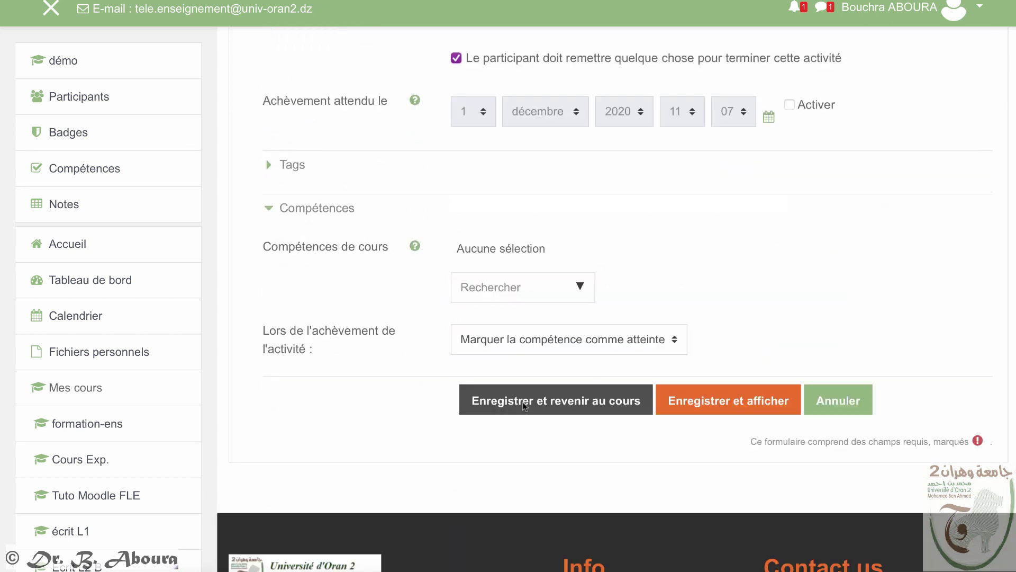
click(523, 402)
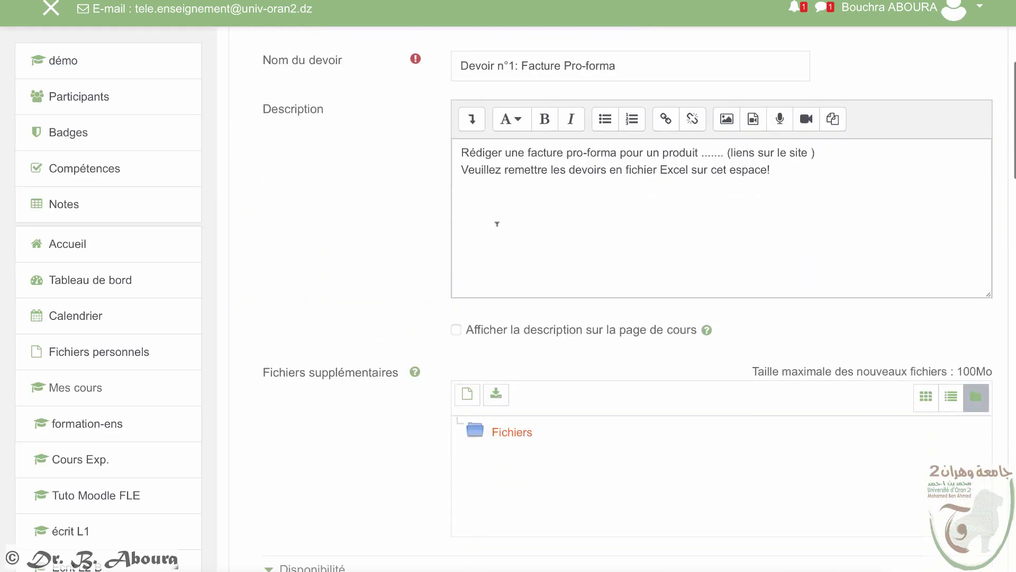
Step: Change the Date limite year to 2021 and save the assignment, returning to the course
scroll(457, 227, down, 15)
scroll(457, 227, up, 7)
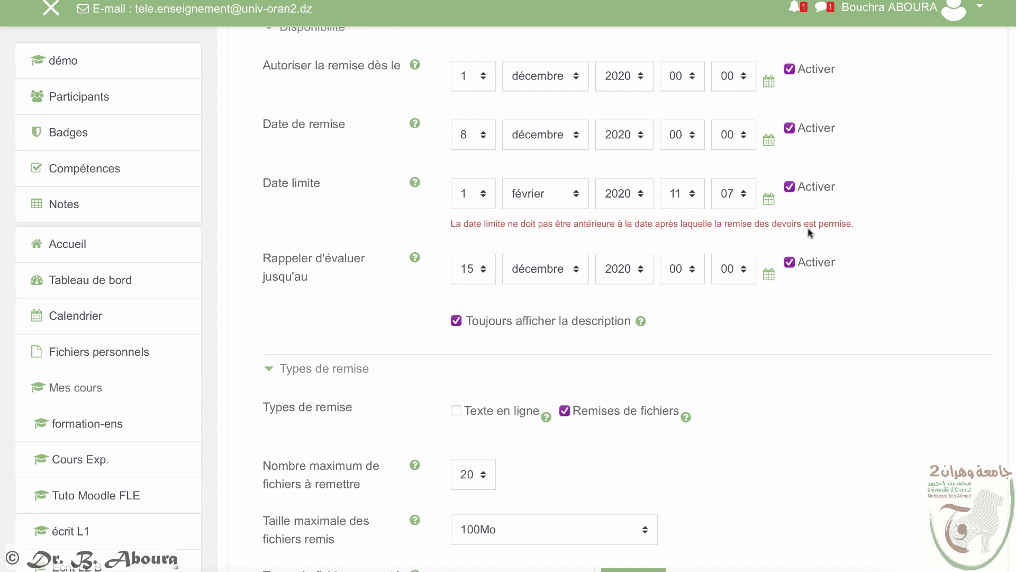
click(640, 193)
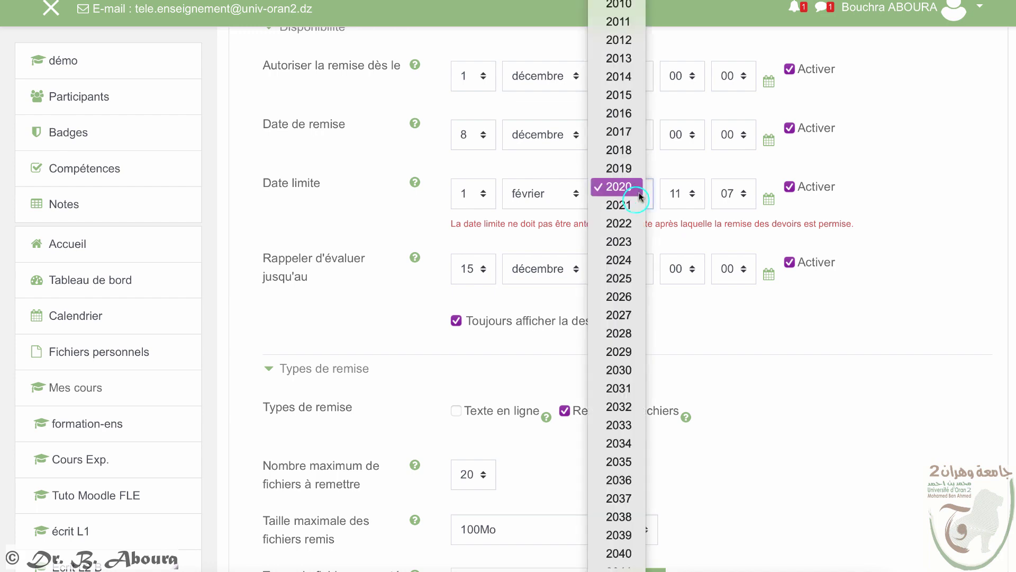
click(618, 205)
scroll(656, 204, down, 5)
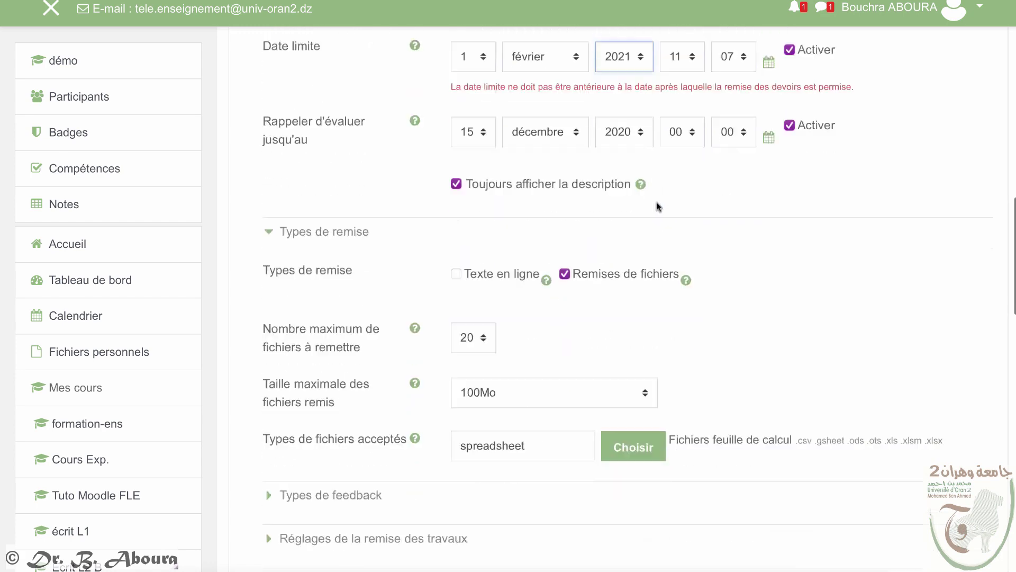
scroll(658, 209, down, 10)
click(576, 304)
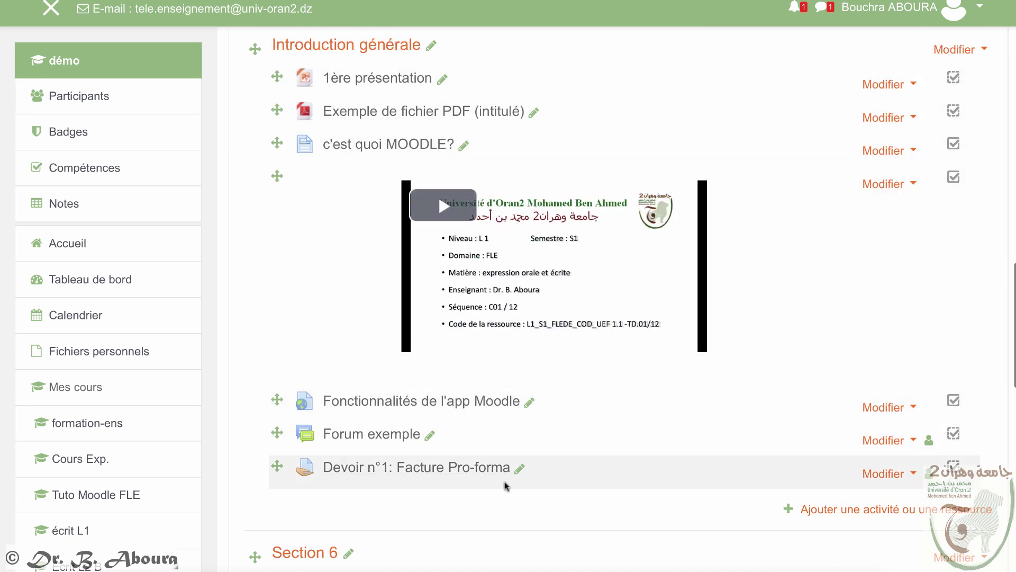
Step: Switch the course view to the student role from the account menu
click(979, 8)
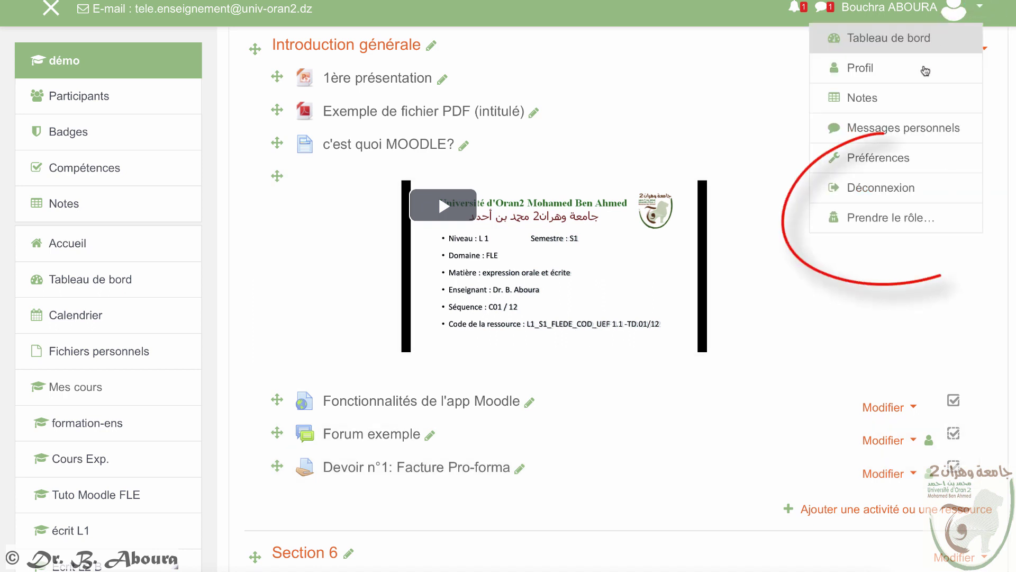
click(888, 214)
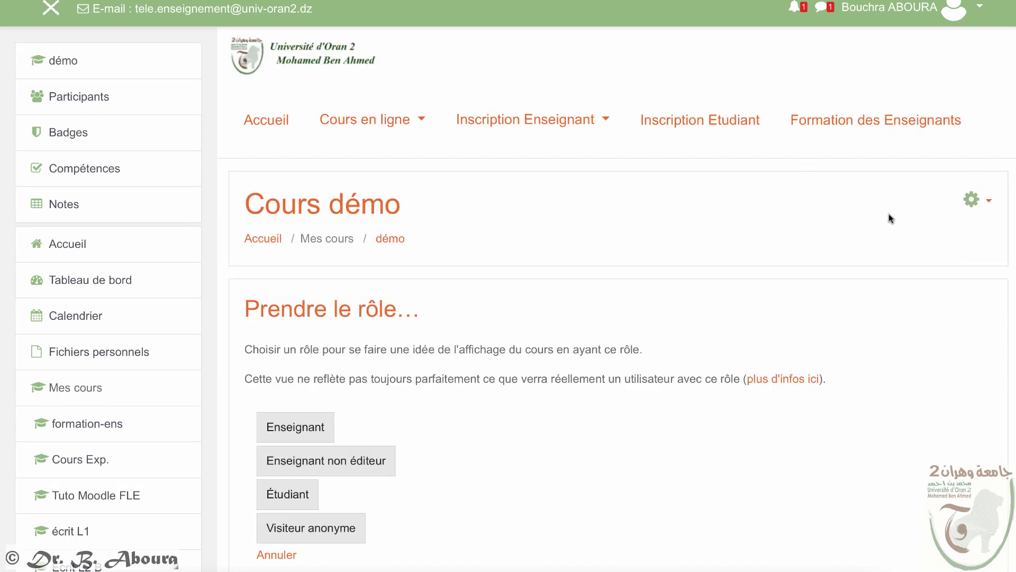
click(280, 495)
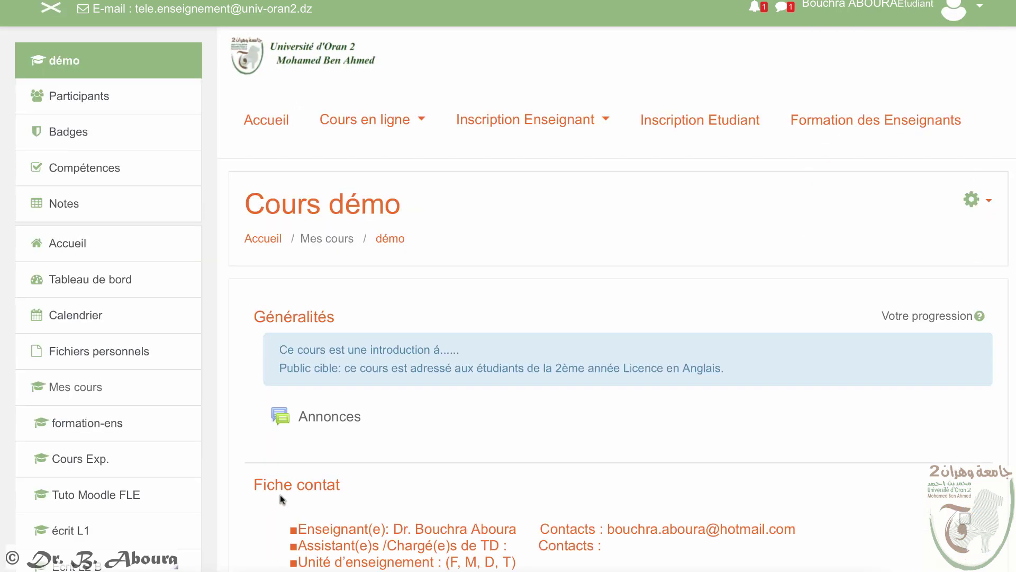
Step: Open Devoir n°1: Facture Pro-forma, start a submission, then cancel it without saving
scroll(356, 498, down, 15)
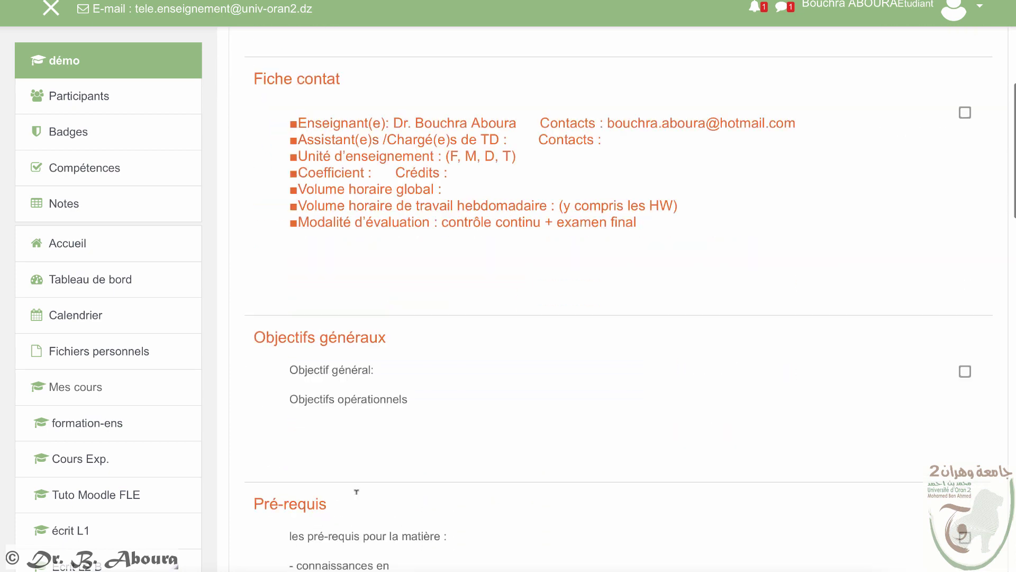
scroll(560, 460, down, 4)
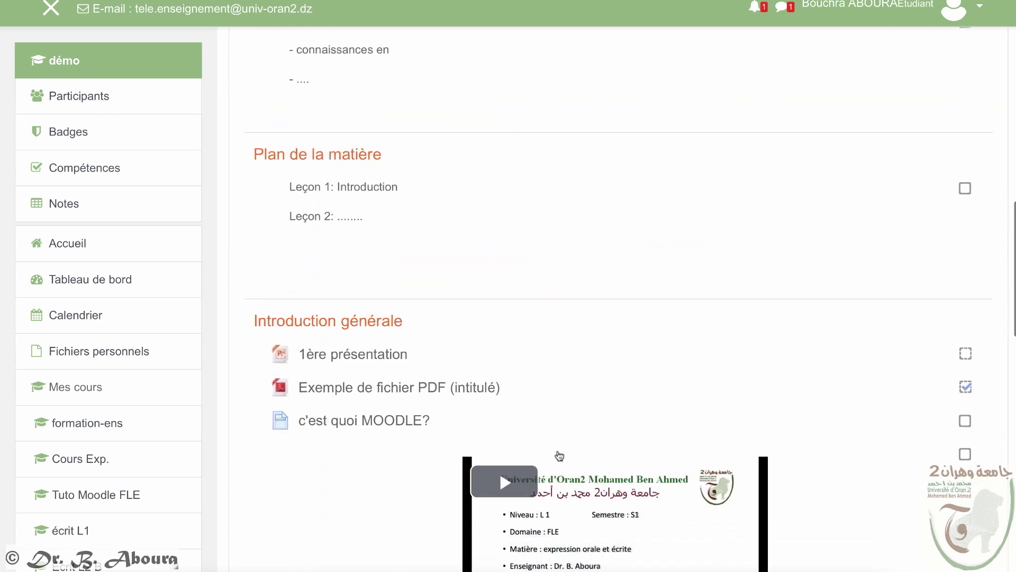
scroll(560, 456, down, 5)
click(369, 316)
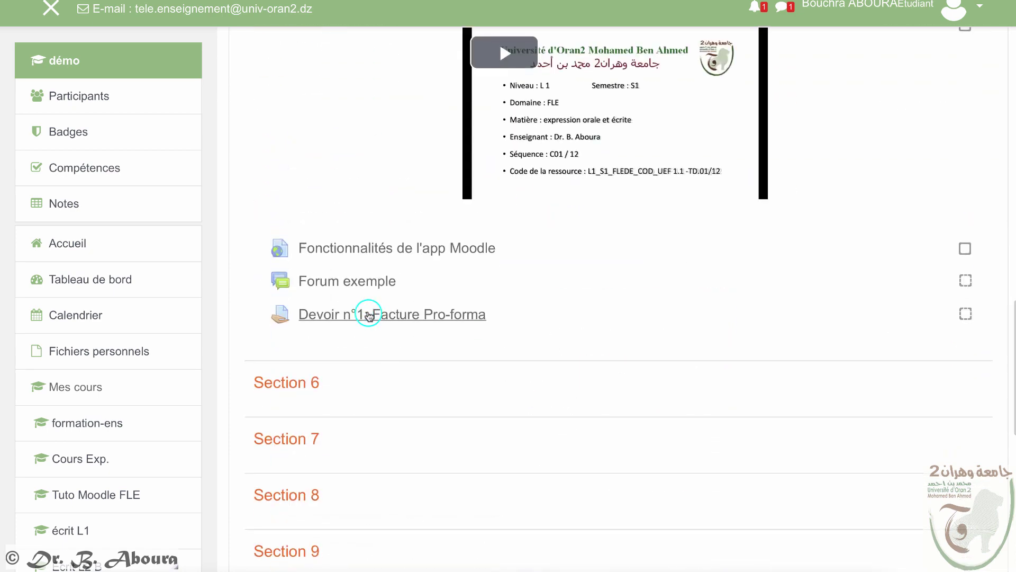
scroll(459, 361, down, 3)
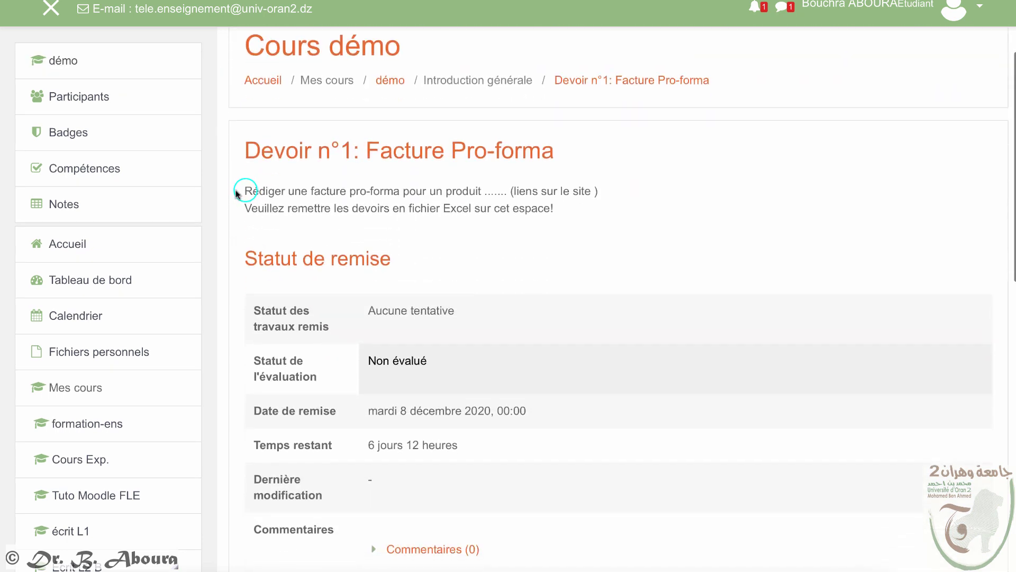
drag(244, 189, 566, 221)
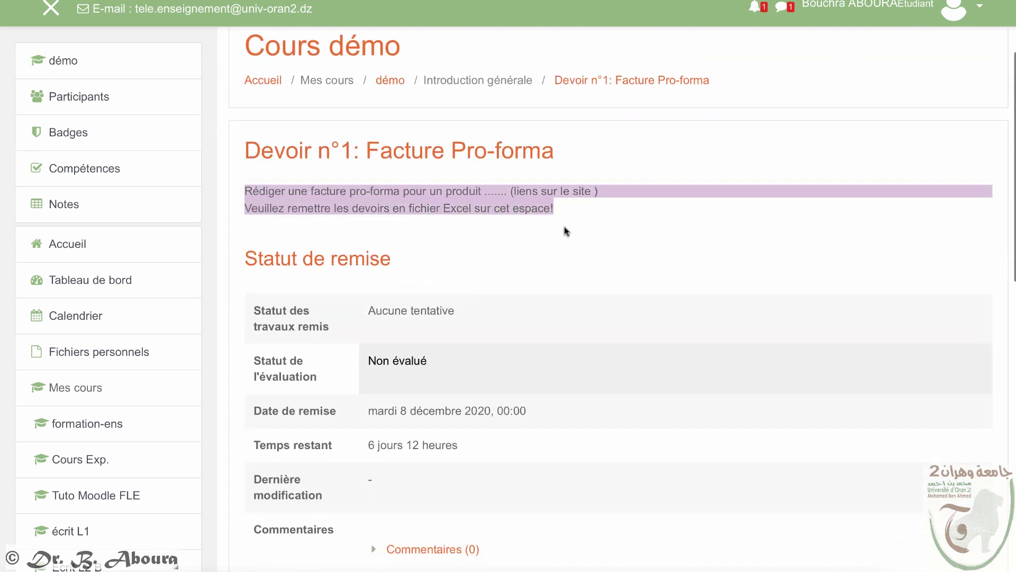
scroll(564, 230, down, 5)
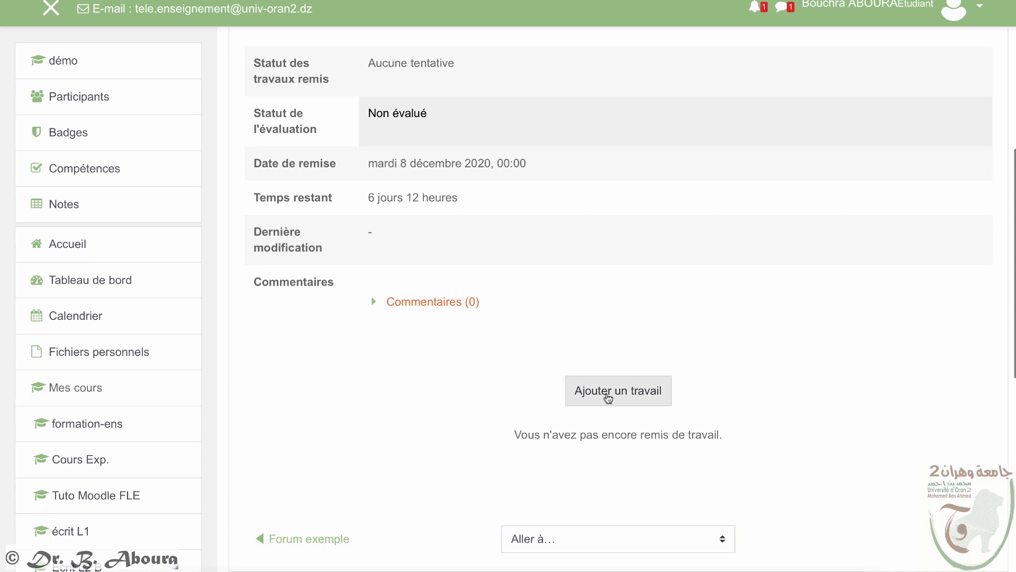
click(607, 394)
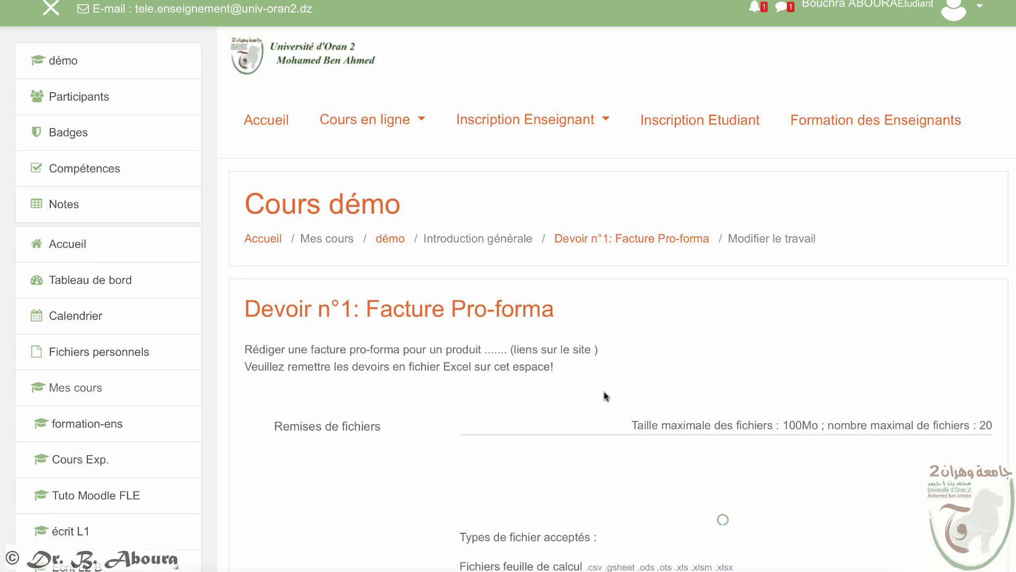
scroll(608, 446, down, 5)
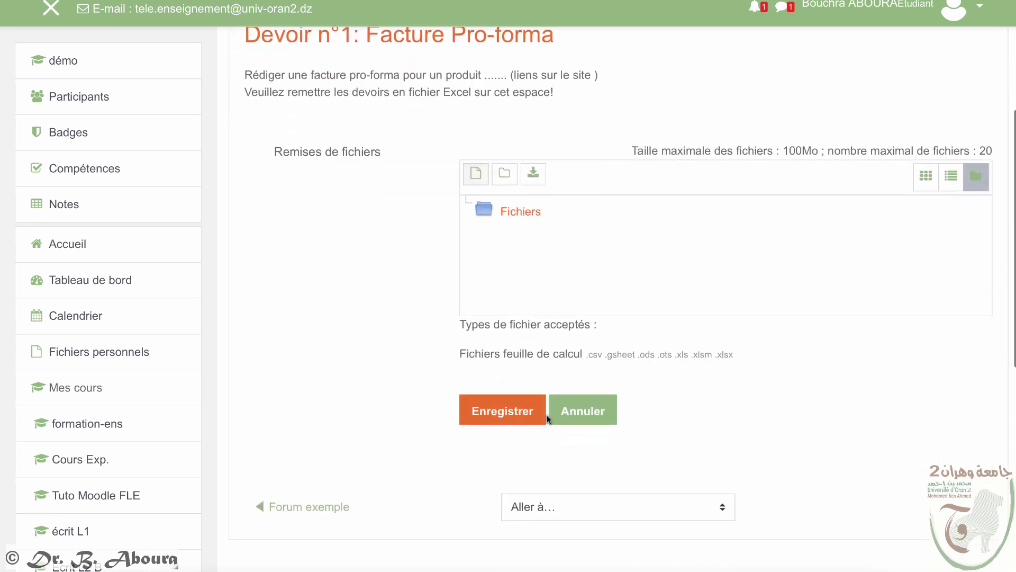
click(595, 420)
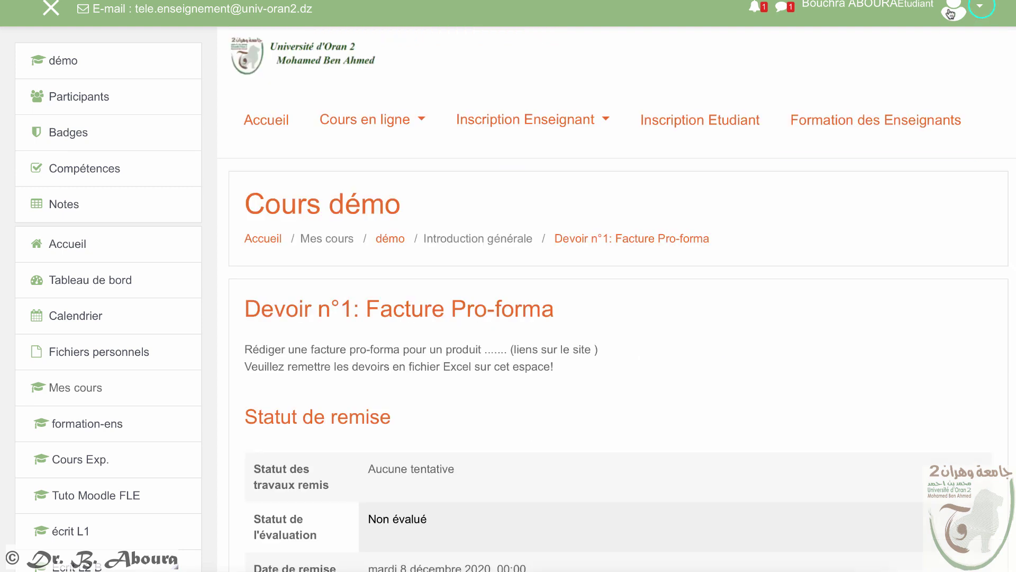
click(980, 8)
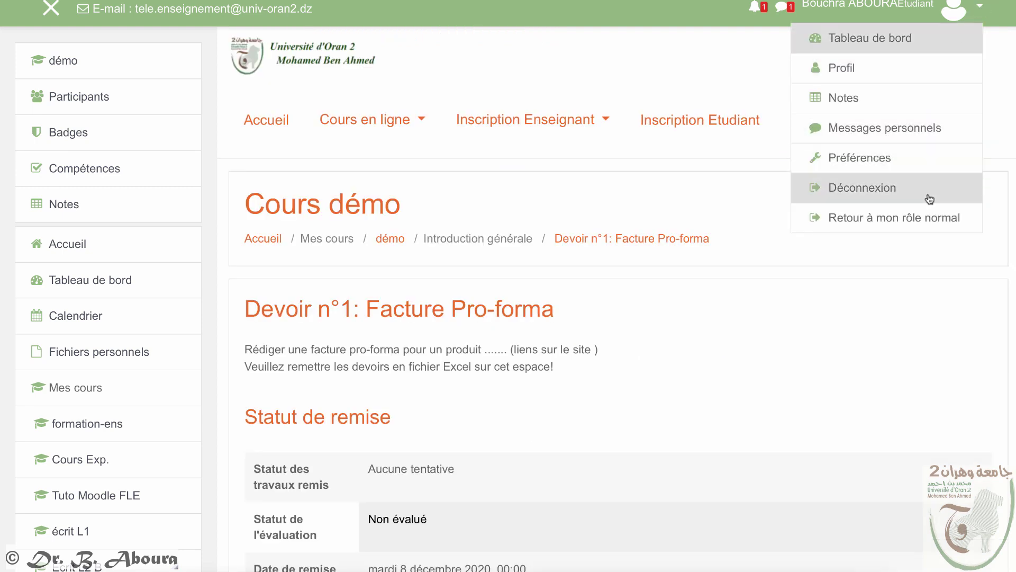
Step: Return to the normal teacher role and go back to the Cours démo course page
click(921, 218)
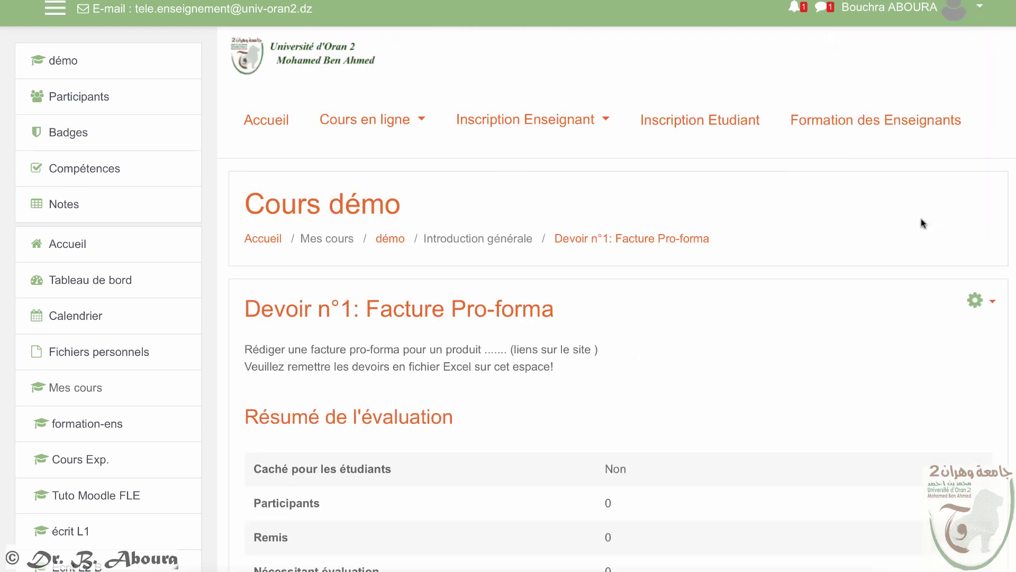
scroll(914, 220, down, 2)
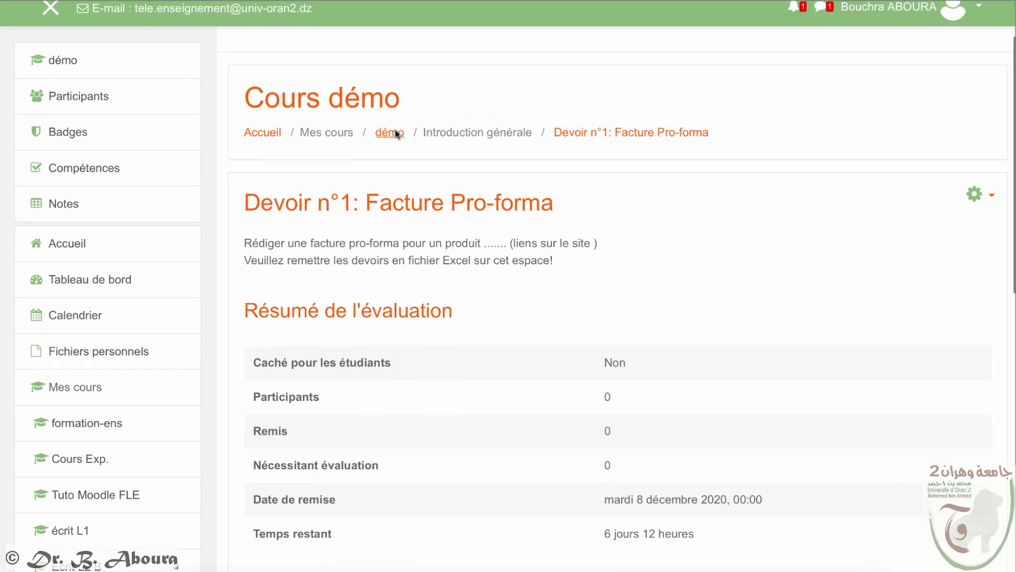
click(395, 131)
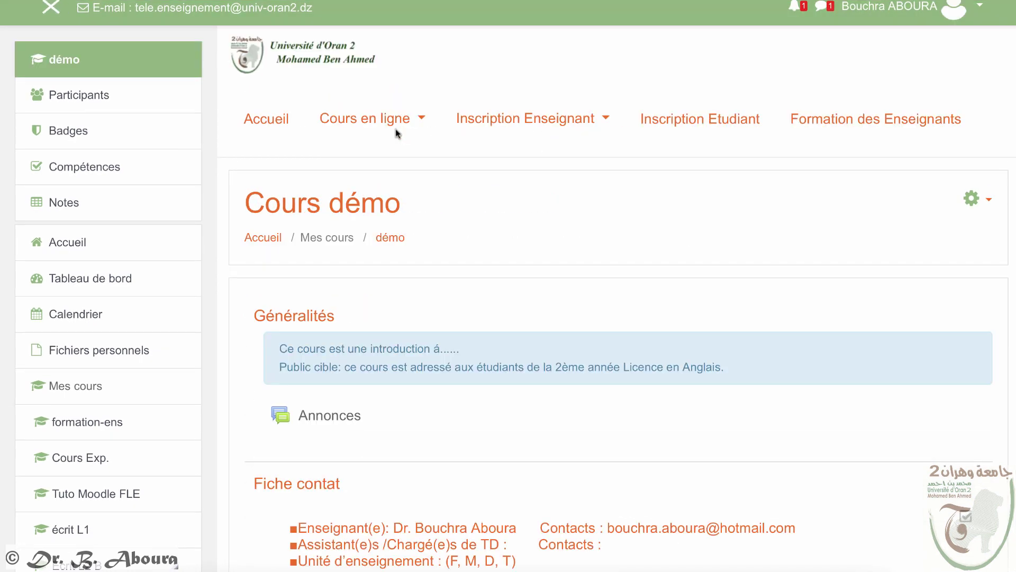
Step: Turn on editing mode for the course from the gear menu
scroll(695, 196, down, 10)
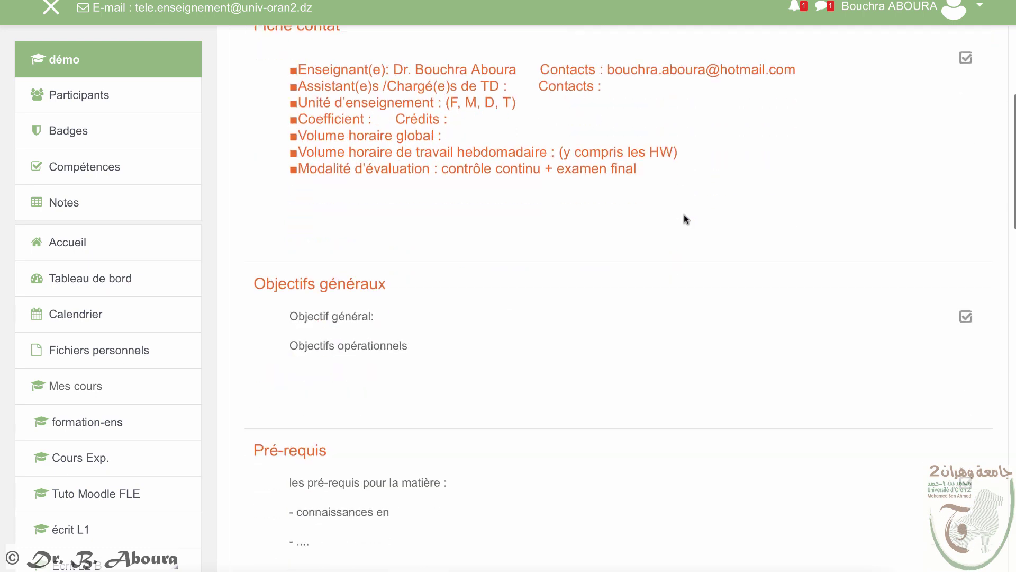
scroll(683, 224, down, 10)
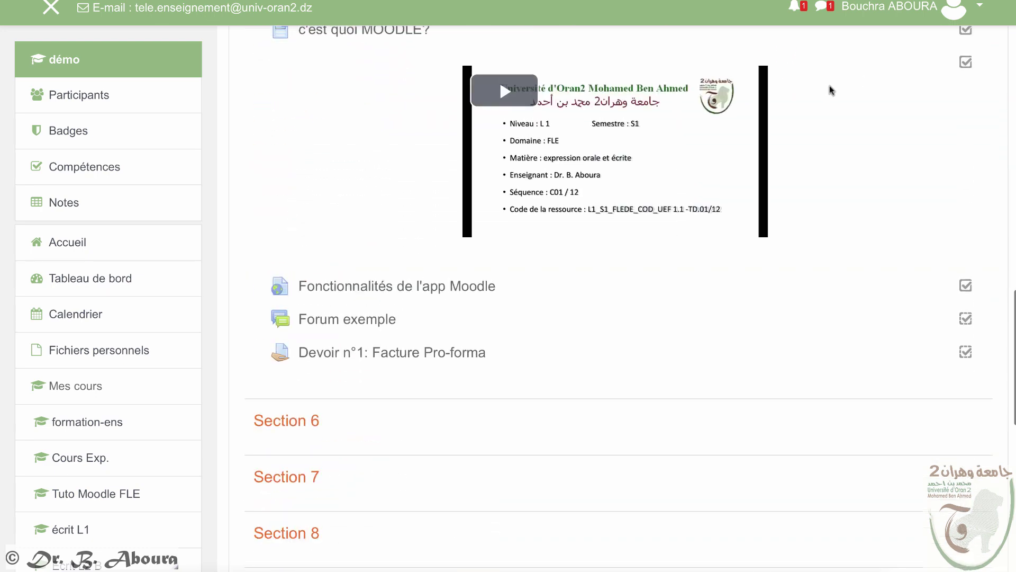
scroll(833, 90, up, 8)
scroll(837, 91, up, 10)
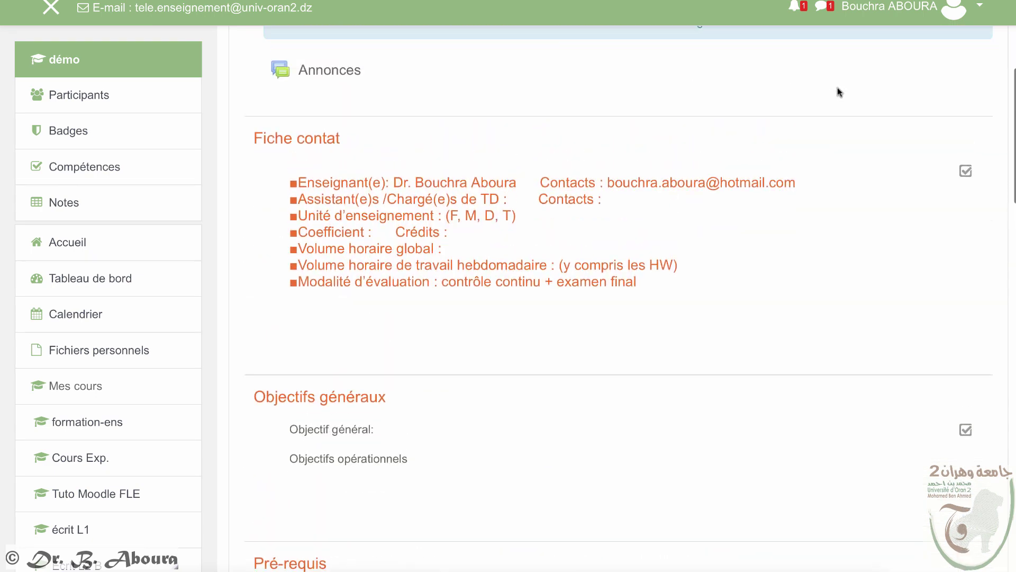
click(987, 201)
click(889, 242)
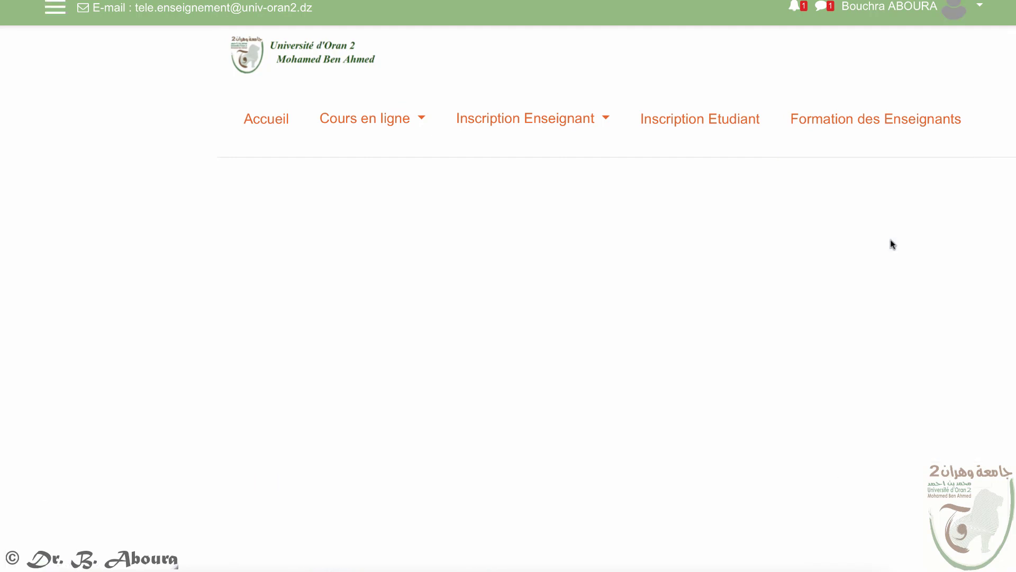
scroll(894, 244, down, 5)
scroll(895, 244, down, 20)
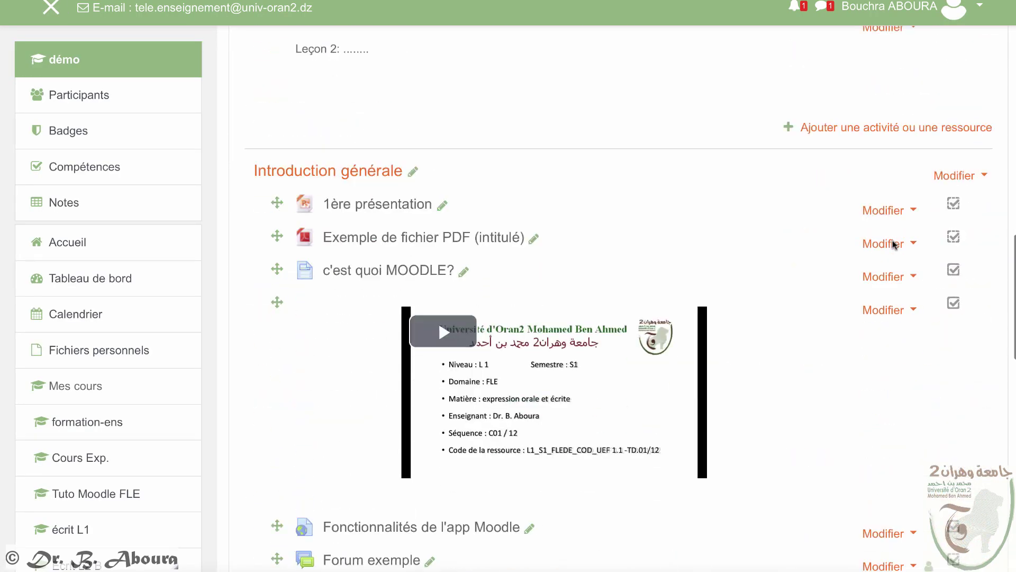
click(857, 245)
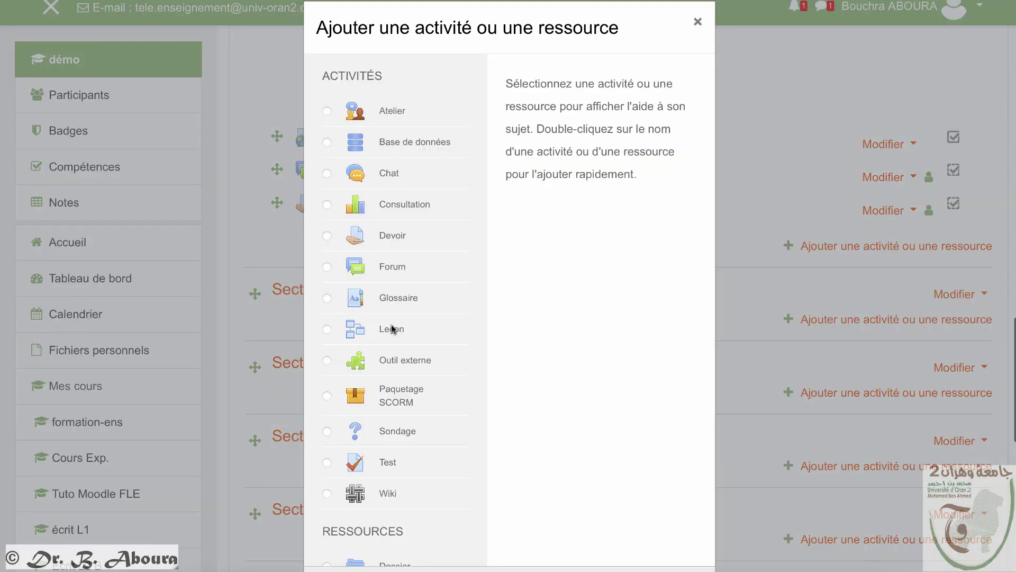
Step: Pick Glossaire in the activity chooser and add it to Introduction générale
click(327, 298)
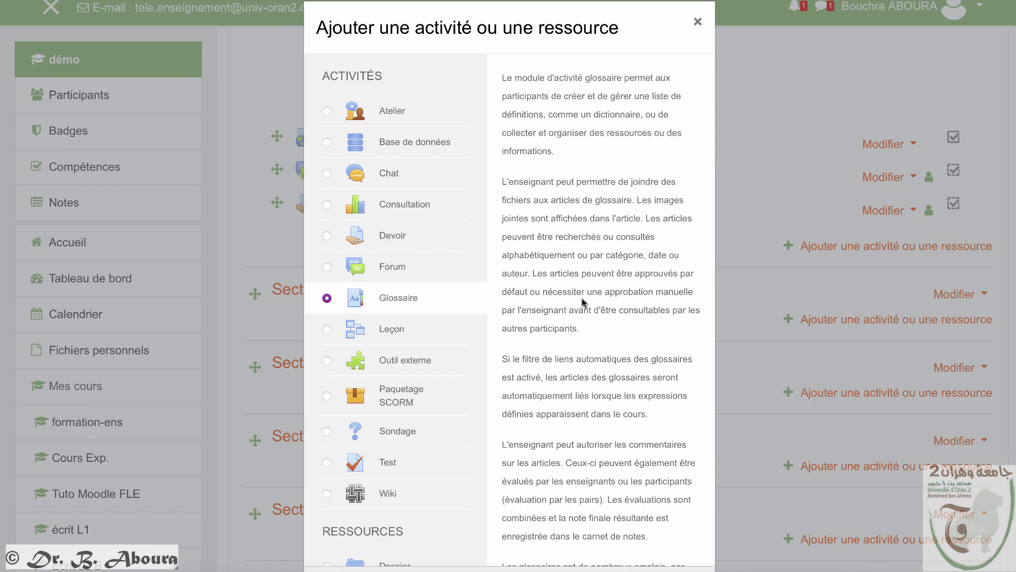
scroll(582, 297, down, 5)
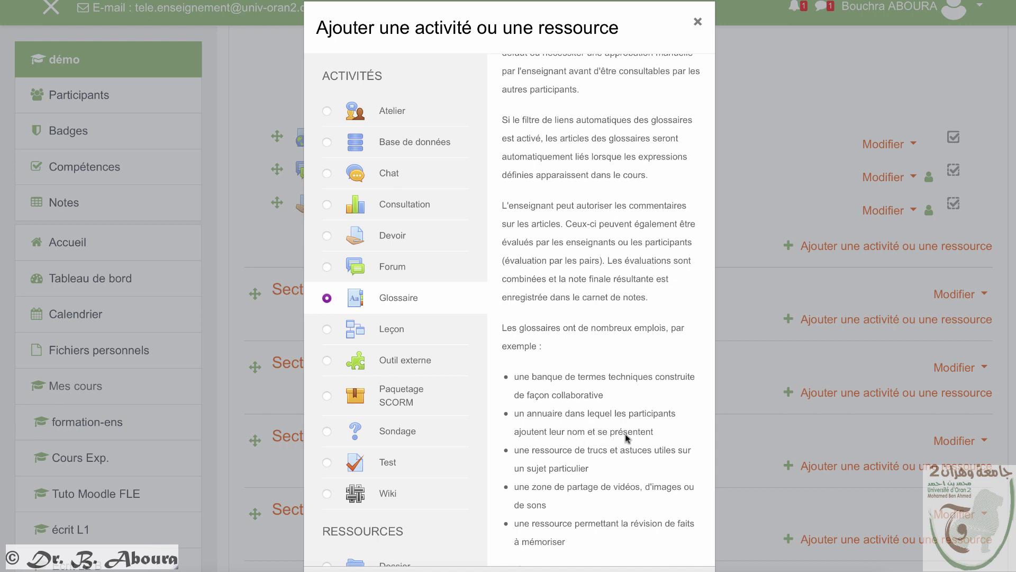
scroll(626, 437, down, 3)
click(580, 457)
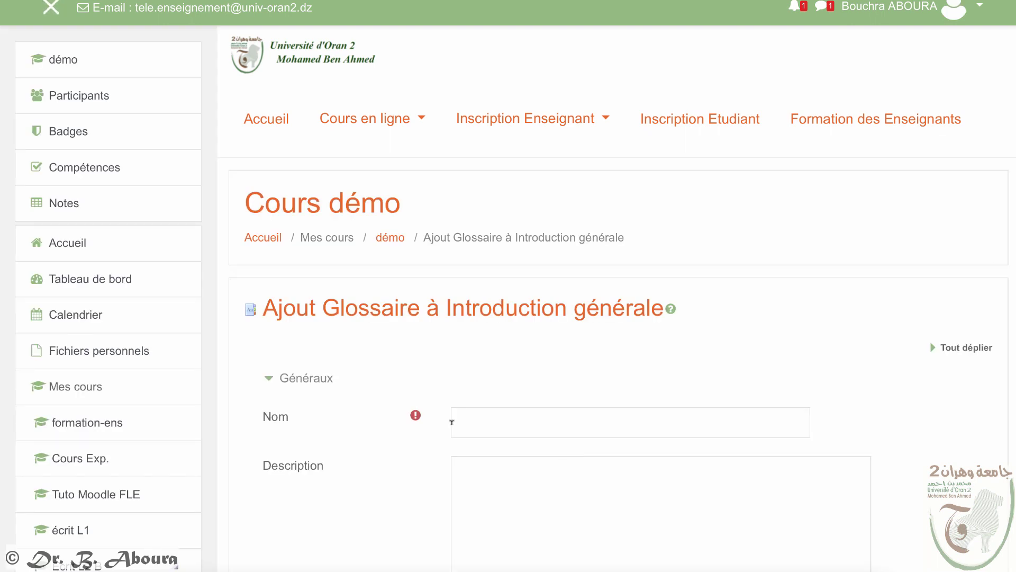
Step: Name the glossary 'Glossaire exemple', describe it as classical-era authors list, shown on course page
click(479, 418)
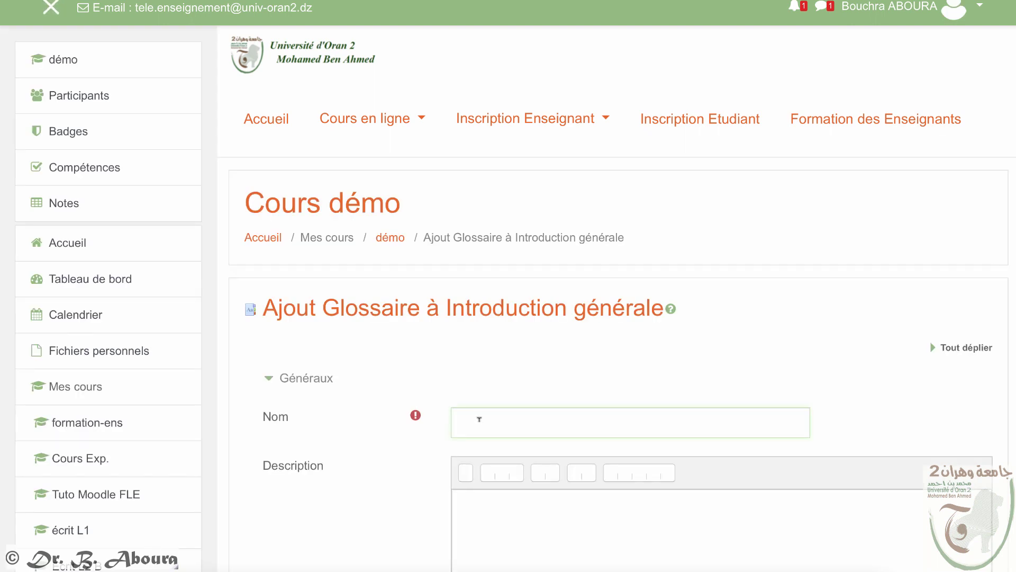
text(Glossaire exemple)
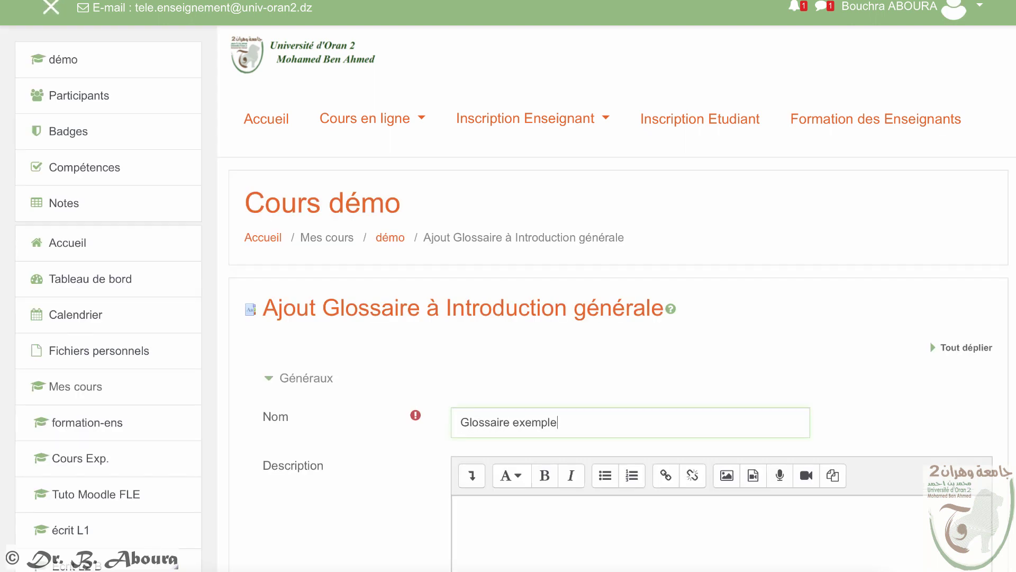
scroll(545, 426, down, 5)
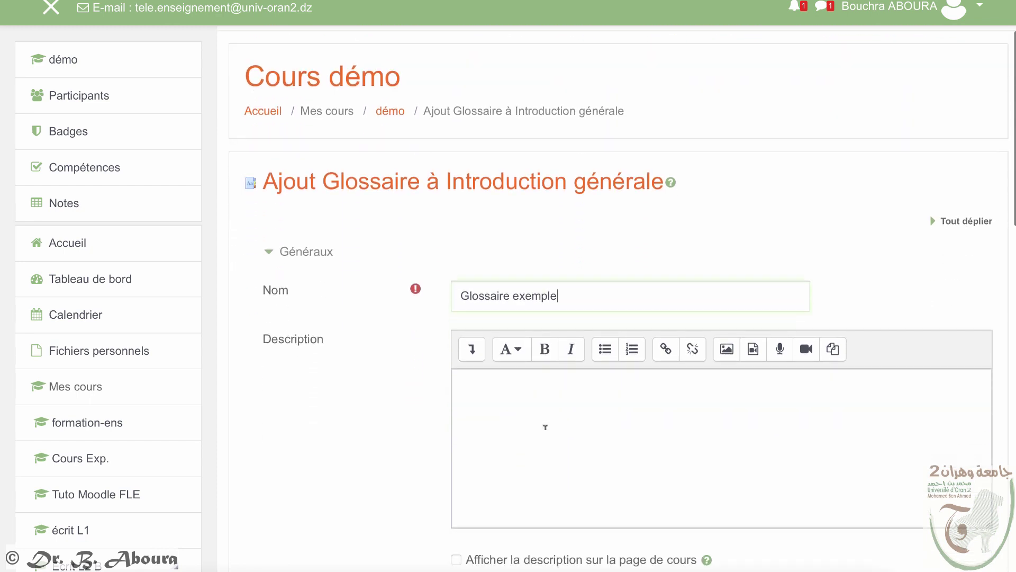
click(497, 234)
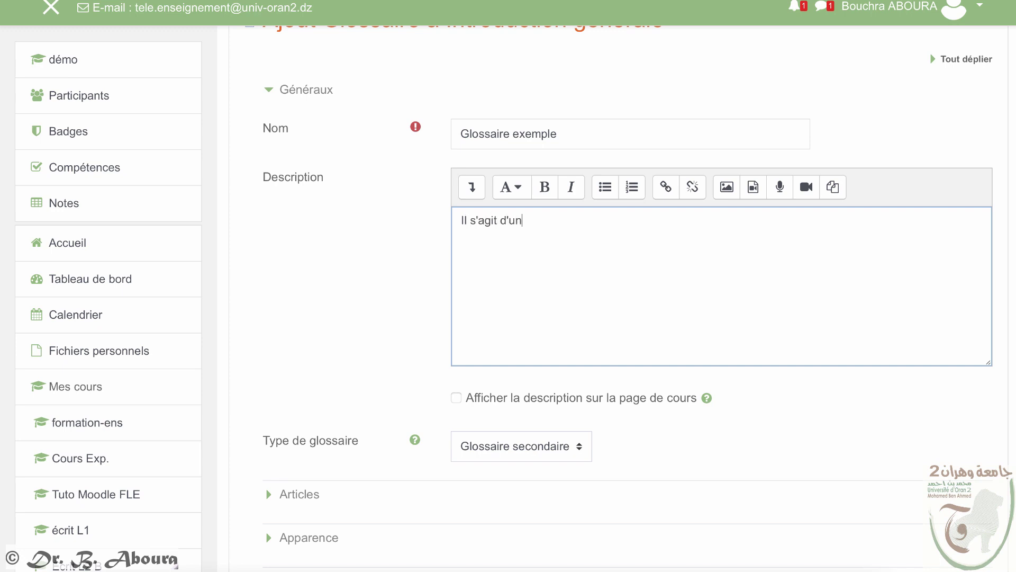
text(Il s'agit d'un glossaire ou les étudiants)
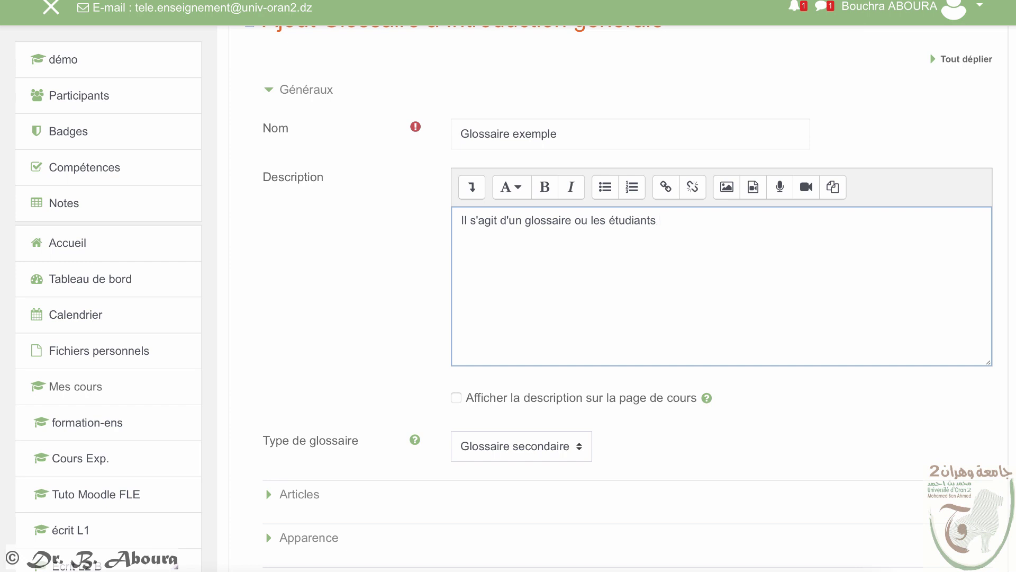
text(vont insérer les noms d'auteurs de)
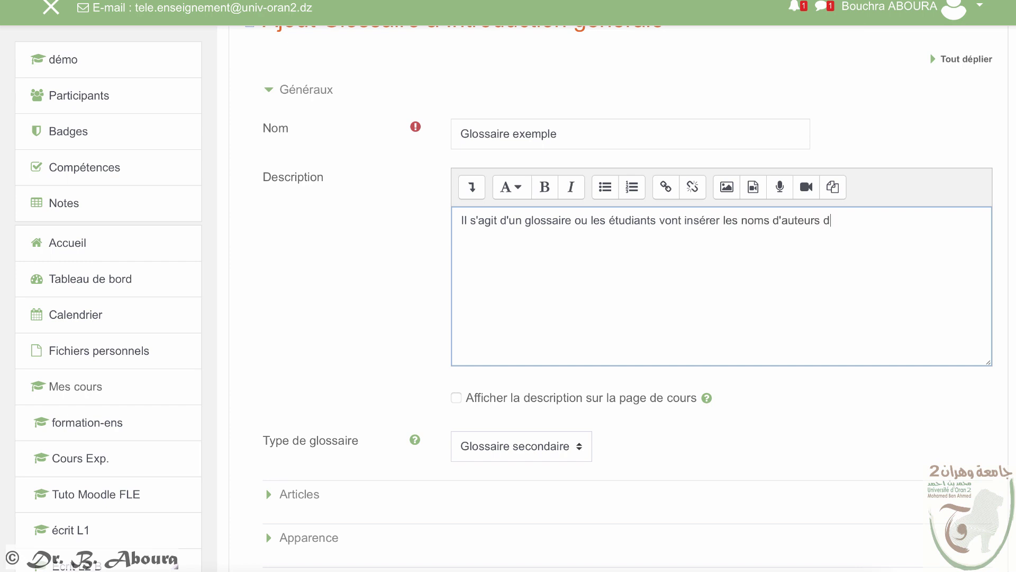
key(BackSpace)
text(connus de l'époque littéraire classique)
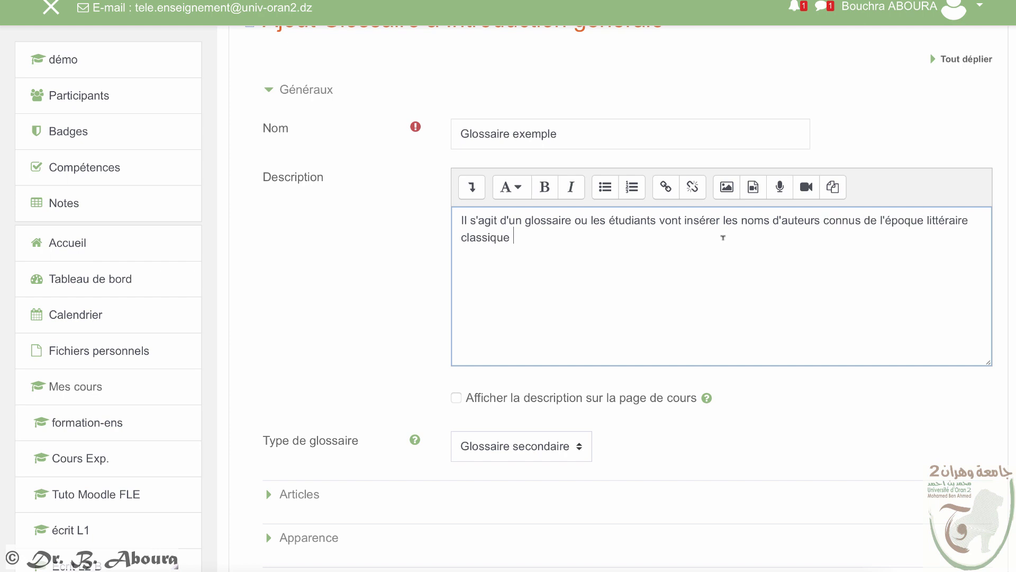
scroll(723, 237, down, 3)
click(455, 274)
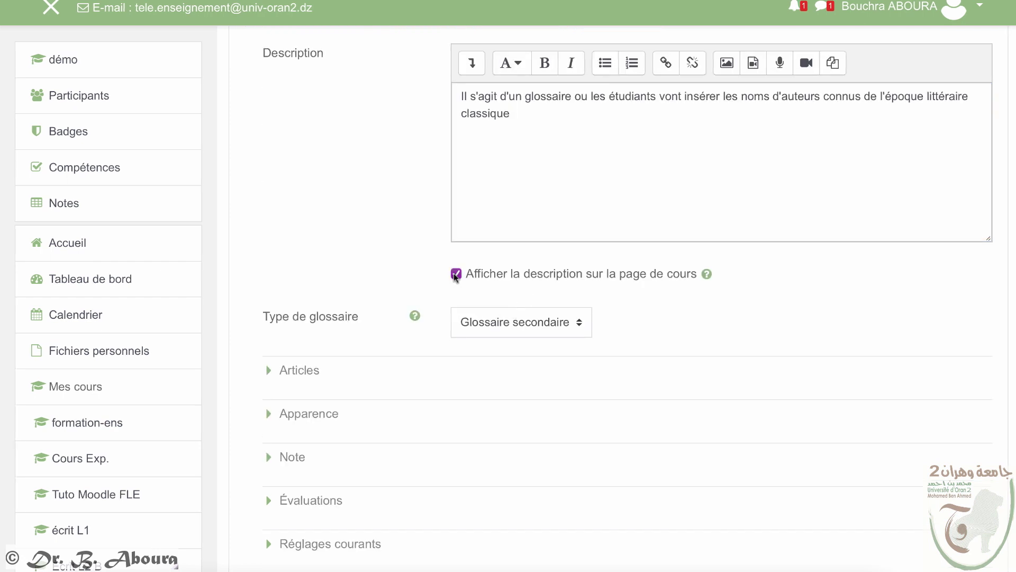
Step: Turn off automatic approval of entries and set Autoriser les commentaires to Oui
click(312, 370)
scroll(608, 415, down, 2)
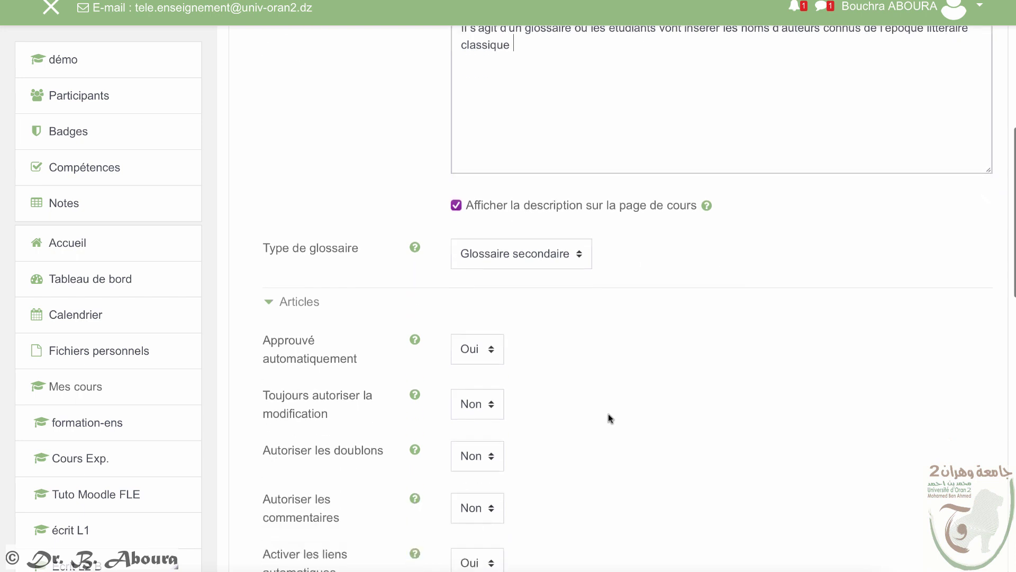
scroll(608, 414, down, 2)
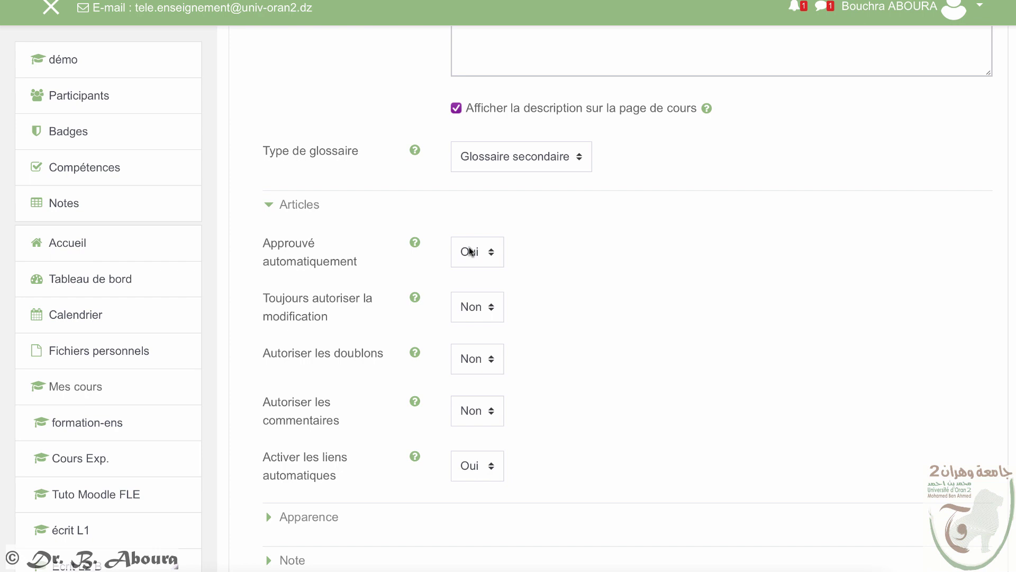
click(469, 251)
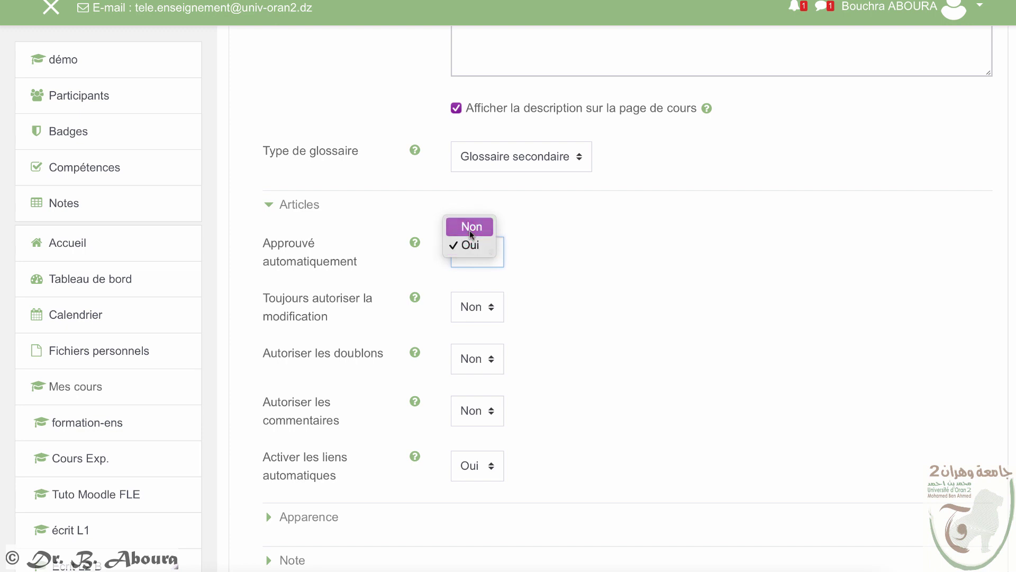
click(472, 226)
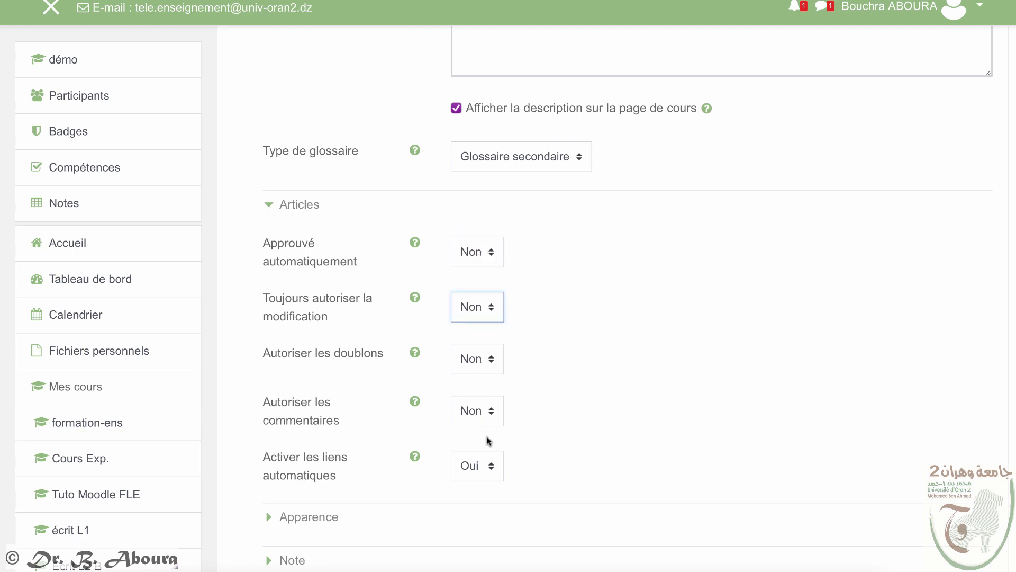
scroll(486, 440, down, 1)
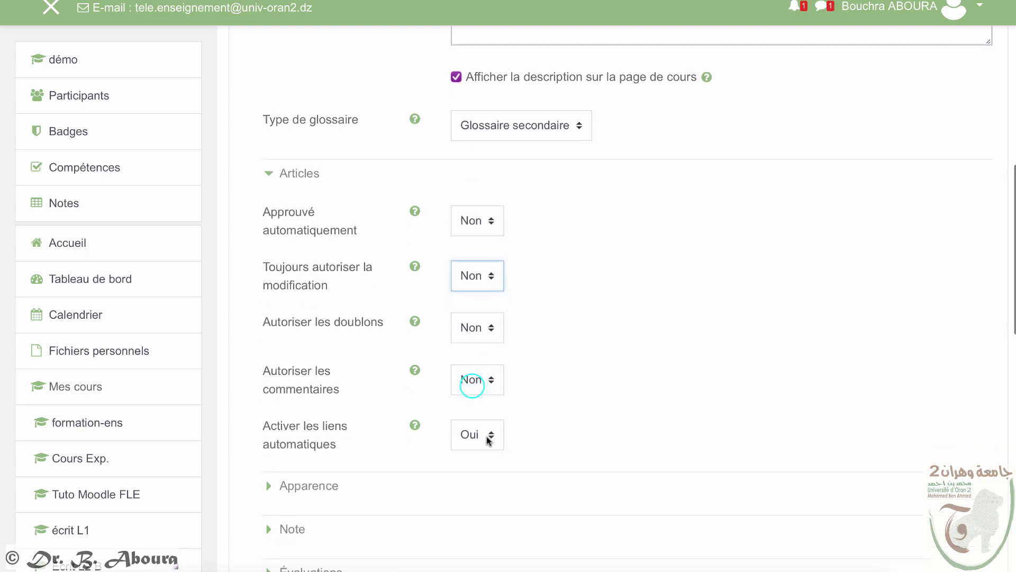
click(472, 388)
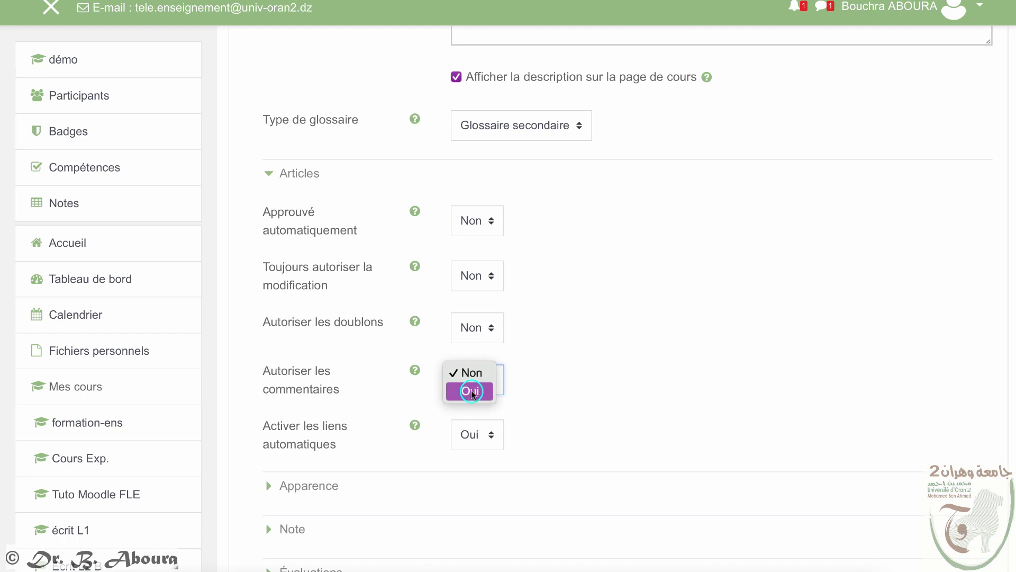
click(474, 390)
Step: Make completion automatic once conditions are met, with Requiert des articles set to 2
scroll(563, 412, down, 2)
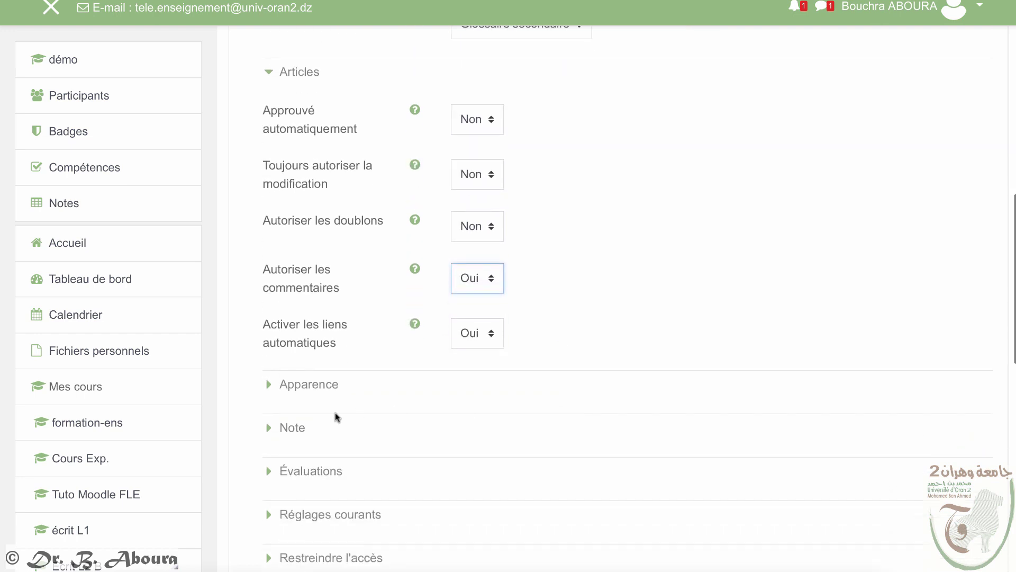
scroll(347, 422, down, 1)
click(285, 295)
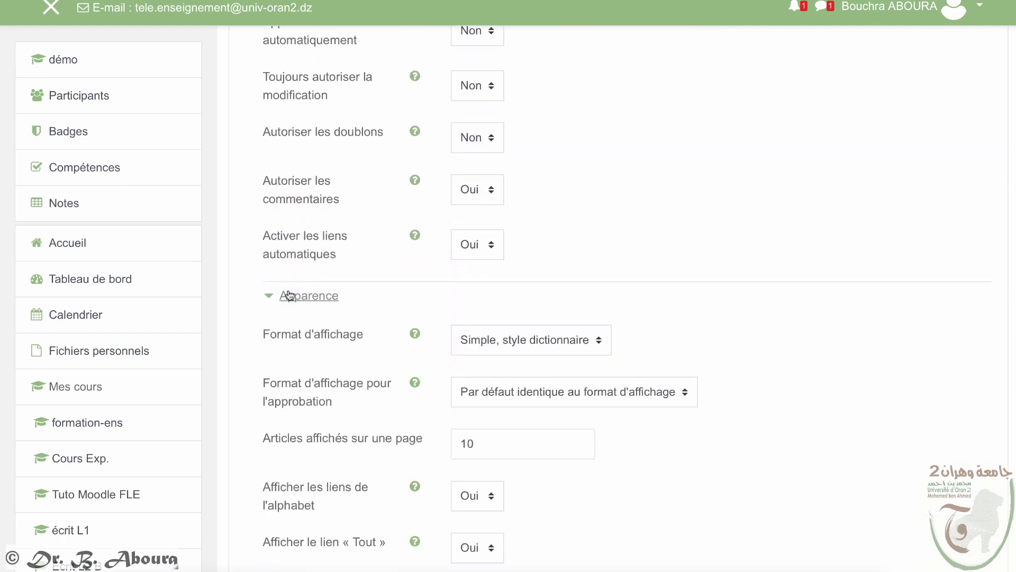
click(286, 298)
scroll(520, 482, down, 1)
click(519, 483)
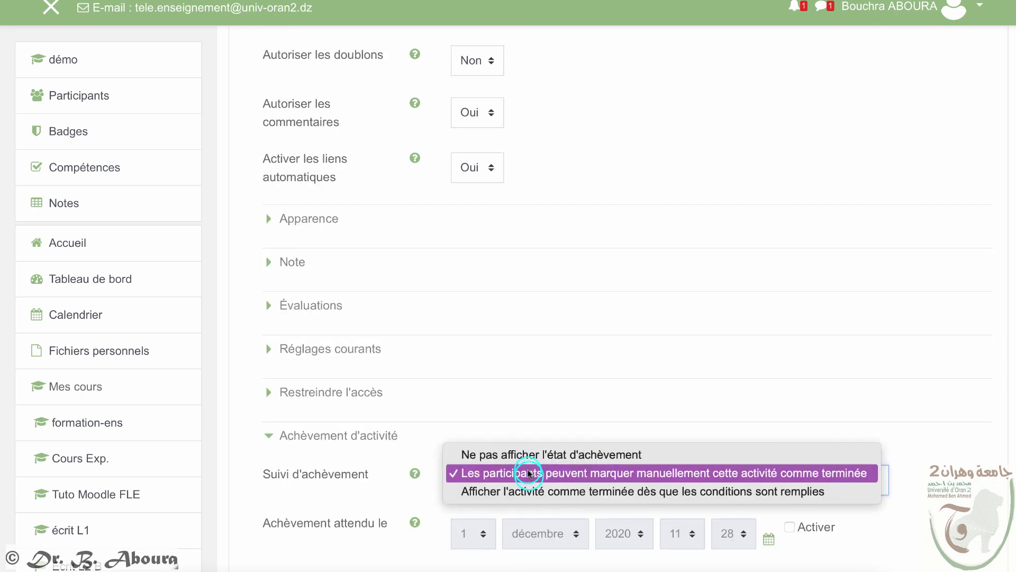
click(529, 474)
click(529, 474)
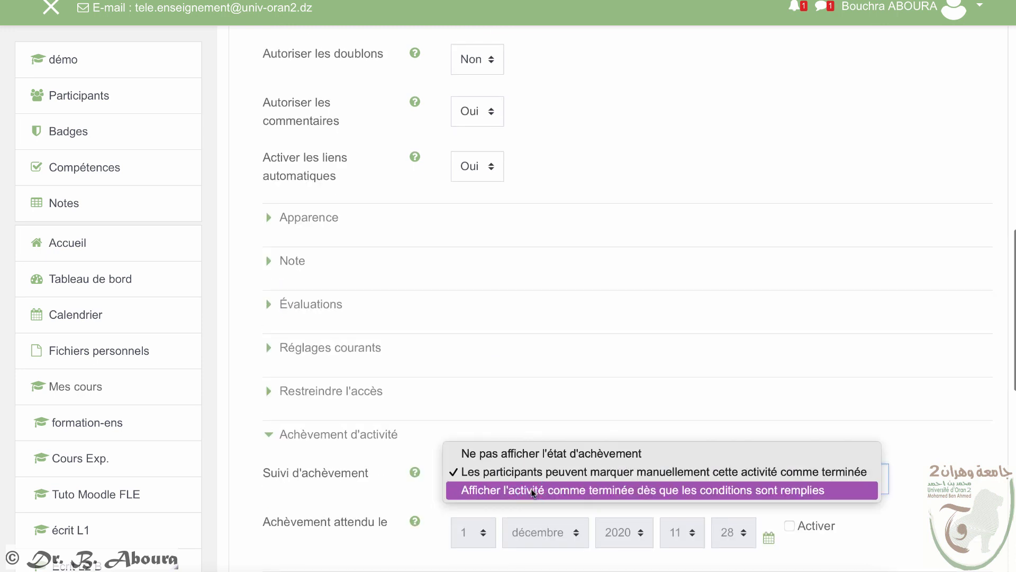
click(534, 491)
scroll(529, 490, down, 3)
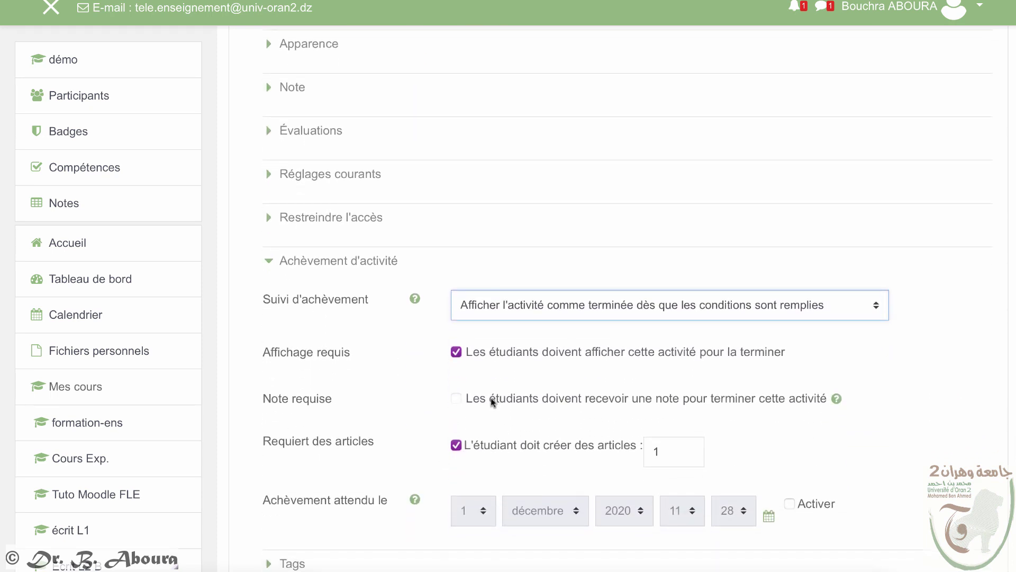
click(672, 455)
drag(659, 450, 649, 450)
text(2)
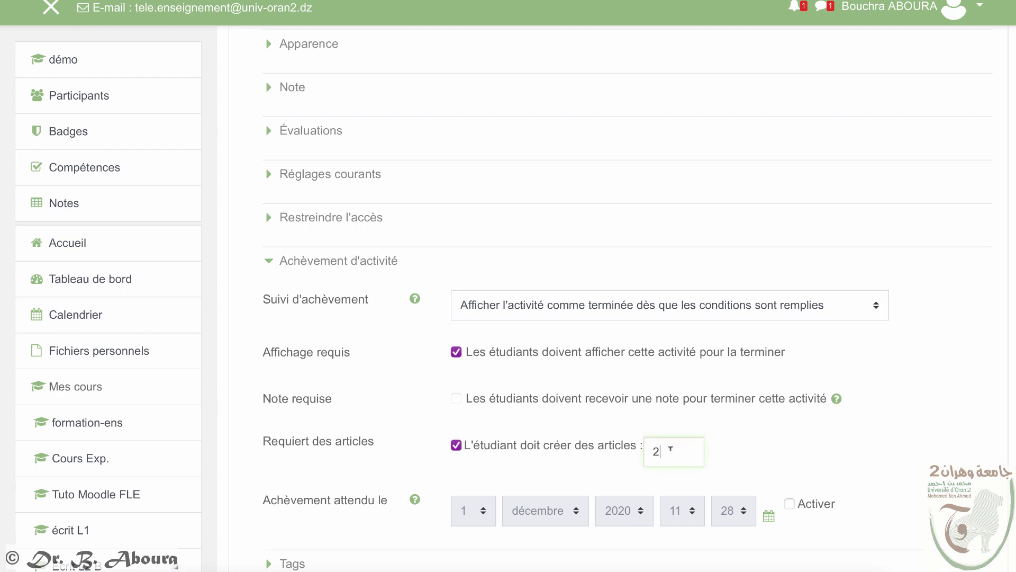
scroll(670, 448, down, 4)
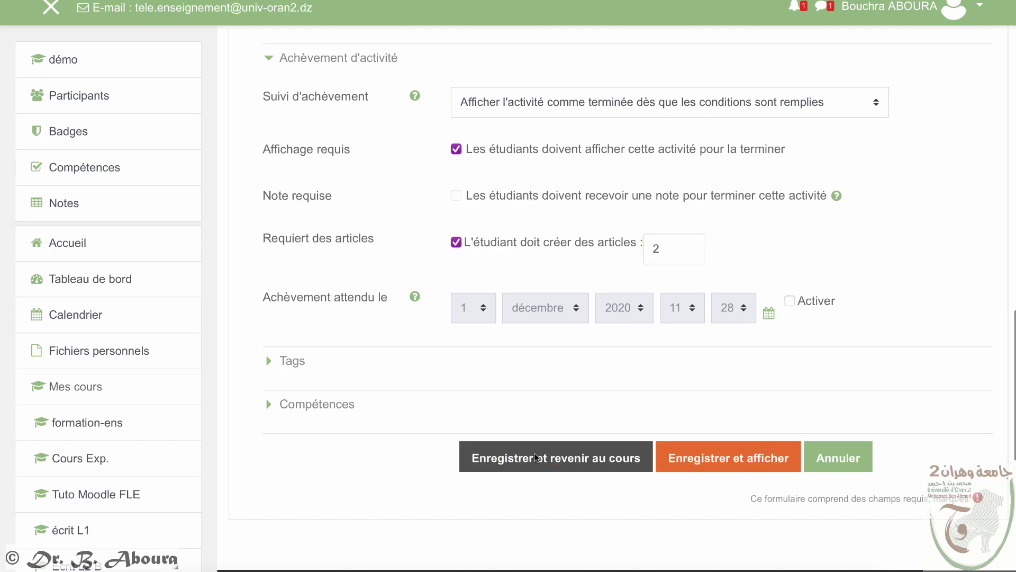
Step: Save the glossary settings and open Glossaire exemple from the course page
click(536, 457)
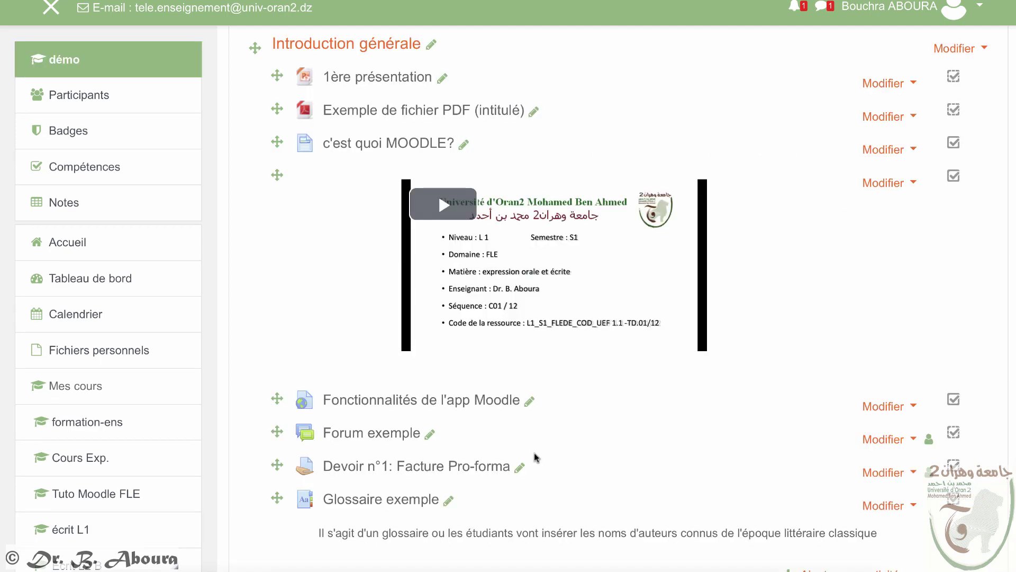
scroll(529, 455, down, 3)
click(363, 345)
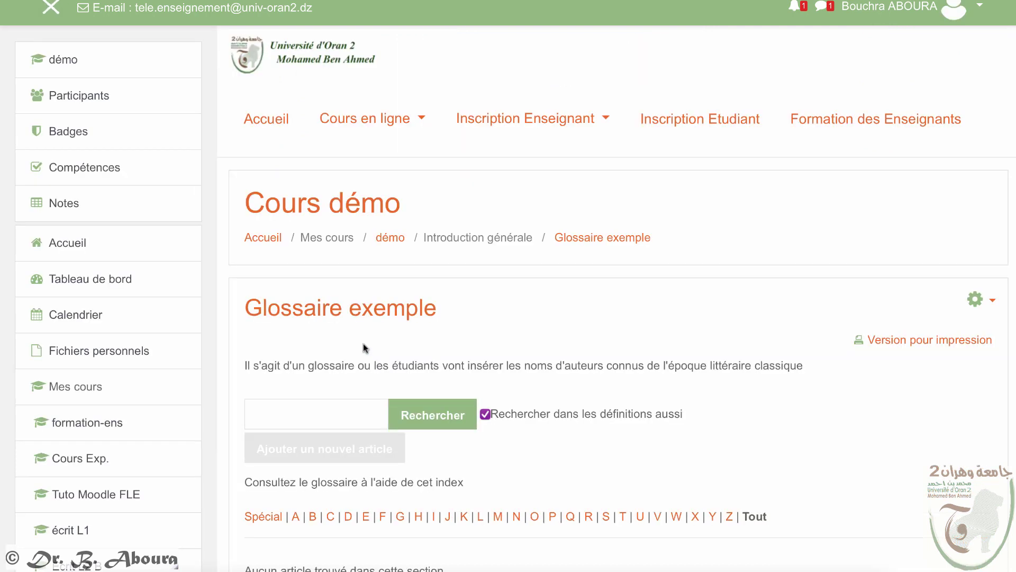
scroll(371, 368, down, 1)
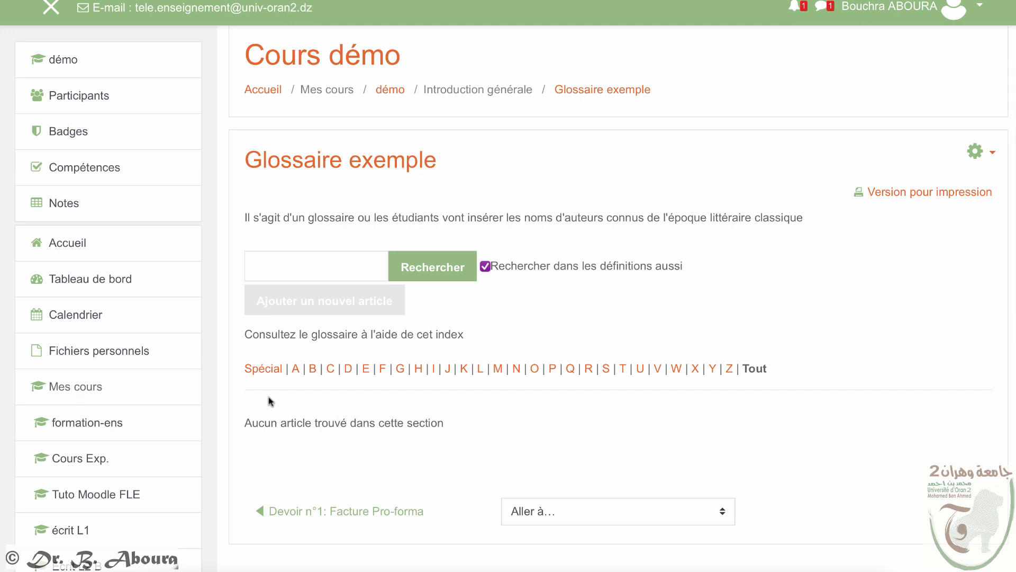
scroll(265, 399, down, 3)
Step: Add the entry 'Wolfgang von Goethe' with the definition 'petite biographie'
click(299, 210)
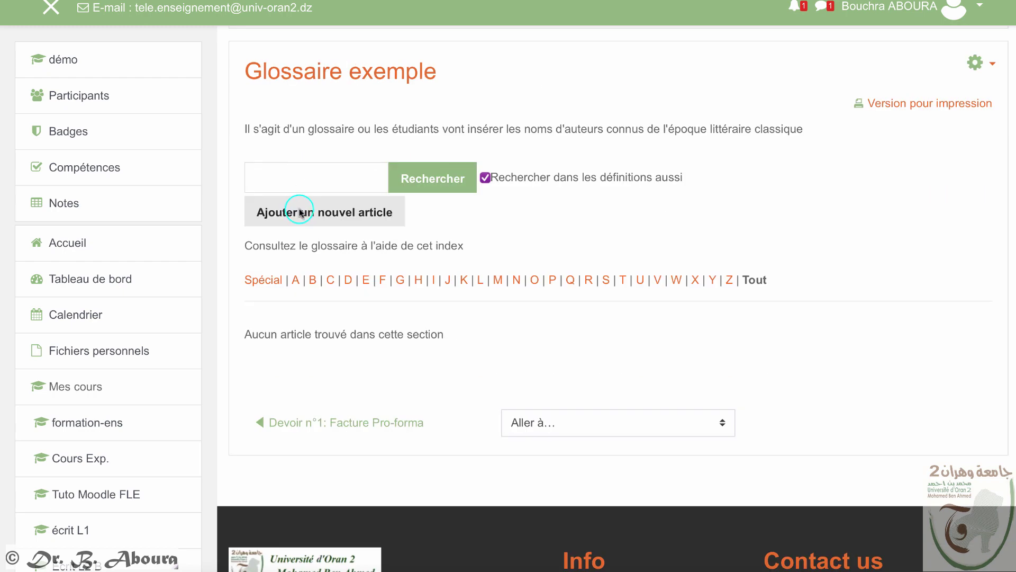
text(Wolf)
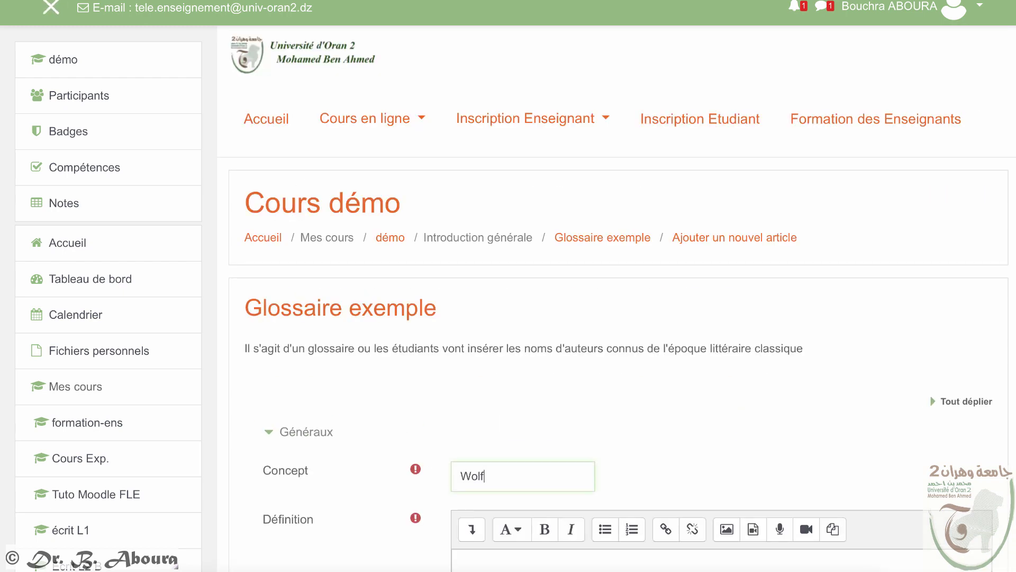
text(gang von Goethe)
scroll(484, 470, down, 5)
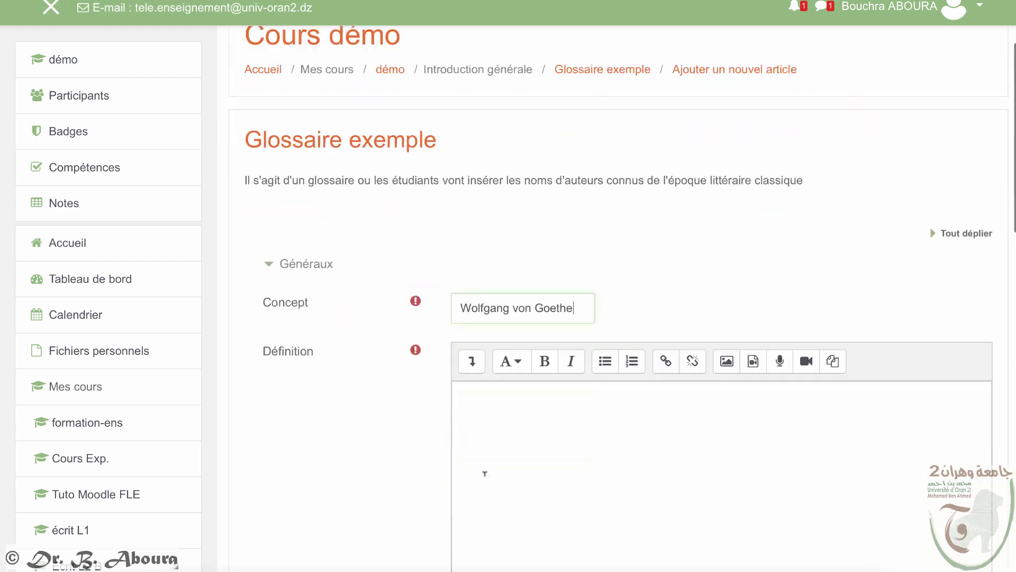
click(515, 295)
text(petite biographie)
scroll(515, 295, down, 2)
scroll(515, 301, down, 6)
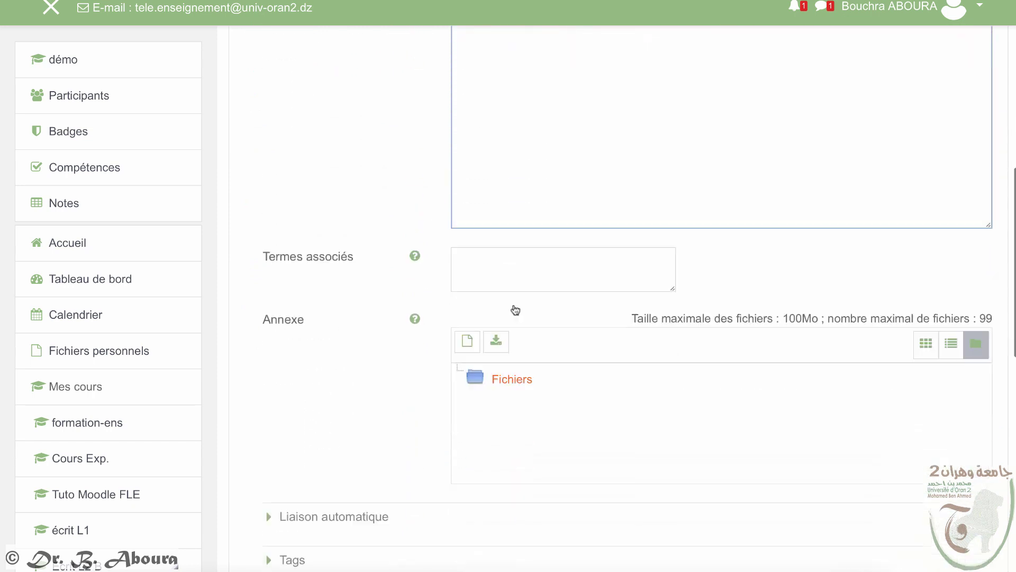
click(504, 413)
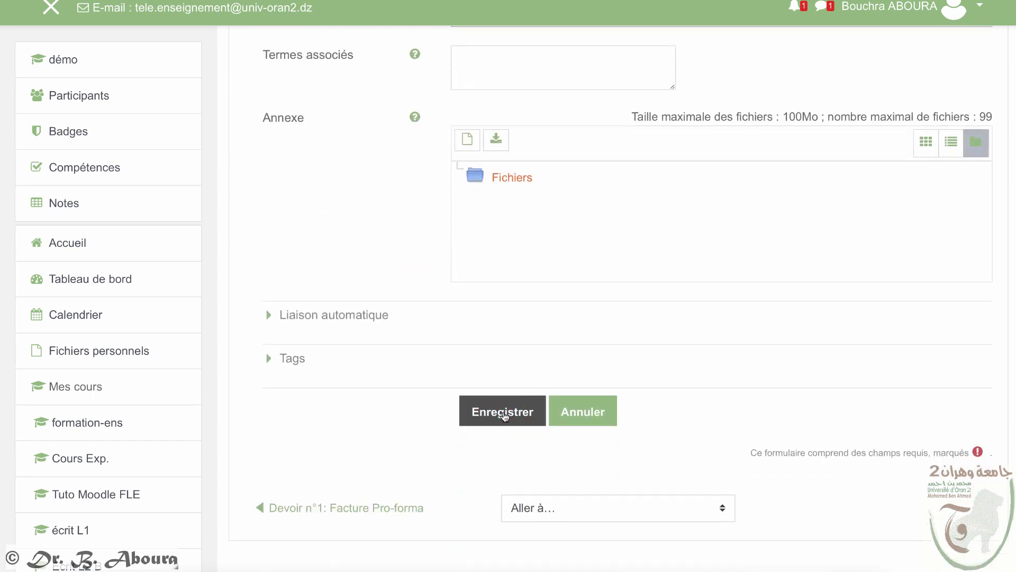
scroll(503, 415, down, 4)
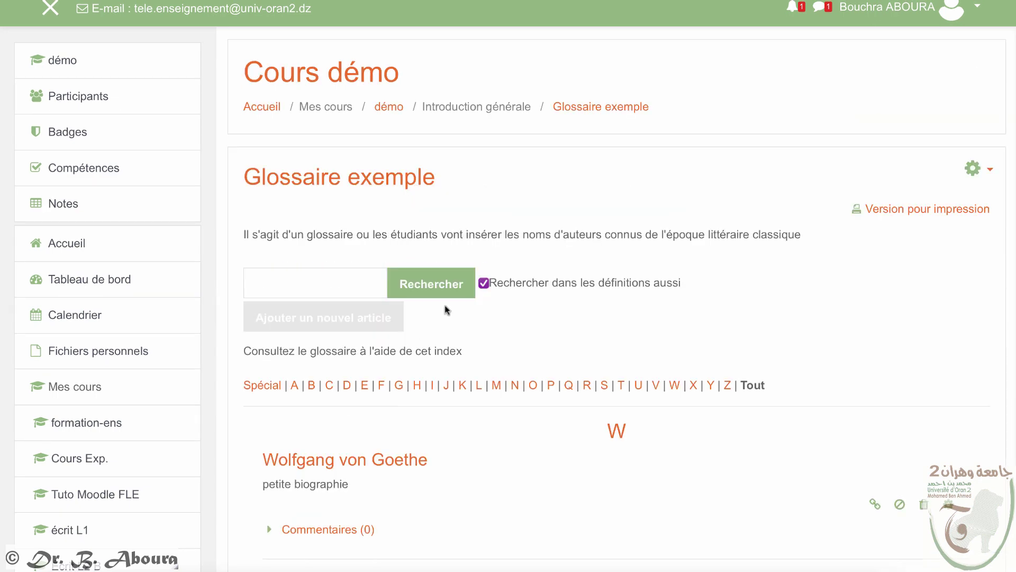
scroll(455, 309, down, 5)
scroll(475, 318, up, 6)
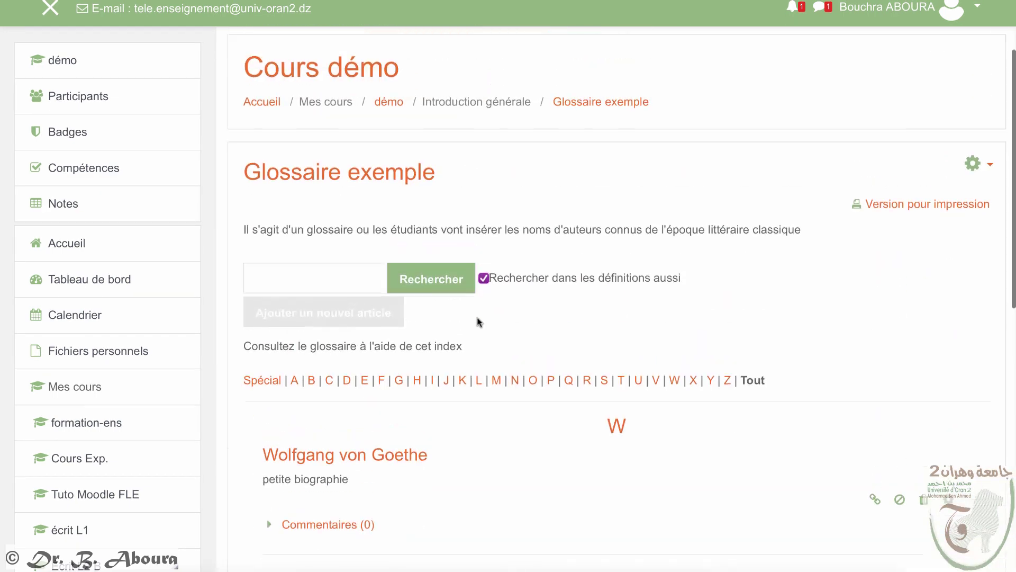
Step: Go back to démo via the navigation drawer and open the course gear menu
click(63, 60)
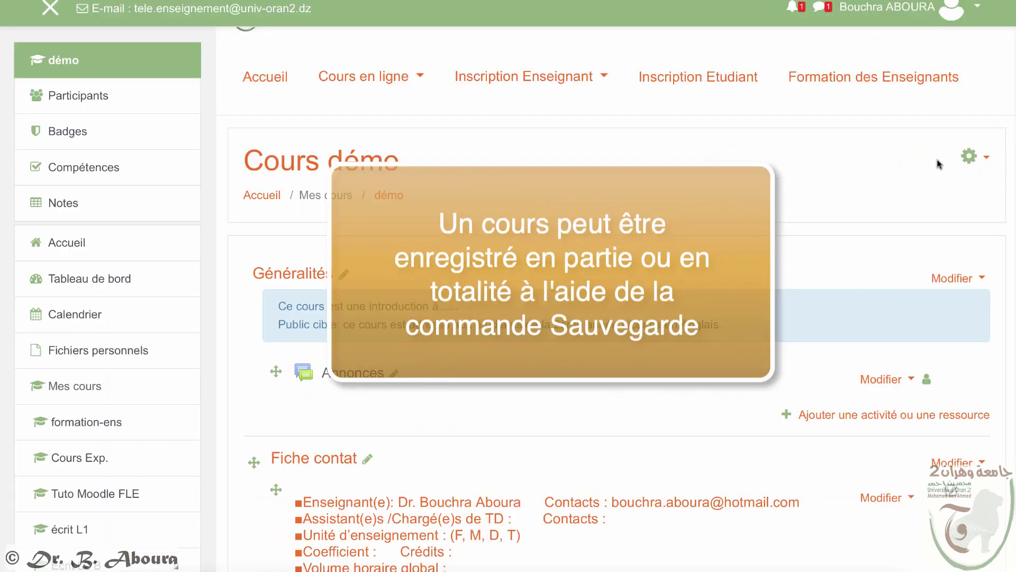
click(987, 160)
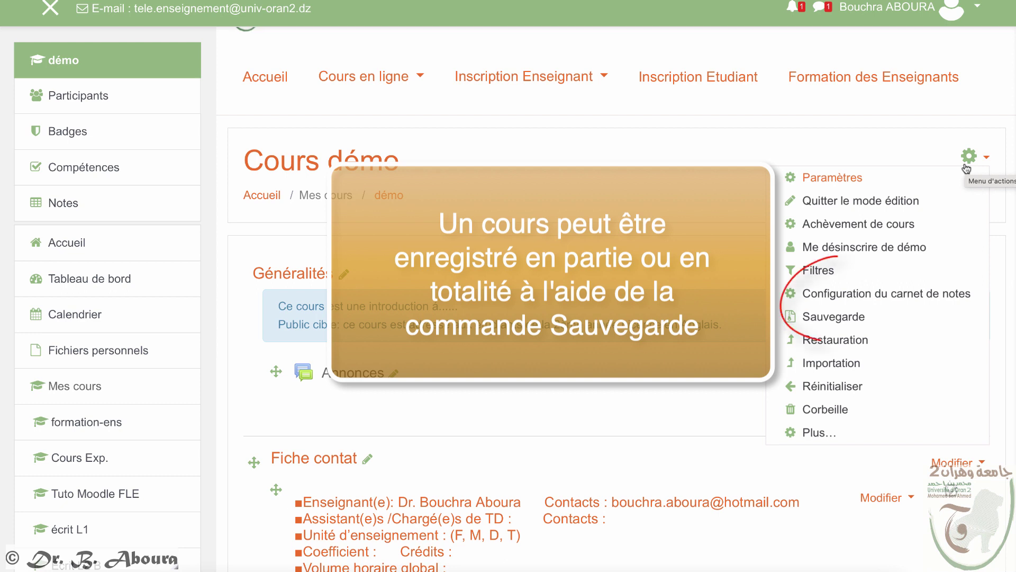
Step: Run Sauvegarde on the démo course, keeping all default settings through Effectuer la sauvegarde
click(858, 325)
scroll(852, 331, down, 3)
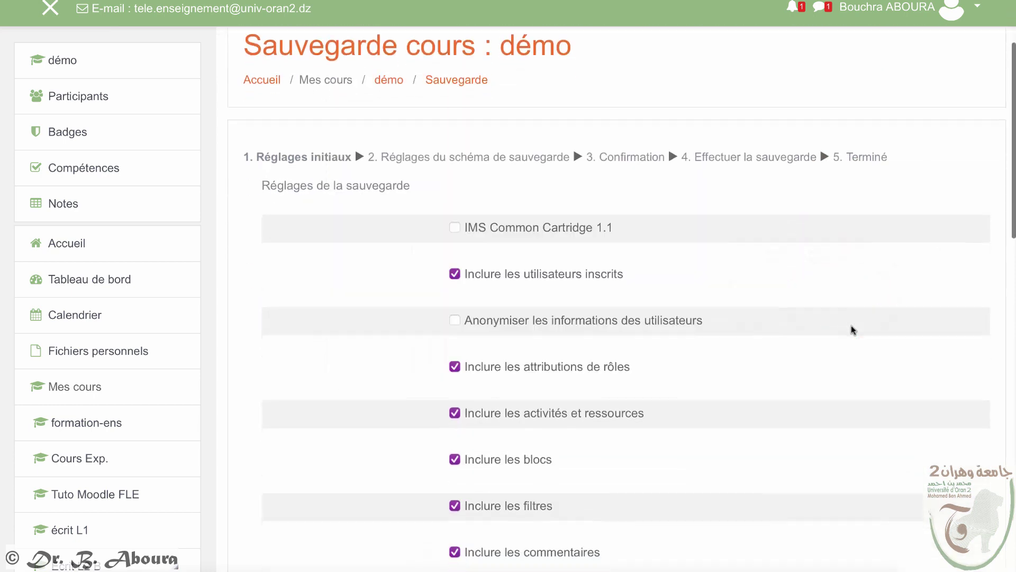
scroll(852, 329, down, 6)
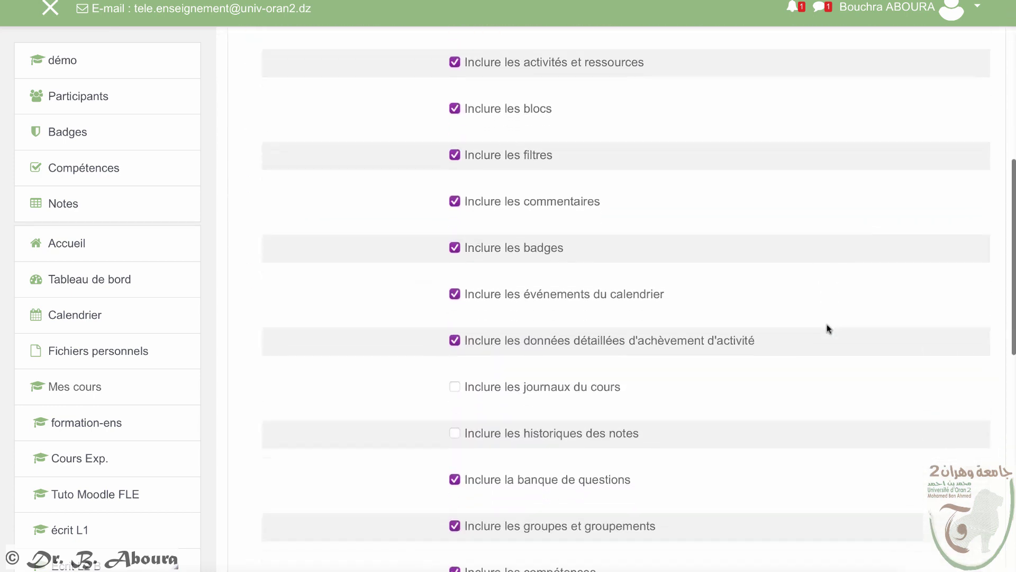
scroll(826, 324, down, 5)
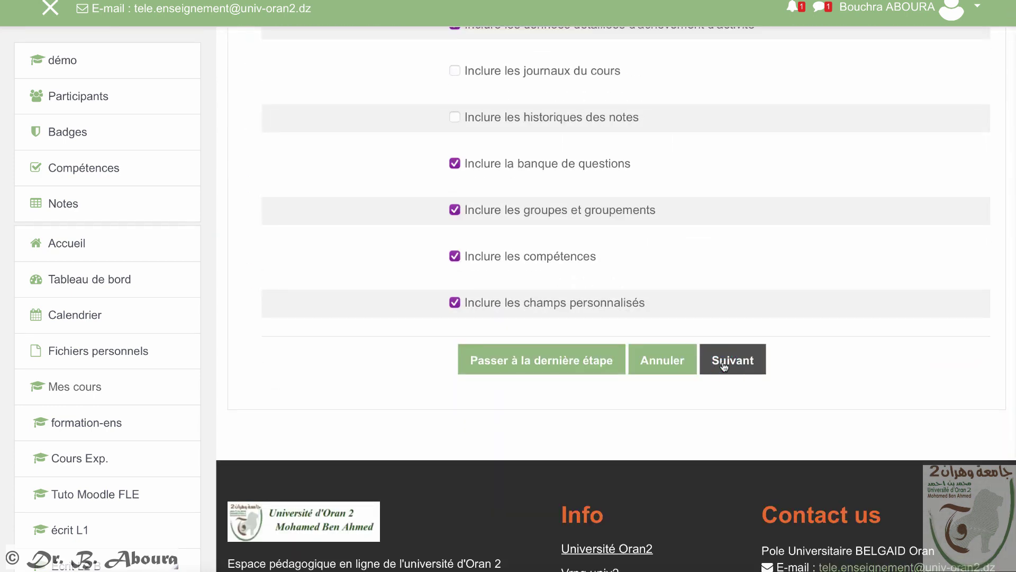
click(723, 365)
scroll(443, 335, down, 15)
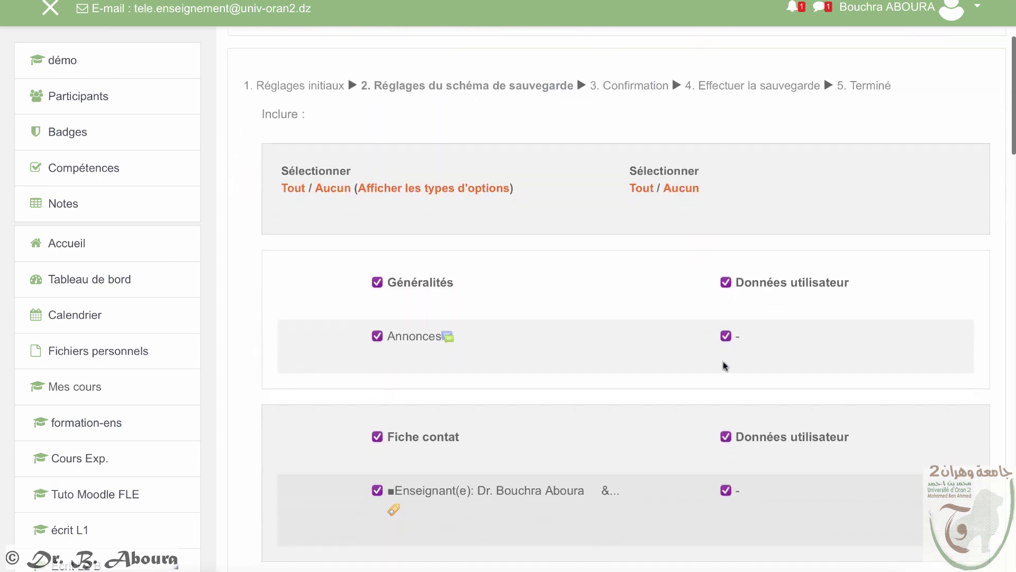
scroll(443, 335, down, 13)
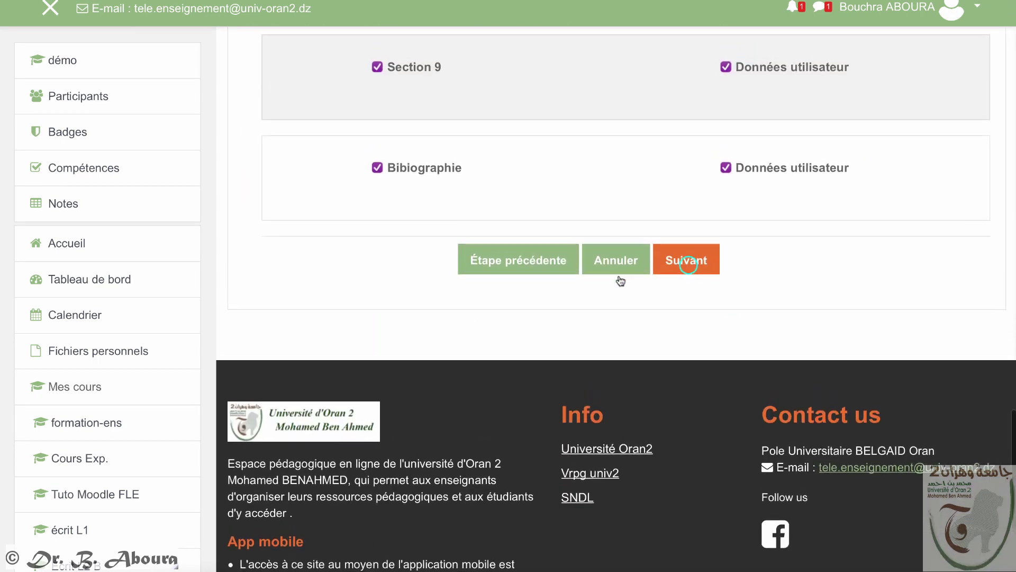
click(688, 265)
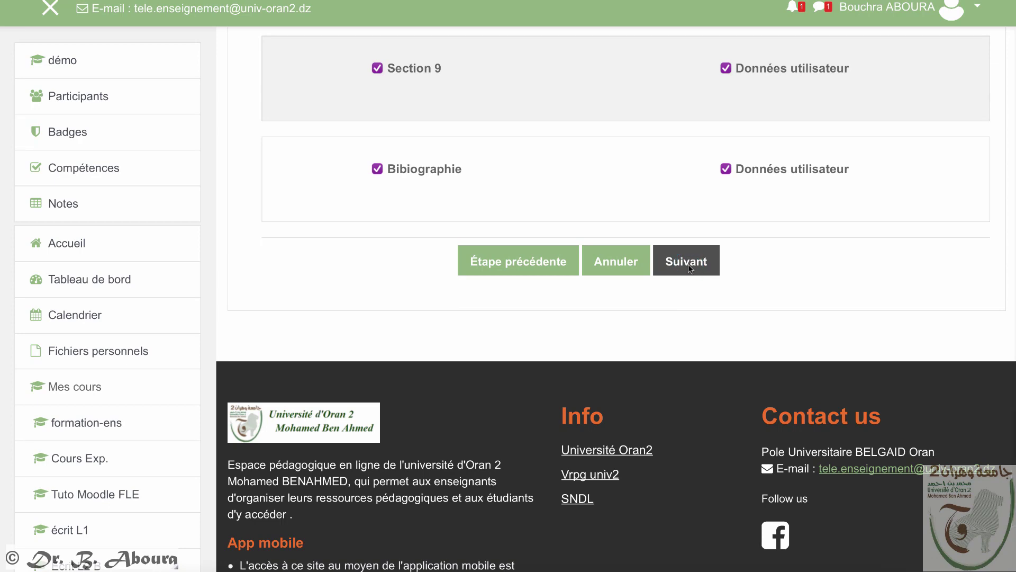
scroll(680, 272, down, 15)
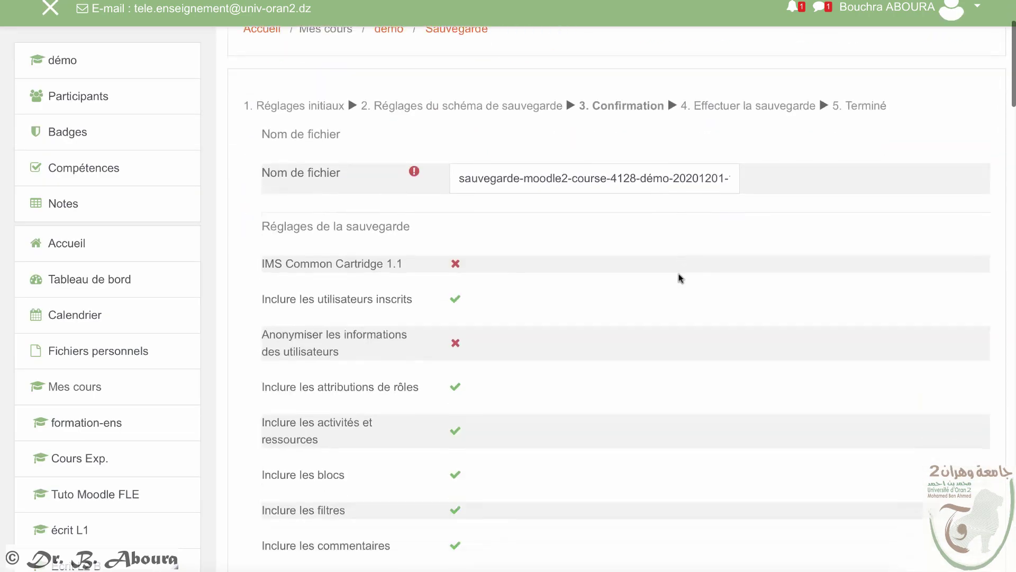
scroll(674, 275, down, 15)
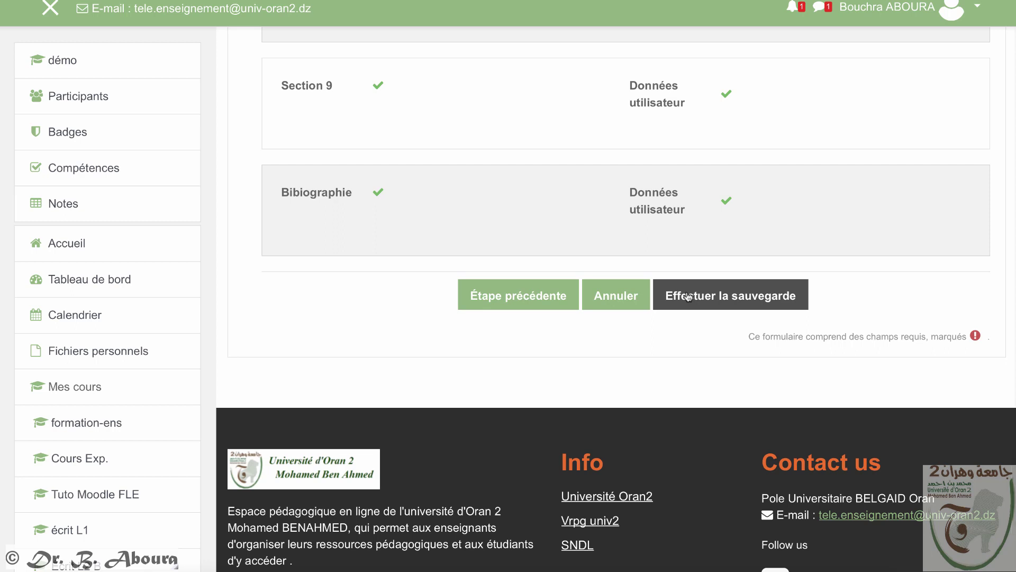
click(688, 295)
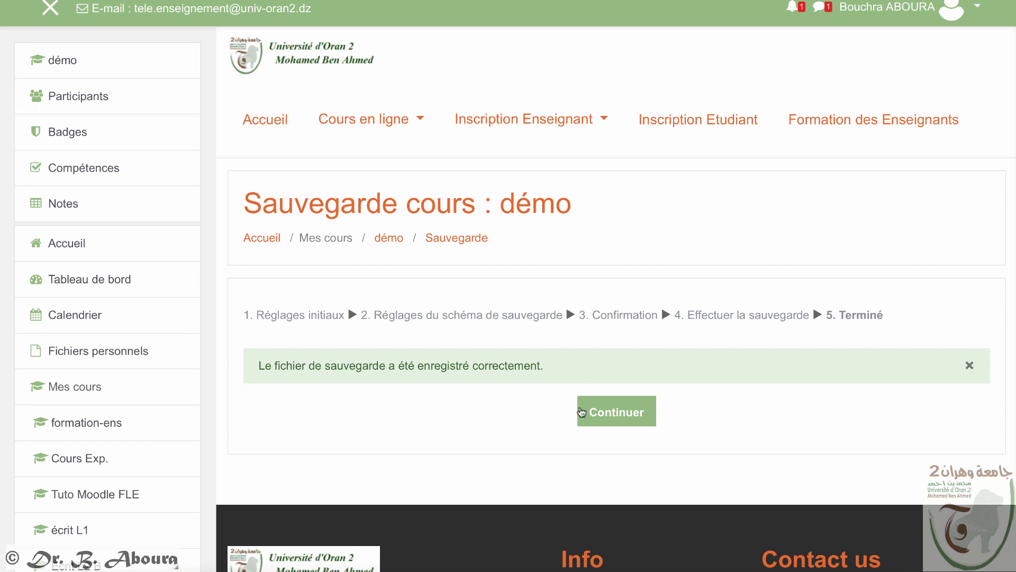
click(609, 418)
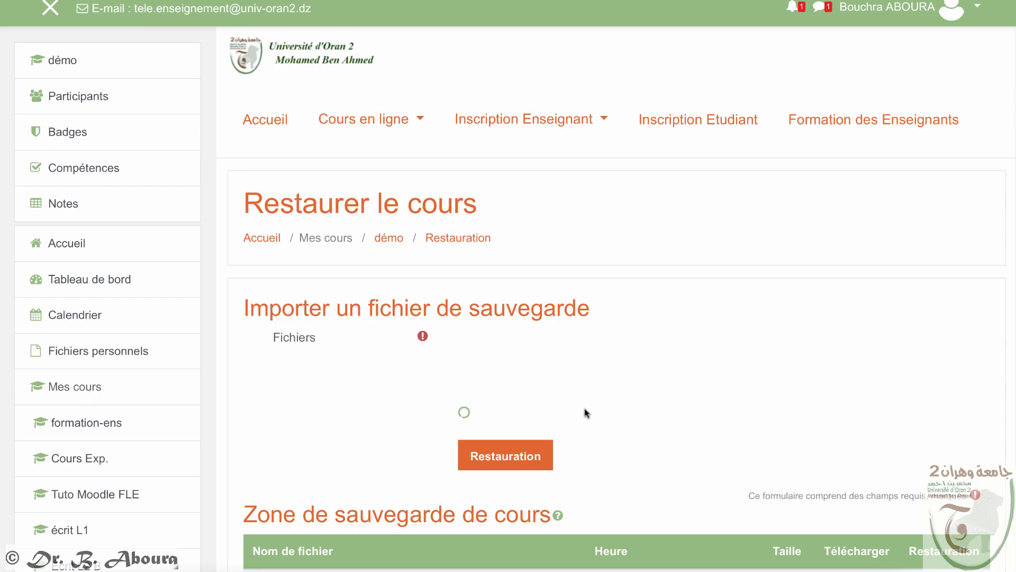
scroll(583, 407, down, 1)
scroll(583, 412, down, 4)
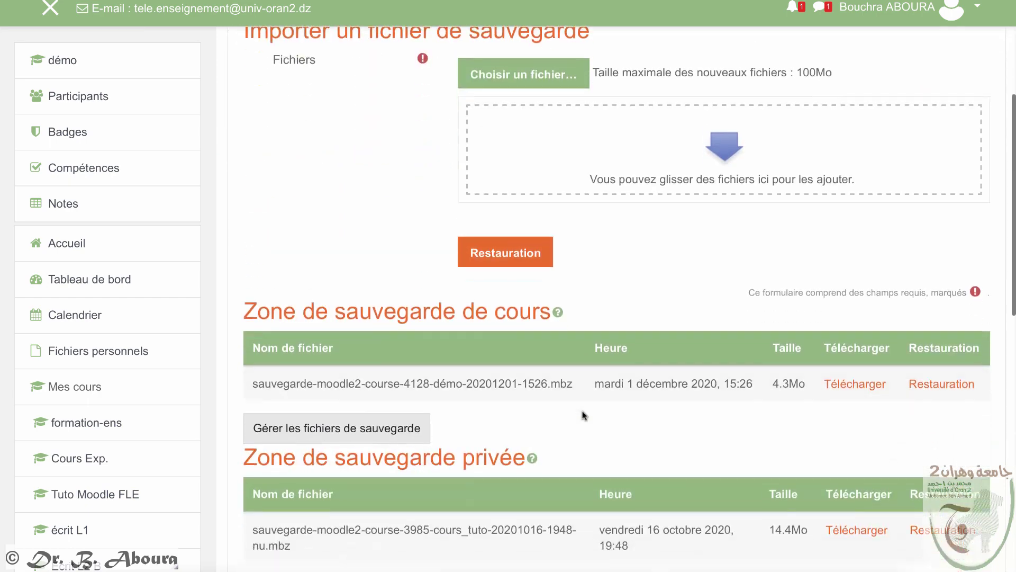
scroll(363, 425, up, 2)
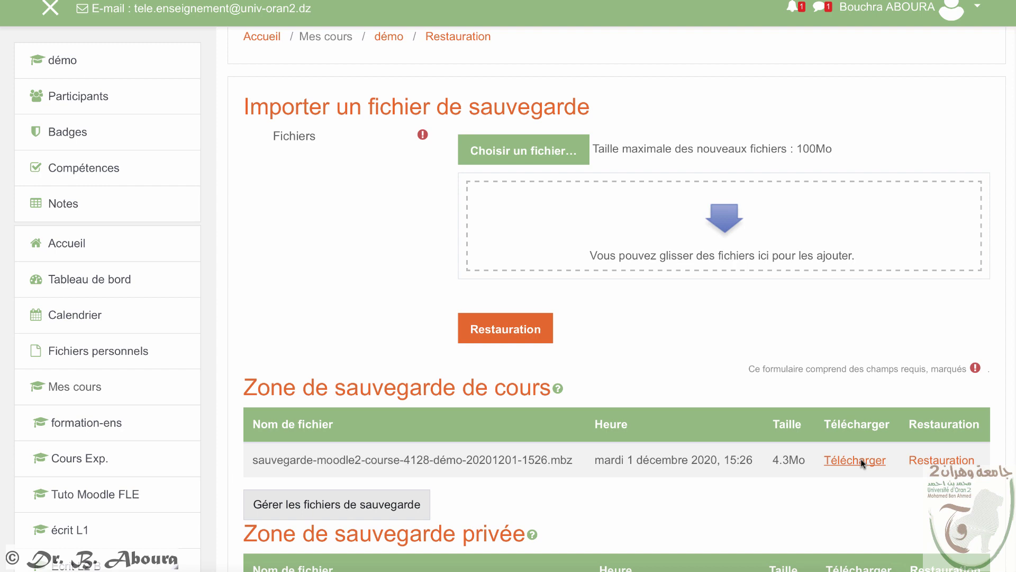
scroll(868, 462, down, 3)
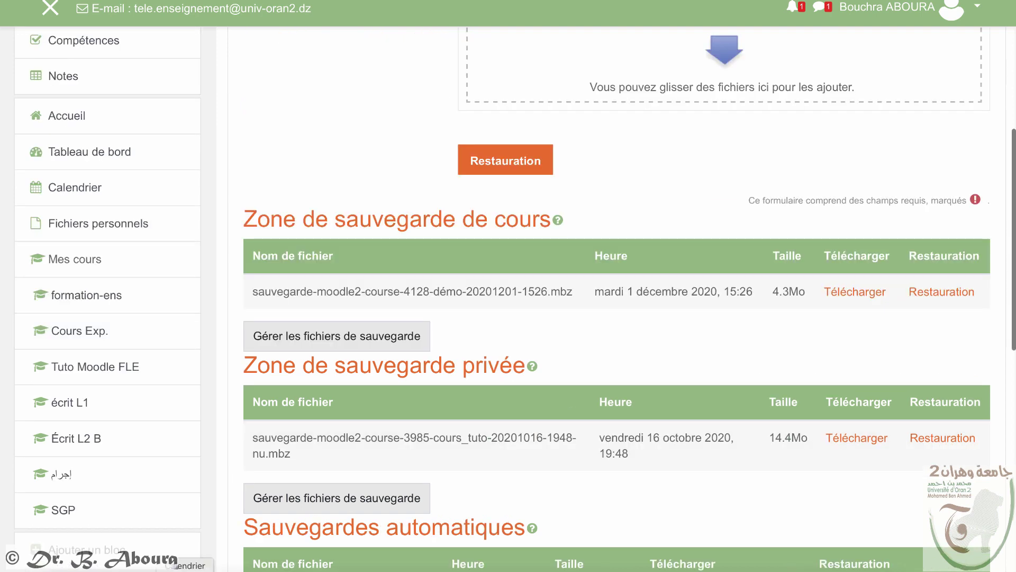
scroll(592, 484, up, 6)
scroll(592, 489, up, 1)
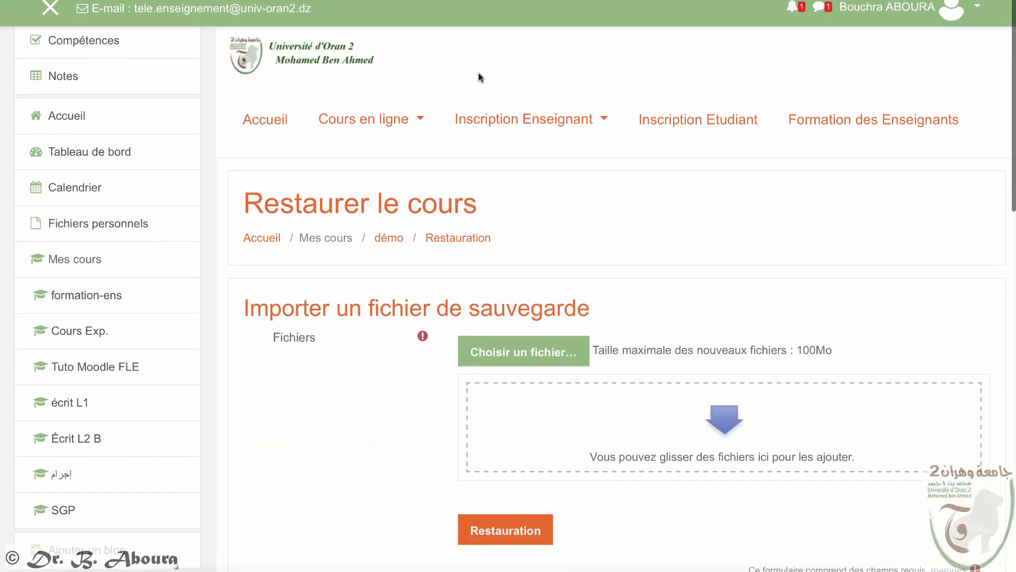
scroll(94, 110, up, 3)
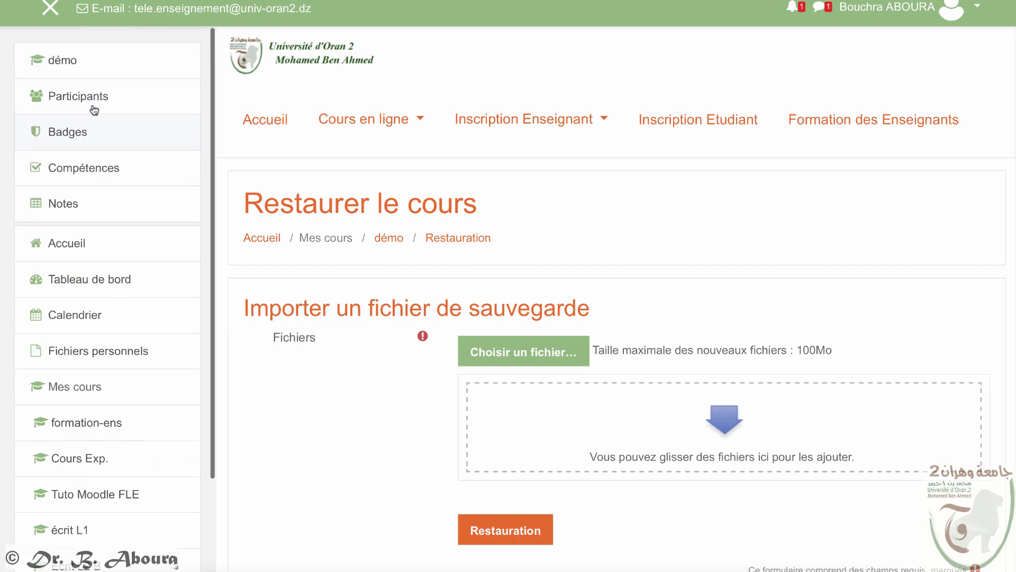
Step: Open the démo course page and add a Calendrier block
click(73, 60)
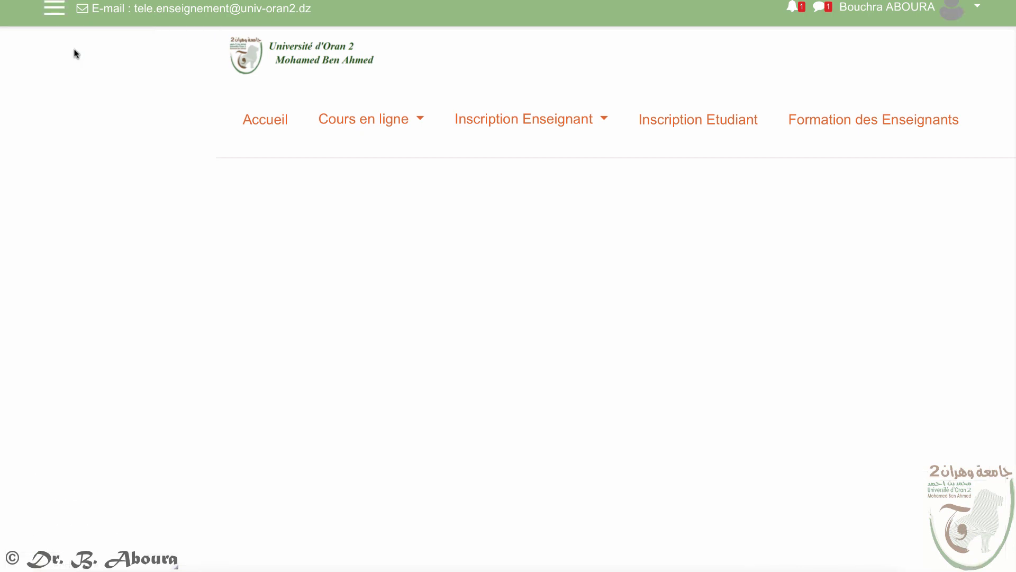
scroll(220, 423, down, 3)
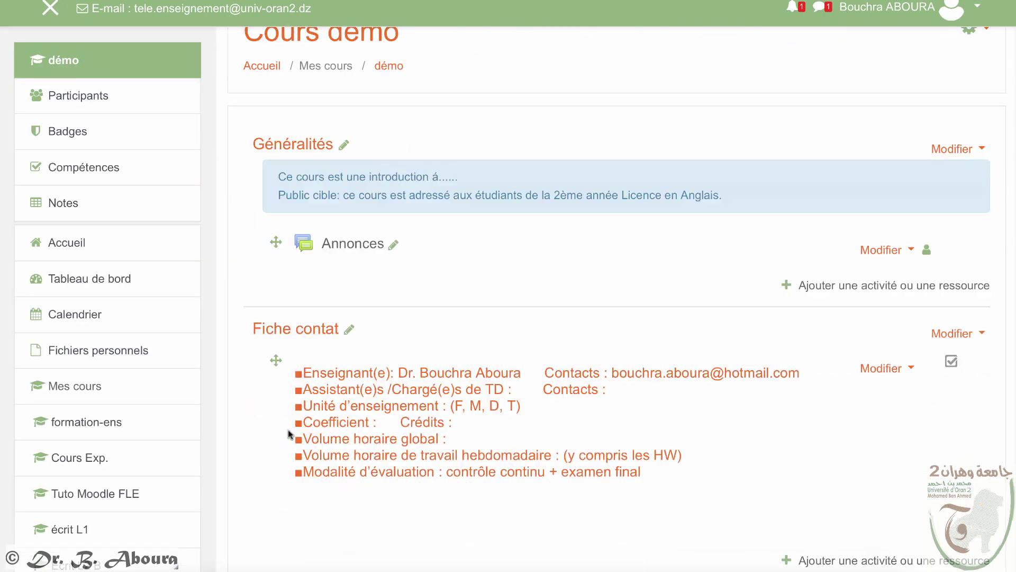
scroll(288, 434, down, 4)
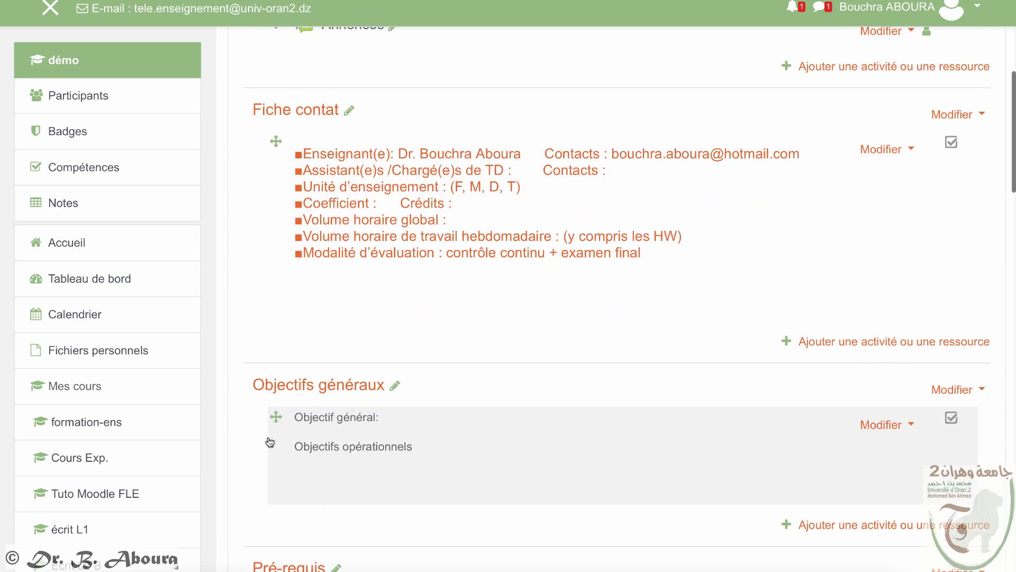
scroll(254, 444, down, 7)
scroll(249, 447, down, 4)
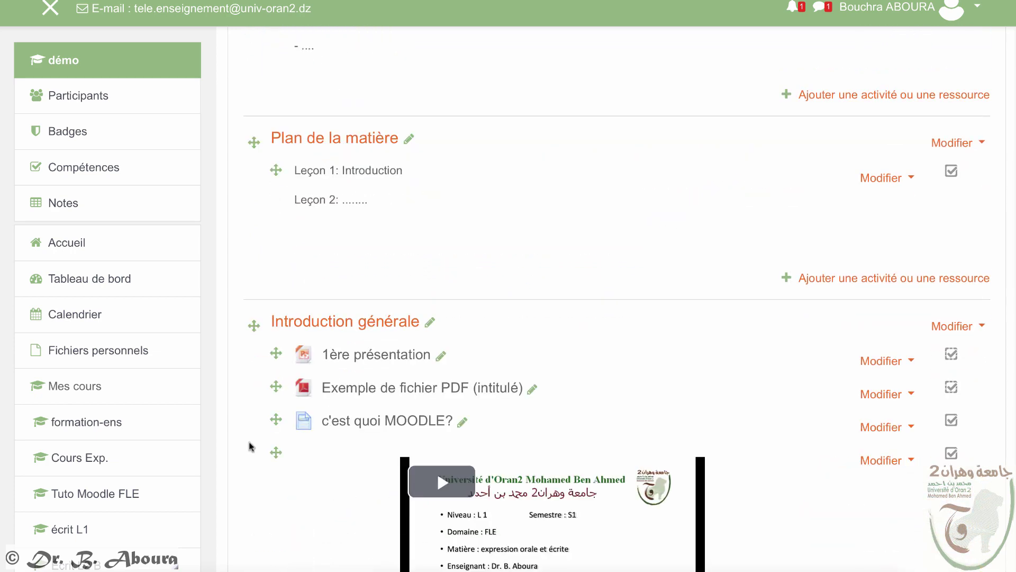
scroll(250, 447, down, 4)
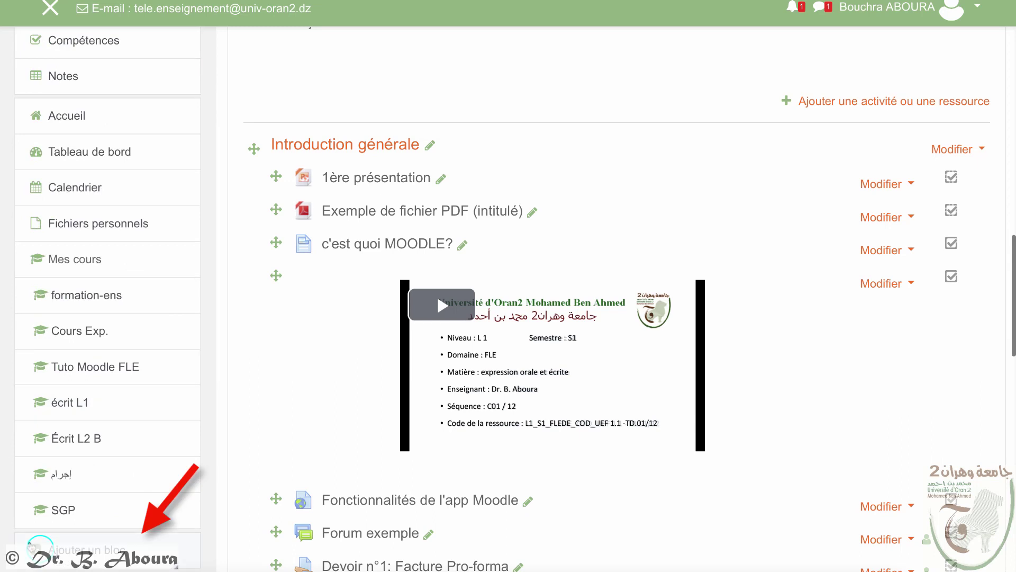
click(39, 546)
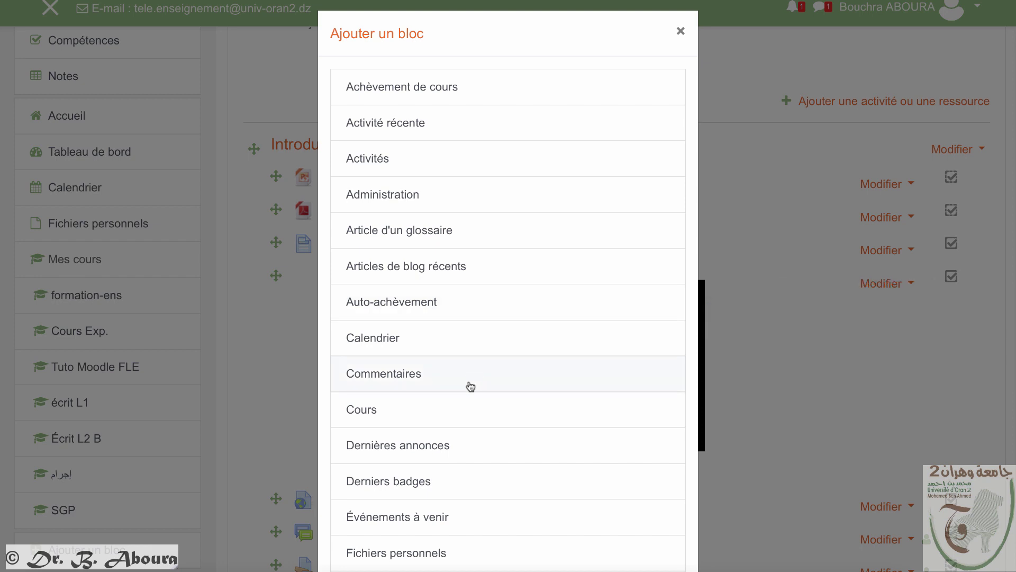
click(390, 336)
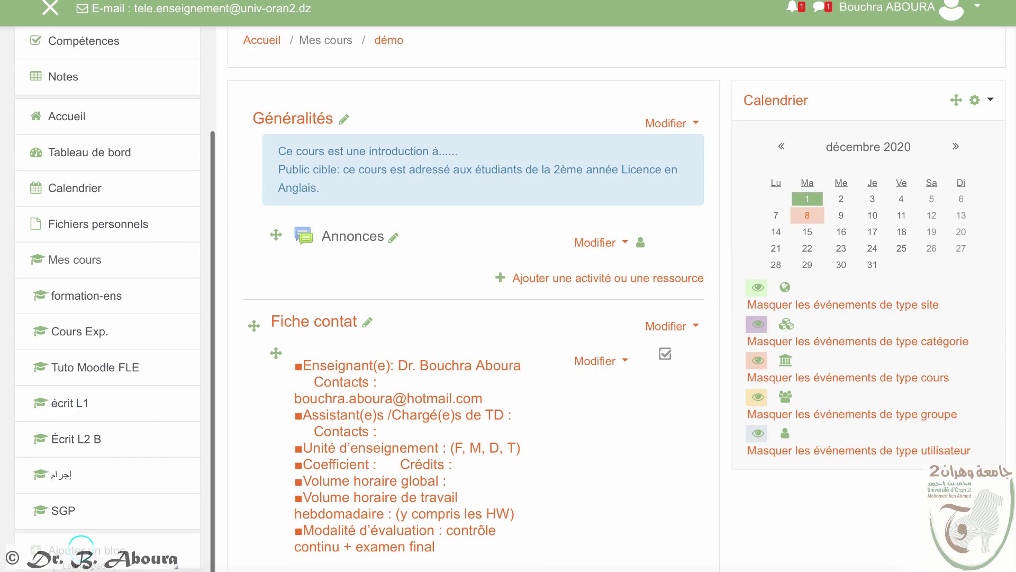
Step: Add an Administration block to the course page
click(79, 550)
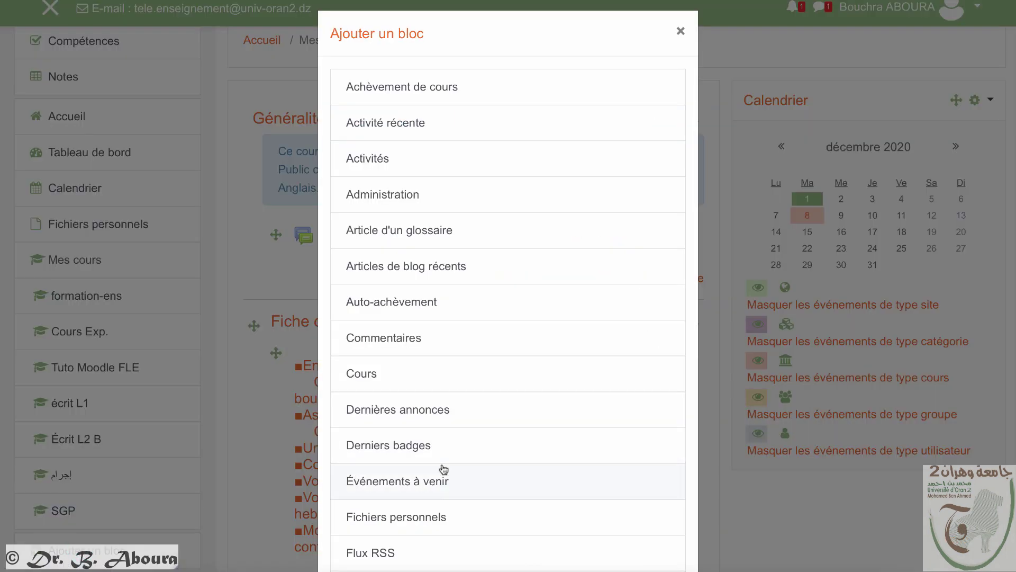
scroll(444, 469, down, 7)
scroll(424, 461, up, 2)
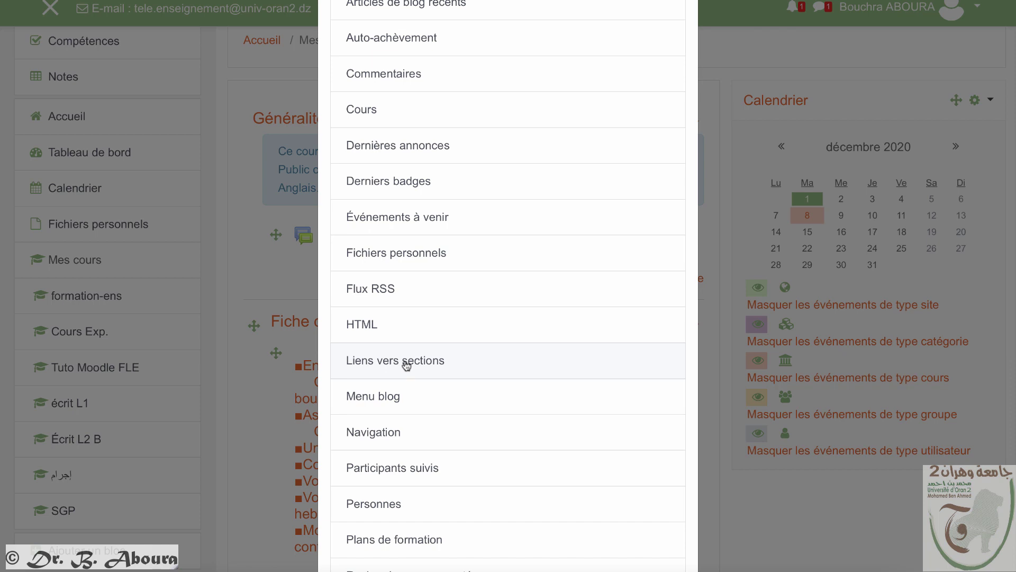
scroll(405, 364, up, 3)
click(392, 85)
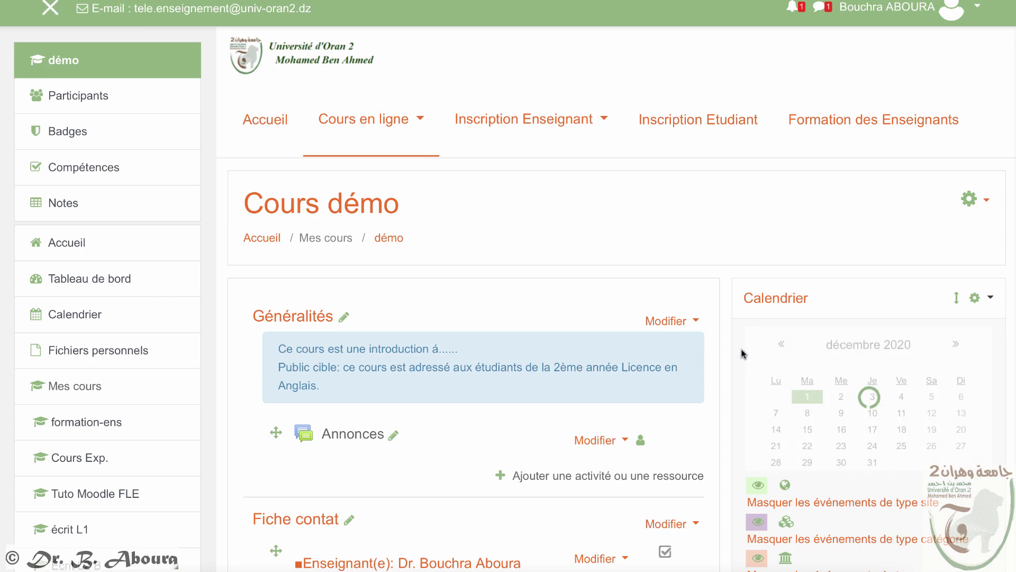
scroll(748, 351, down, 10)
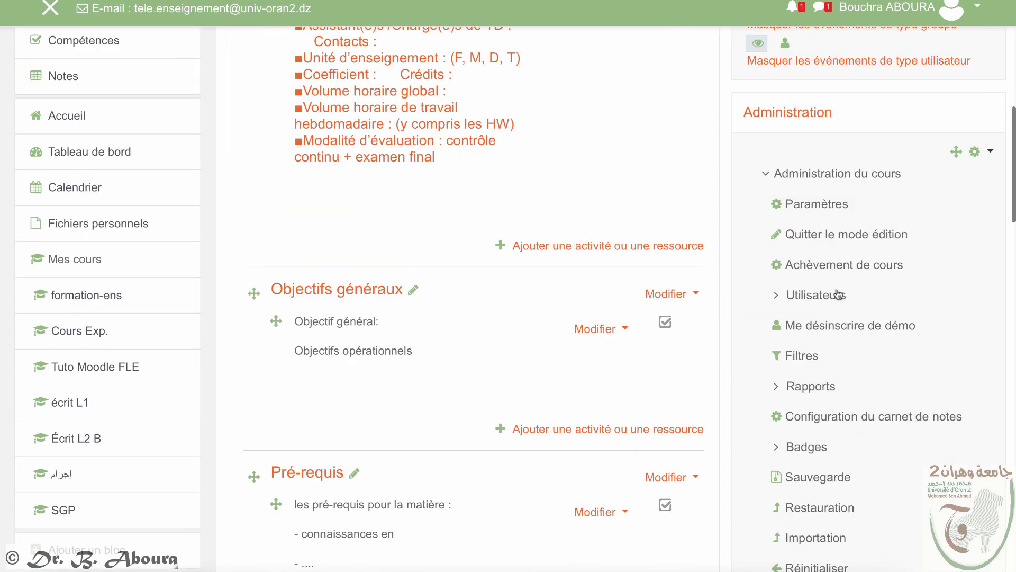
scroll(837, 295, down, 3)
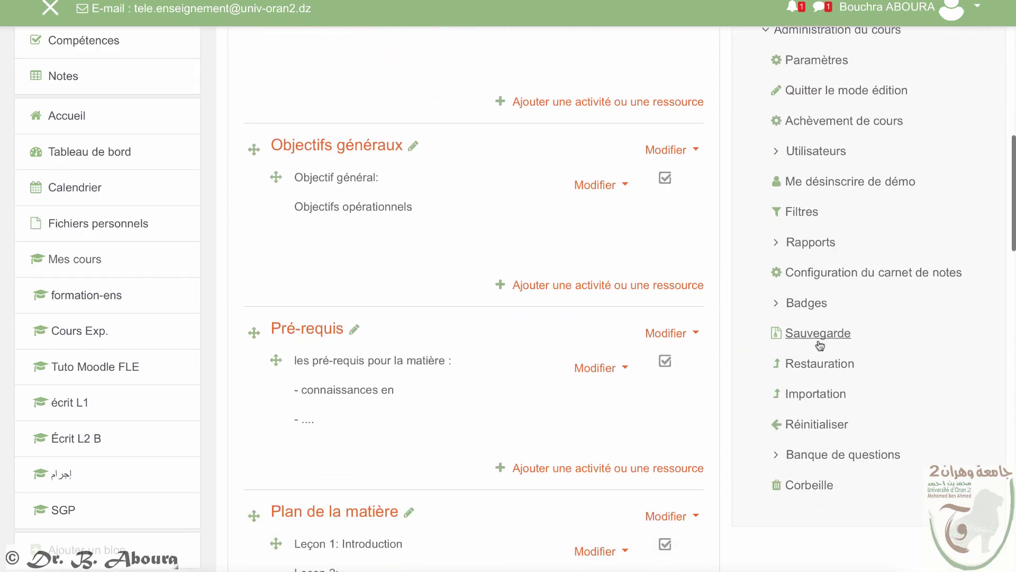
scroll(836, 354, down, 2)
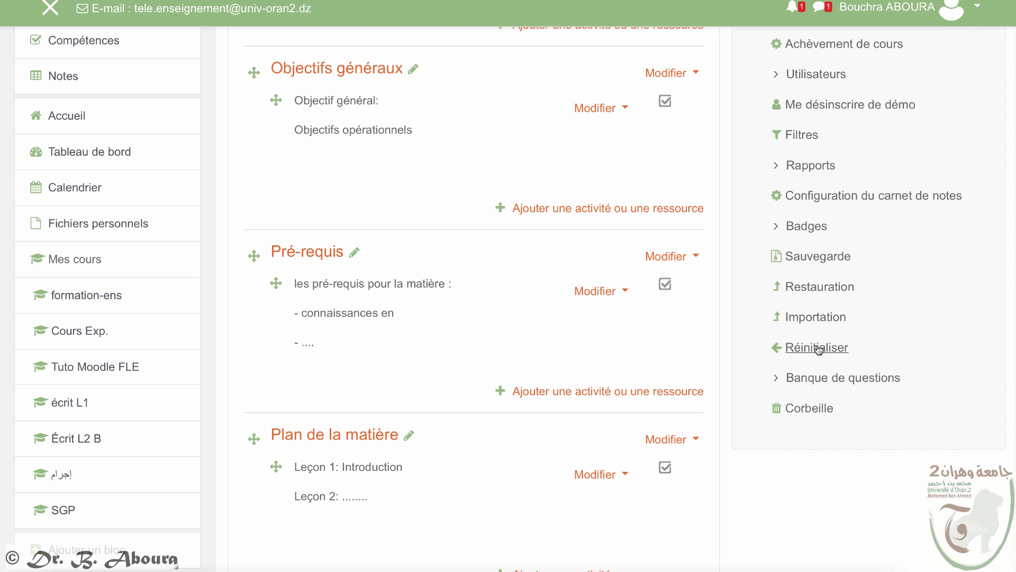
Step: On the Cours démo reset page, select the Étudiant role under Rôles
click(818, 348)
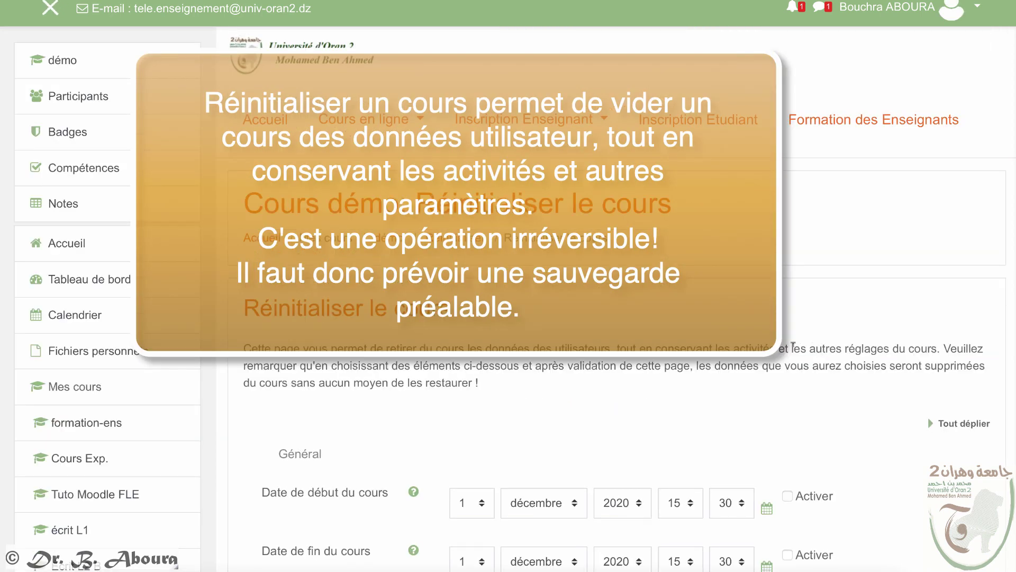
scroll(792, 350, down, 6)
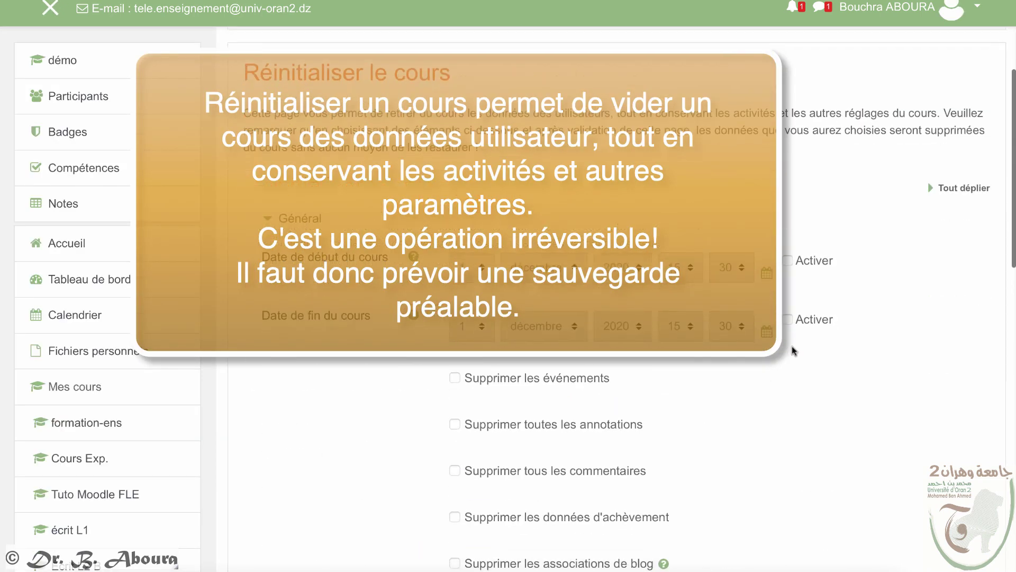
scroll(792, 346, down, 1)
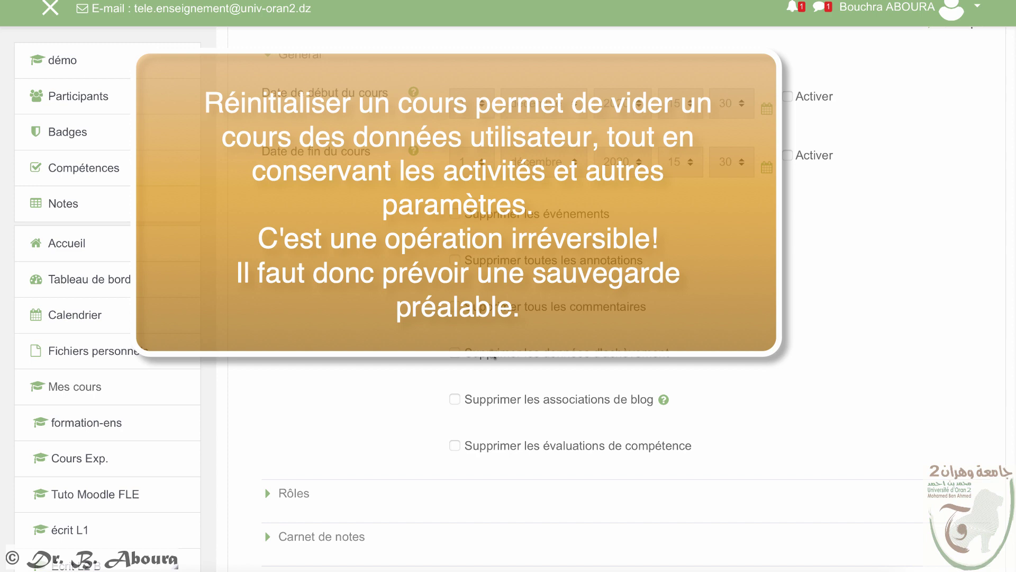
scroll(601, 414, up, 1)
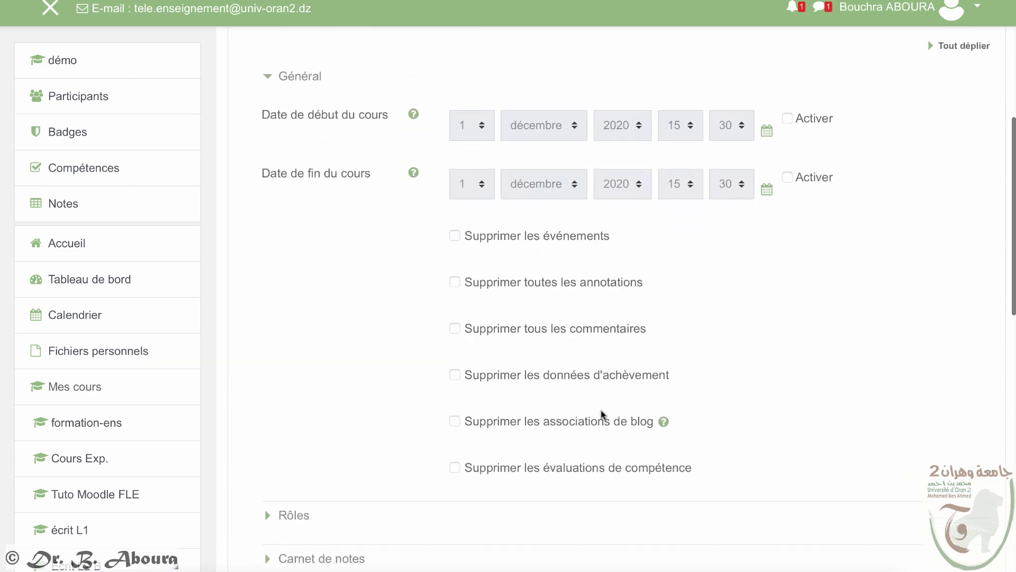
scroll(602, 414, down, 2)
click(266, 372)
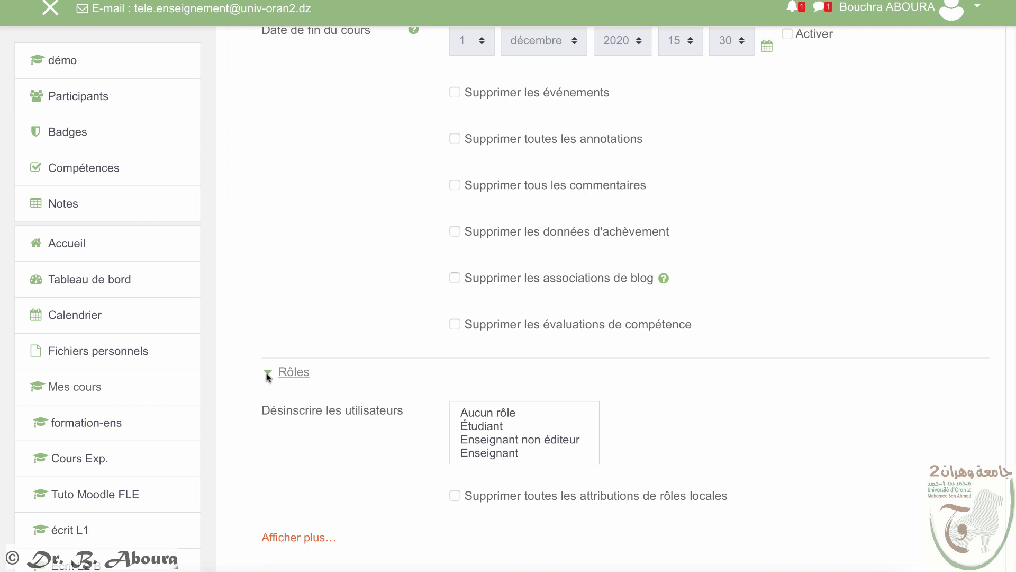
click(483, 428)
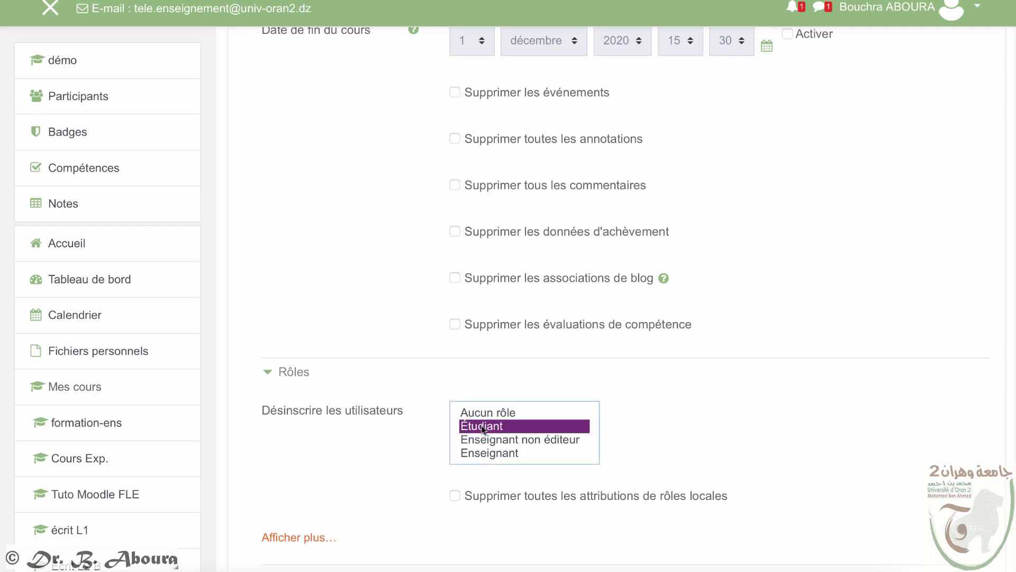
Step: Tick Supprimer toutes les notes under Carnet de notes and run Réinitialiser le cours
scroll(483, 426, down, 1)
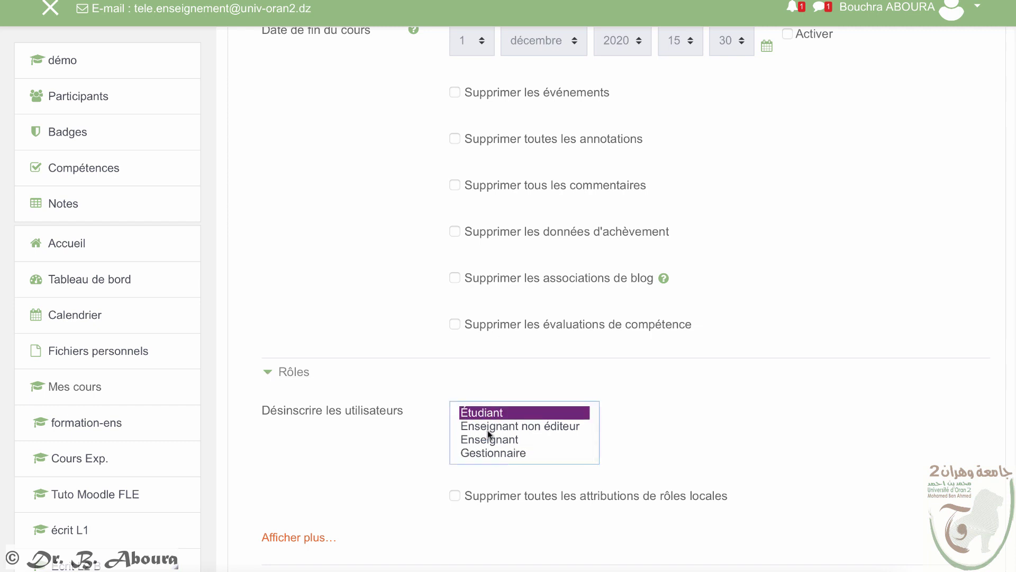
scroll(563, 501, down, 6)
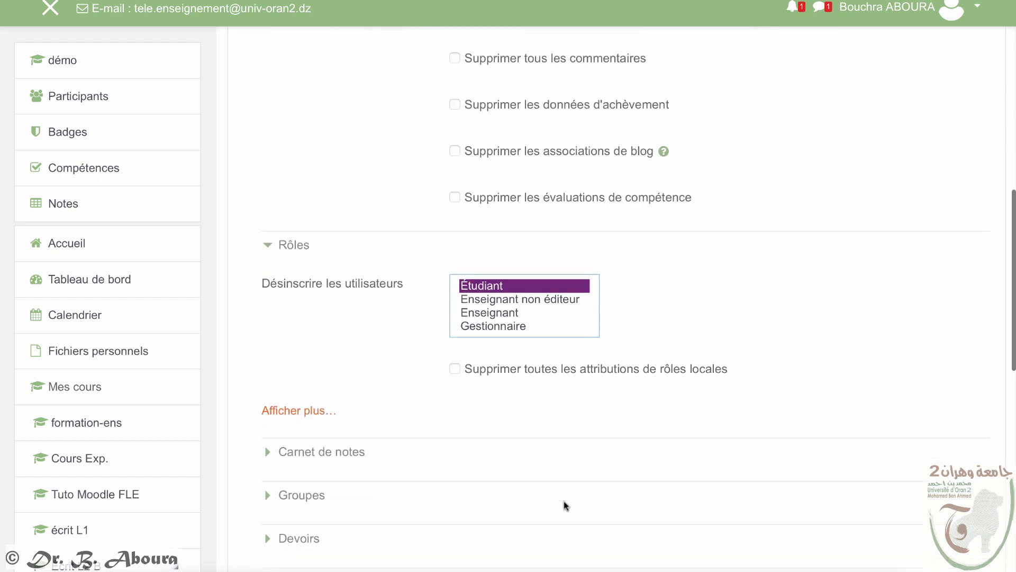
scroll(564, 501, down, 1)
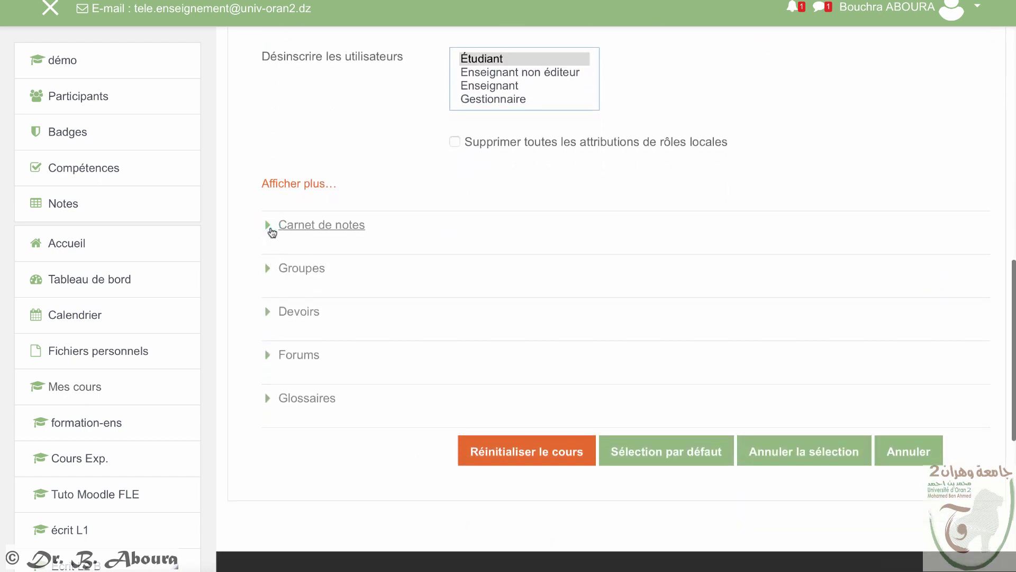
click(268, 226)
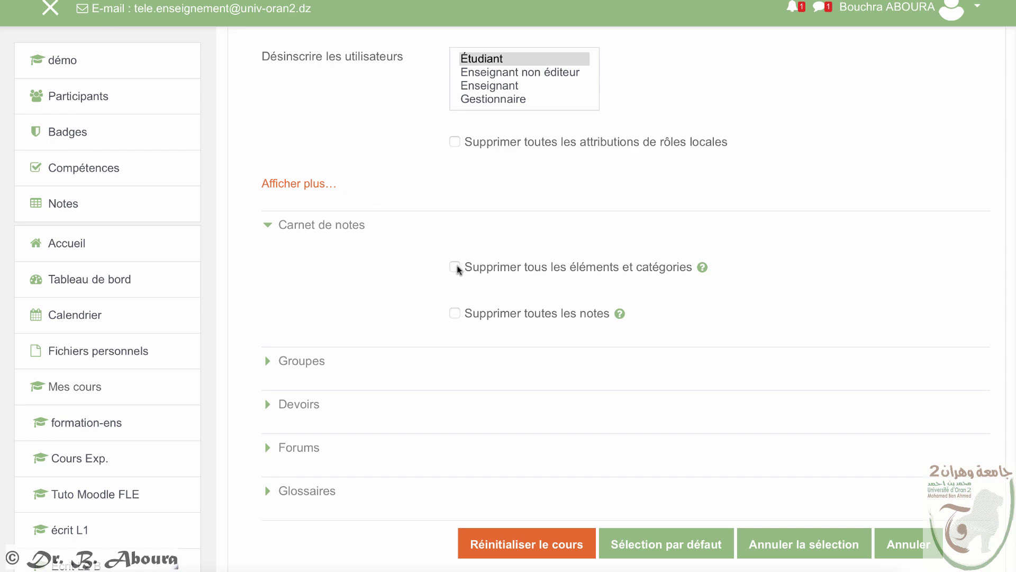
click(454, 312)
click(267, 404)
scroll(652, 418, down, 5)
scroll(652, 419, down, 3)
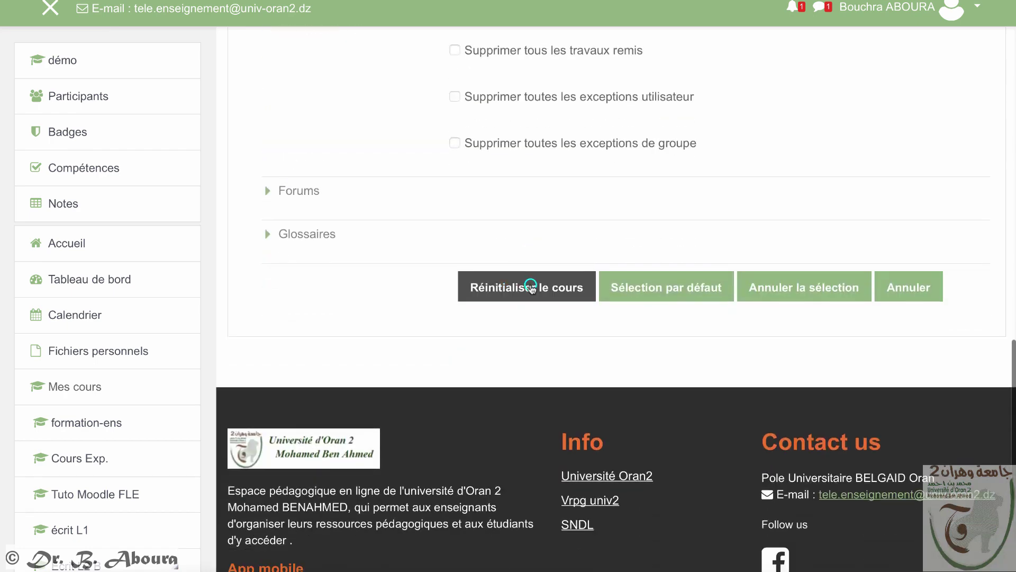
click(530, 288)
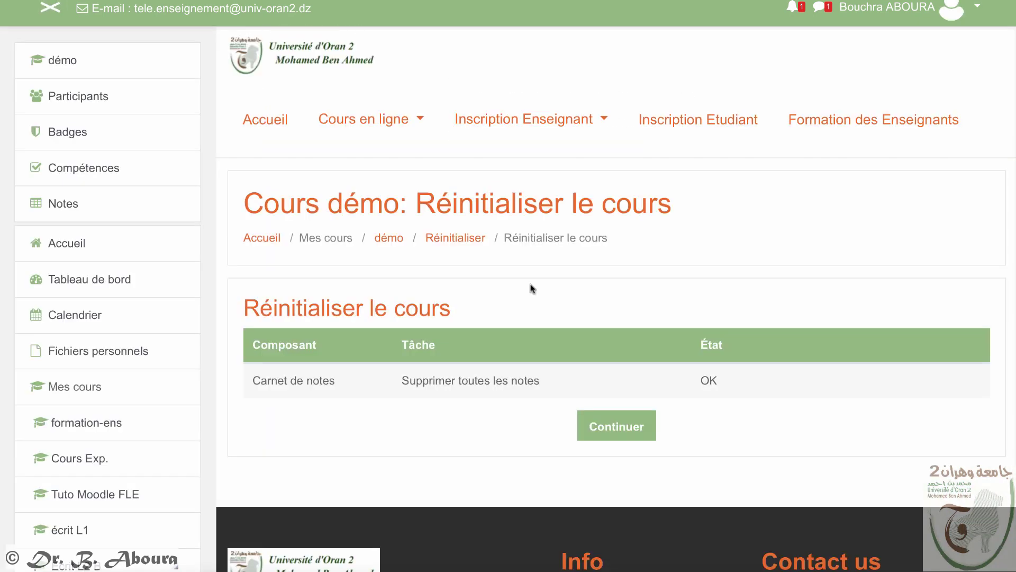
Step: Return to the Cours démo course page and bring the Administration du cours block into view
click(599, 427)
scroll(604, 428, down, 2)
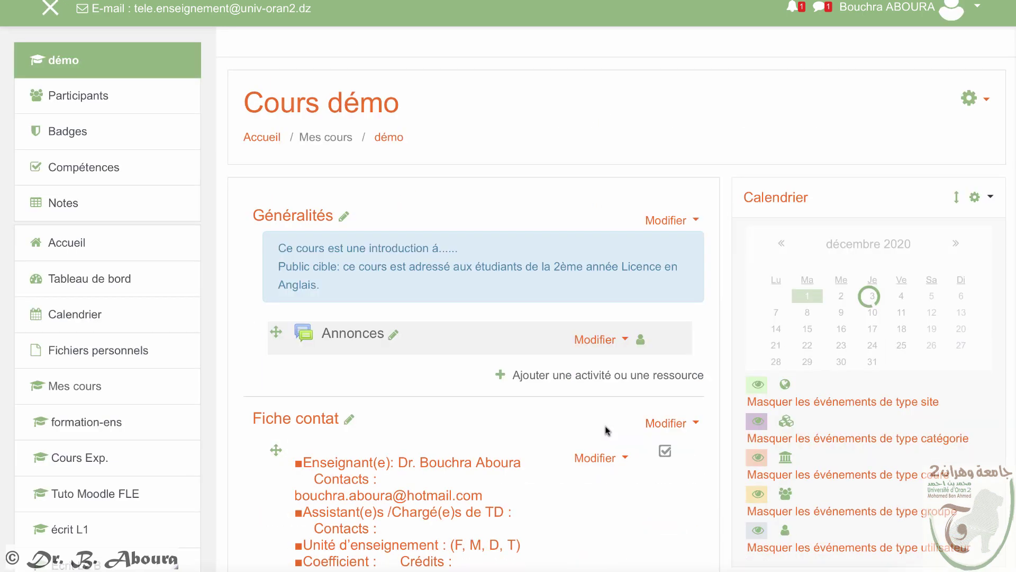
scroll(608, 431, down, 7)
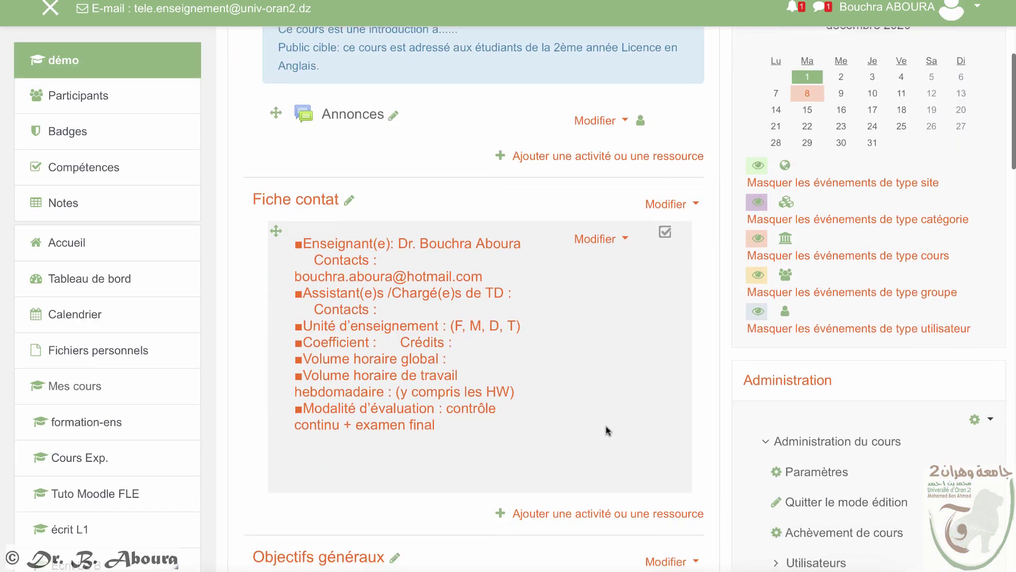
scroll(873, 482, down, 6)
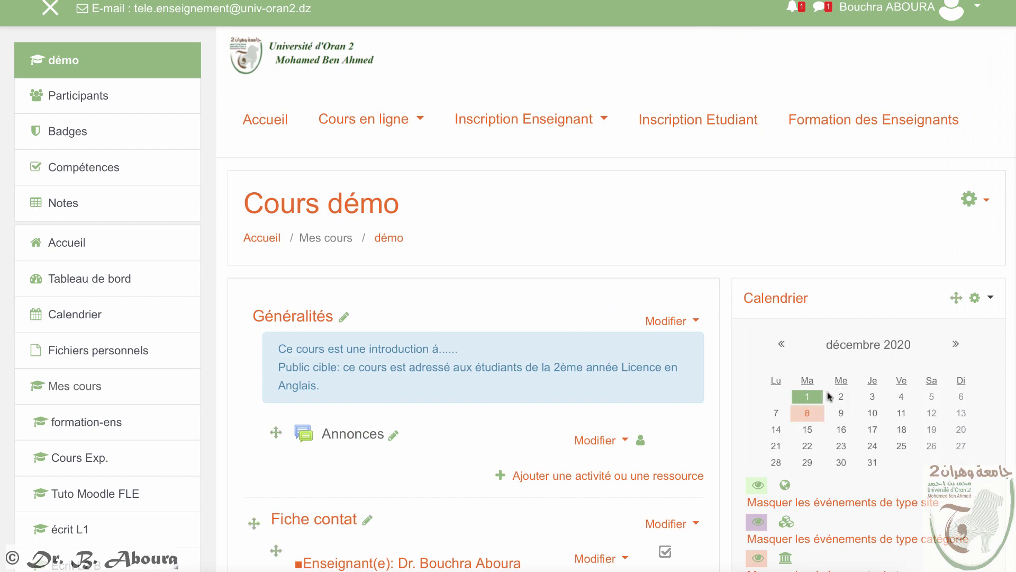
scroll(825, 394, down, 15)
scroll(834, 401, up, 5)
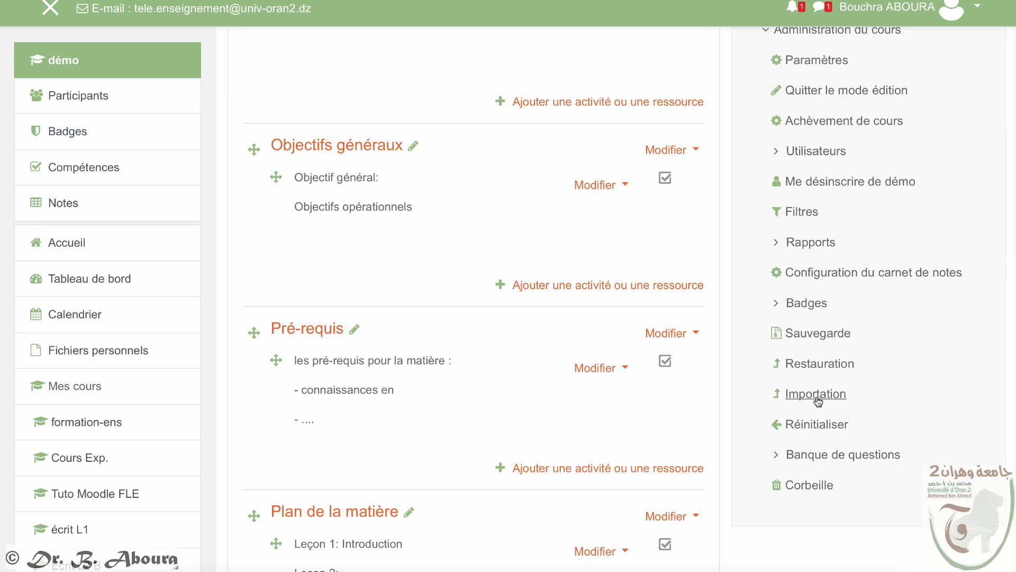
Step: Start restoring the private Cours Tuto backup from the Restauration page
click(818, 365)
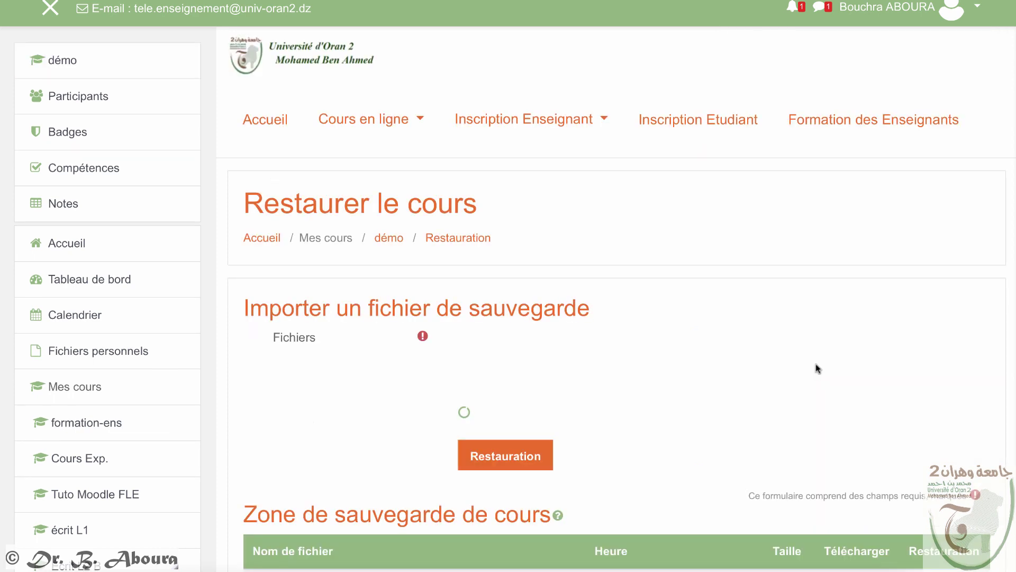
scroll(787, 416, down, 5)
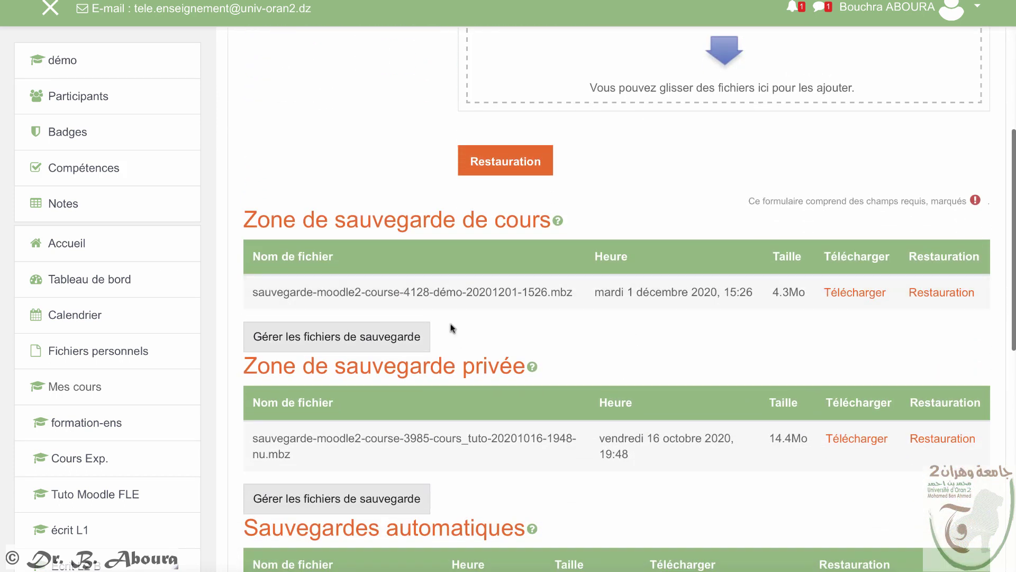
click(938, 440)
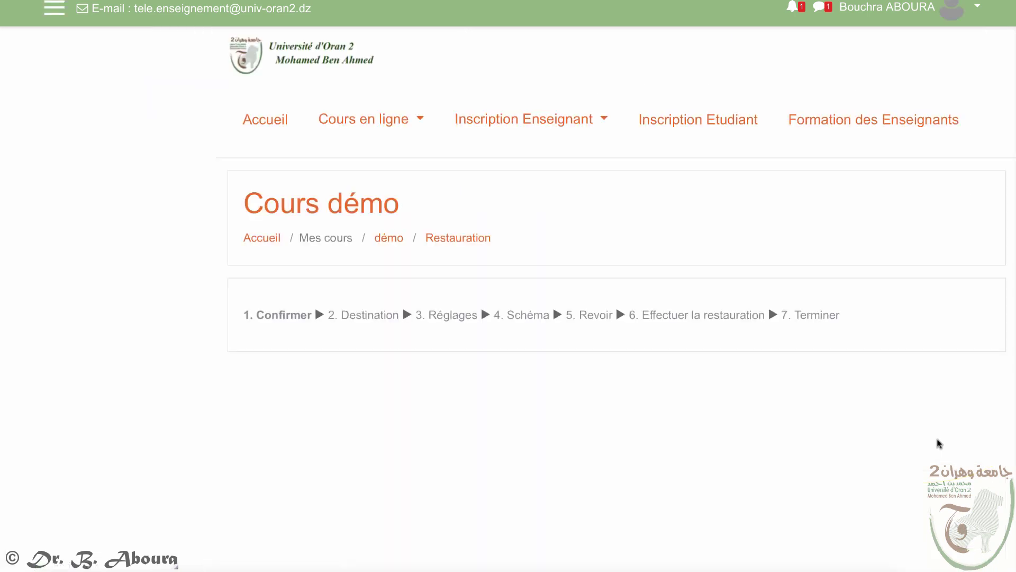
Step: Review the Cours Tuto backup details and continue to the 2. Destination step
scroll(815, 439, down, 9)
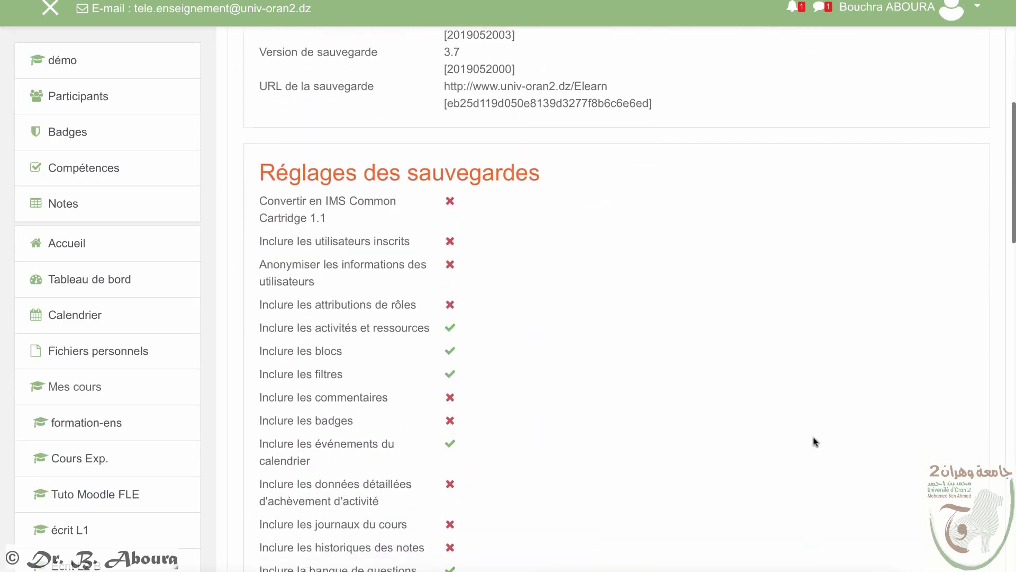
scroll(812, 442, down, 15)
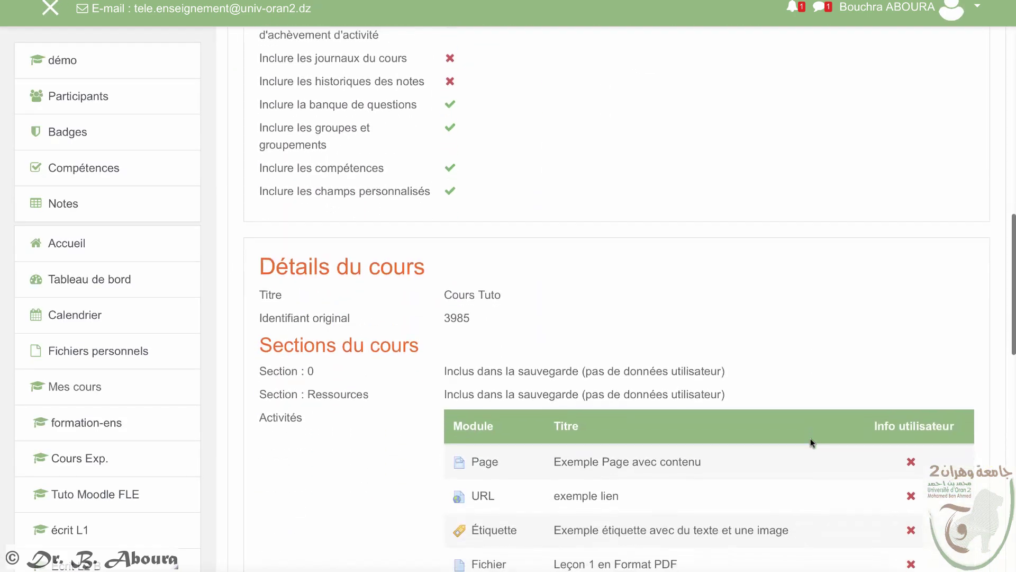
scroll(811, 442, up, 5)
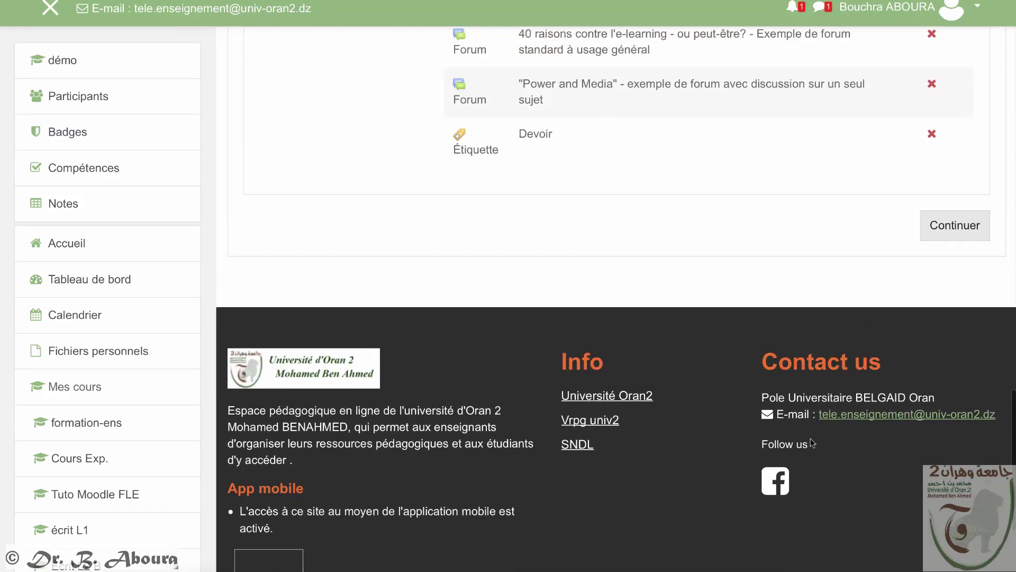
click(968, 465)
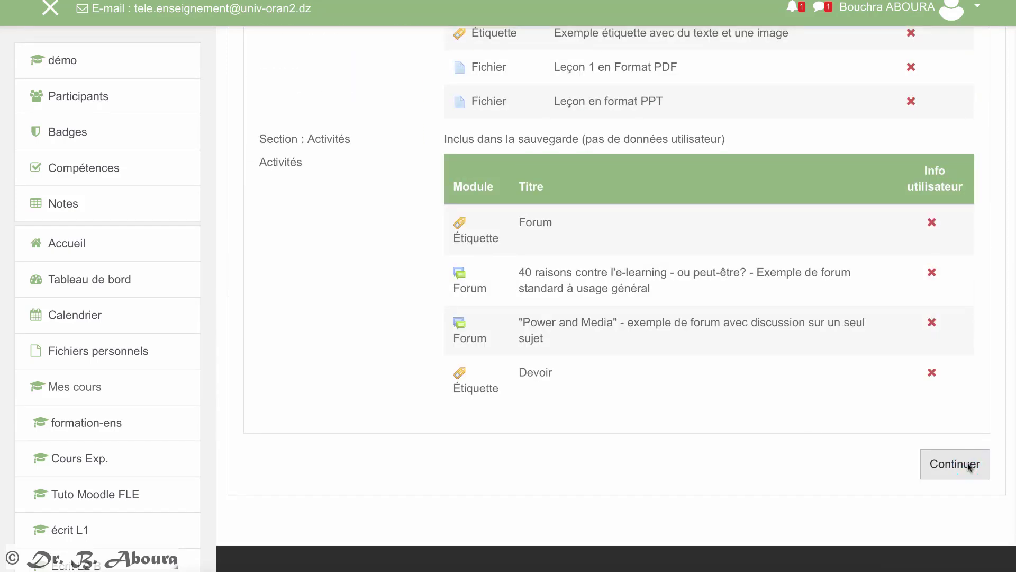
scroll(834, 453, down, 1)
scroll(834, 452, down, 5)
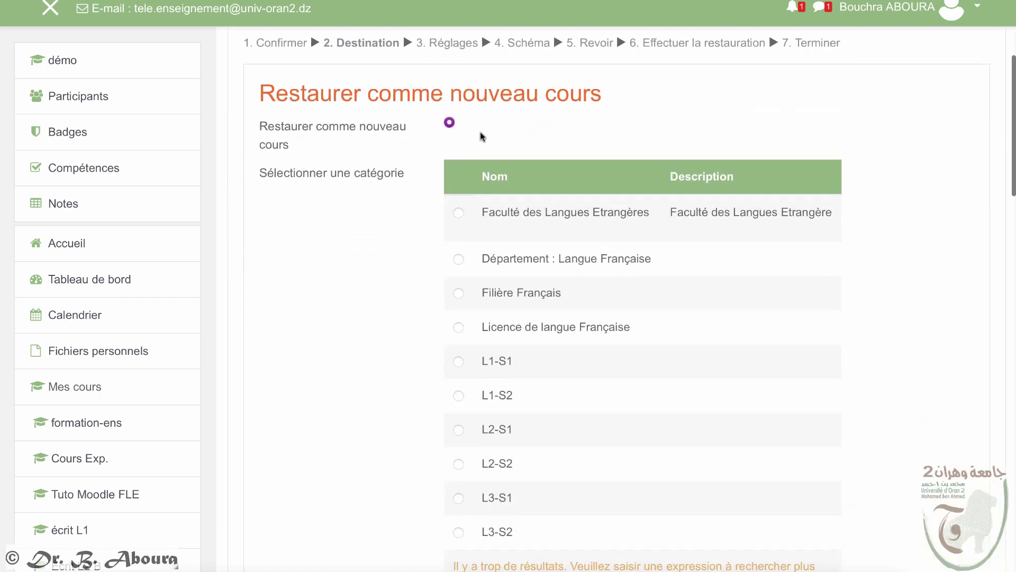
Step: Under Restaurer dans ce cours, choose Fusionner le cours sauvegardé avec ce cours and continue to Réglages
scroll(508, 200, down, 5)
scroll(507, 201, down, 1)
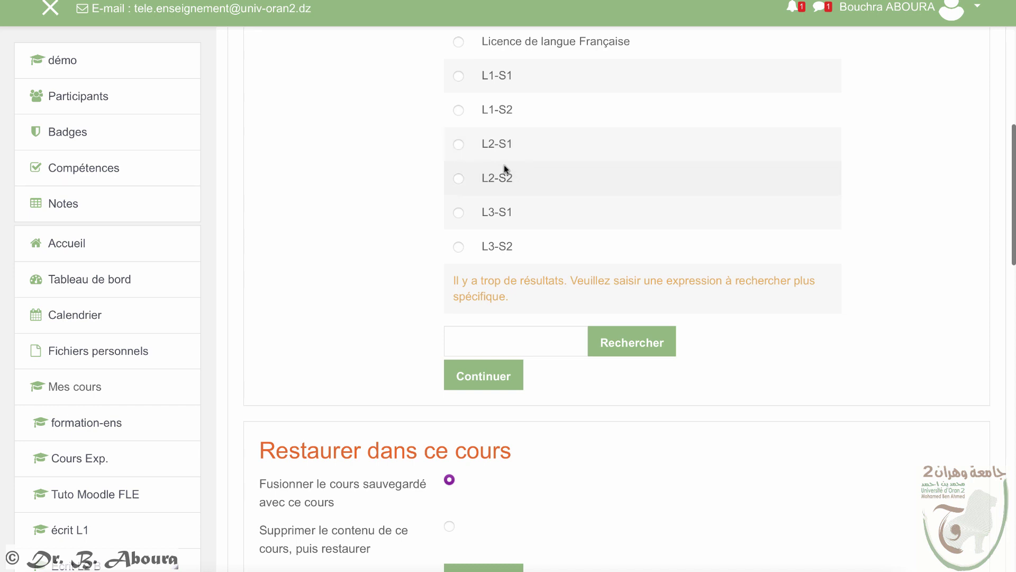
scroll(347, 236, down, 4)
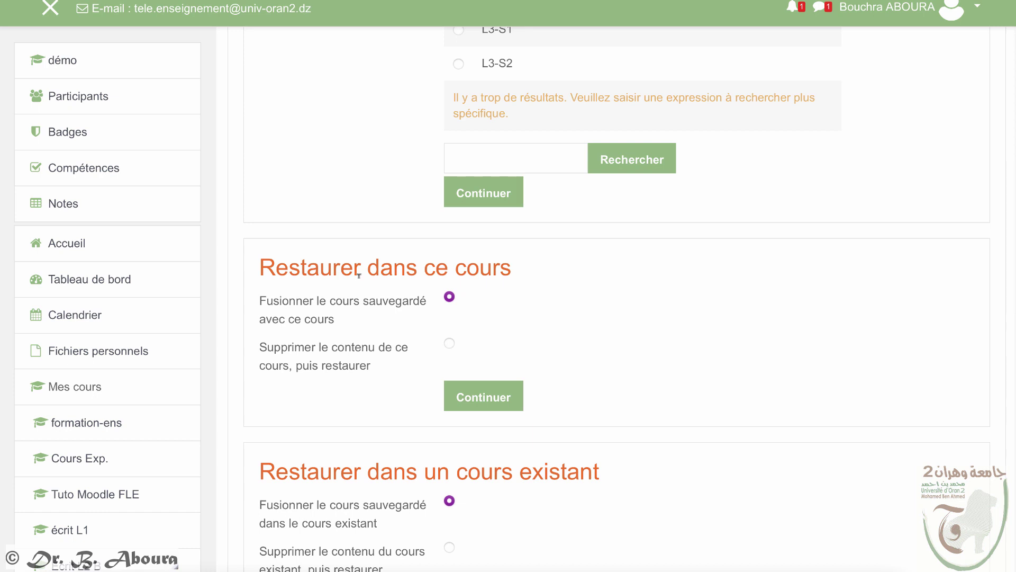
click(449, 344)
scroll(471, 336, up, 1)
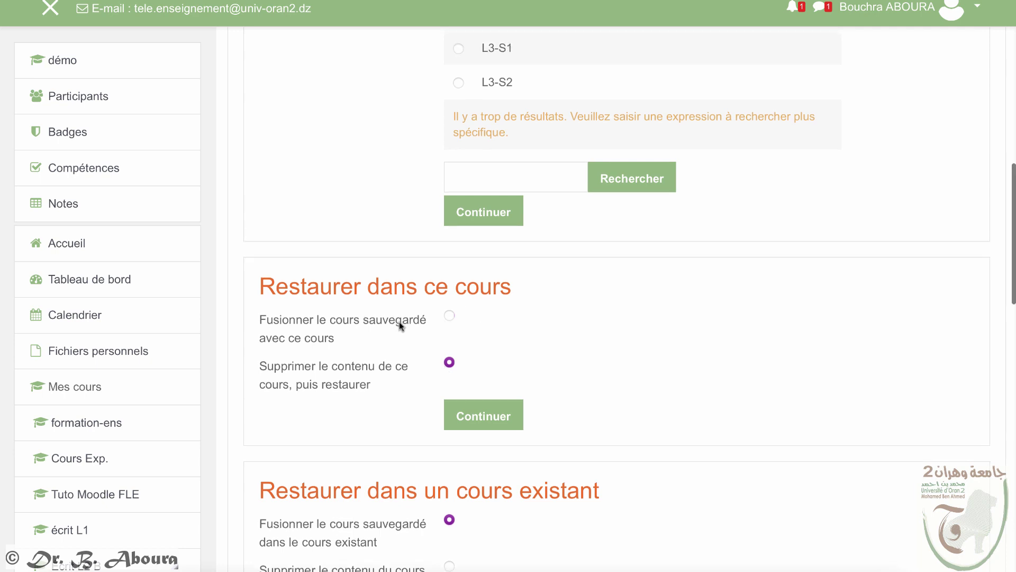
scroll(399, 321, up, 3)
scroll(399, 328, down, 2)
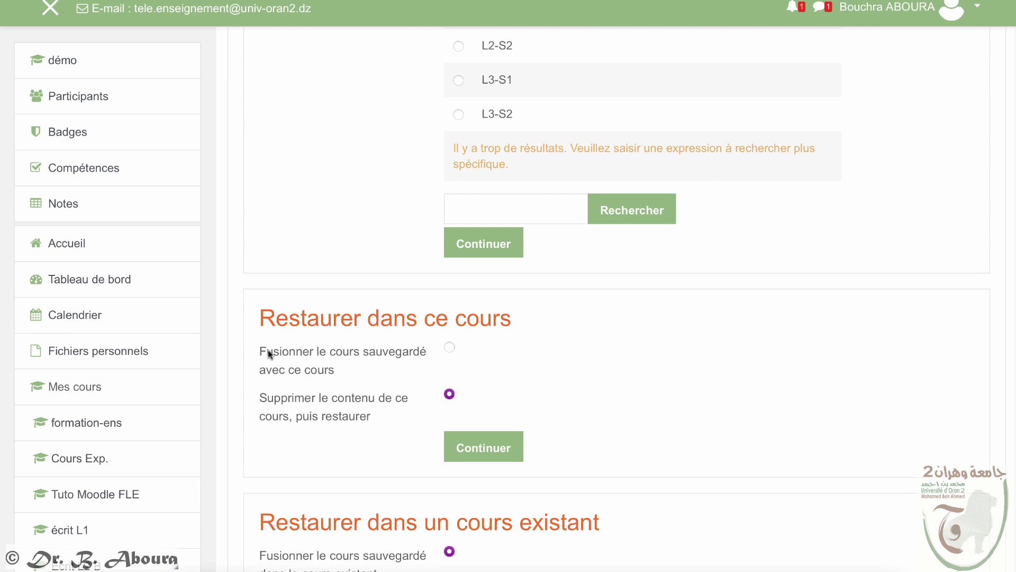
click(450, 348)
click(449, 347)
click(501, 451)
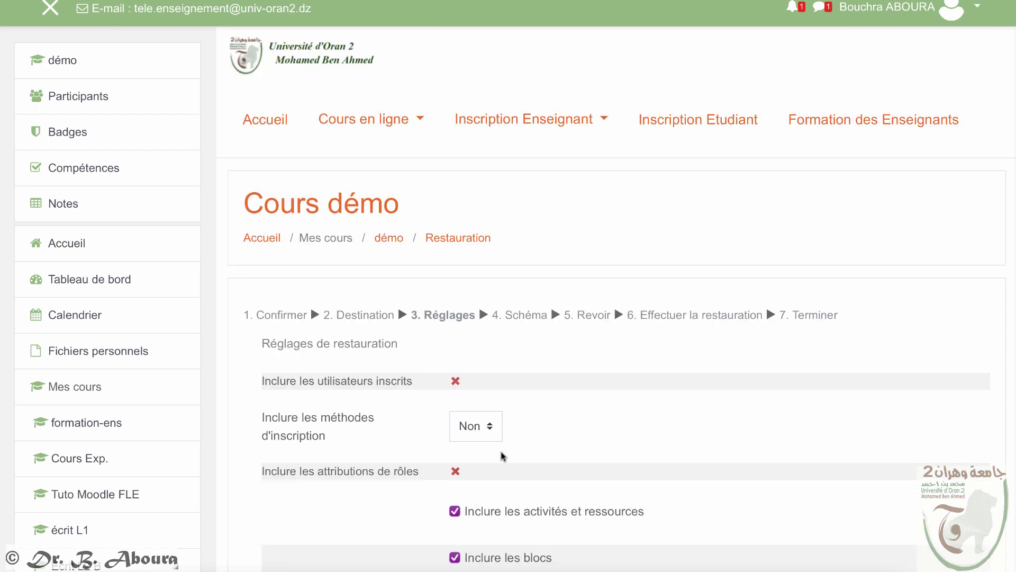
Step: Accept the default Réglages and Schéma restore options
scroll(506, 455, down, 7)
scroll(507, 457, down, 6)
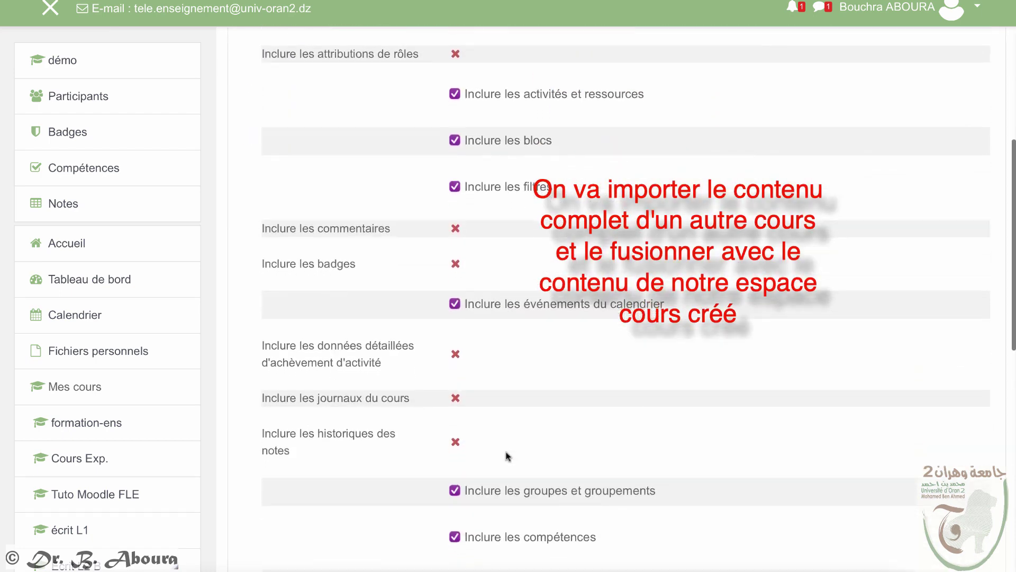
scroll(508, 450, up, 2)
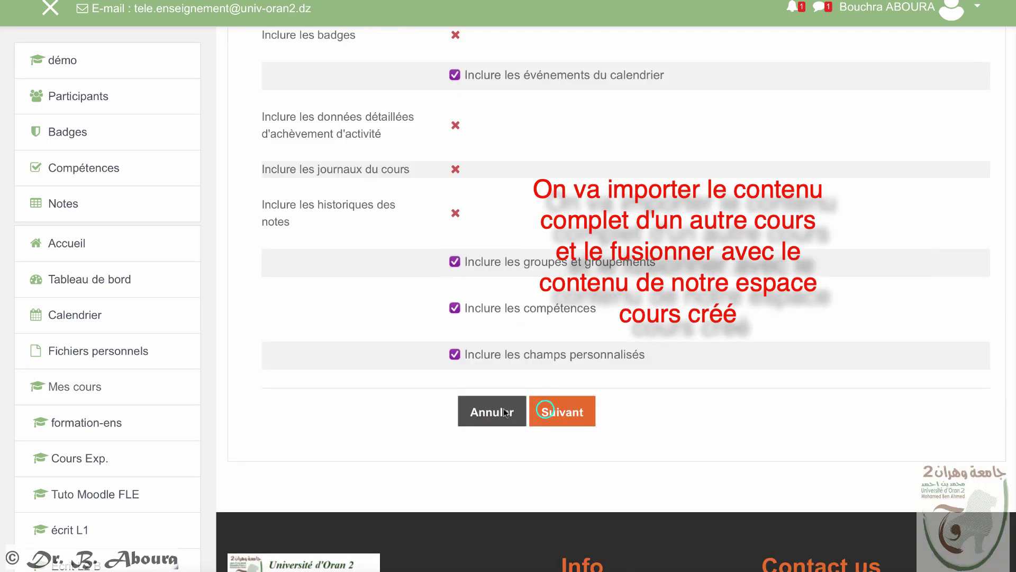
click(546, 413)
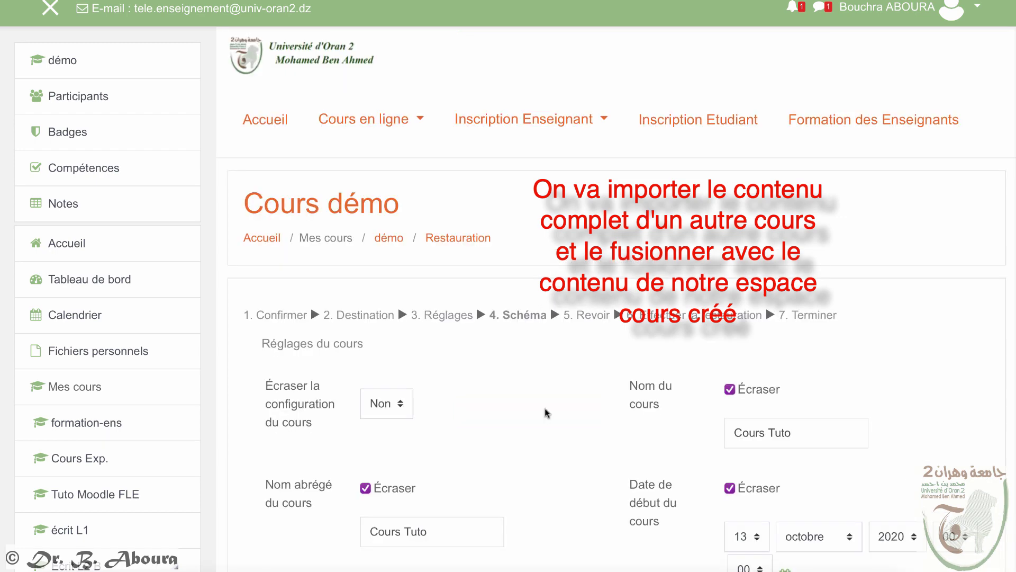
scroll(545, 413, down, 9)
scroll(551, 415, down, 10)
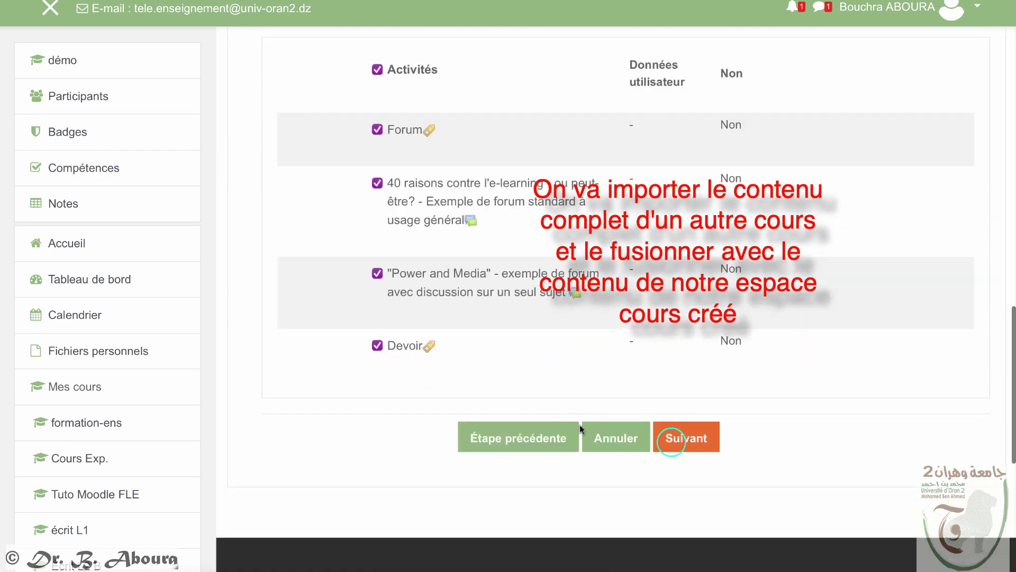
click(671, 444)
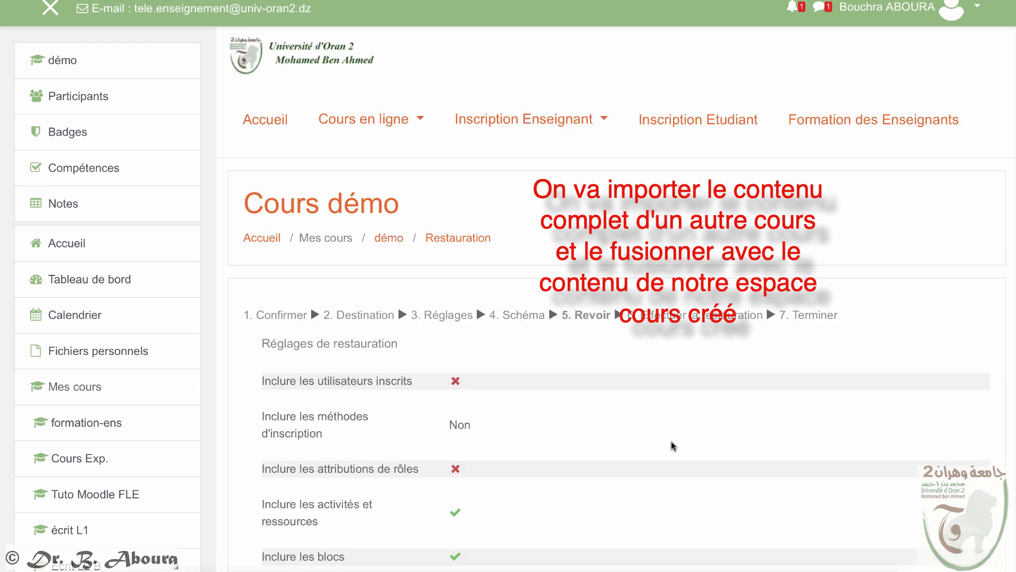
Step: Run Effectuer la restauration and return to the merged Cours démo course page
scroll(672, 447, down, 8)
scroll(671, 447, down, 10)
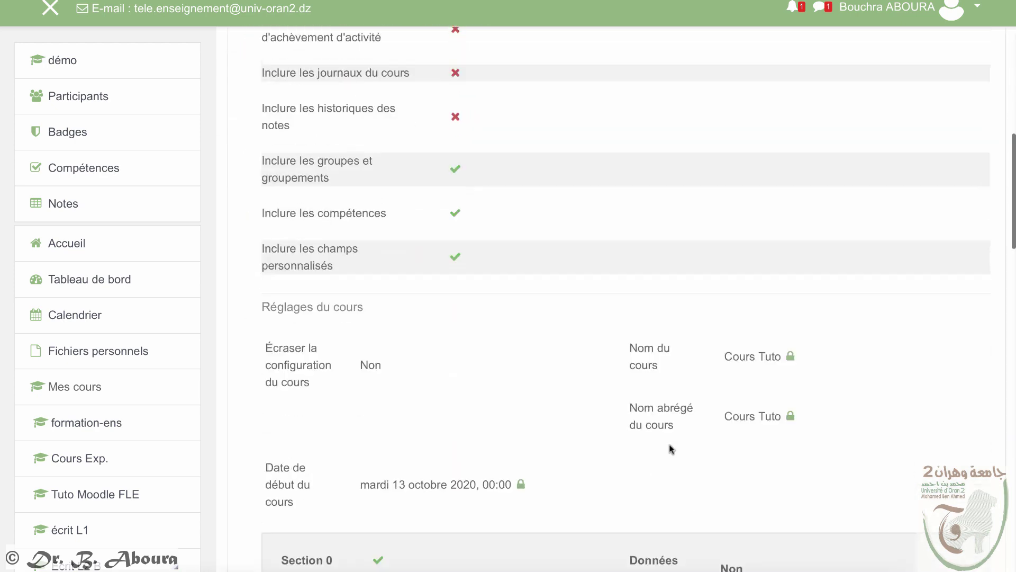
click(688, 313)
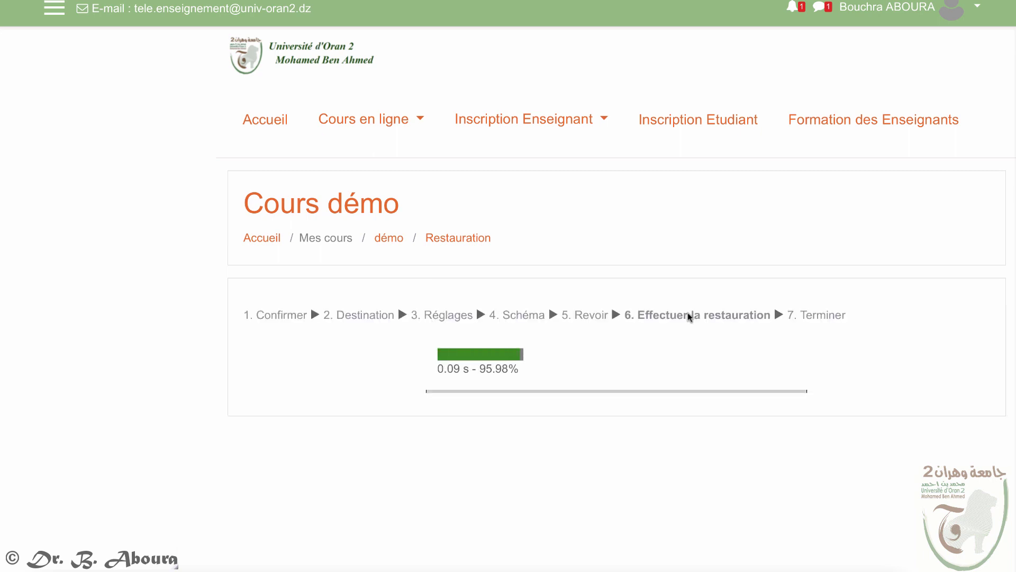
click(609, 414)
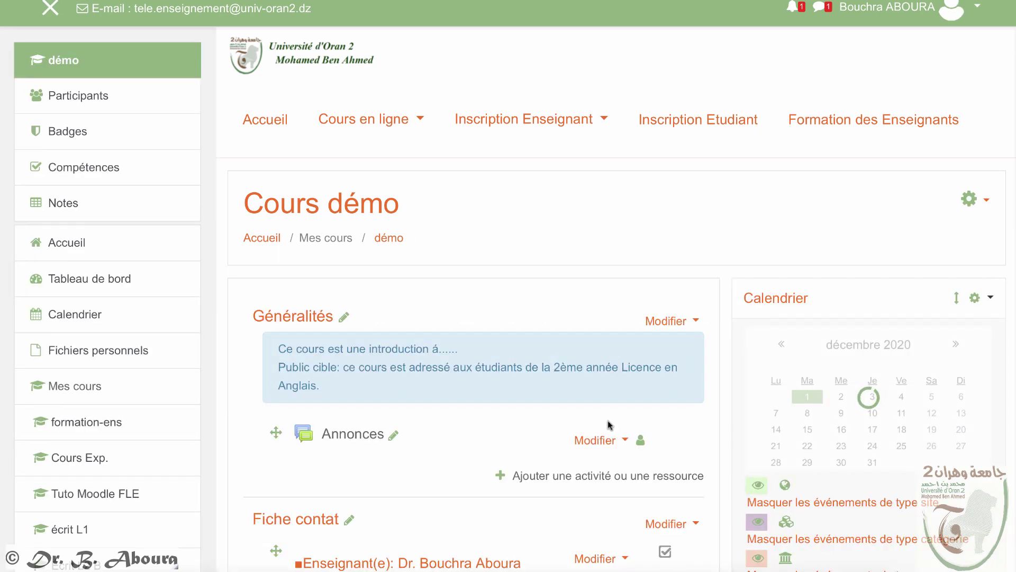
scroll(610, 426, down, 5)
scroll(611, 430, down, 3)
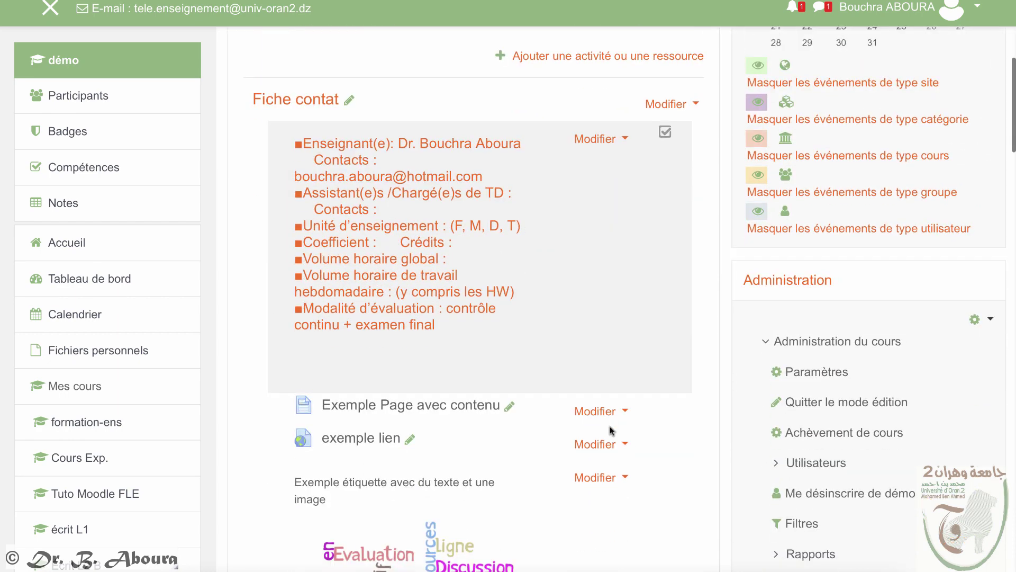
scroll(611, 431, down, 5)
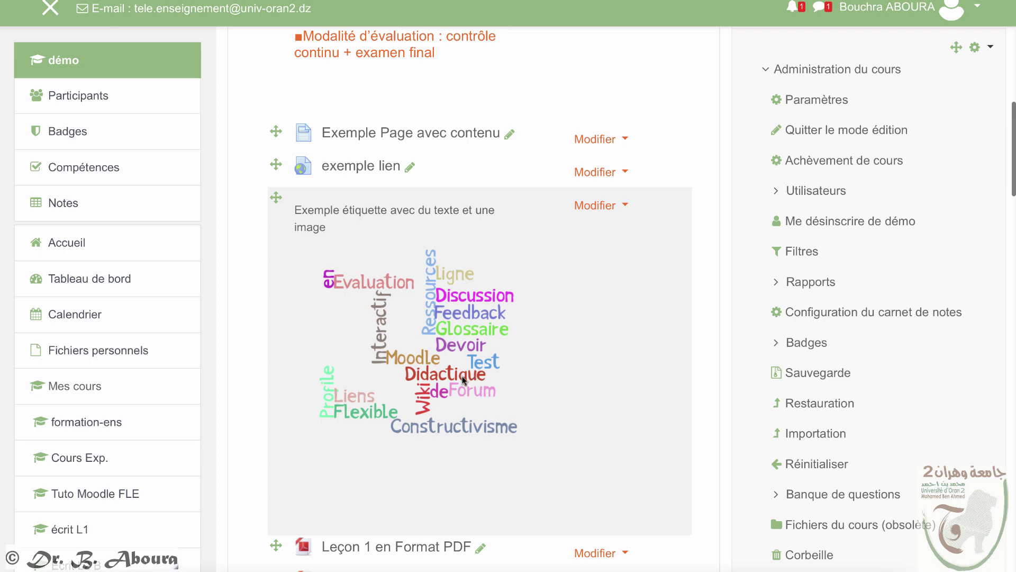
scroll(463, 378, down, 2)
scroll(464, 379, down, 8)
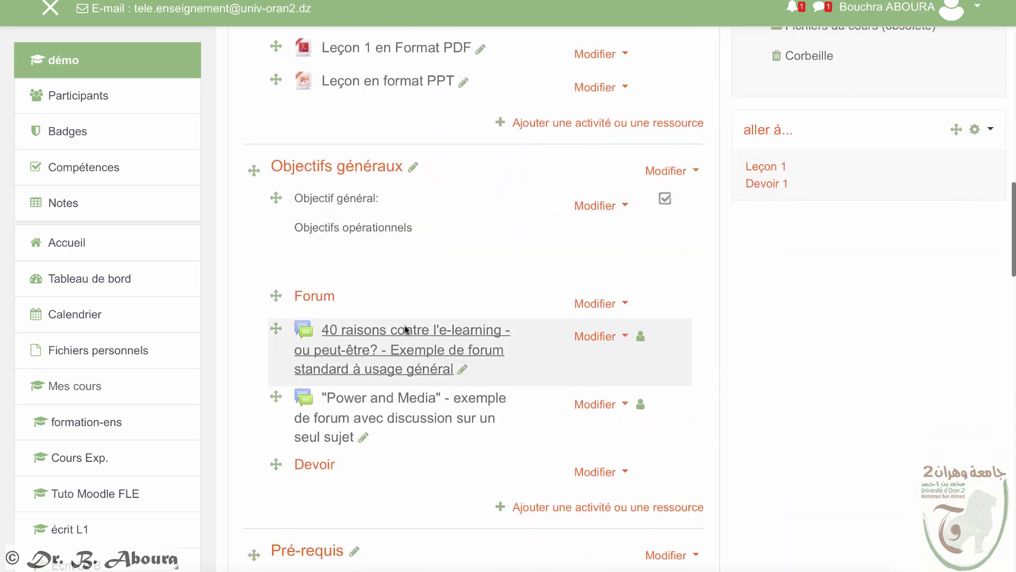
scroll(420, 369, down, 4)
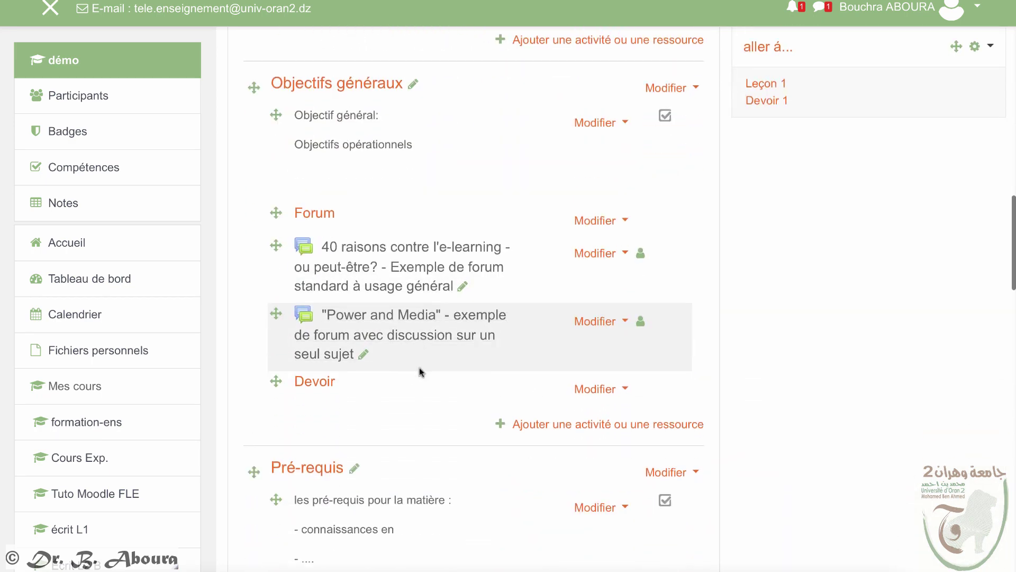
scroll(423, 390, down, 9)
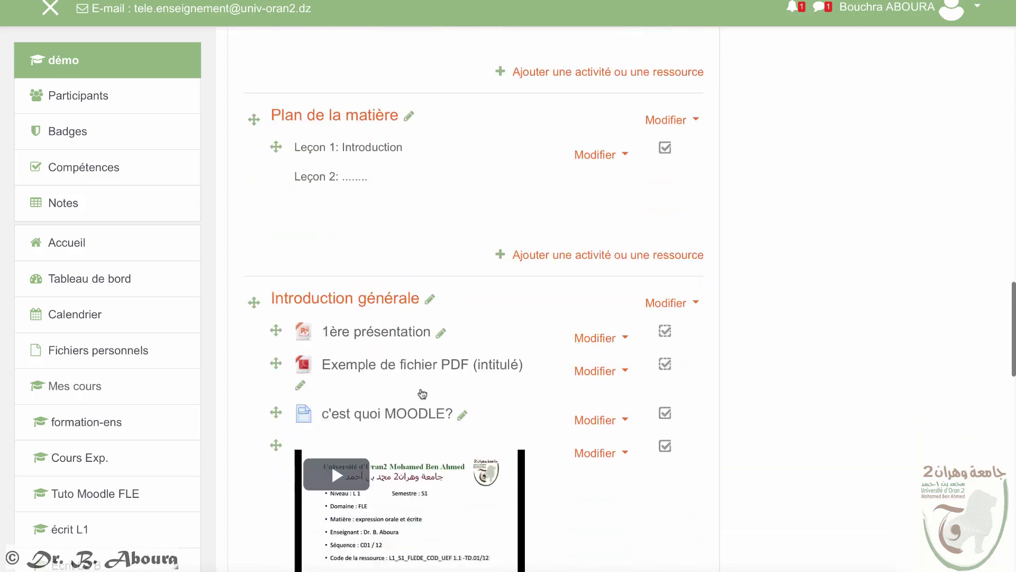
scroll(423, 395, down, 1)
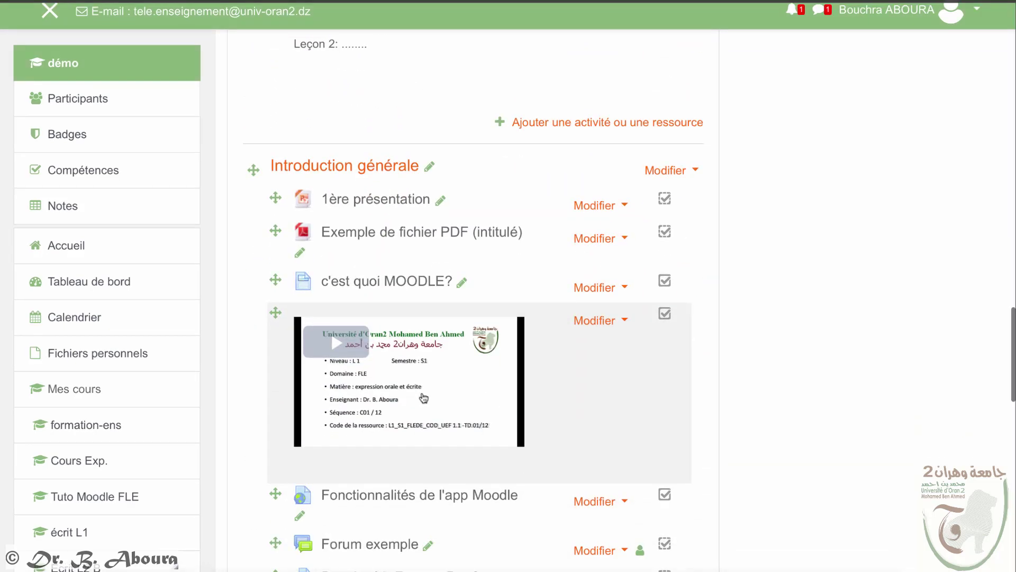